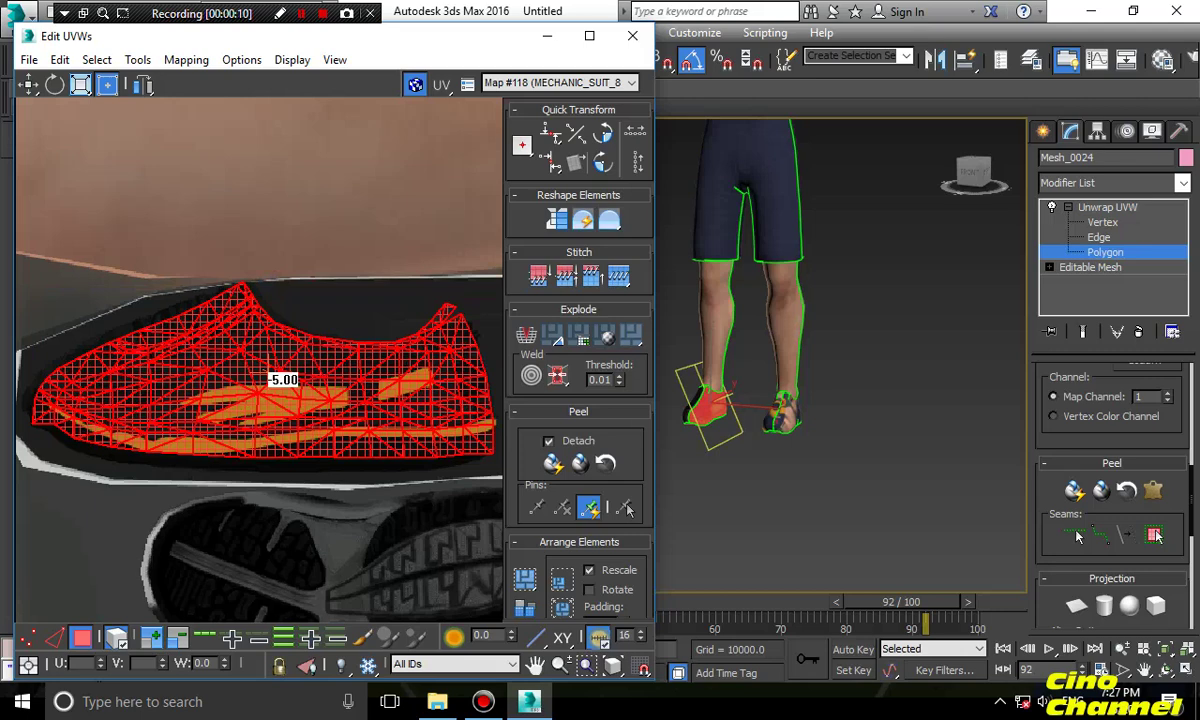
Scale the selected shoe-side UV shell slightly taller to fit the shoe drawing in the texture, and clear the selection
scroll(284, 379, "down", 2)
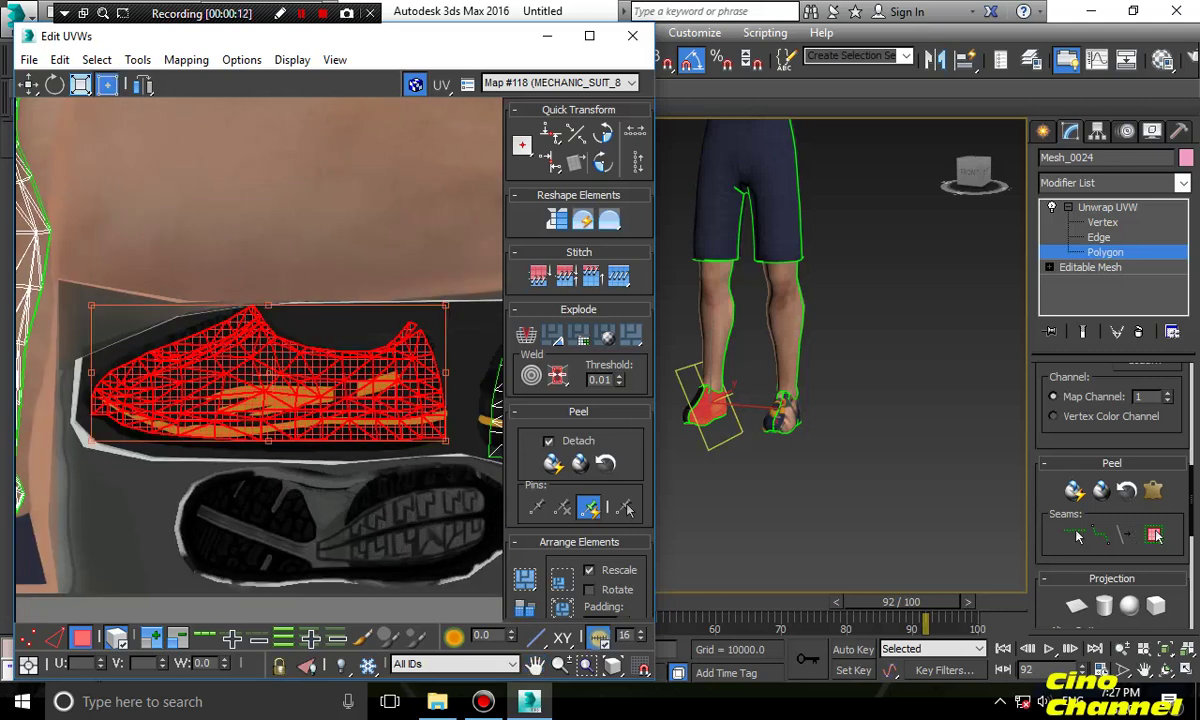
left_click_drag(446, 442, 446, 446)
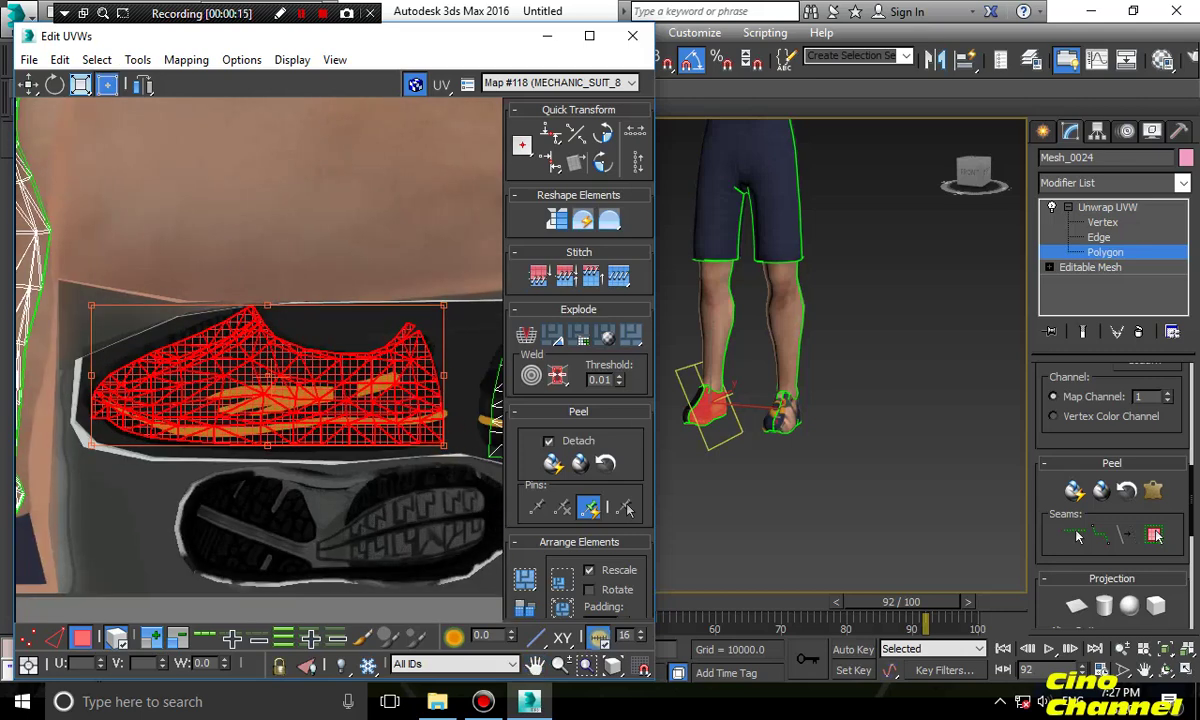
scroll(445, 446, "up", 2)
scroll(385, 290, "down", 2)
middle_click_drag(385, 290, 223, 291)
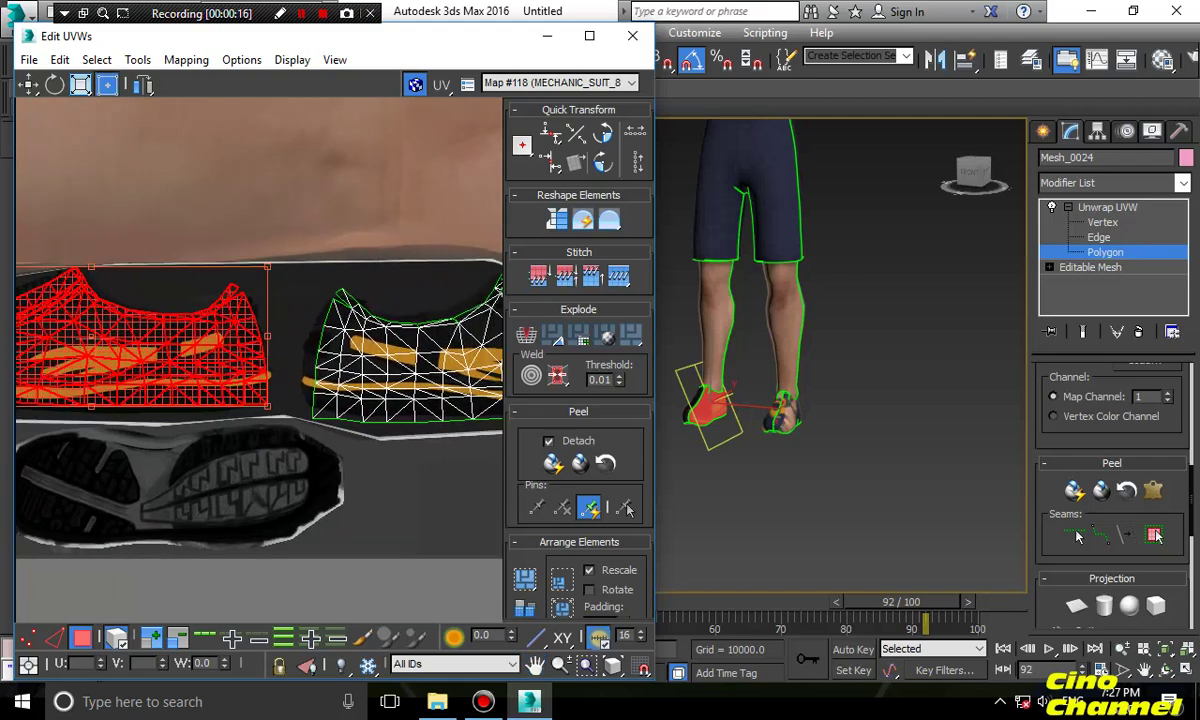
left_click(421, 449)
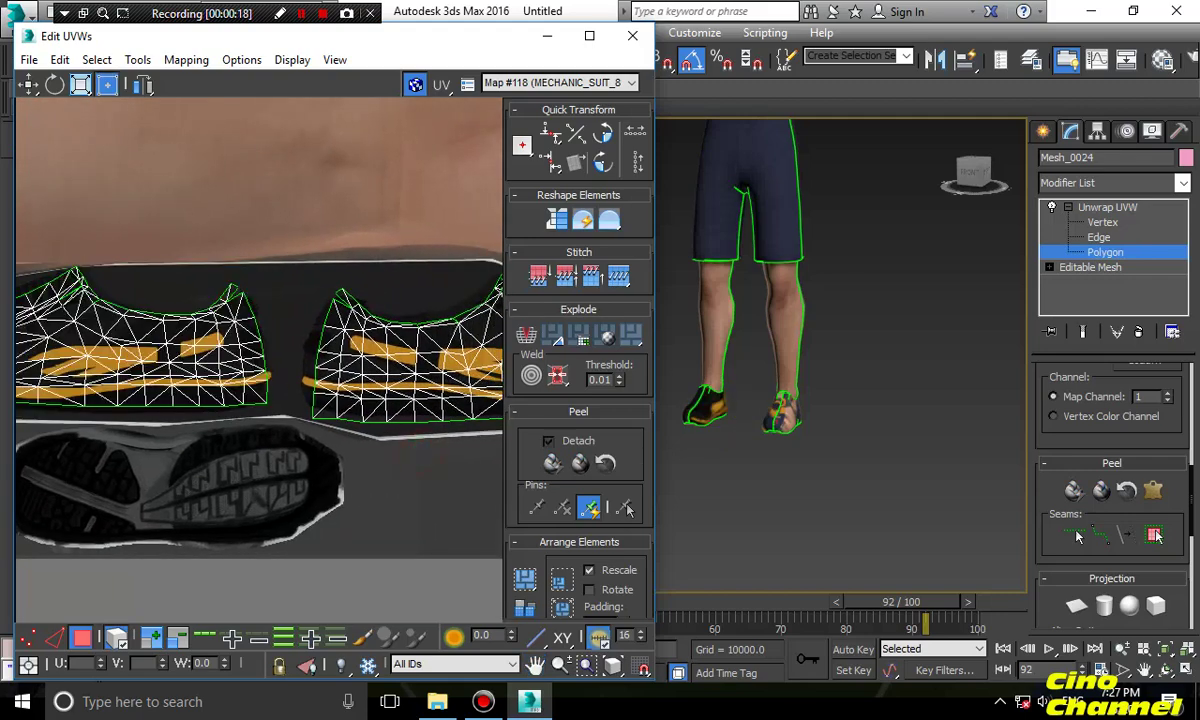
Shift the first shoe-side shell slightly down and narrow it so the orange stripes line up across the shoe's heel seam
middle_click_drag(985, 380, 888, 375, "alt")
middle_click_drag(770, 354, 745, 351, "alt")
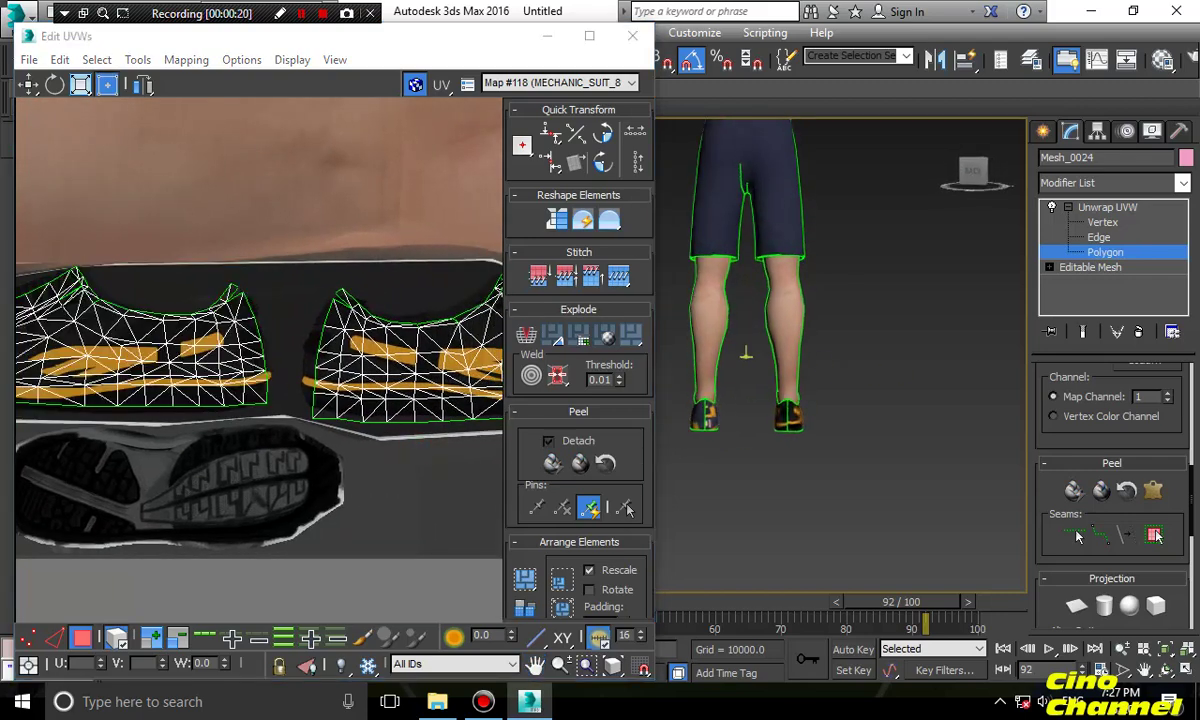
scroll(741, 340, "up", 5)
scroll(791, 460, "up", 3)
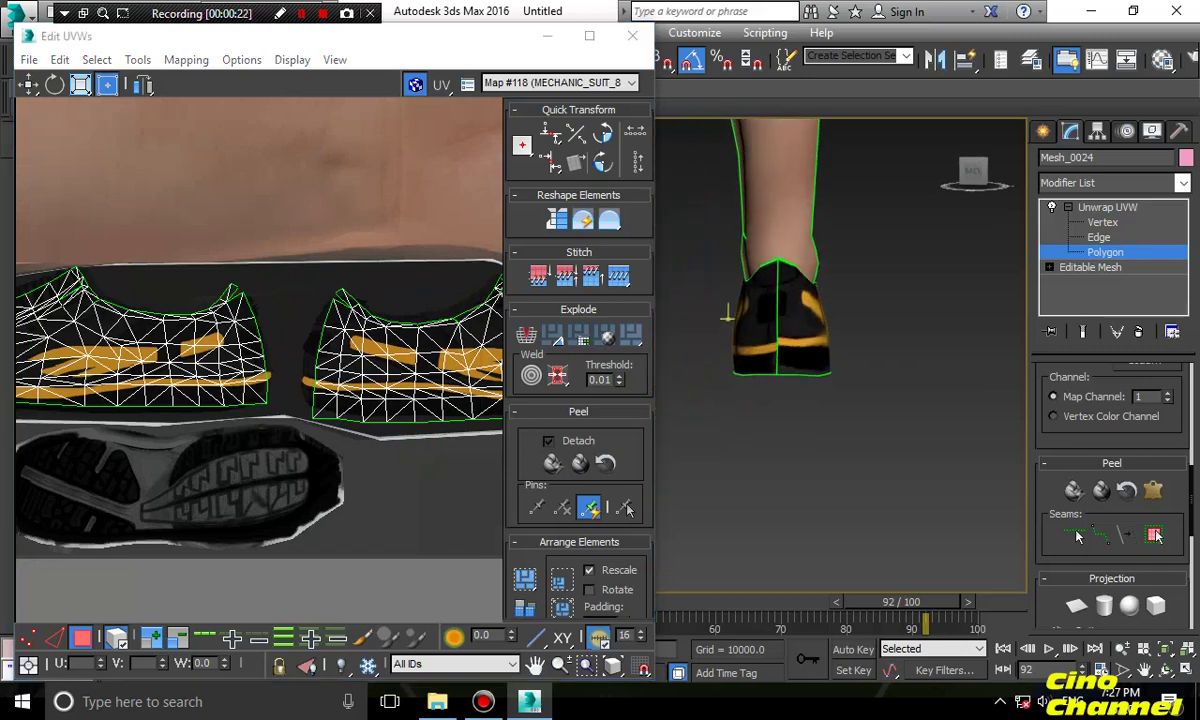
left_click(190, 350)
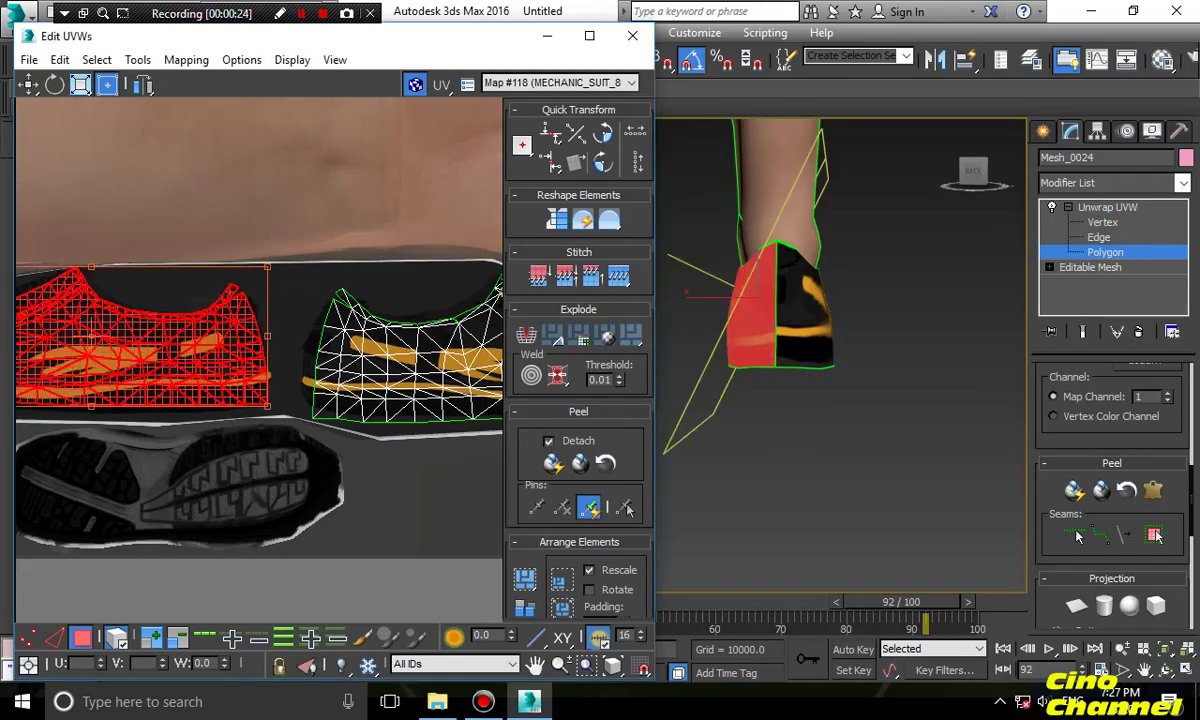
left_click_drag(174, 316, 176, 323)
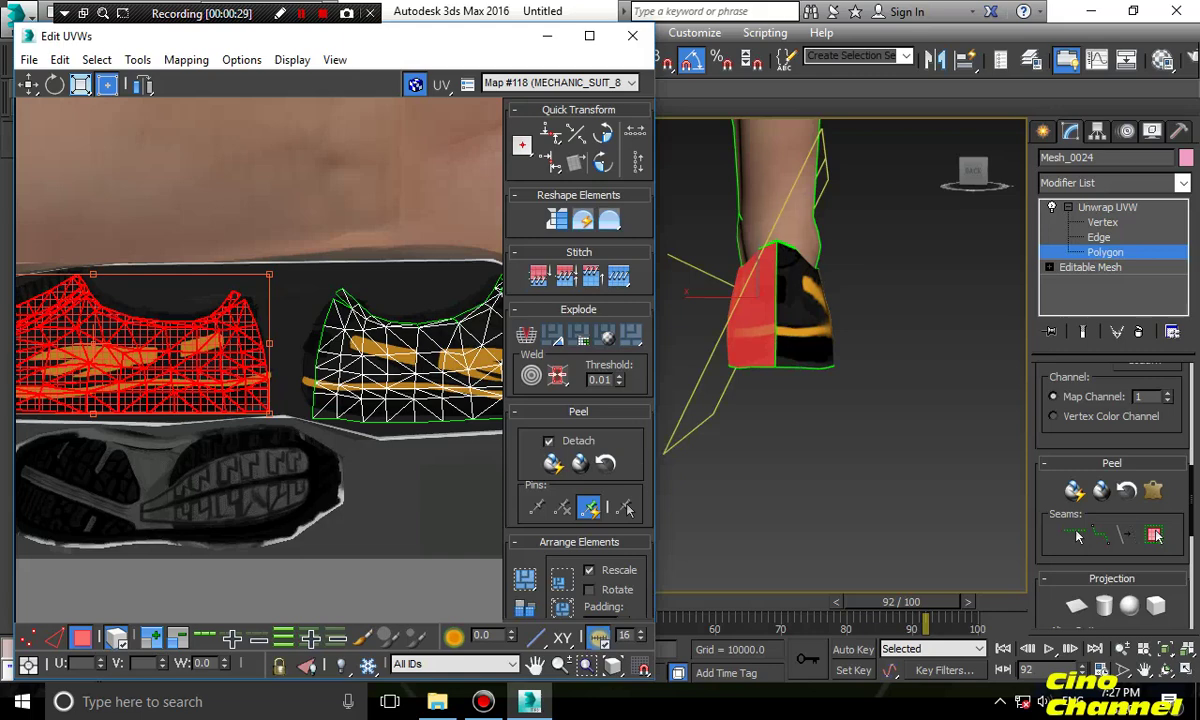
left_click(803, 420)
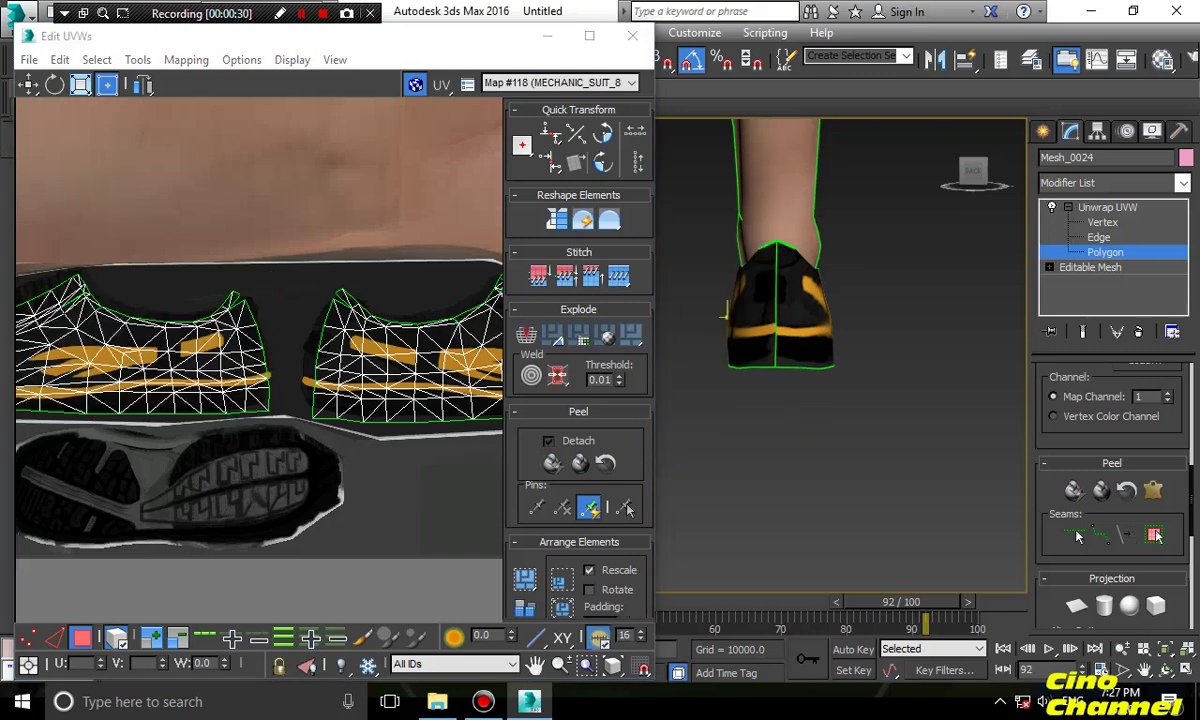
left_click(686, 292)
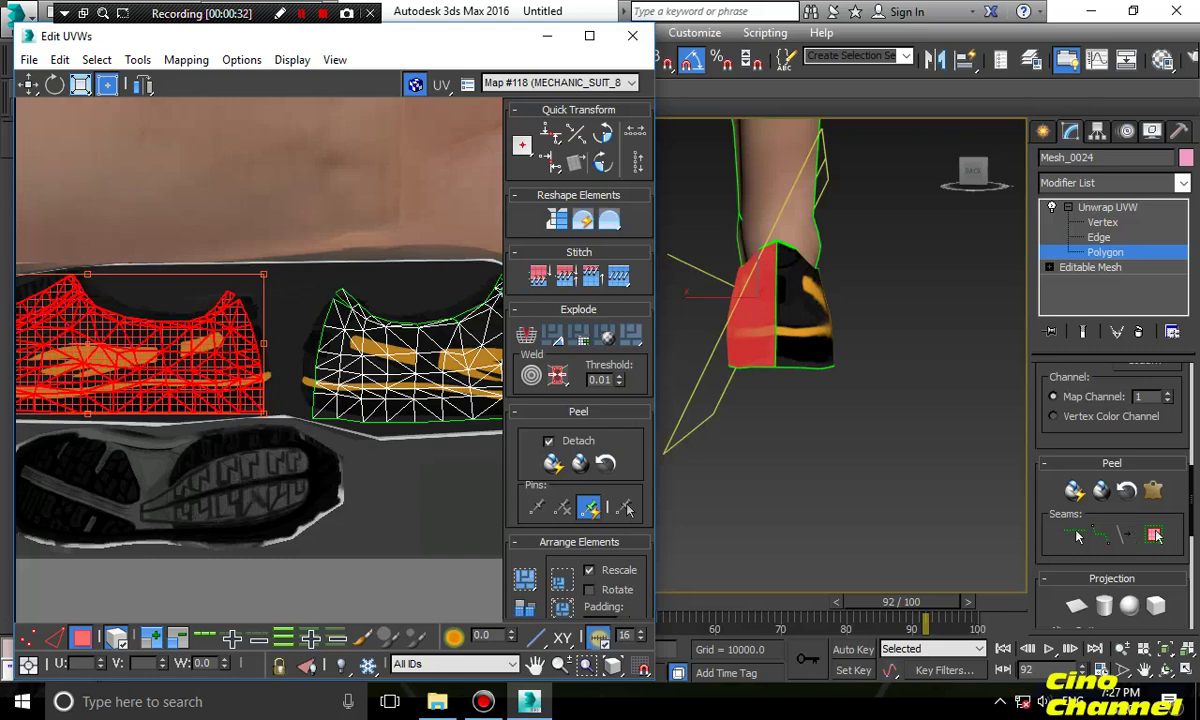
left_click_drag(176, 335, 182, 335)
left_click_drag(269, 274, 260, 274)
left_click(906, 433)
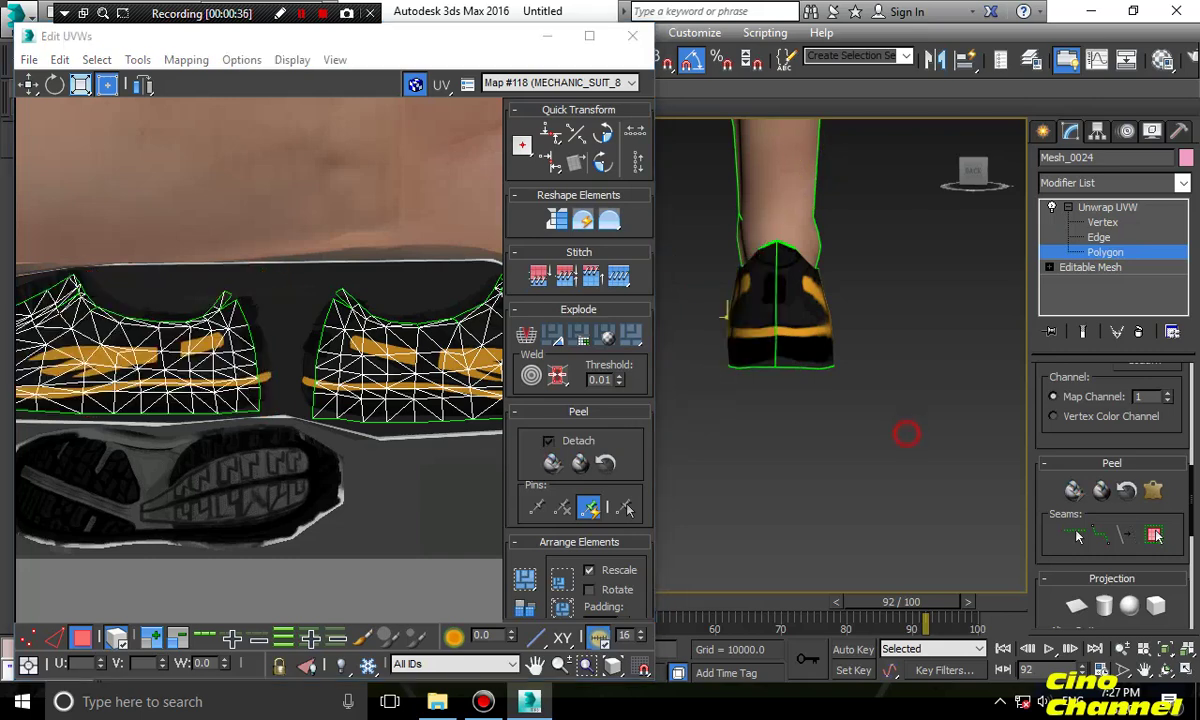
Scale down the second shoe-side shell at its toe corner to fit inside its shoe drawing, and clear the selection
middle_click_drag(900, 425, 710, 415, "alt")
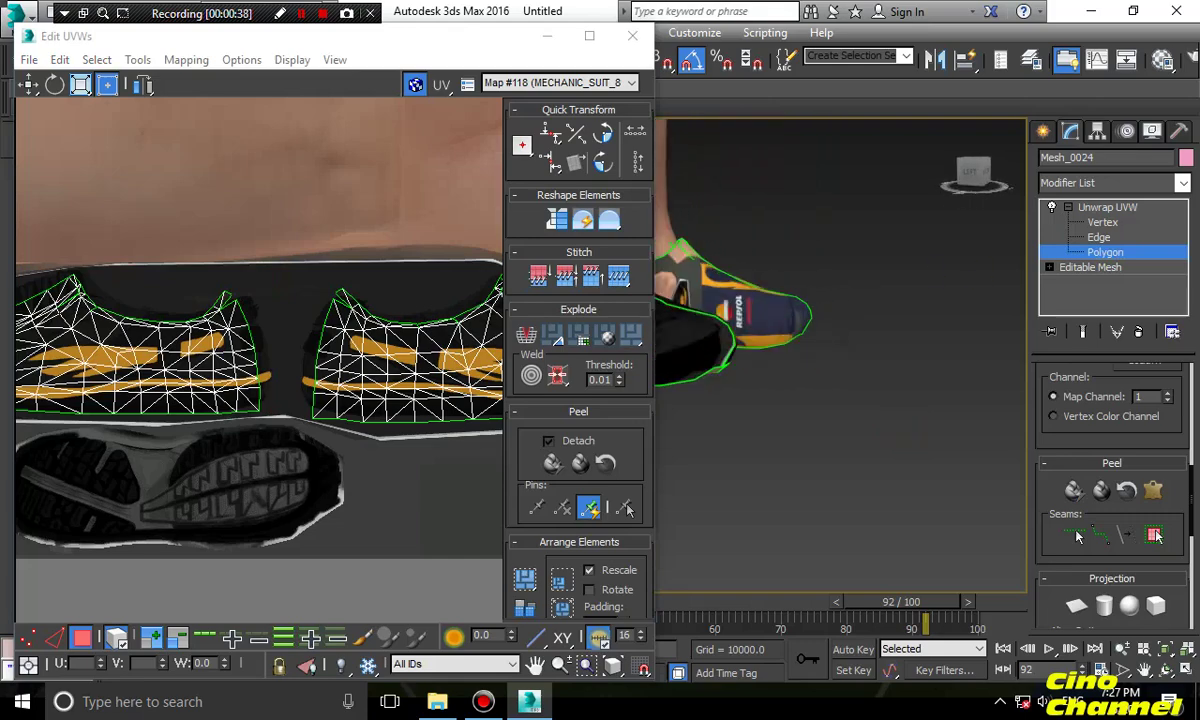
scroll(400, 391, "down", 6)
middle_click_drag(400, 391, 435, 391)
middle_click_drag(710, 405, 800, 430)
middle_click_drag(840, 300, 960, 300, "alt")
scroll(465, 320, "up", 5)
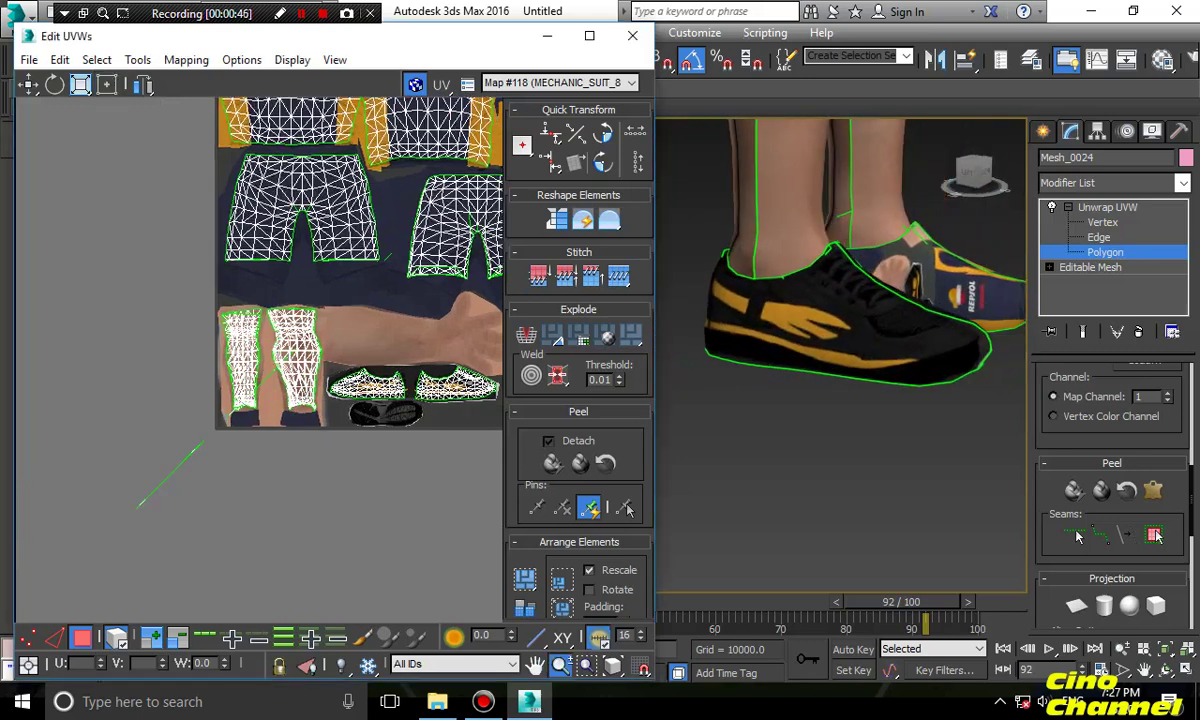
scroll(226, 268, "up", 3)
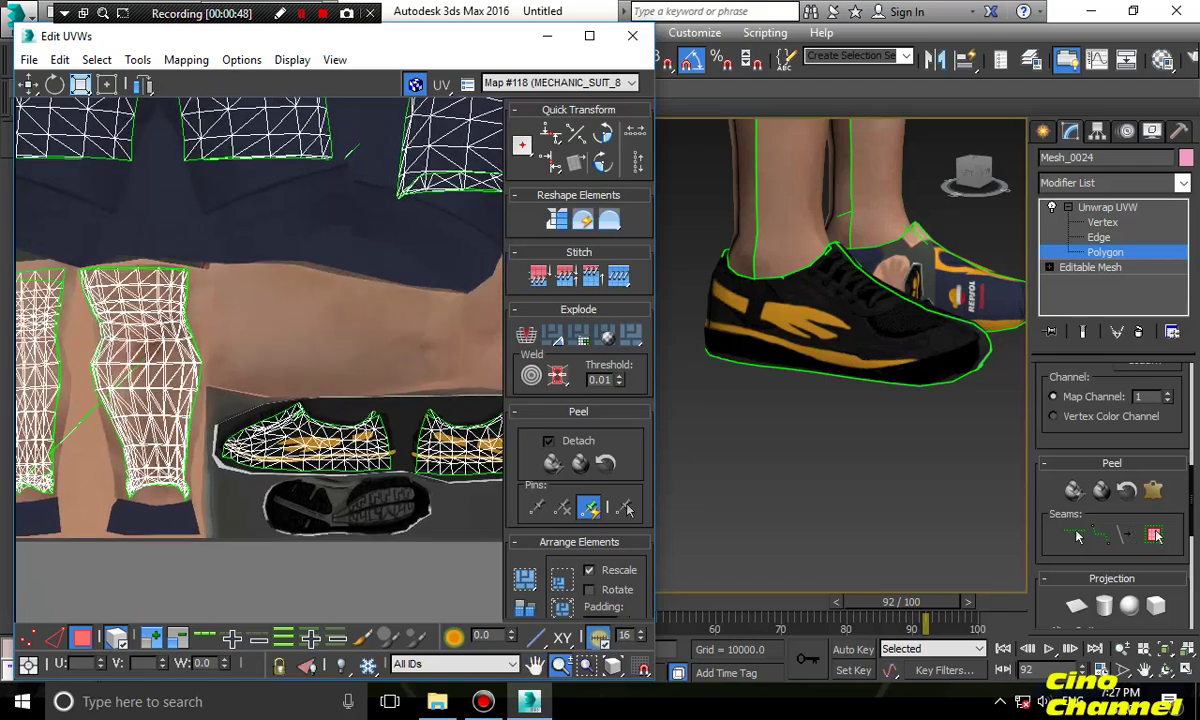
middle_click_drag(290, 330, 148, 159)
left_click(400, 305)
middle_click_drag(400, 305, 336, 307)
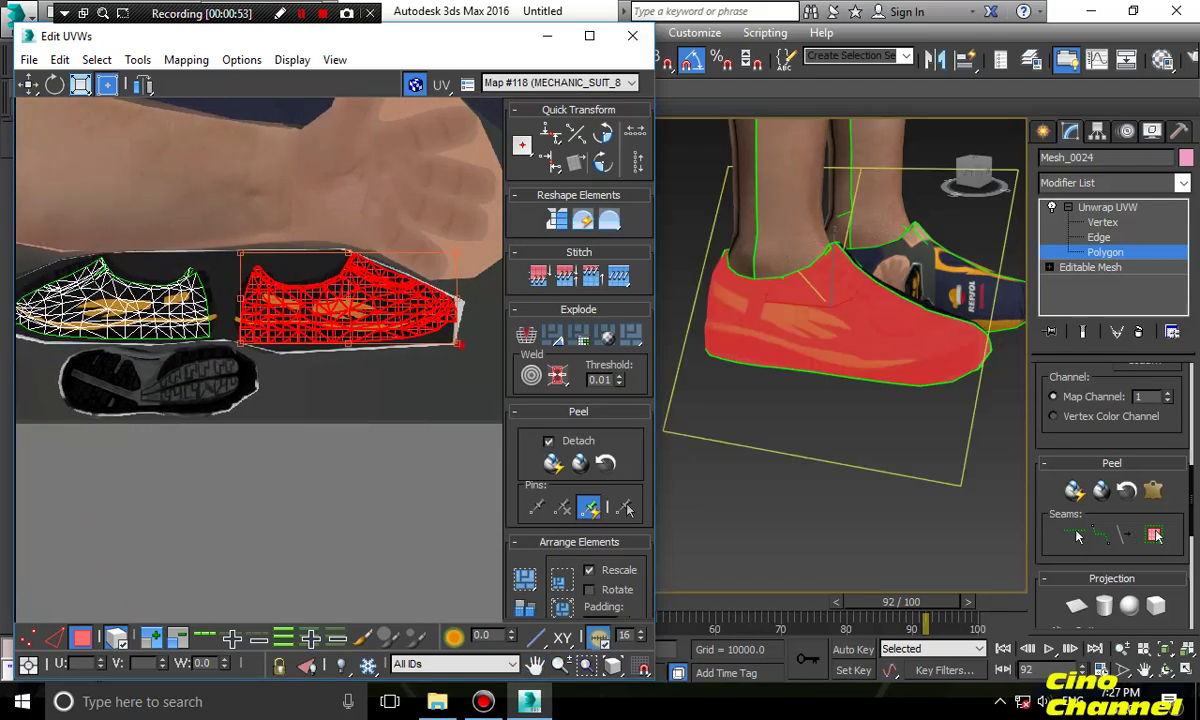
mouse_move(457, 343)
left_mouse_down()
mouse_move(390, 335)
mouse_move(444, 340)
left_mouse_up()
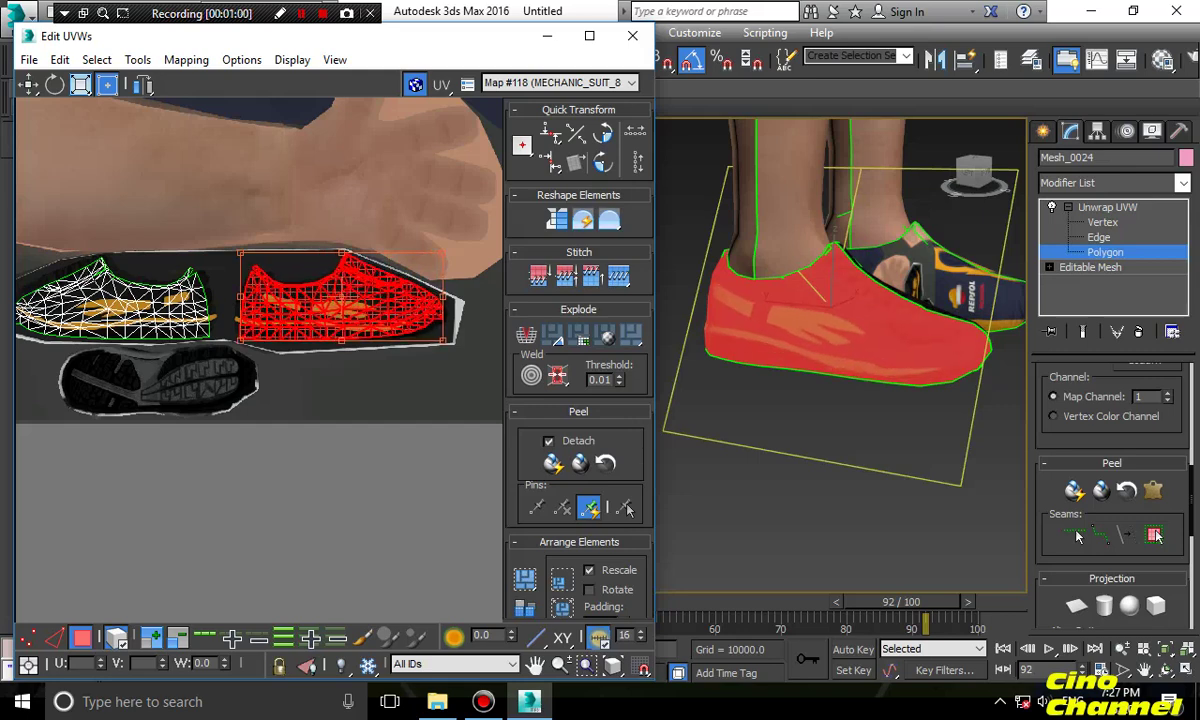
left_click(423, 476)
Examine the textured shoe from the side and front to check how its two halves match along the seam
middle_click_drag(930, 400, 782, 398, "alt")
middle_click_drag(260, 370, 381, 369)
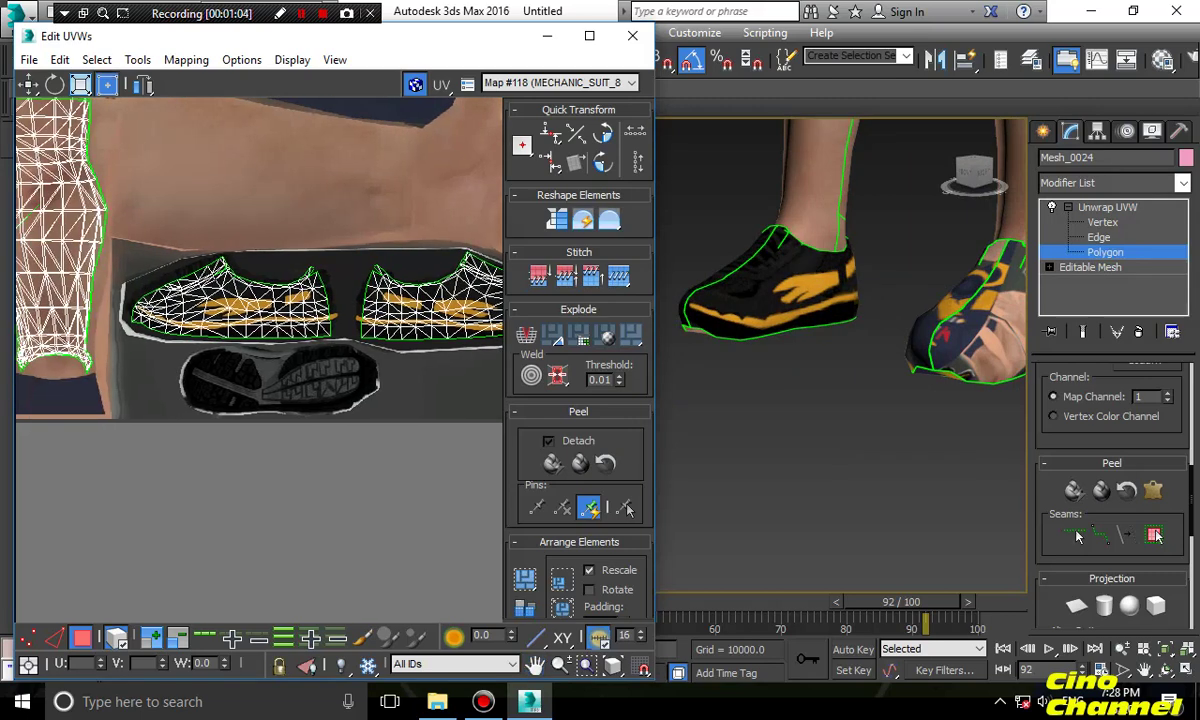
left_click(215, 296)
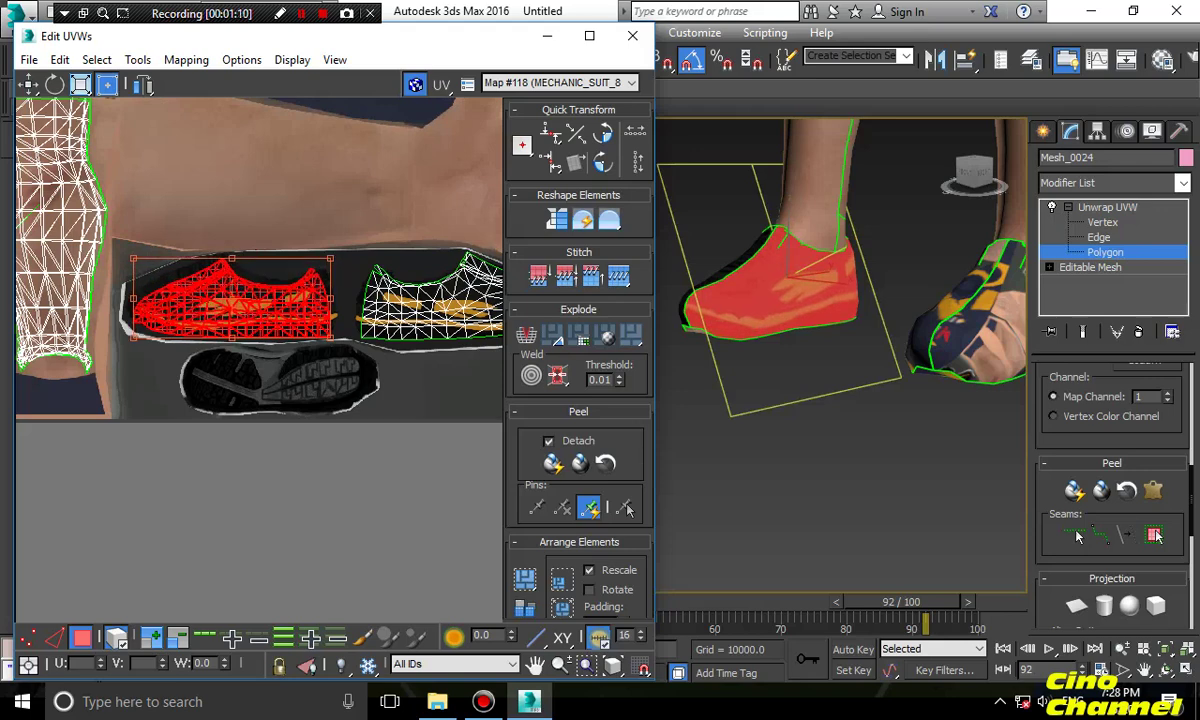
middle_click_drag(870, 370, 940, 362, "alt")
left_click(868, 400)
middle_click_drag(868, 400, 900, 375, "alt")
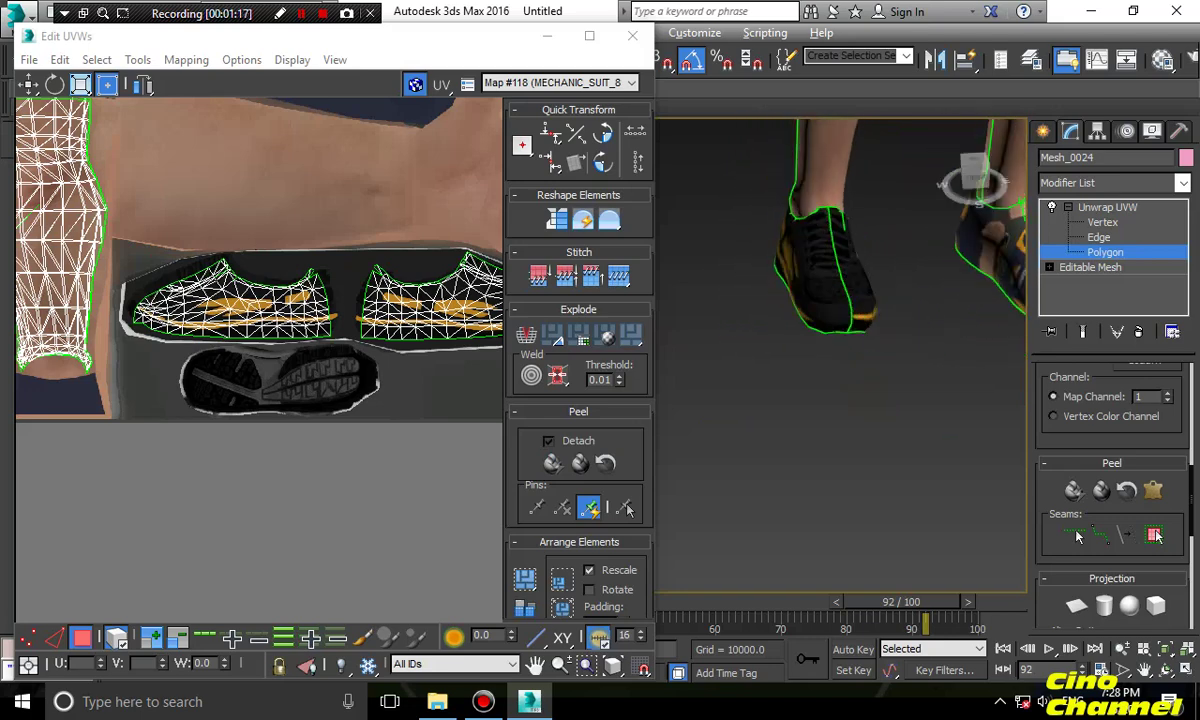
left_click(290, 450)
middle_click_drag(243, 300, 240, 301)
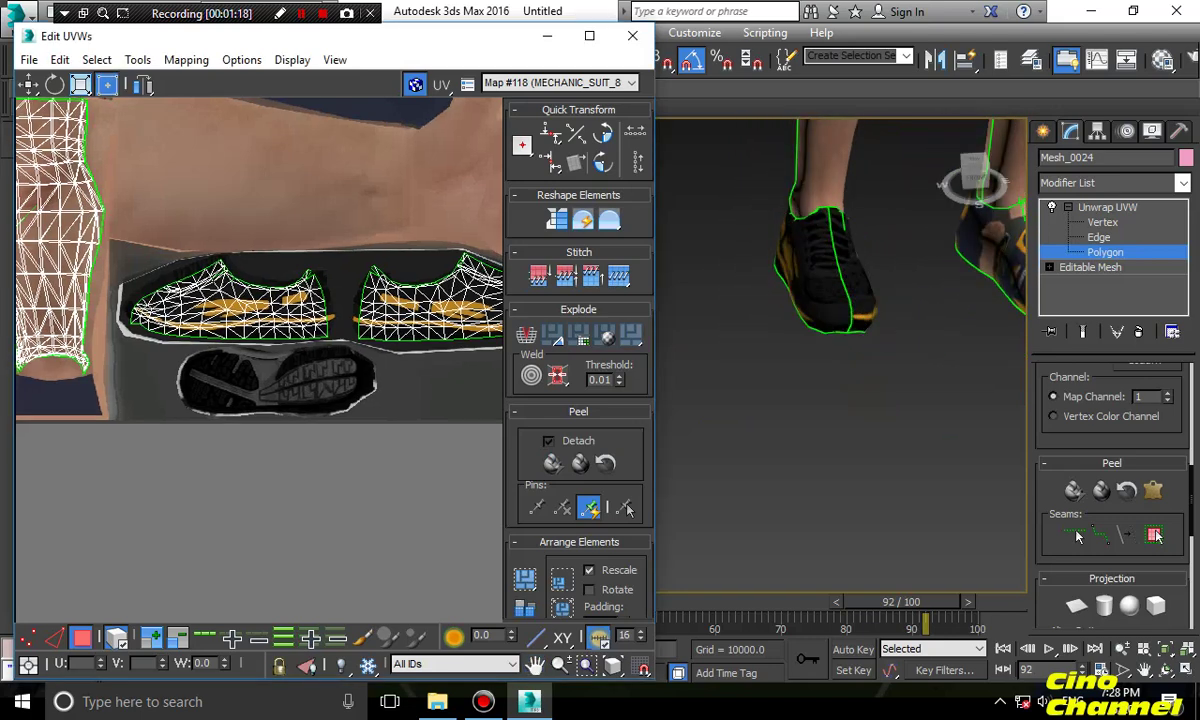
Flip the first shoe-side shell horizontally and move it on top of the second shoe-side shell
left_click(240, 301)
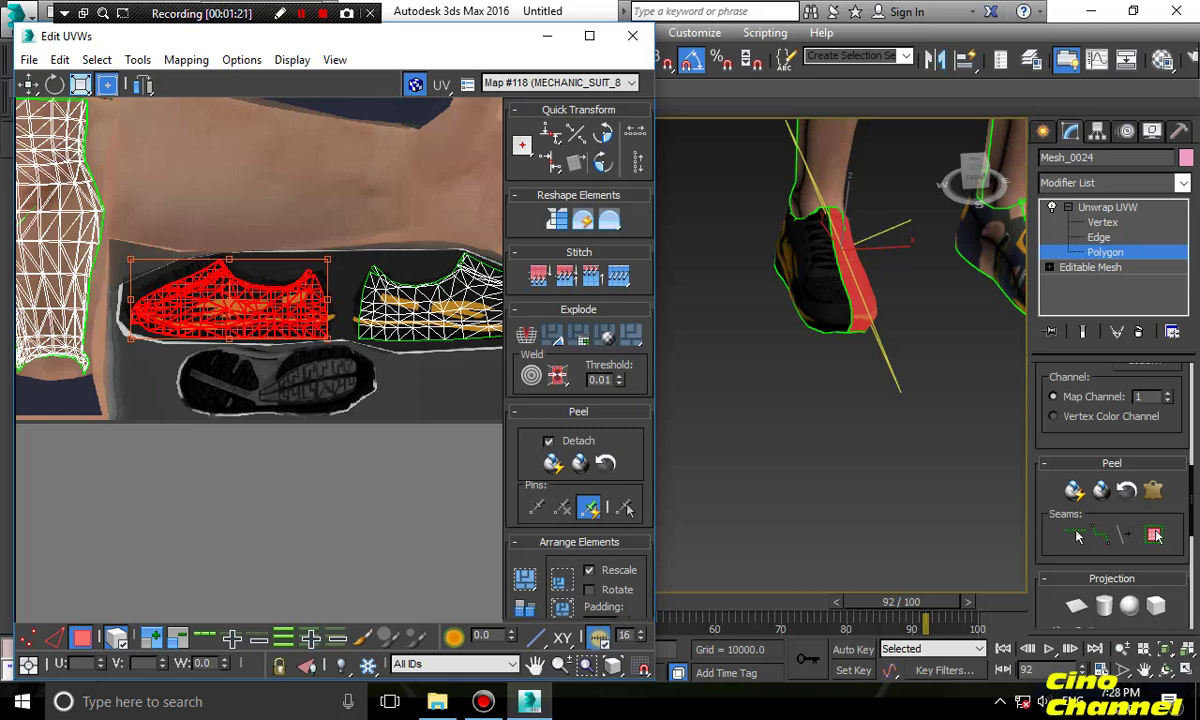
left_click_drag(240, 301, 245, 300)
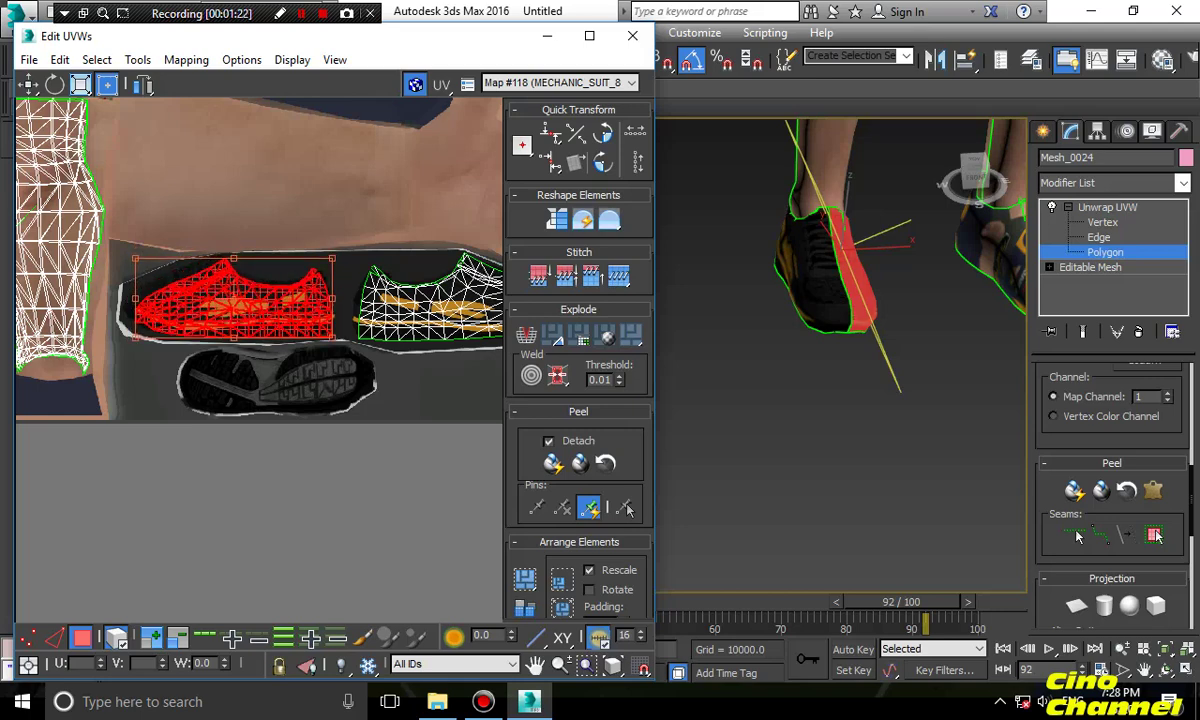
left_click(186, 59)
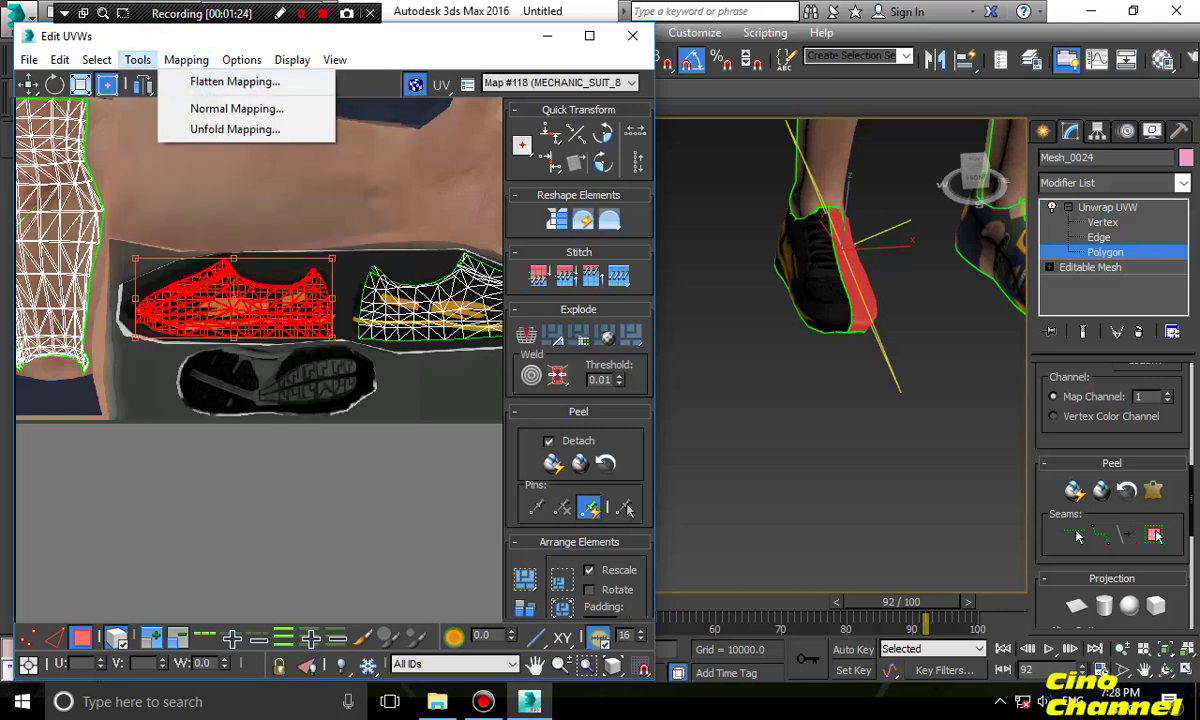
mouse_move(138, 59)
left_click(165, 80)
middle_click_drag(305, 298, 230, 292)
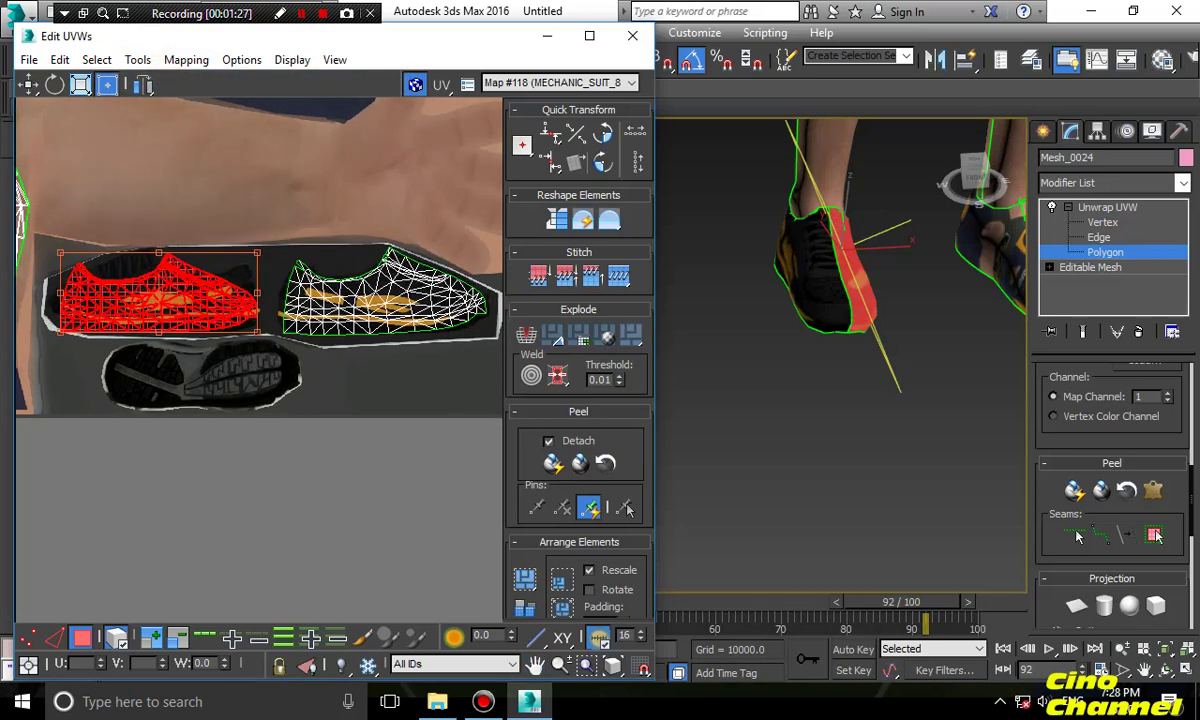
left_click_drag(230, 292, 452, 292)
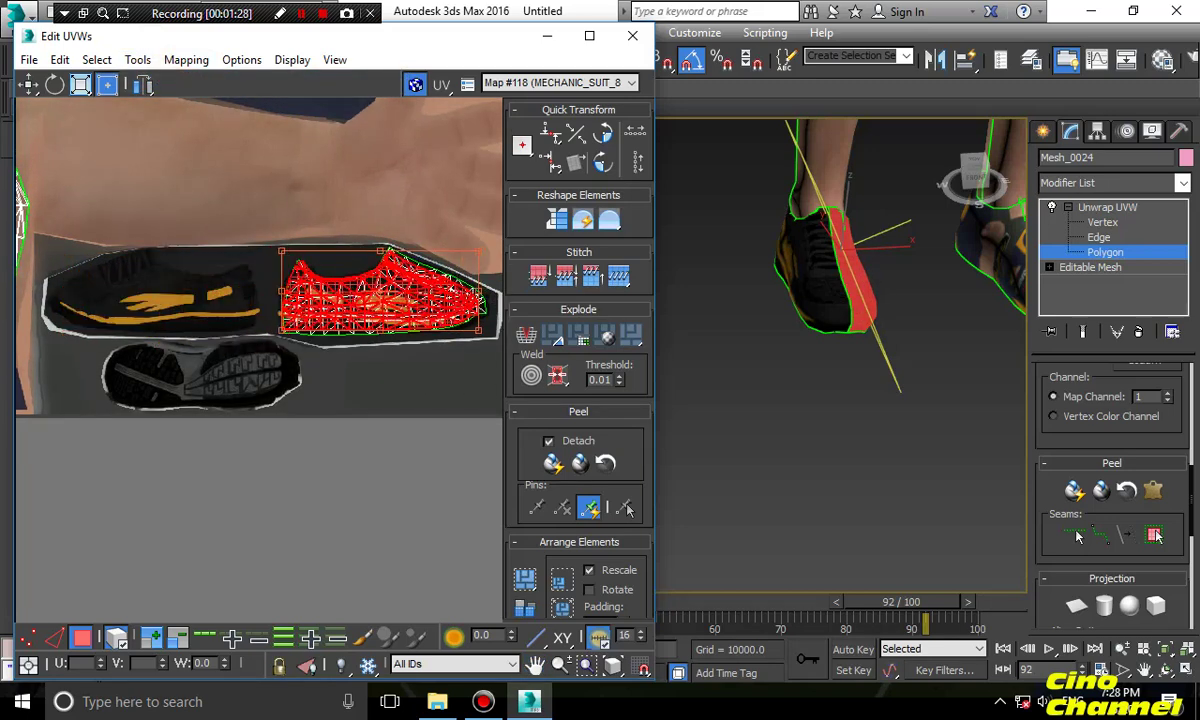
Scale and nudge the flipped shell to match the outline of the overlapped shoe-side shell, and clear the selection
middle_click_drag(452, 292, 387, 278)
scroll(387, 278, "up", 2)
left_click_drag(434, 209, 436, 203)
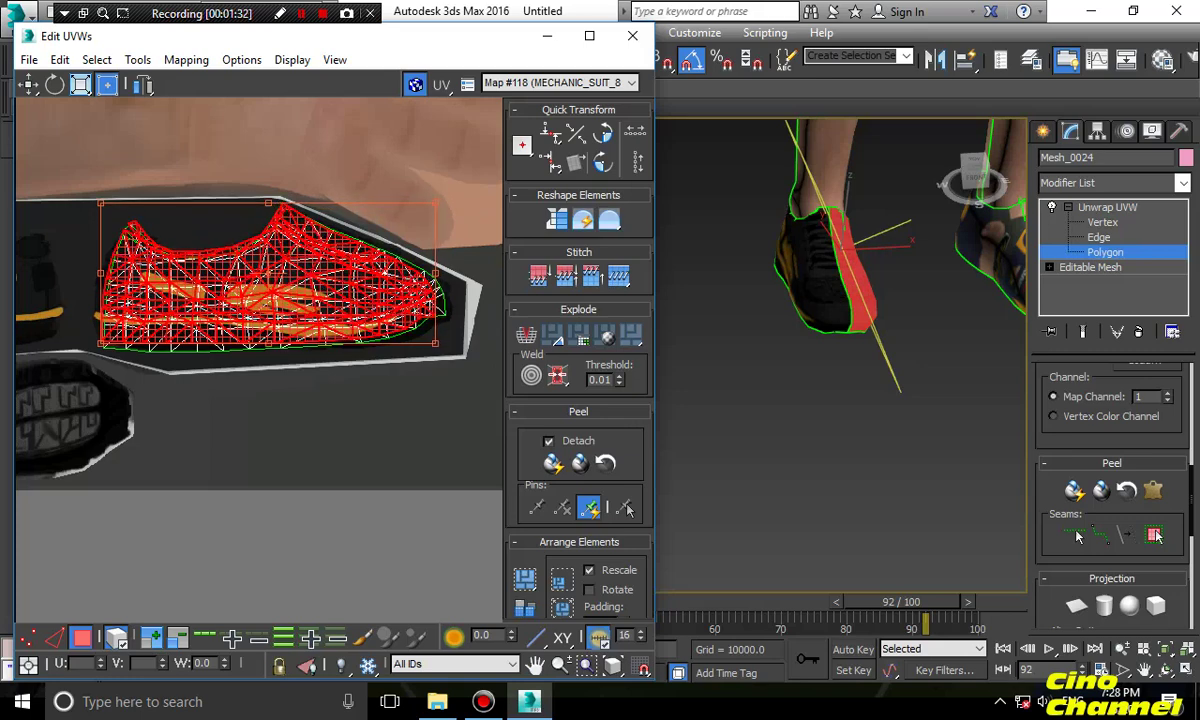
left_click_drag(432, 344, 446, 346)
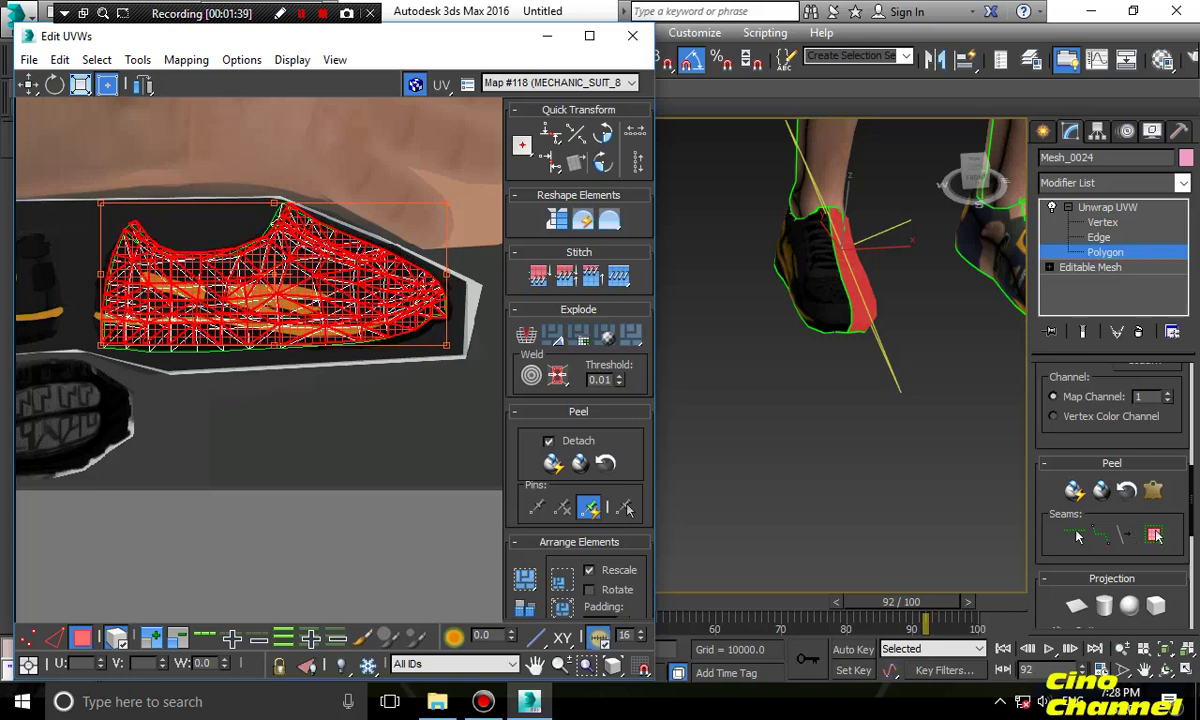
left_click_drag(273, 204, 274, 204)
left_click_drag(246, 298, 244, 301)
left_click(854, 415)
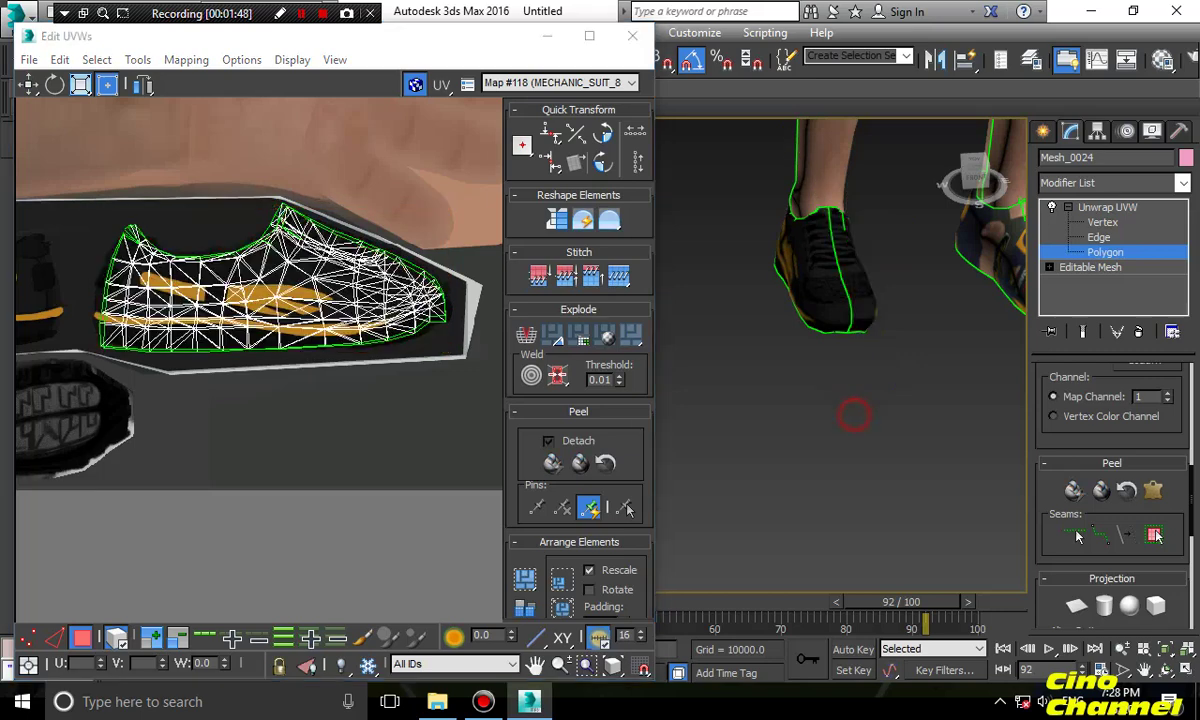
Select the outer side of the other foot's shoe and move its UV shell into empty space beside the texture area
middle_click_drag(854, 415, 735, 402, "alt")
left_click(753, 270)
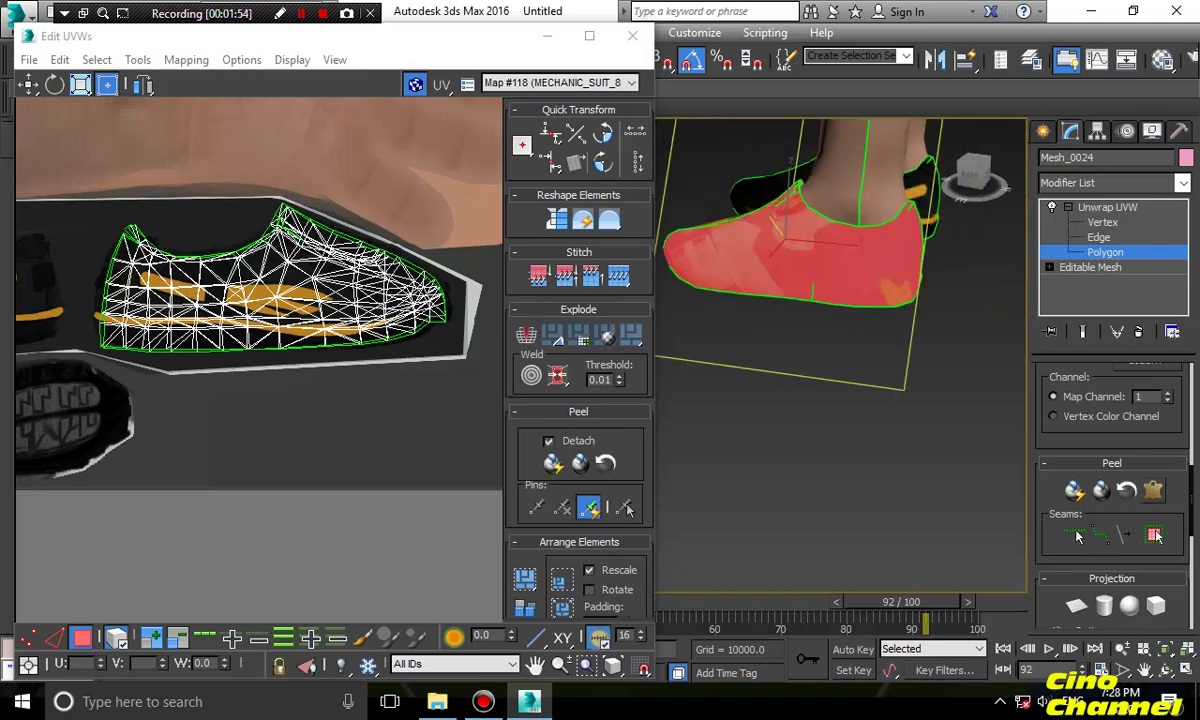
scroll(470, 390, "down", 6)
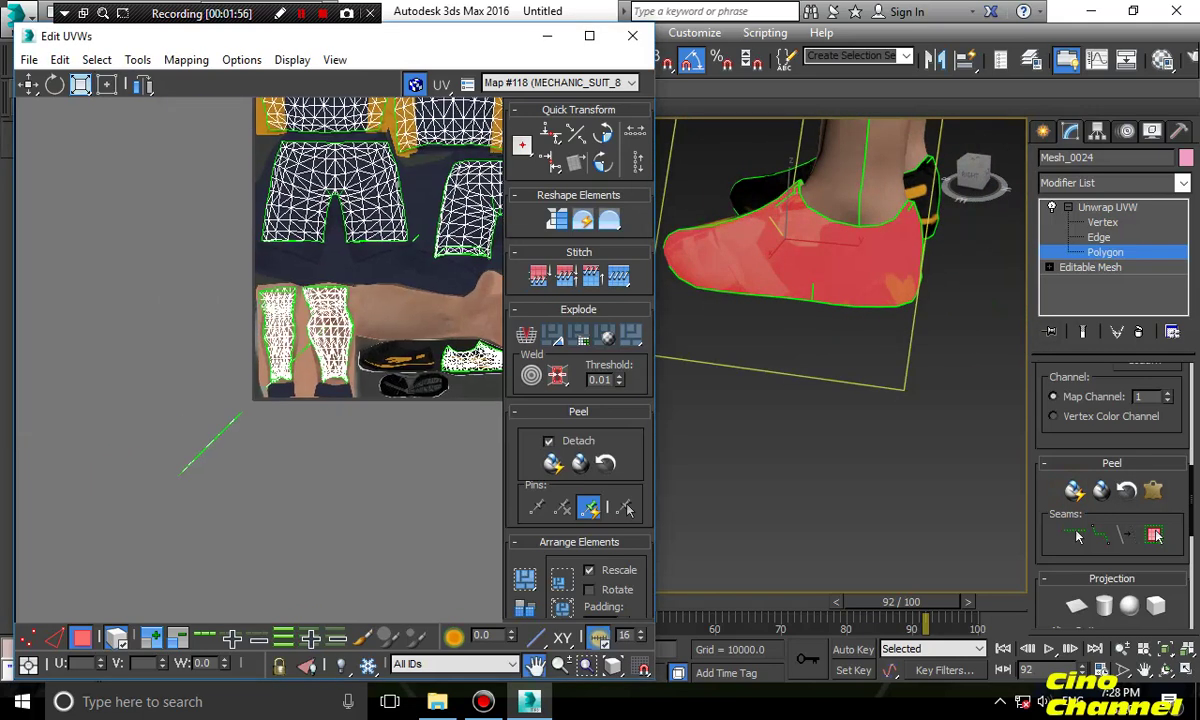
scroll(250, 410, "down", 5)
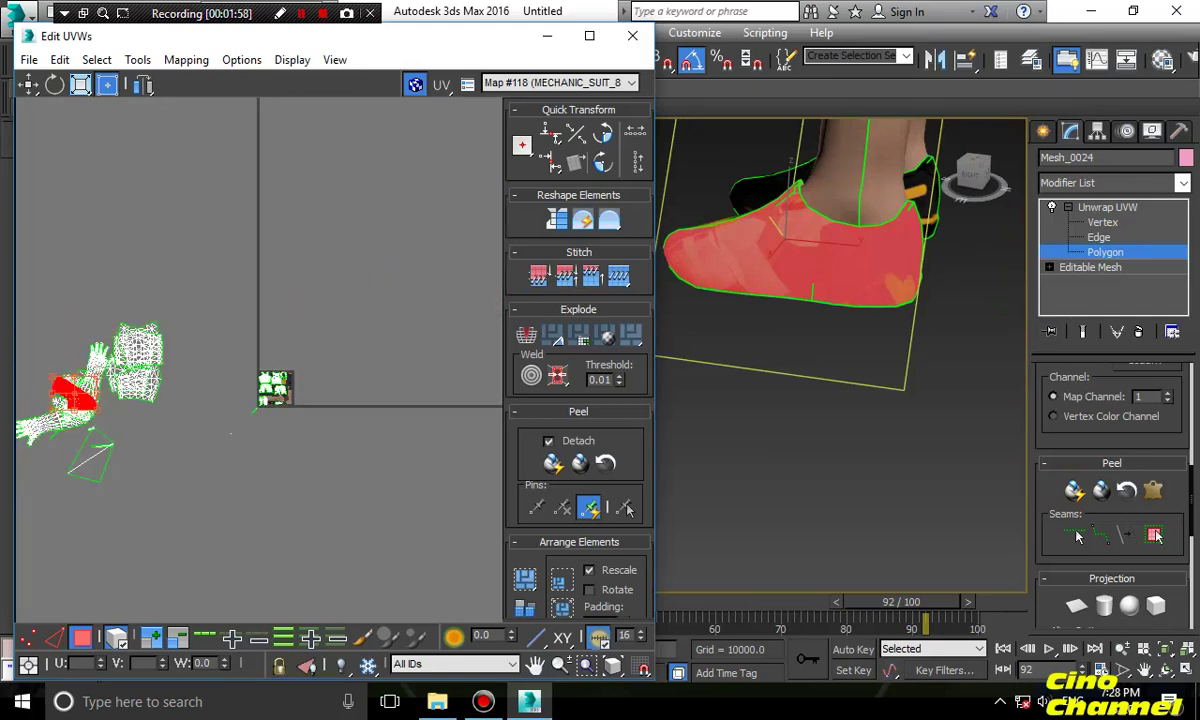
left_click_drag(72, 393, 208, 428)
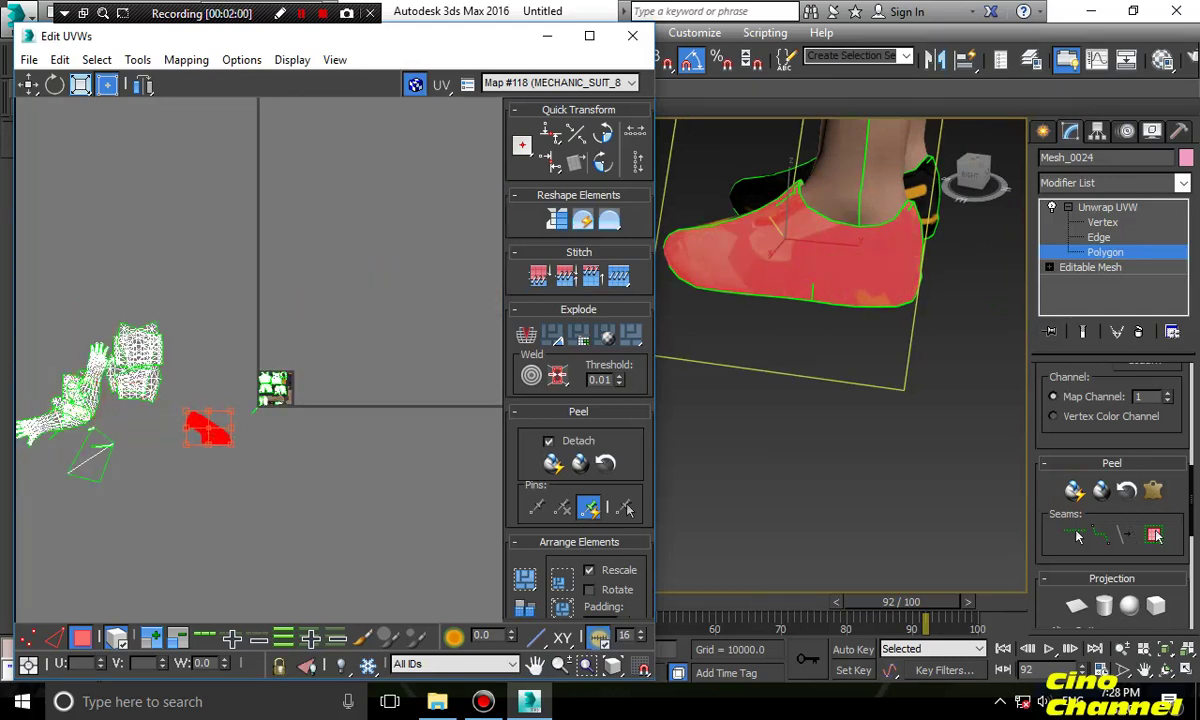
Select the remaining half of the same shoe, apply Quick Peel, and move its shell next to the separated shoe-side shell
middle_click_drag(800, 380, 915, 405, "alt")
left_click(737, 247)
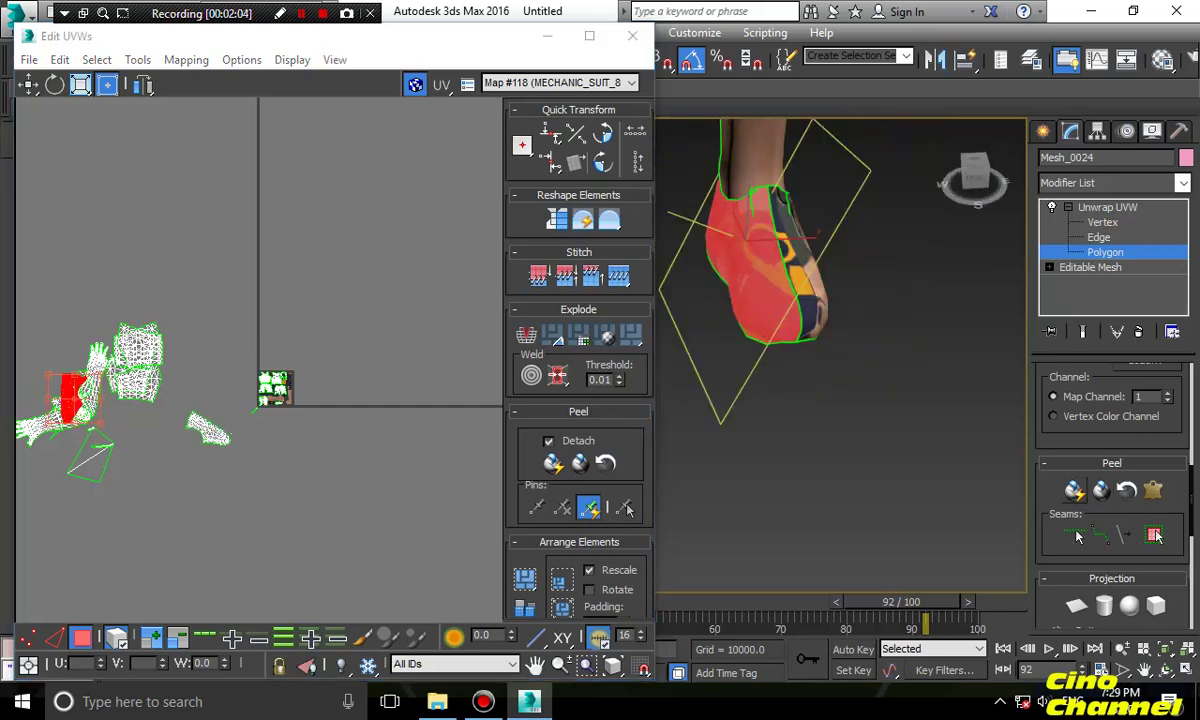
left_click(1074, 490)
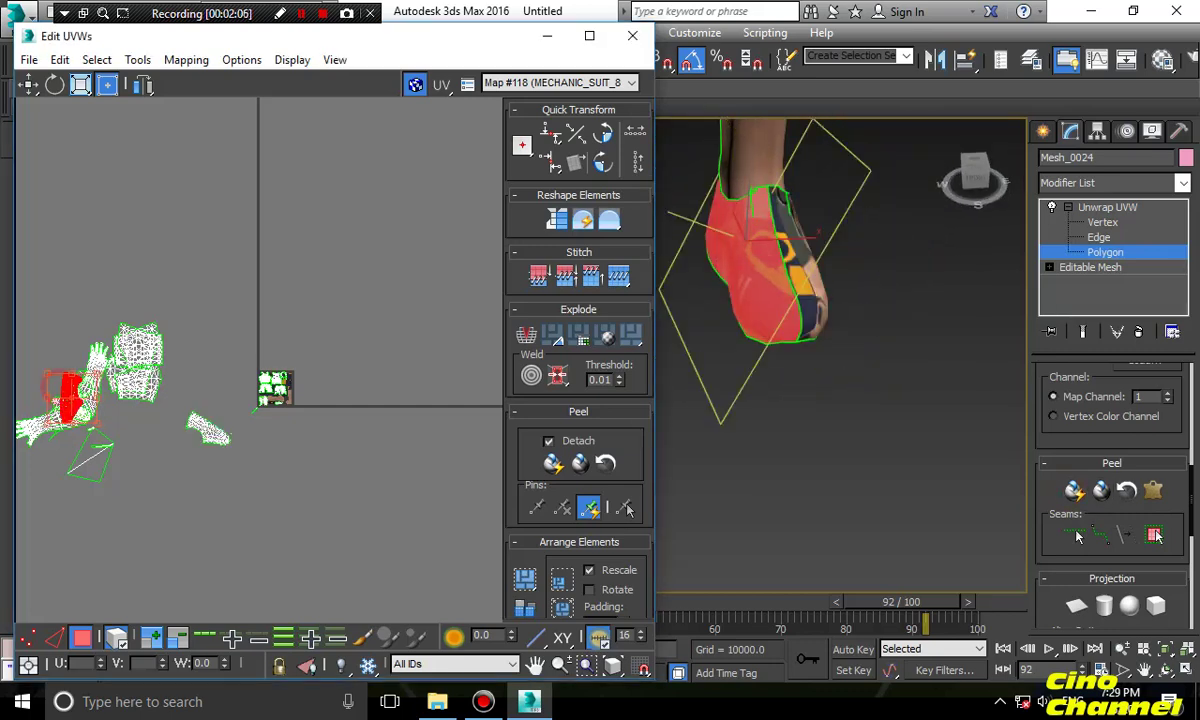
left_click(1074, 490)
left_click_drag(70, 399, 168, 447)
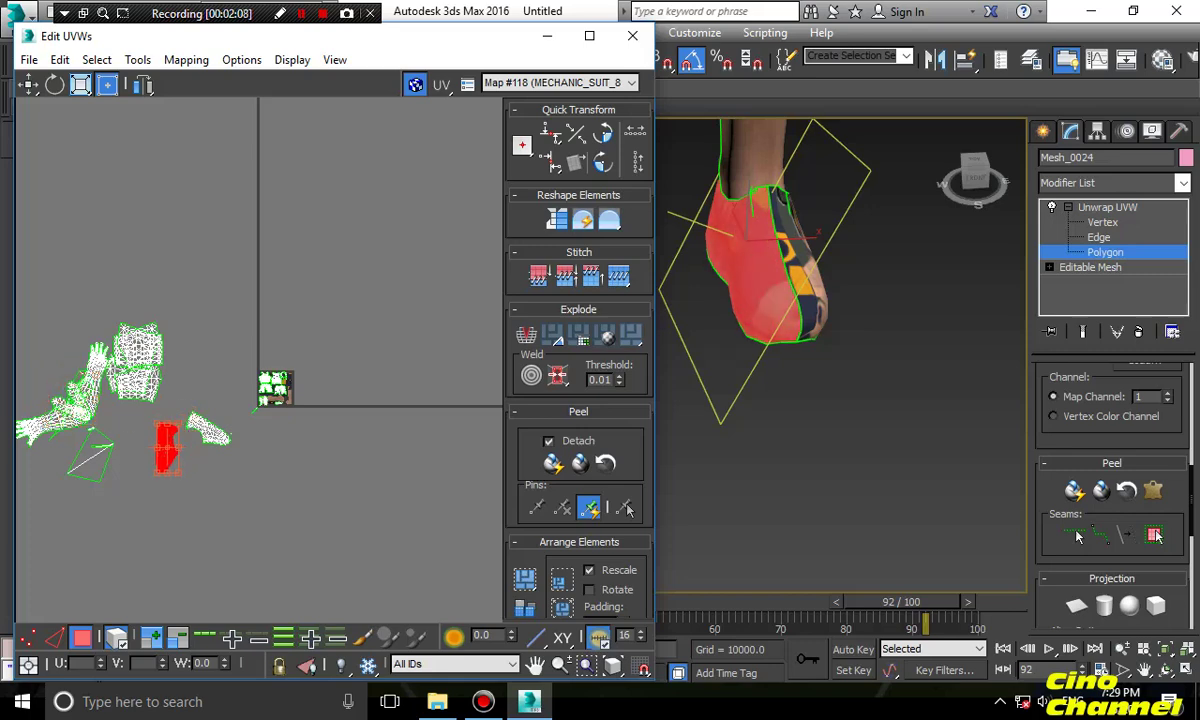
Flip the selected shoe-side shell horizontally and rotate it to lie lengthwise
scroll(171, 440, "up", 4)
left_click(137, 59)
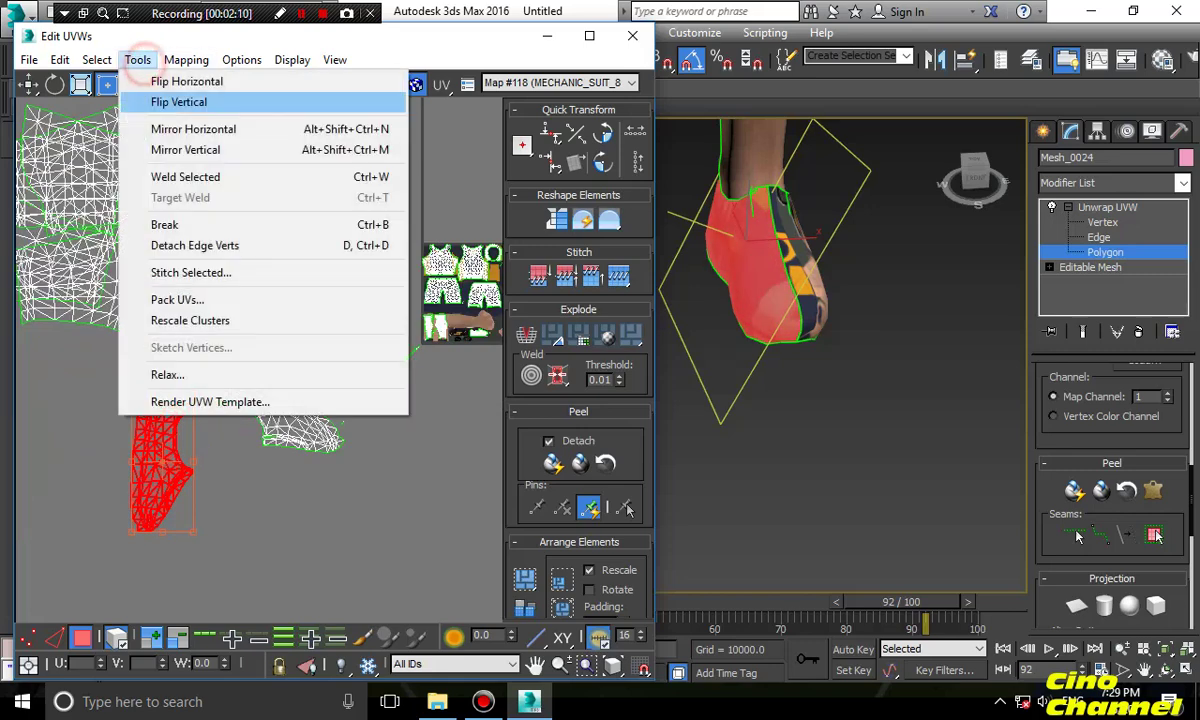
left_click(168, 82)
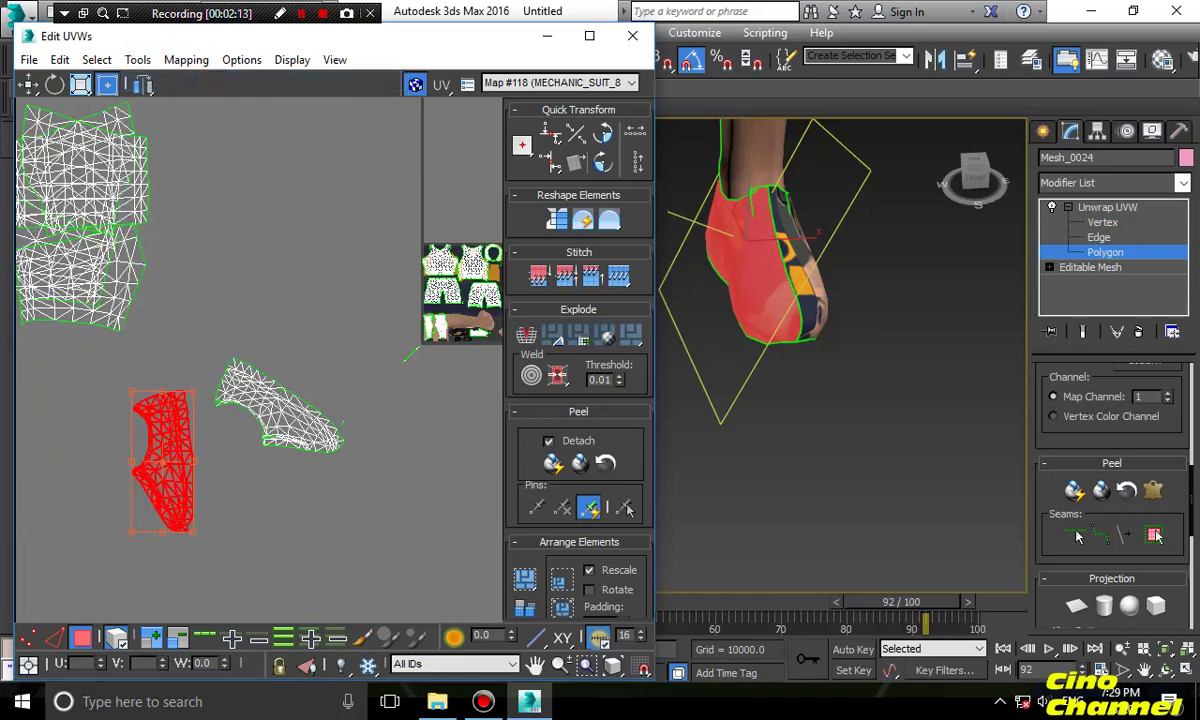
left_click_drag(162, 389, 236, 468)
Rotate the other shoe-side shell lengthwise, move it onto the flipped shell, and fine-tune its rotation and position to match the outline
left_click(277, 414)
left_click_drag(280, 354, 312, 343)
left_click_drag(278, 395, 166, 465)
scroll(180, 463, "up", 3)
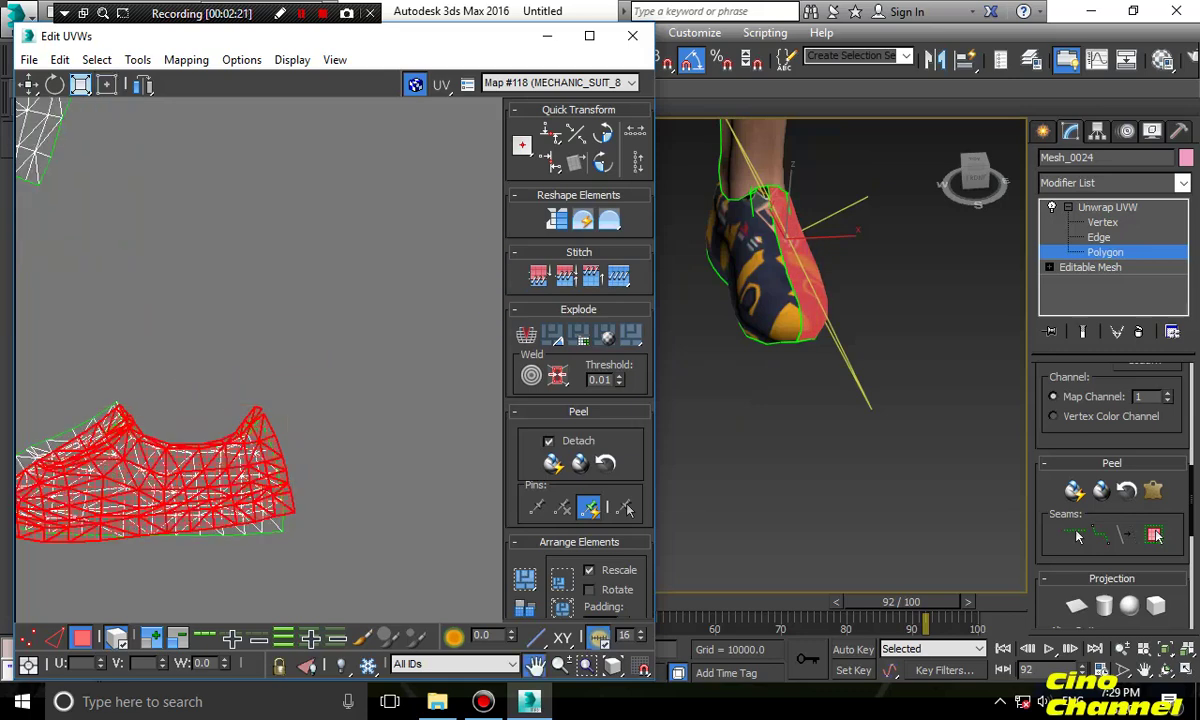
middle_click_drag(180, 463, 283, 359)
left_click_drag(247, 295, 250, 288)
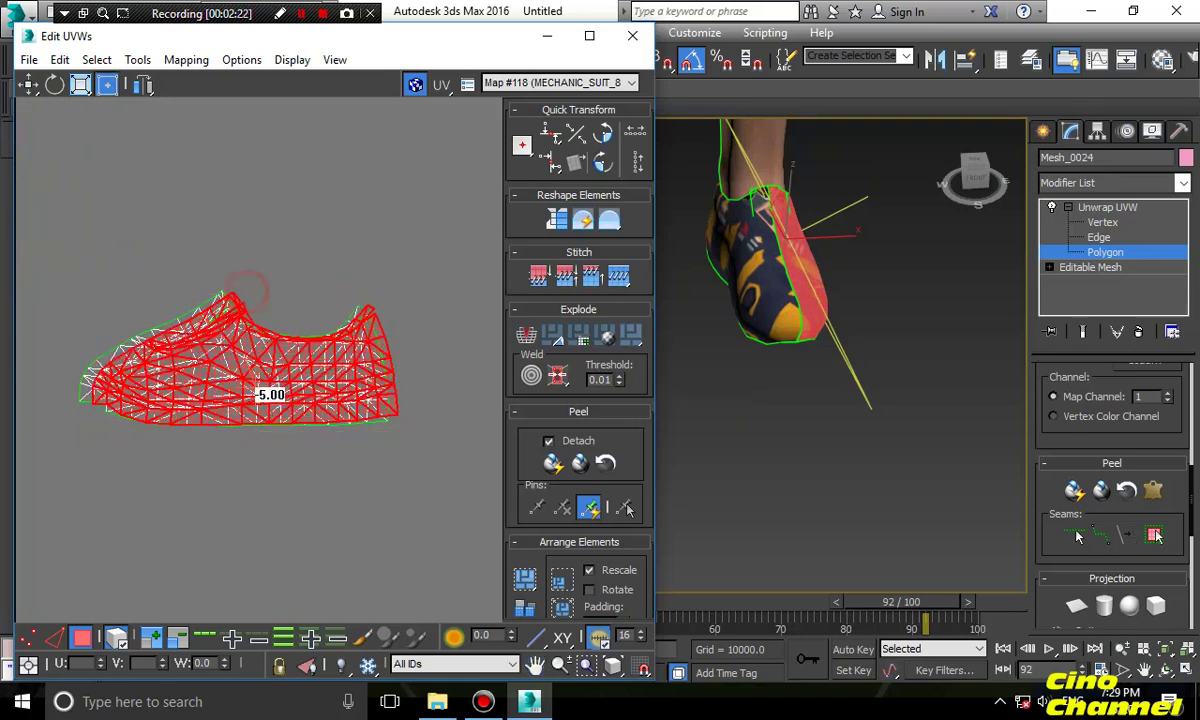
left_click_drag(246, 358, 235, 359)
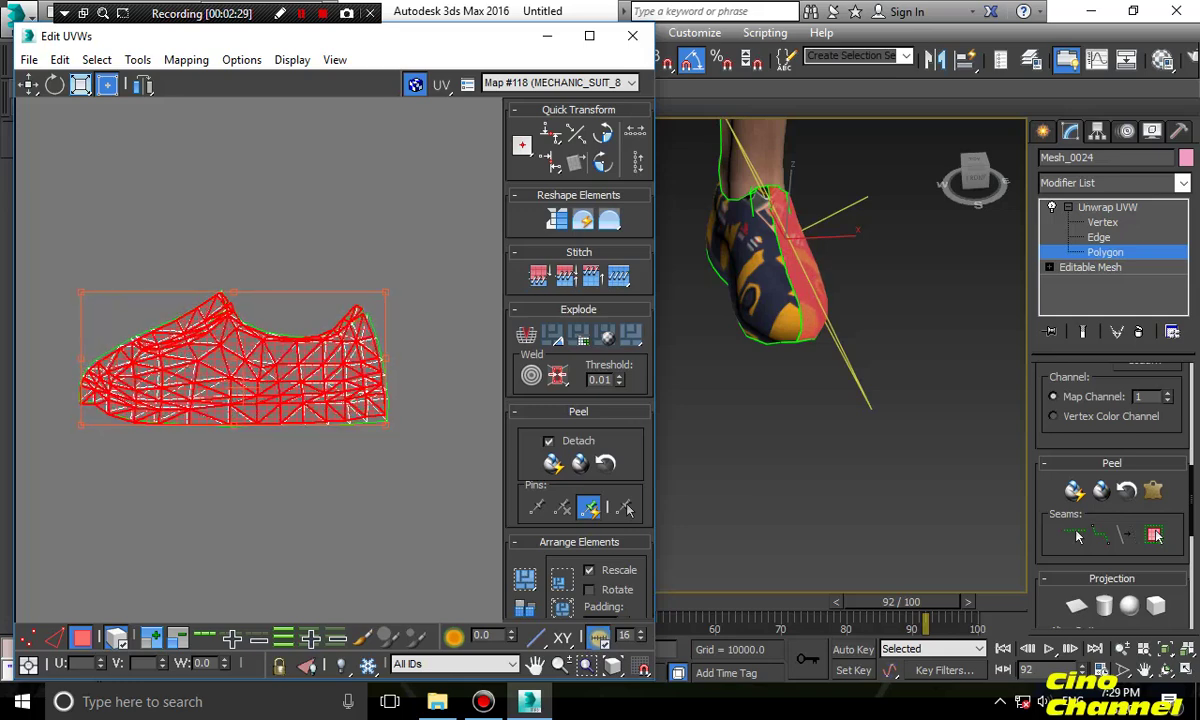
Select both overlapped shoe-side shells, resize them, and move them onto the lower part of the texture near the shoe drawings
scroll(384, 352, "down", 1)
left_click_drag(418, 299, 335, 362)
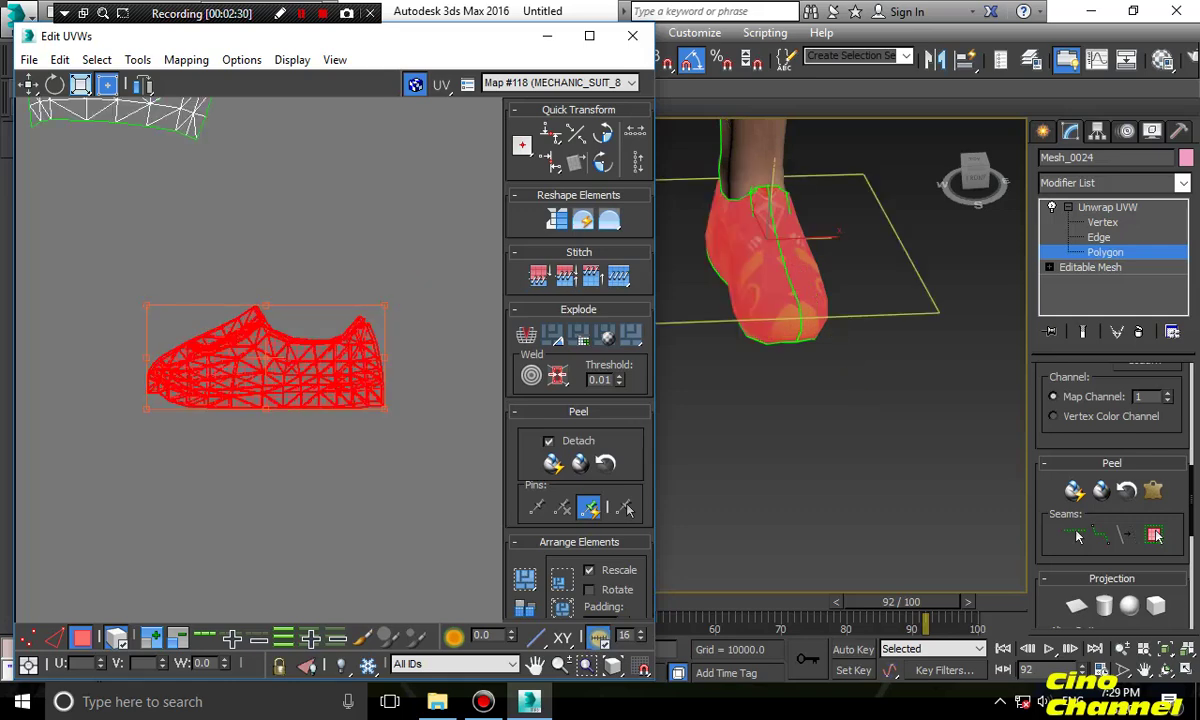
left_click_drag(384, 305, 370, 142)
scroll(384, 165, "down", 3)
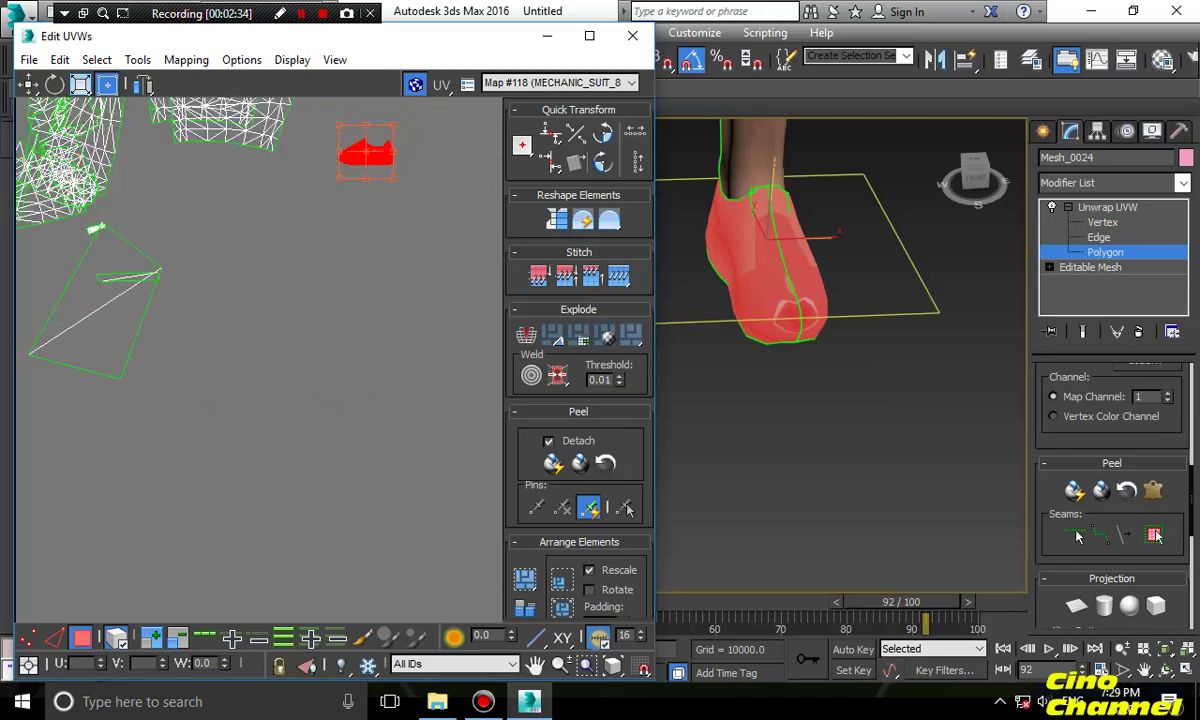
middle_click_drag(384, 165, 268, 367)
left_click_drag(256, 358, 457, 356)
scroll(478, 362, "up", 6)
scroll(366, 377, "down", 2)
middle_click_drag(366, 377, 240, 428)
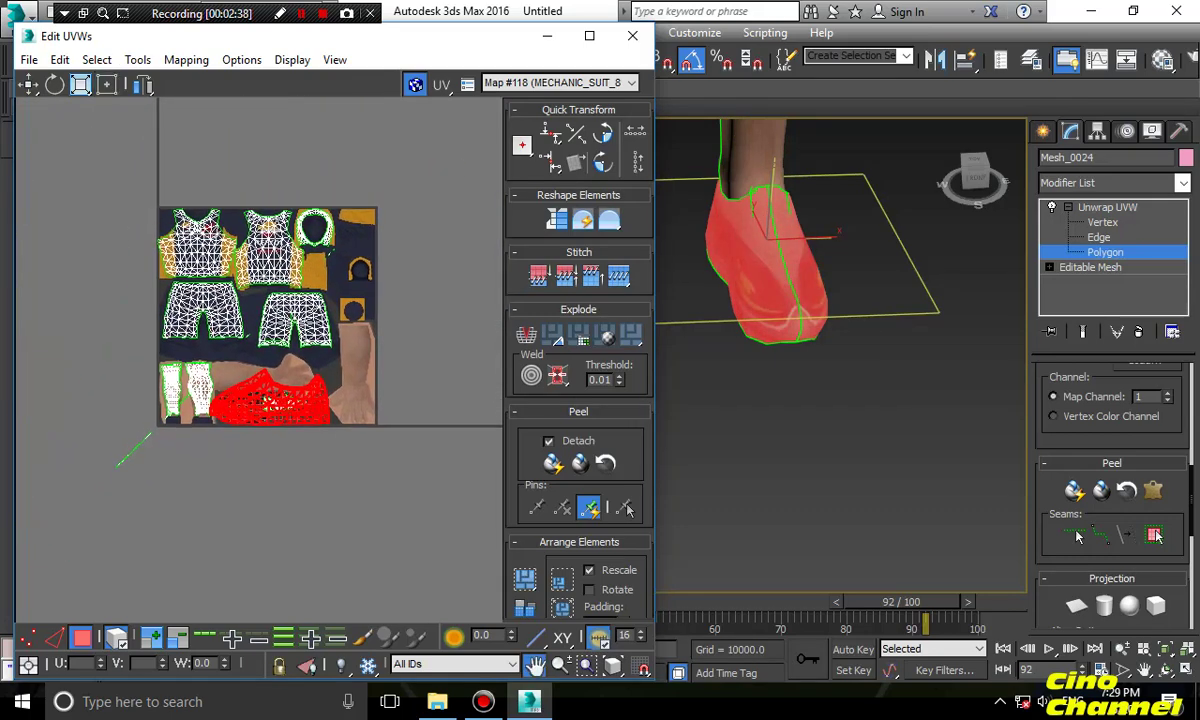
Scale down the overlapped shoe shells and position them over the left shoe drawing, beside the already fitted shoe shells
scroll(240, 428, "up", 5)
left_click_drag(421, 297, 276, 363)
scroll(242, 419, "up", 5)
left_click_drag(180, 350, 208, 280)
left_click_drag(358, 205, 330, 243)
left_click_drag(210, 300, 210, 282)
left_click_drag(331, 336, 328, 327)
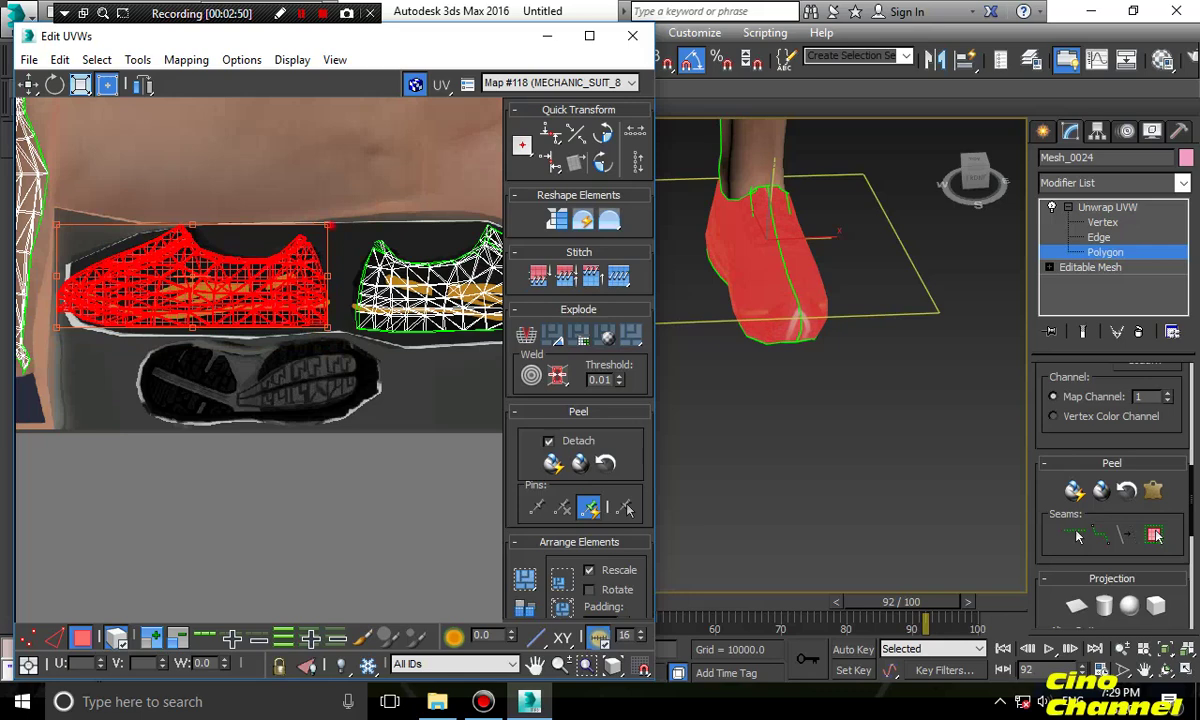
Fine-tune the shoe shells' height and width to fit inside the left shoe drawing, and clear the selection
left_click_drag(192, 226, 193, 232)
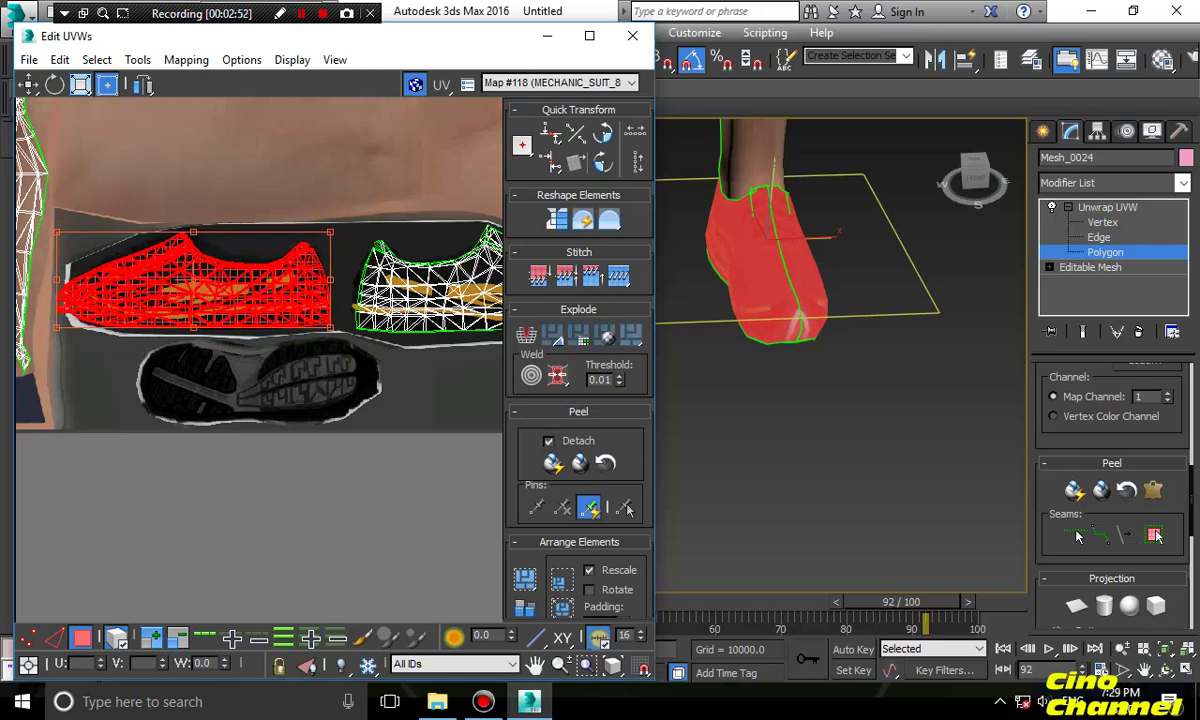
left_click_drag(61, 236, 77, 228)
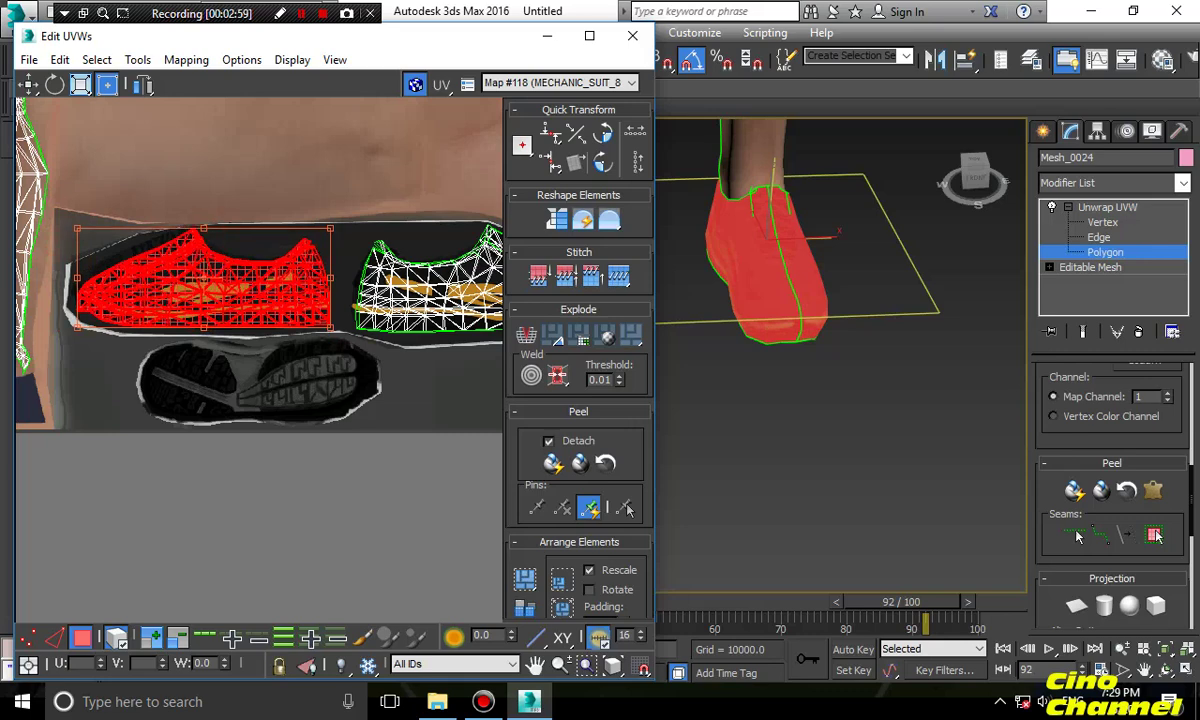
mouse_move(77, 278)
left_mouse_down()
mouse_move(79, 256)
mouse_move(78, 267)
left_mouse_up()
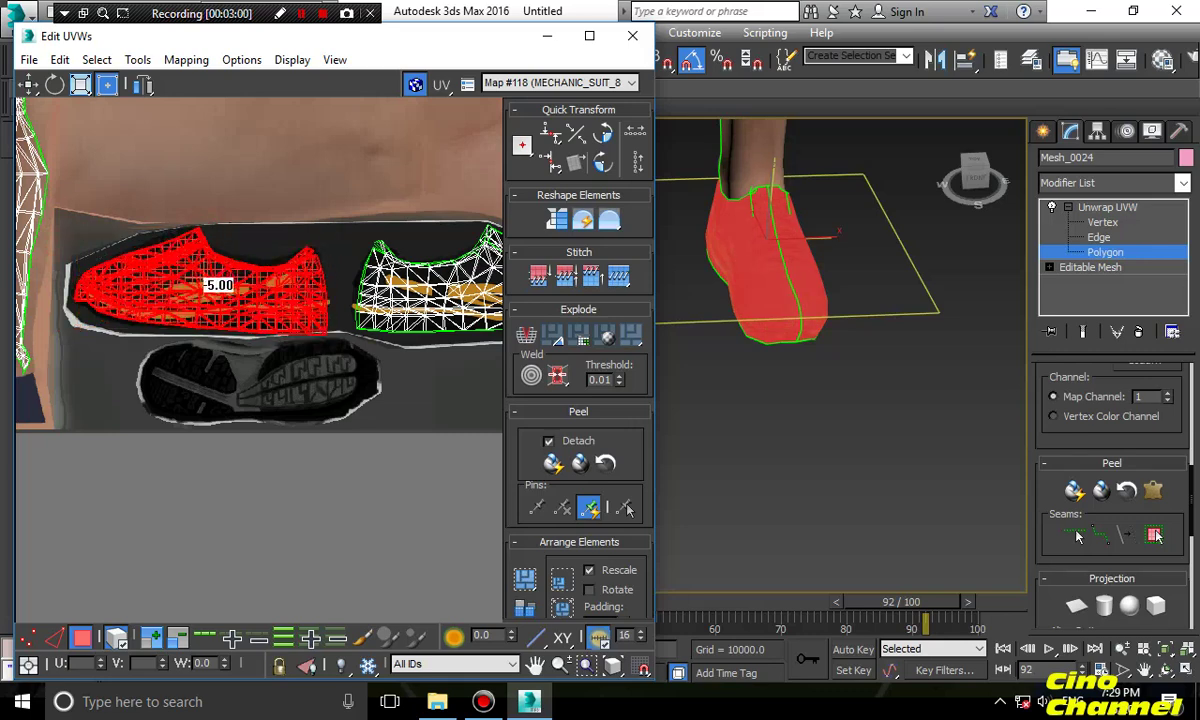
left_click_drag(219, 285, 216, 285)
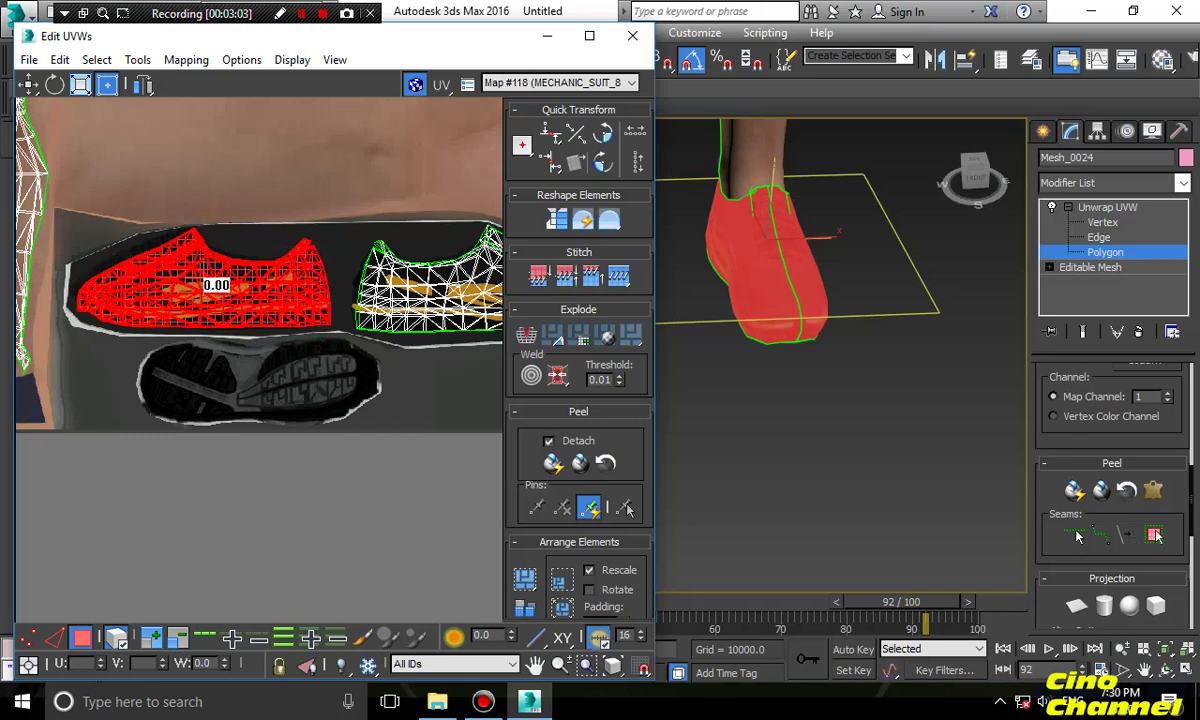
left_click(798, 420)
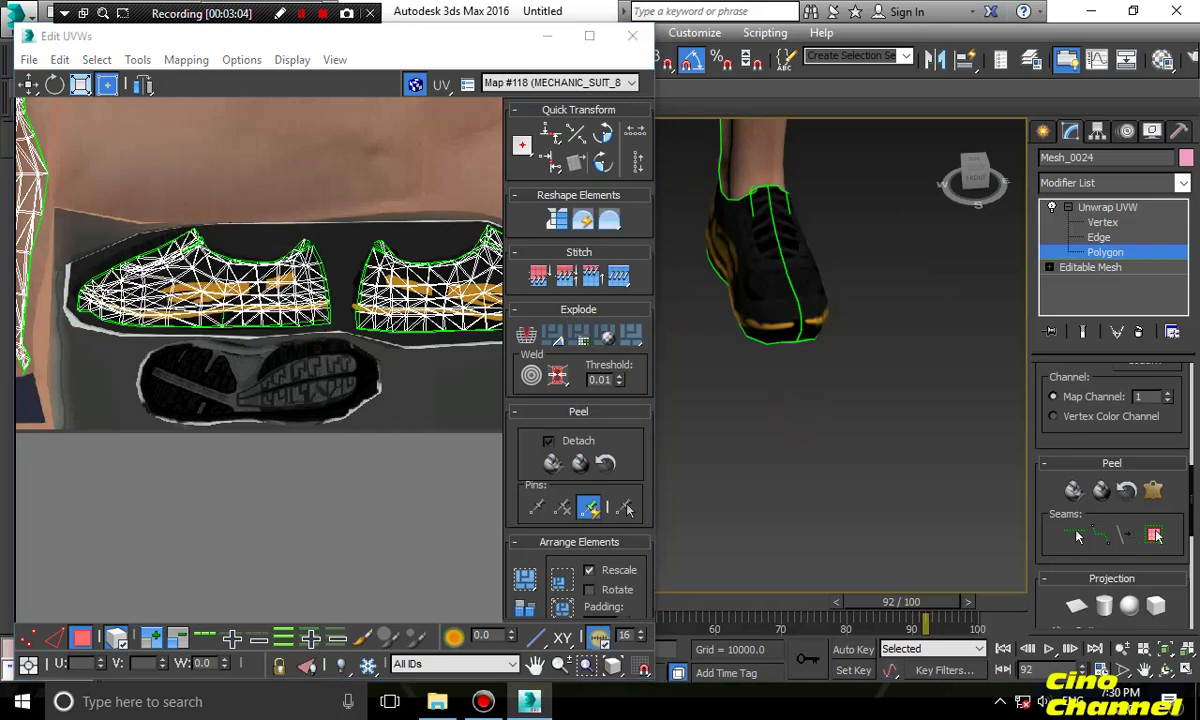
Select the front of the character's left sleeve and apply a Pelt Map to it
middle_click_drag(798, 420, 855, 380, "alt")
scroll(825, 370, "down", 4)
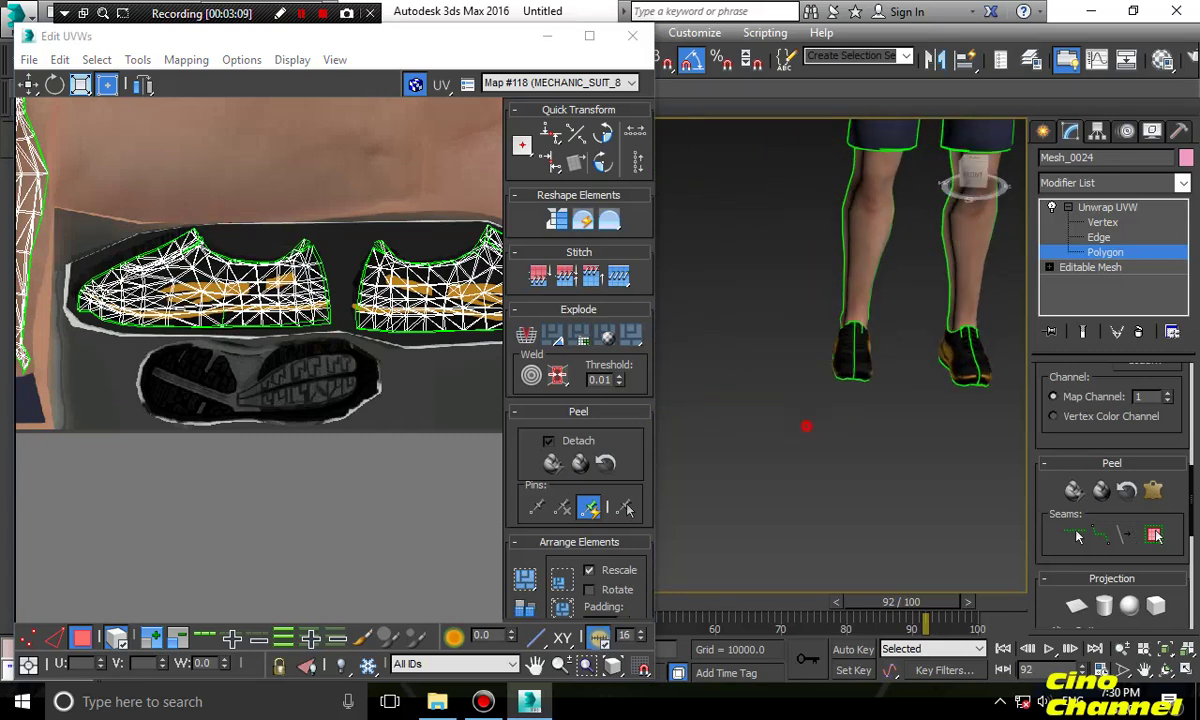
scroll(807, 426, "down", 5)
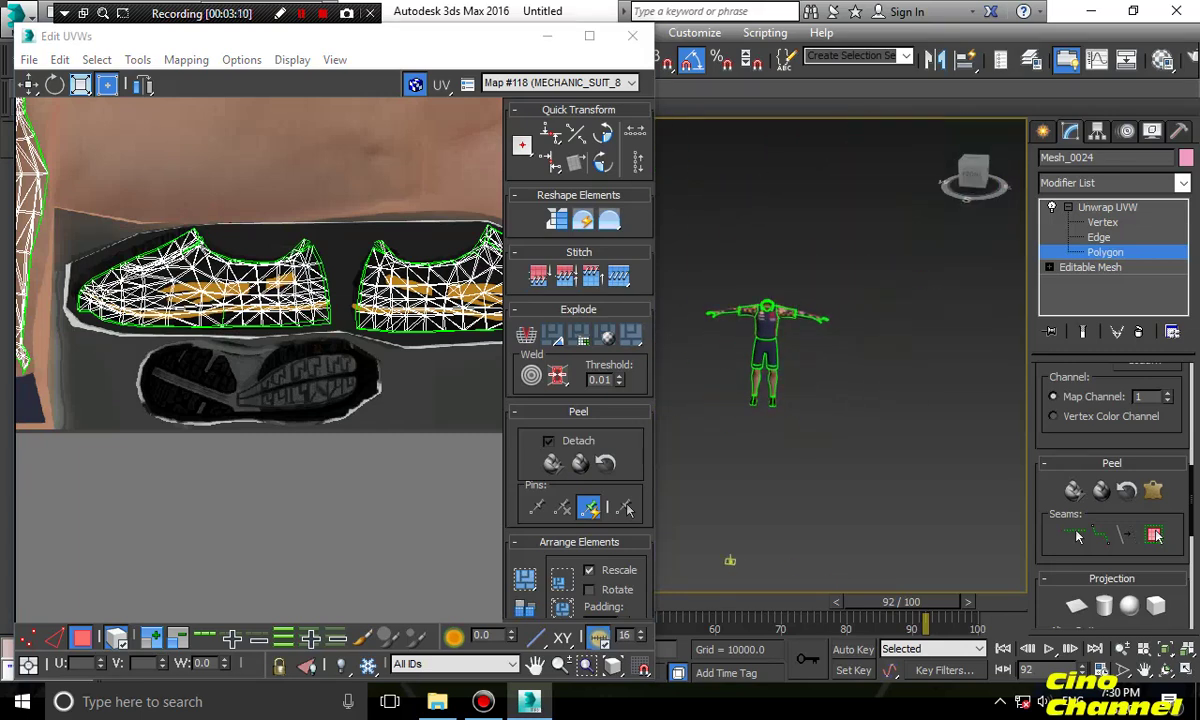
scroll(793, 401, "up", 4)
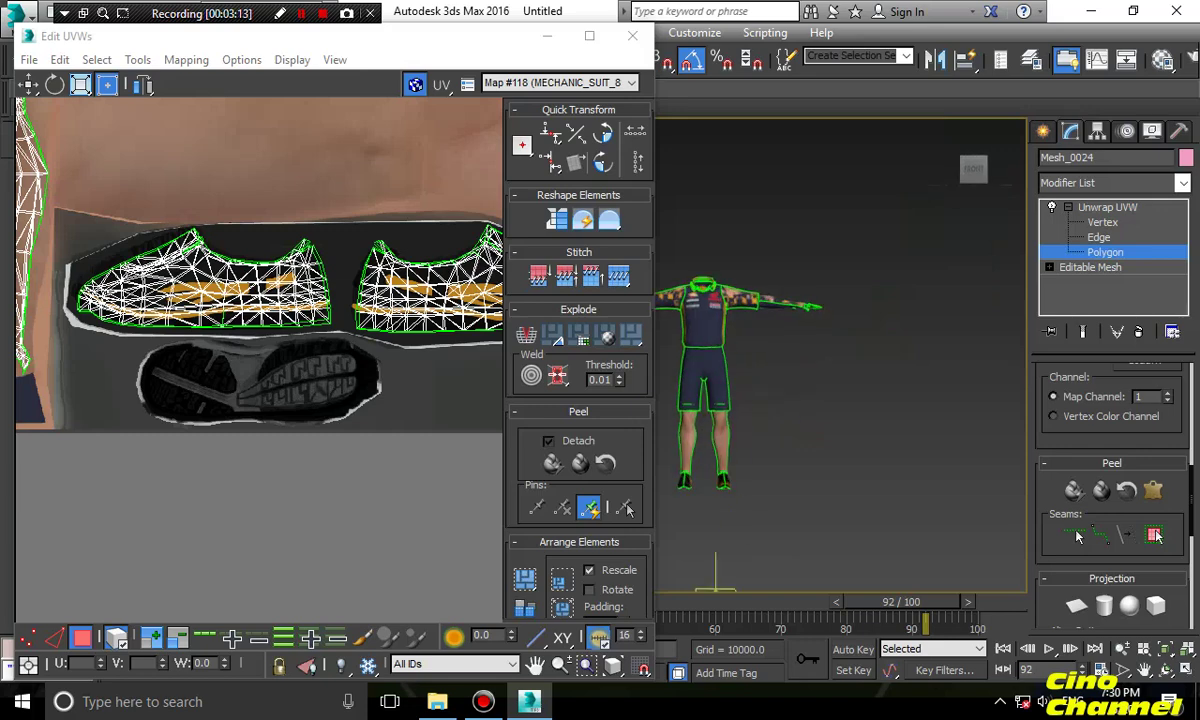
middle_click_drag(796, 390, 804, 393, "alt")
scroll(800, 388, "up", 4)
left_click(745, 373)
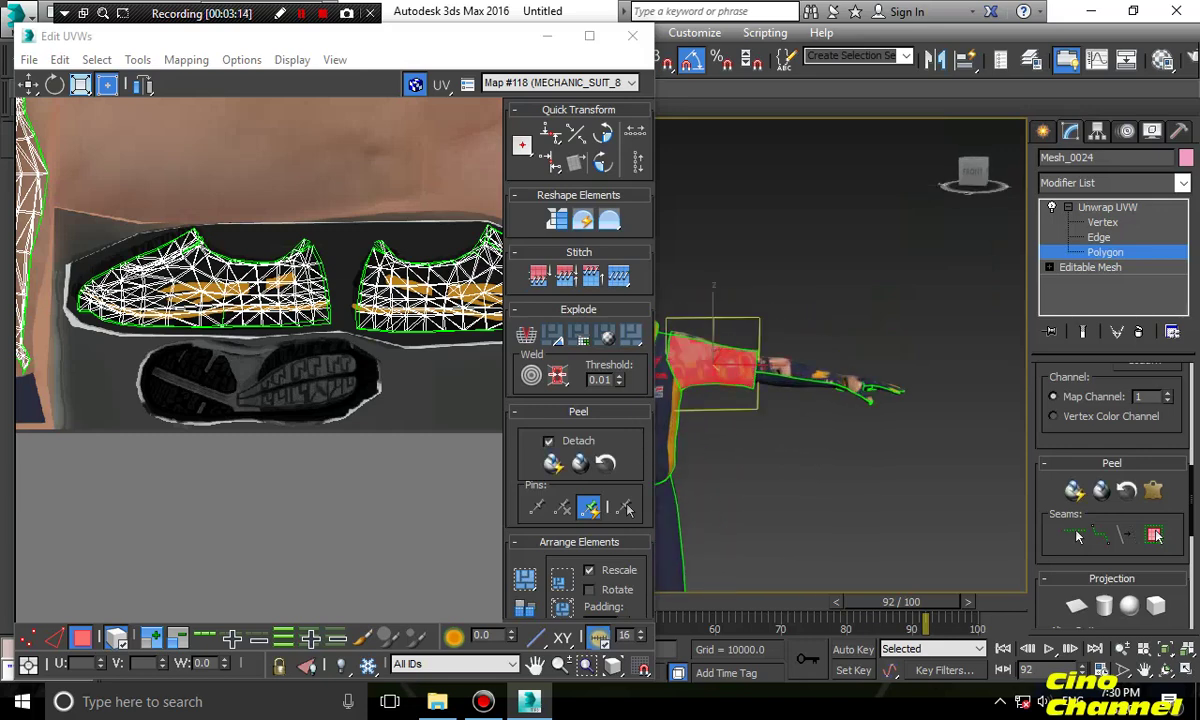
scroll(772, 386, "down", 4)
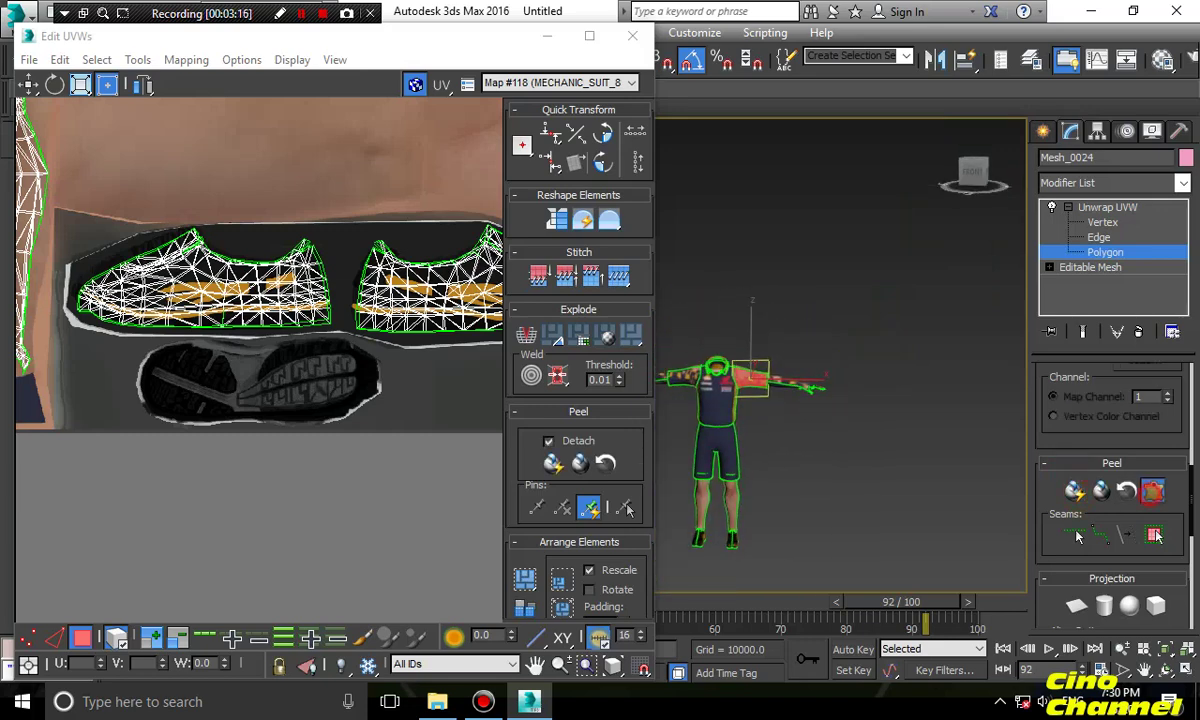
left_click(1153, 490)
left_click(641, 573)
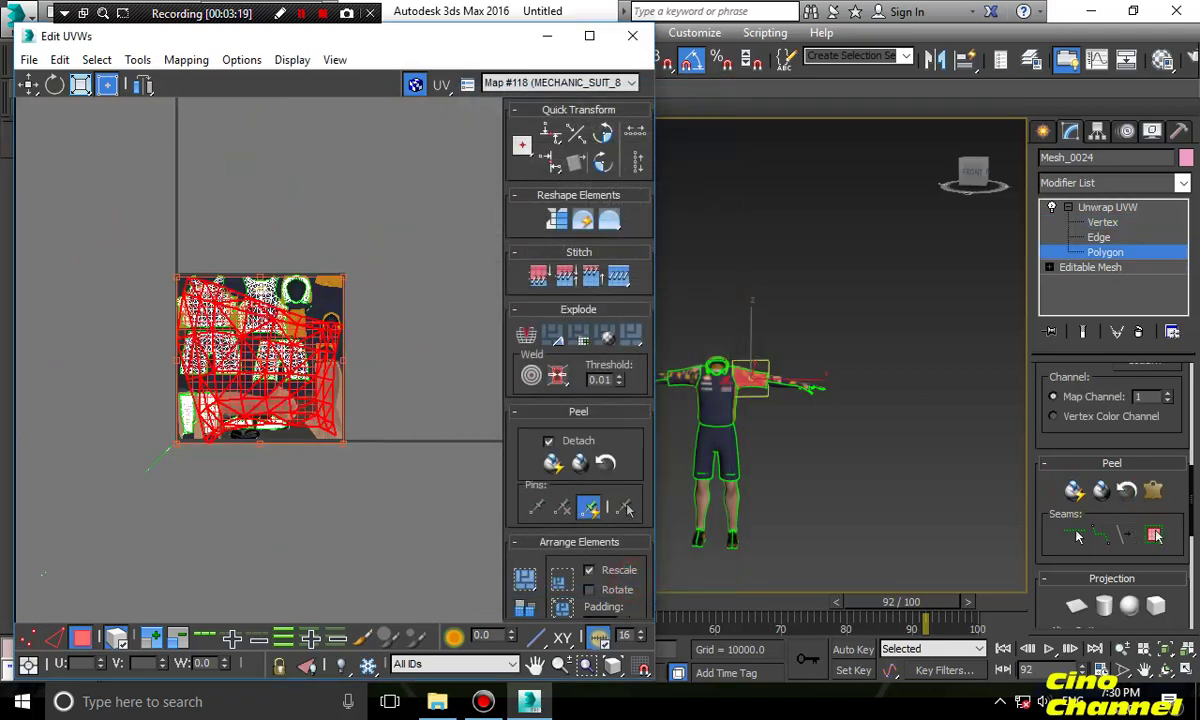
Shrink the sleeve shell and move it over the yellow sleeve patch beside the REPSOL shirt drawing
left_click_drag(269, 302, 390, 404)
scroll(409, 410, "up", 6)
scroll(355, 493, "down", 3)
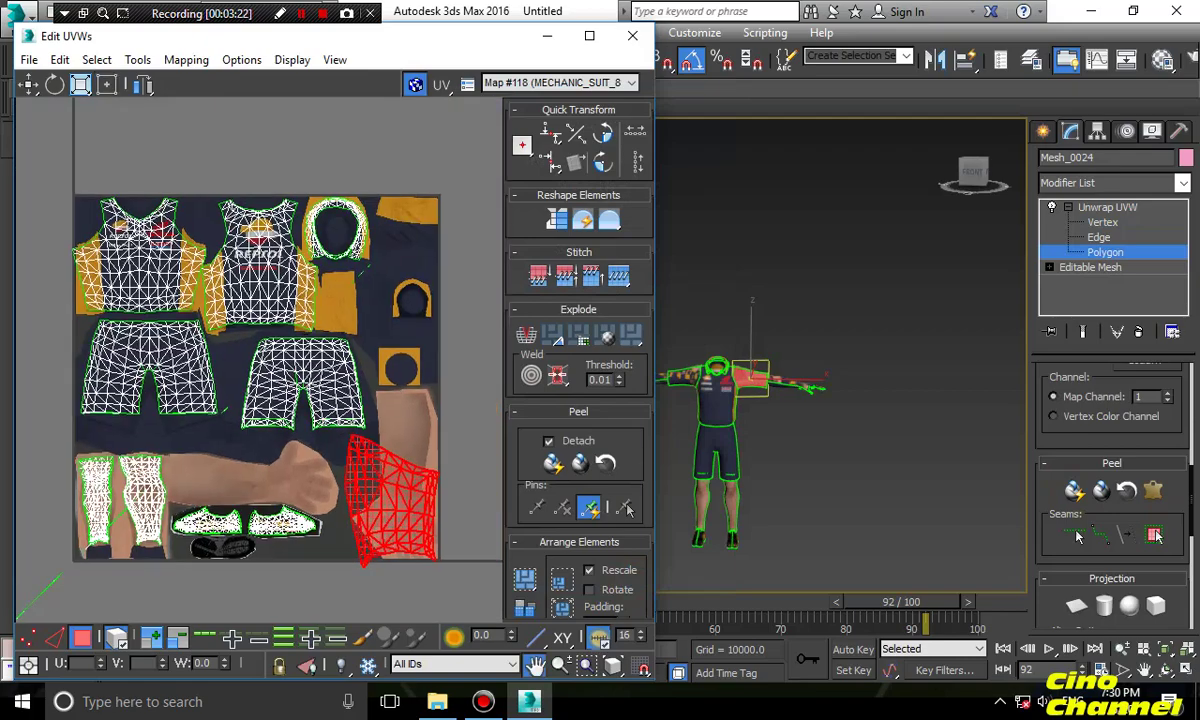
middle_click_drag(355, 493, 331, 507)
scroll(331, 507, "up", 3)
left_click_drag(348, 455, 260, 153)
middle_click_drag(260, 153, 268, 224)
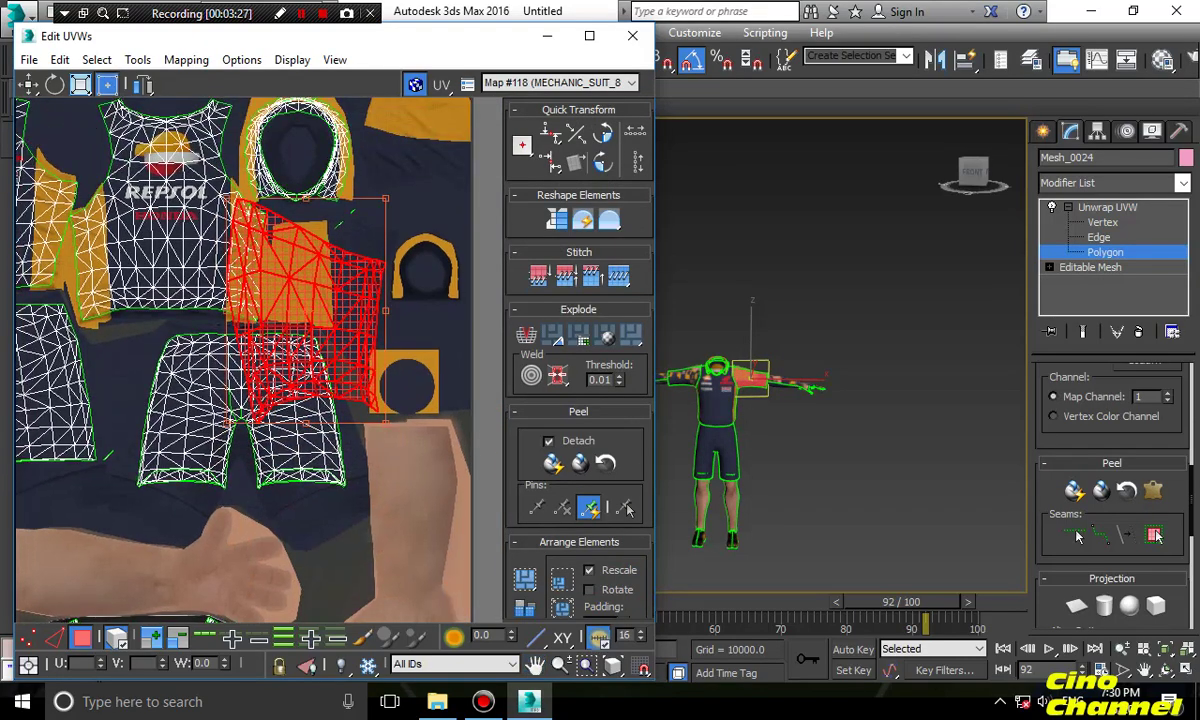
Apply Quick Peel to the sleeve shell, then scale it down and rotate it upright
left_click(1075, 490)
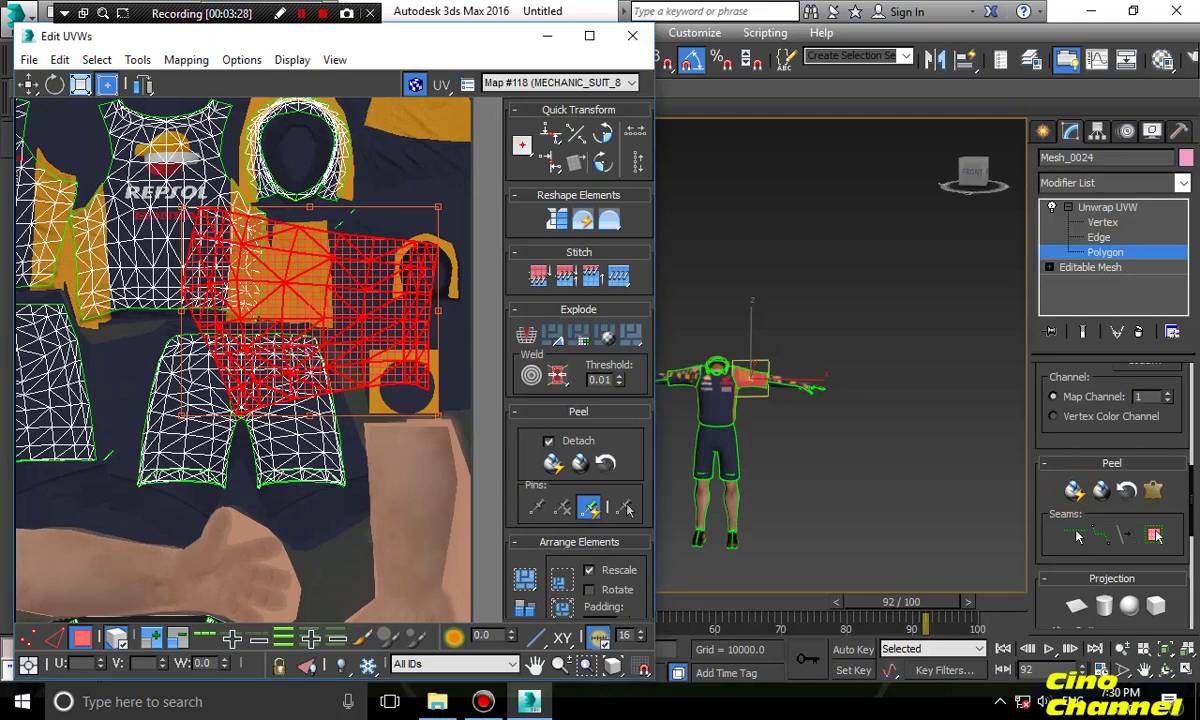
left_click_drag(438, 207, 365, 320)
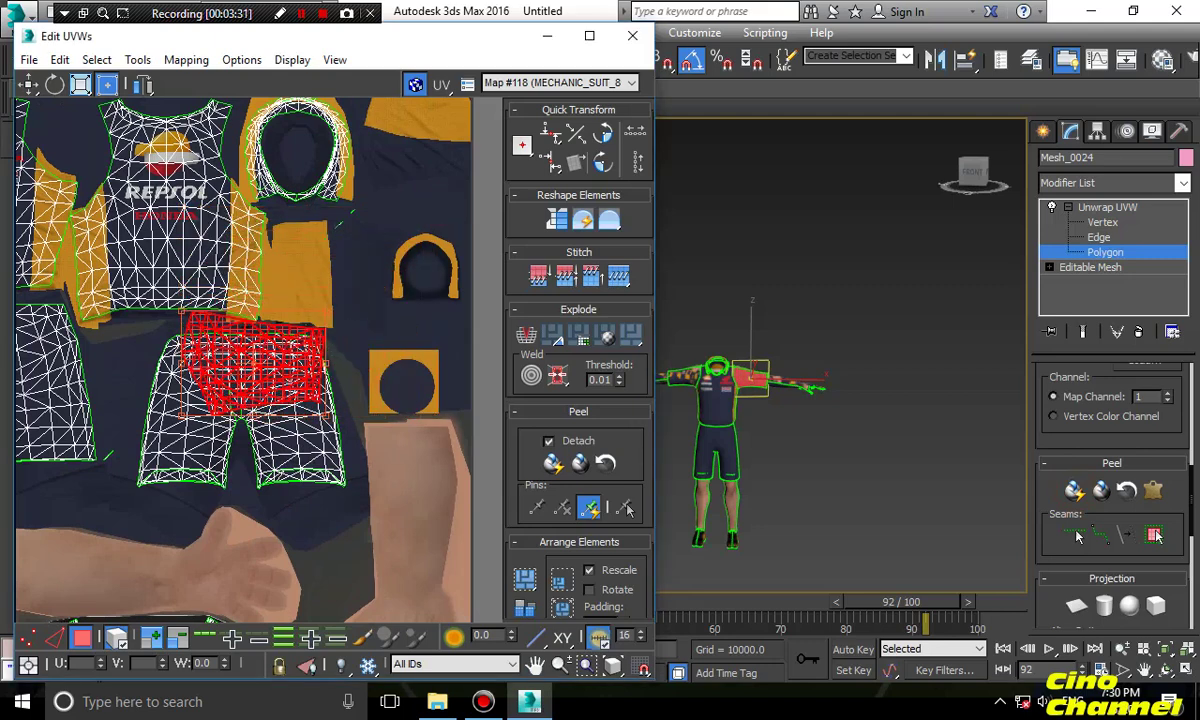
left_click_drag(254, 312, 244, 364)
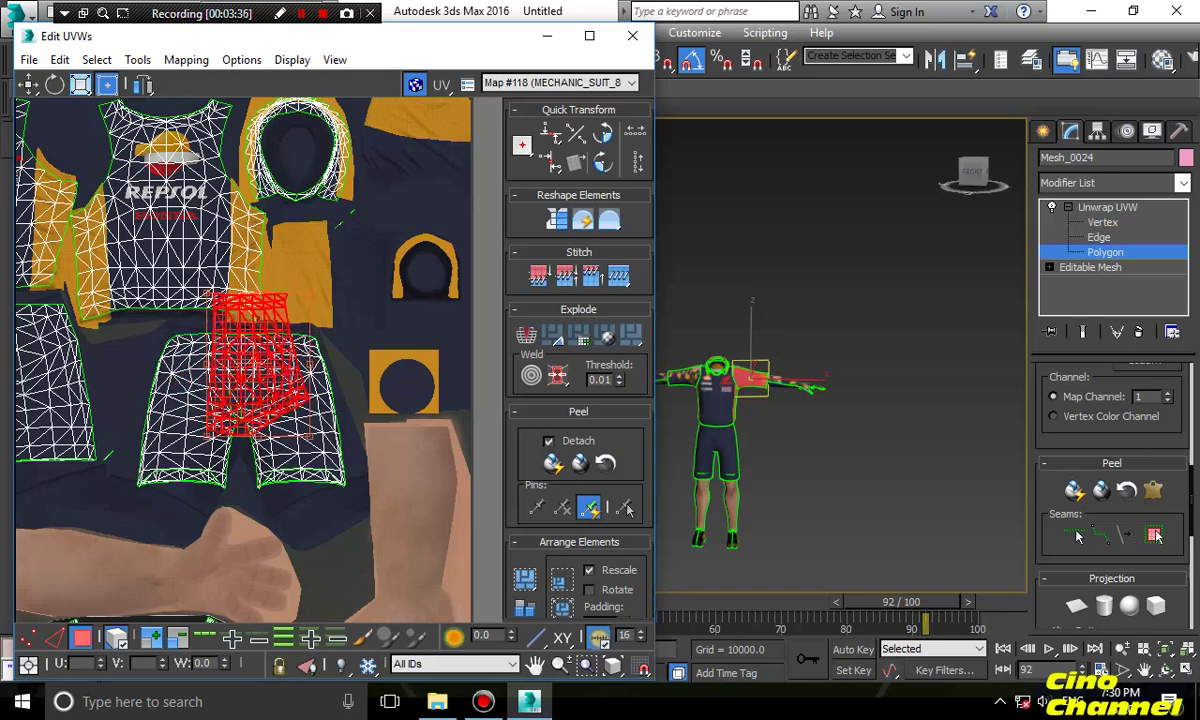
Flip the sleeve shell horizontally and move and scale it to fit the yellow sleeve patch
left_click(137, 59)
left_click(150, 81)
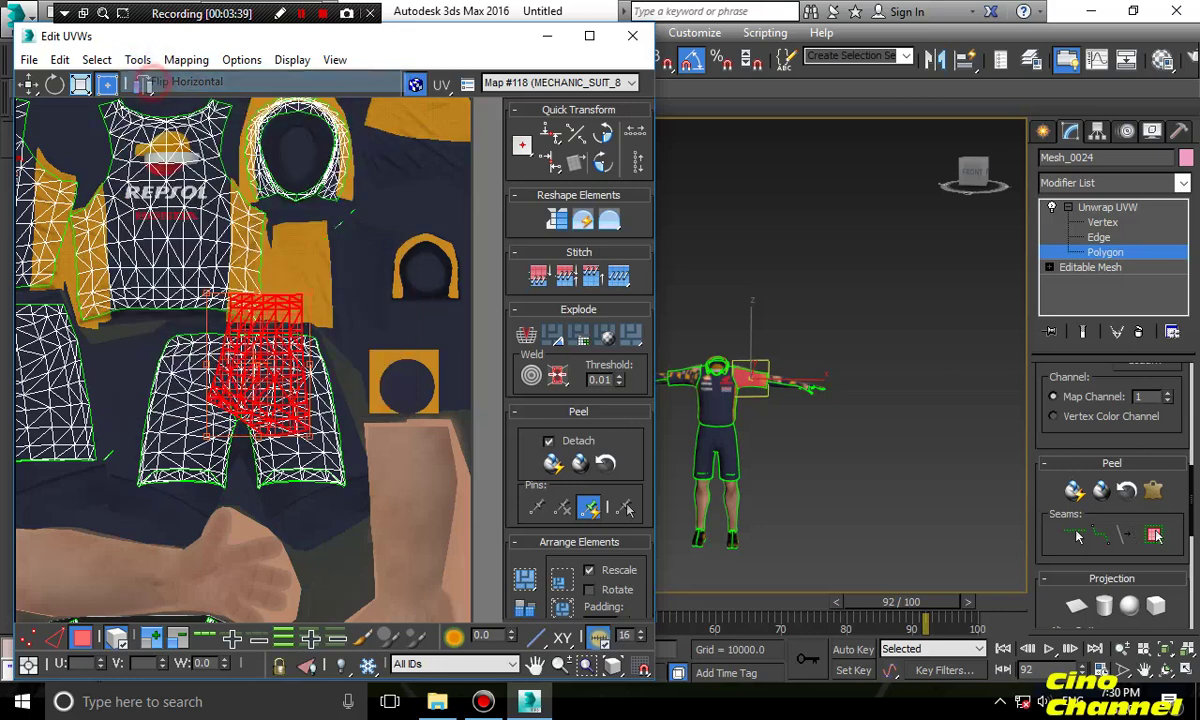
left_click_drag(262, 342, 300, 266)
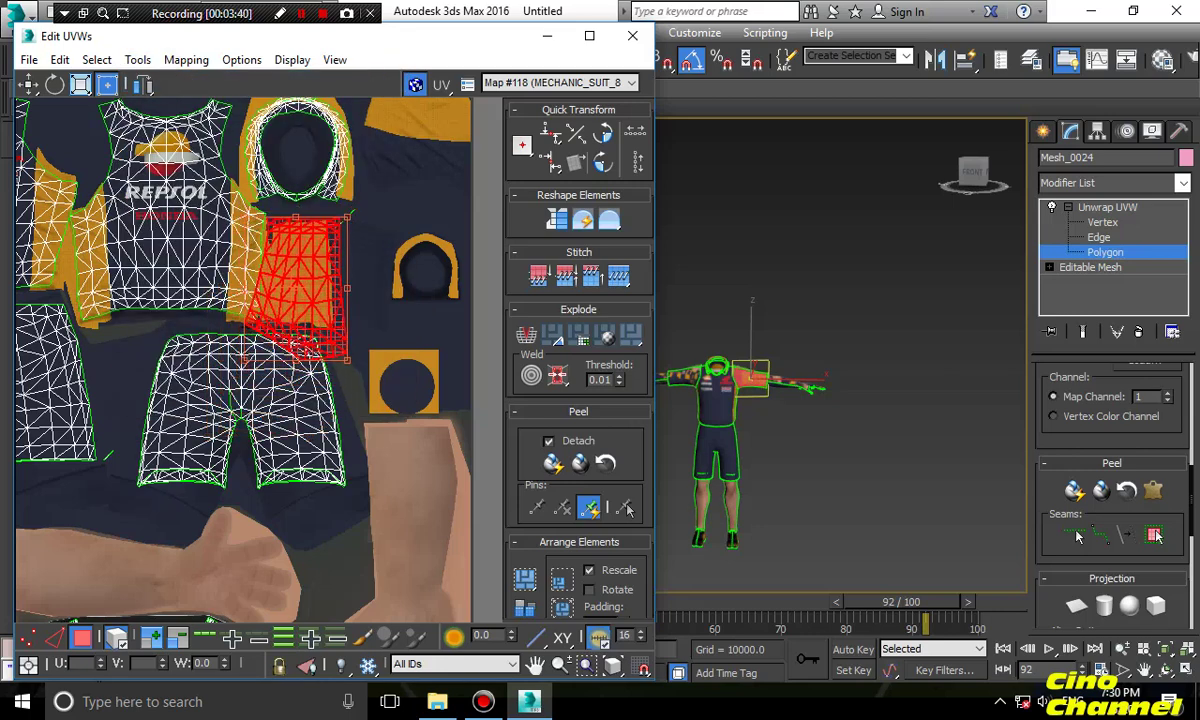
left_click_drag(348, 218, 334, 223)
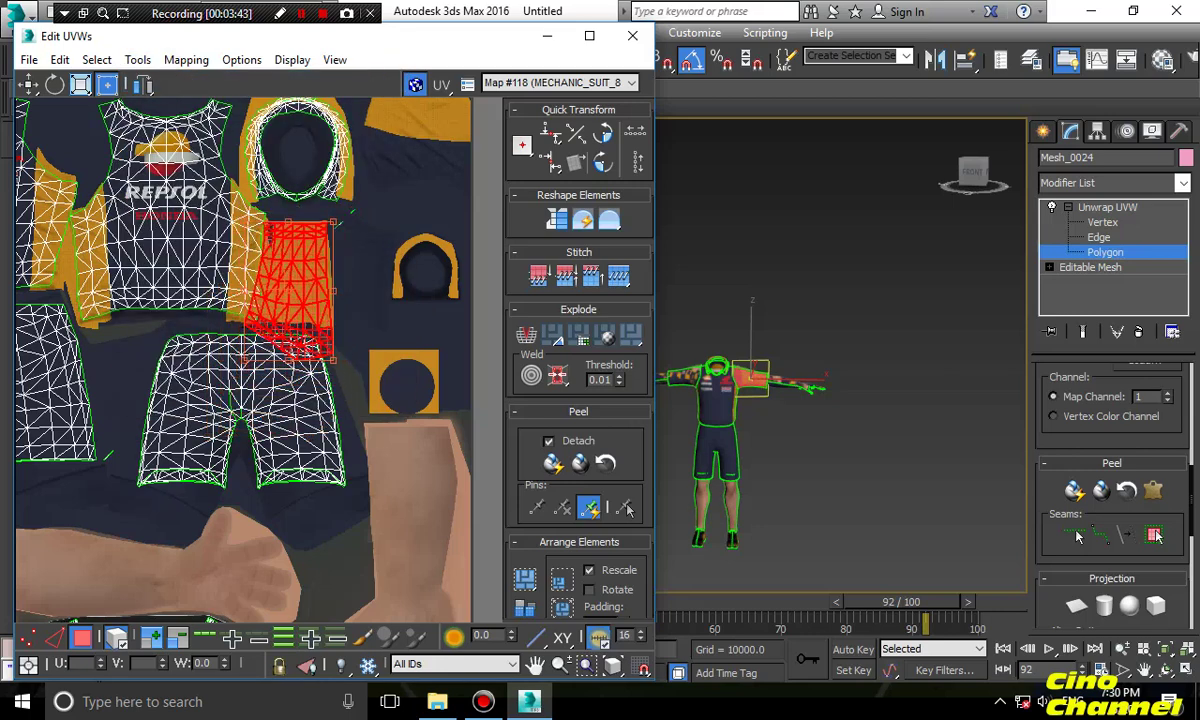
left_click_drag(246, 221, 260, 226)
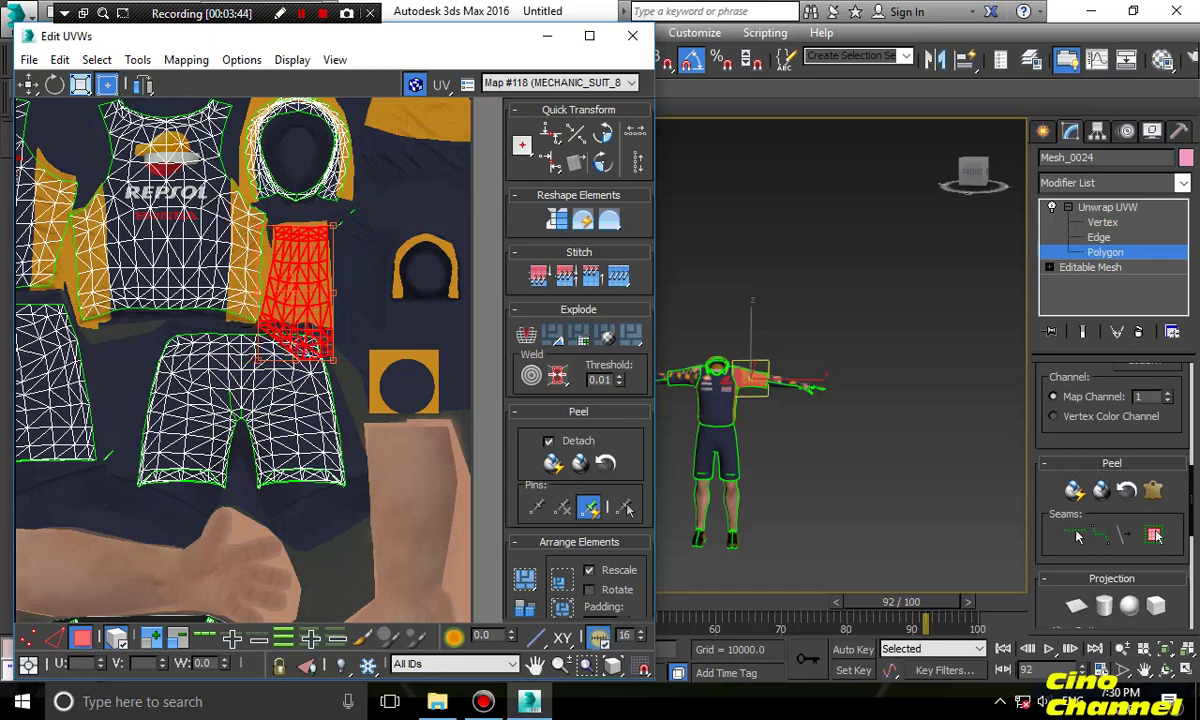
left_click_drag(334, 358, 264, 321)
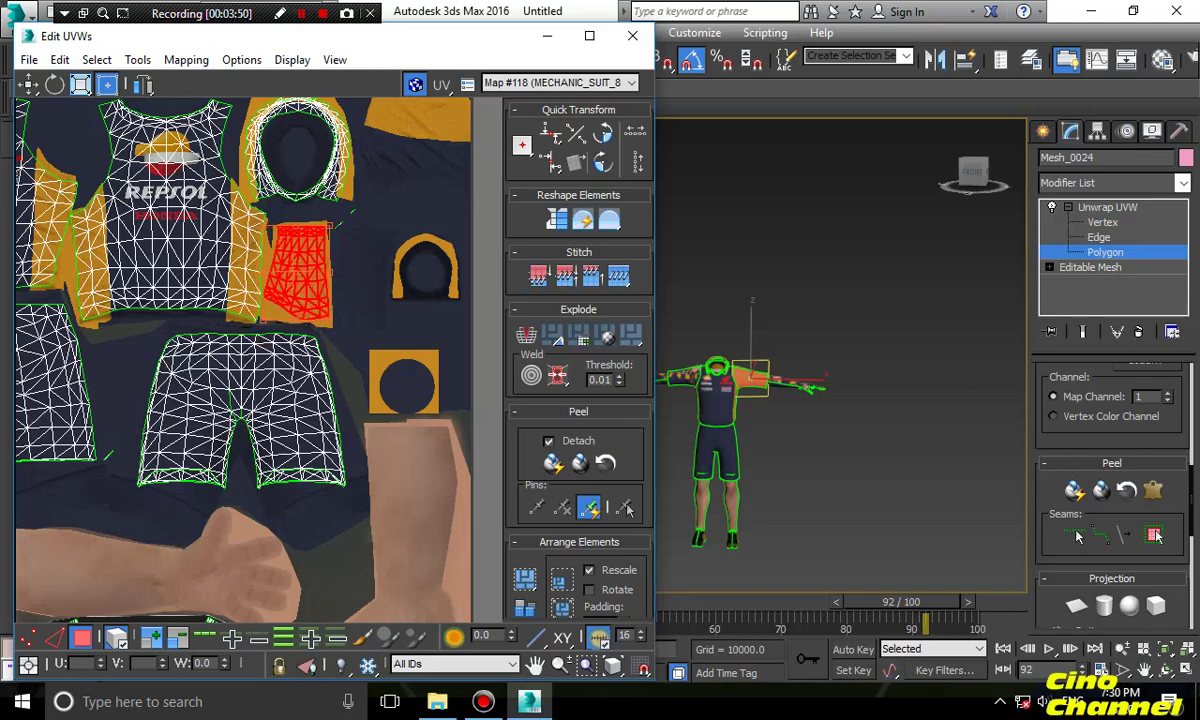
Select the back of the character's left sleeve and apply Quick Peel to it
middle_click_drag(264, 321, 243, 365)
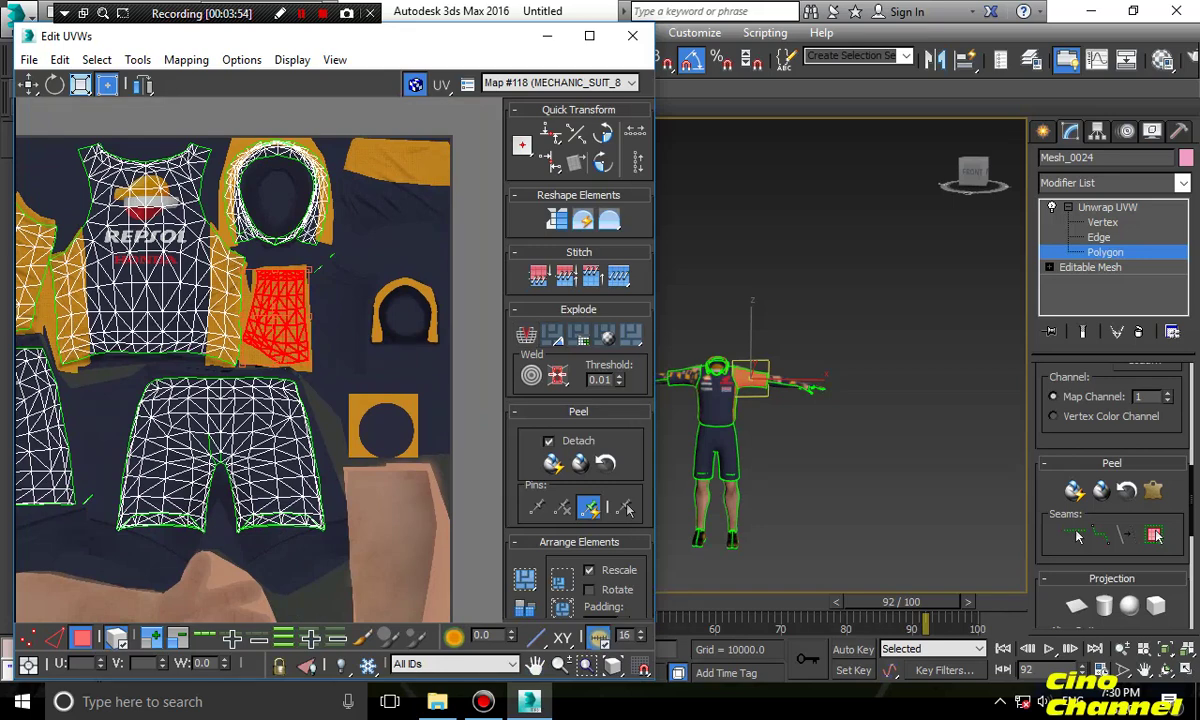
middle_click_drag(860, 400, 735, 428, "alt")
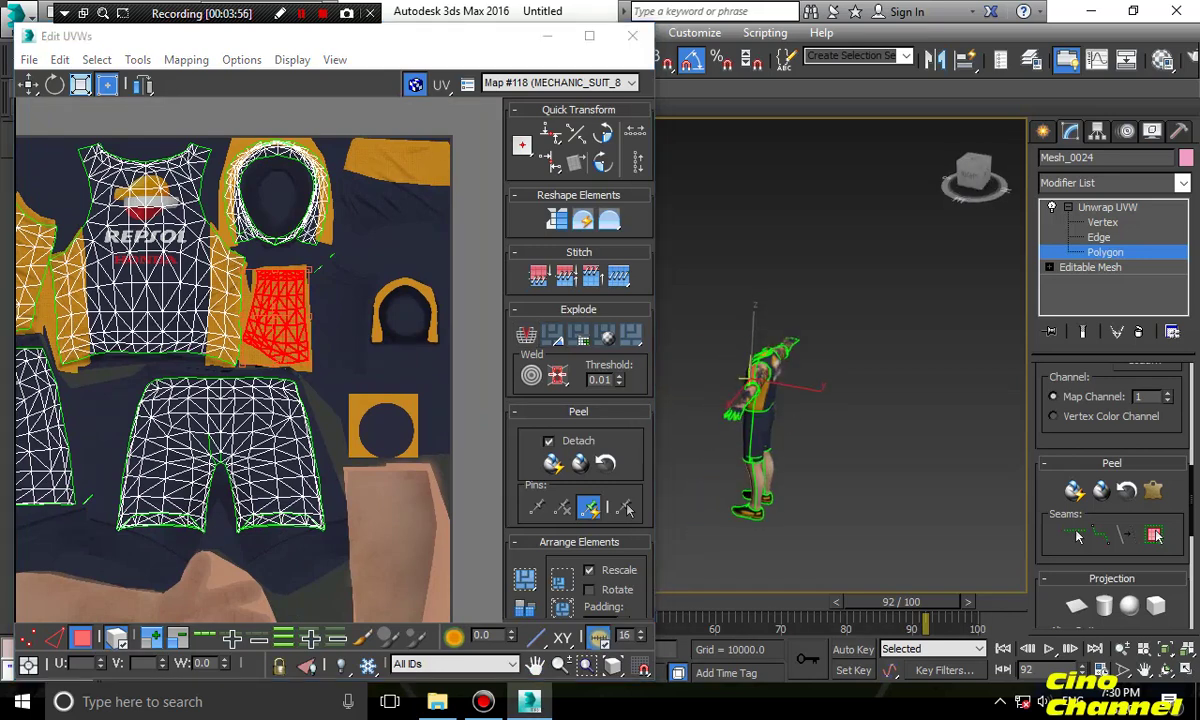
left_click(277, 315)
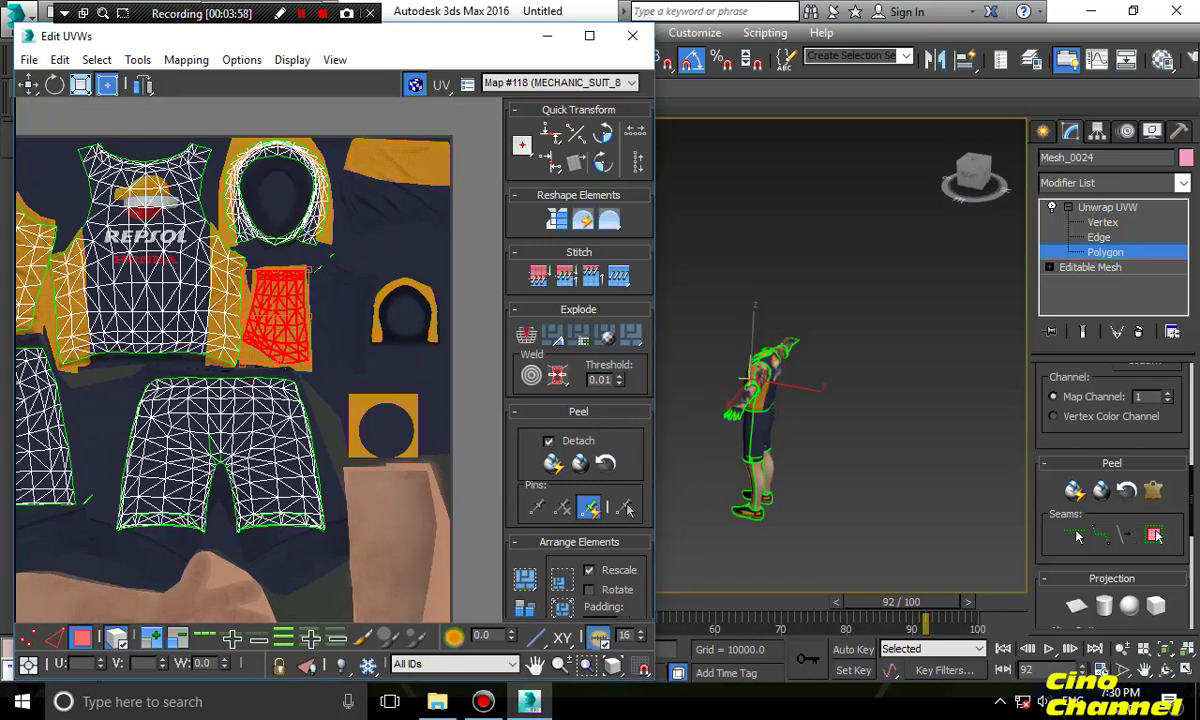
scroll(270, 320, "down", 2)
middle_click_drag(270, 320, 288, 262)
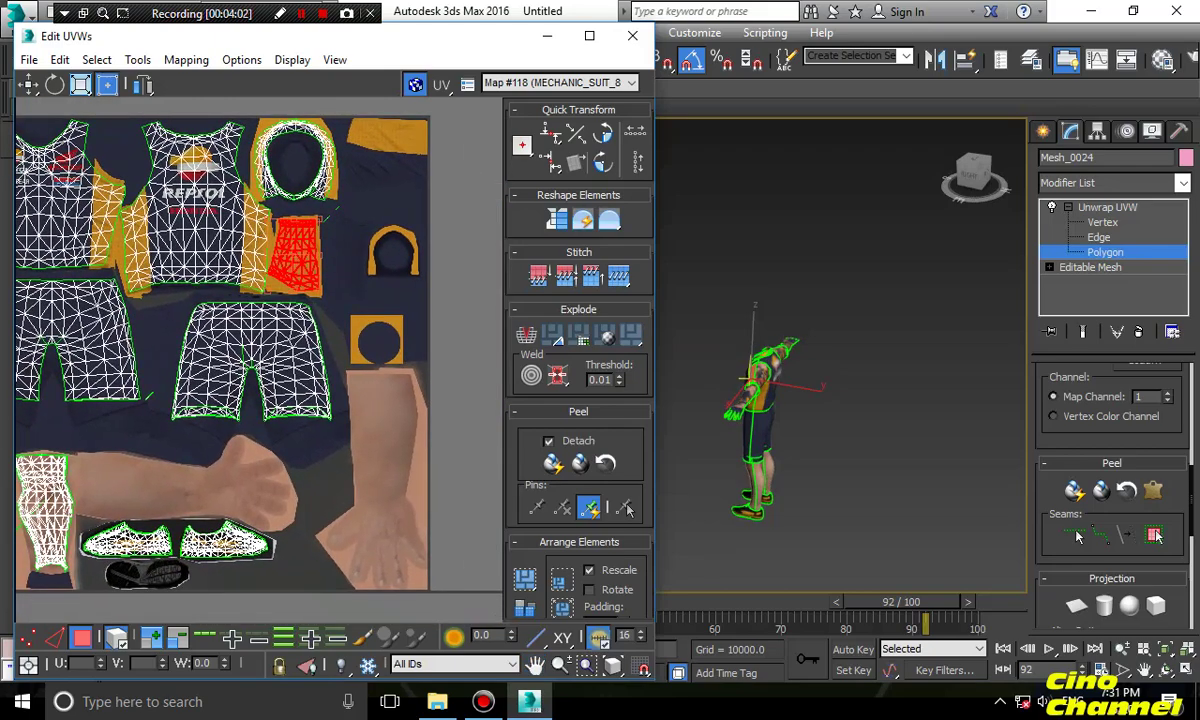
left_click(860, 307)
left_click(761, 375)
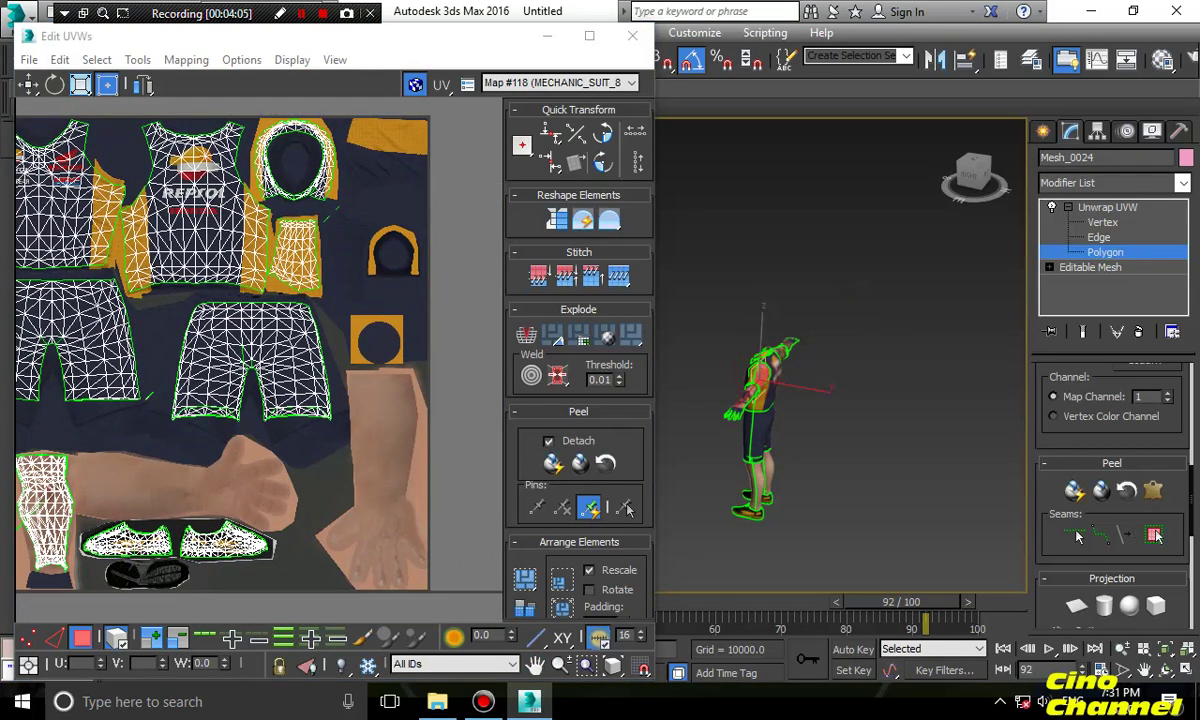
left_click(1074, 490)
Try to move the left sleeve's back shell over the suit texture and scale it down, and undo both changes
scroll(290, 310, "down", 2)
middle_click_drag(290, 310, 328, 281)
scroll(220, 343, "down", 5)
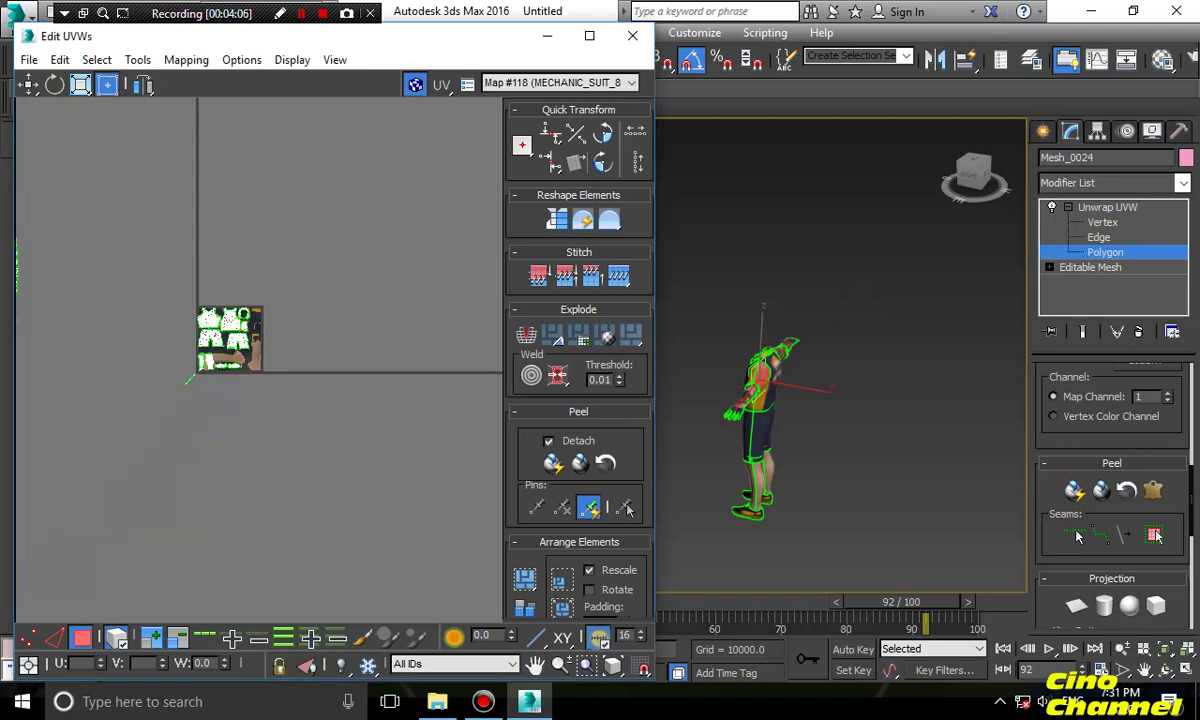
middle_click_drag(220, 343, 429, 329)
left_click_drag(180, 250, 419, 310)
middle_click_drag(419, 310, 290, 303)
scroll(290, 303, "up", 3)
scroll(289, 305, "up", 2)
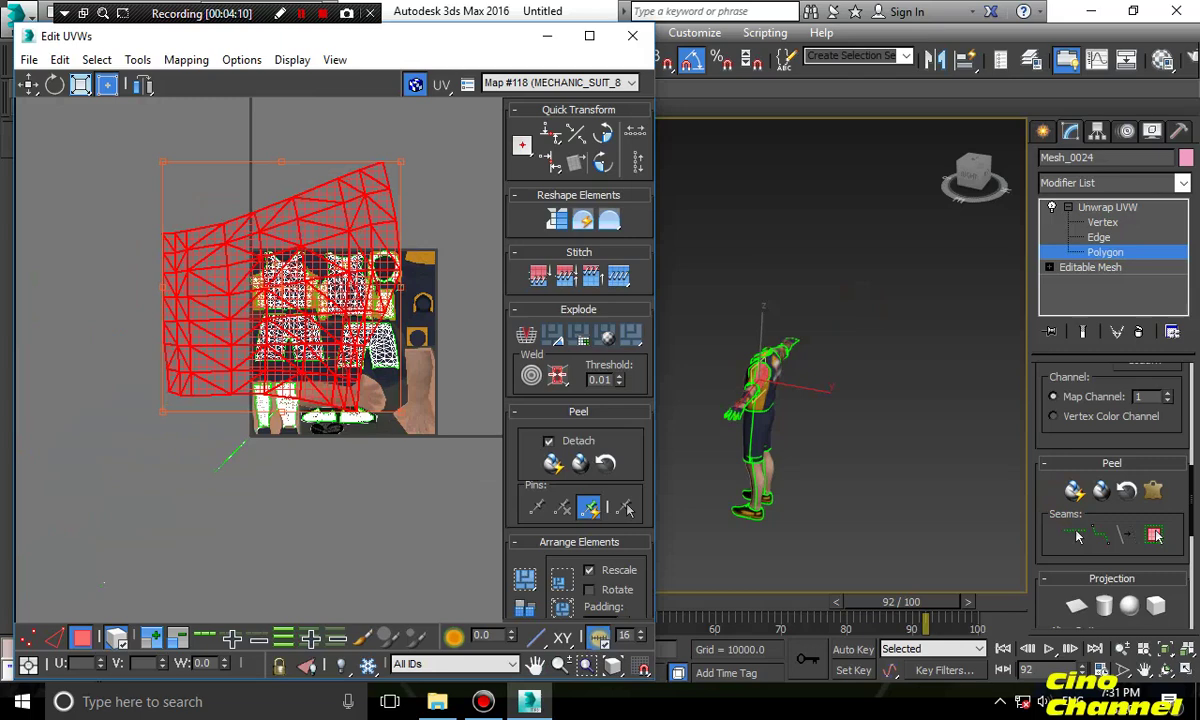
left_click_drag(163, 162, 360, 337)
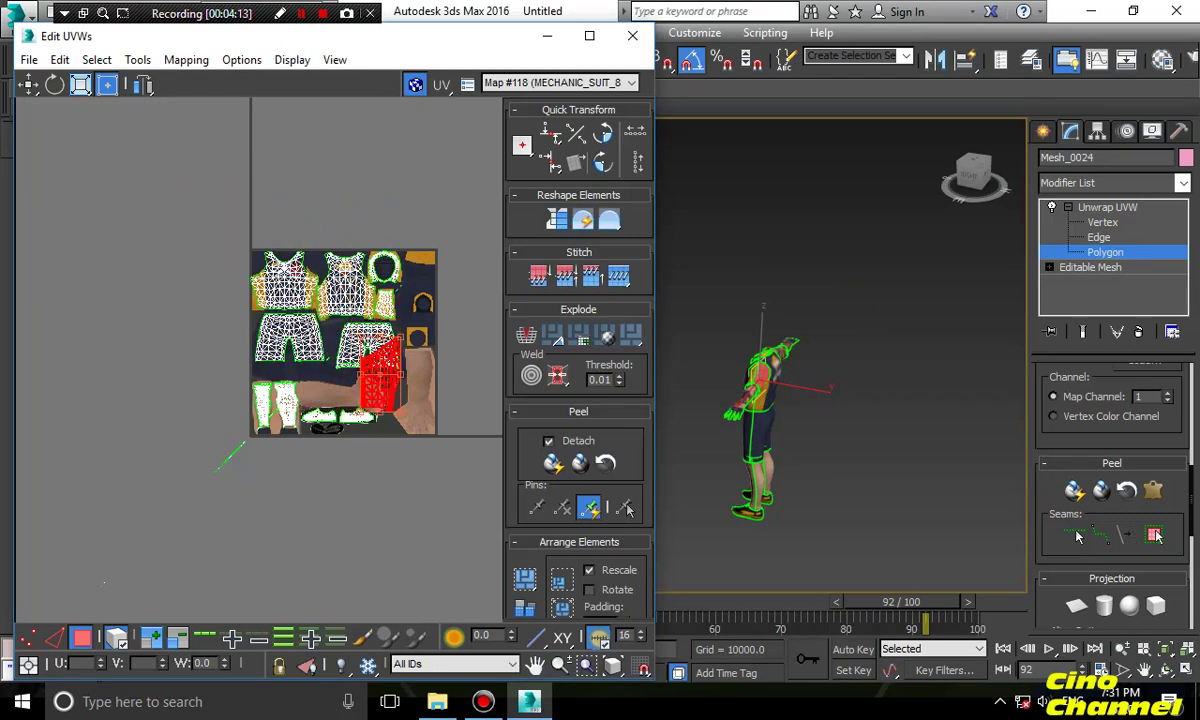
key("ctrl+z")
key("ctrl+z")
Move the left sleeve's back shell from outside the UV square onto the suit texture
scroll(291, 320, "down", 4)
middle_click_drag(291, 320, 485, 379)
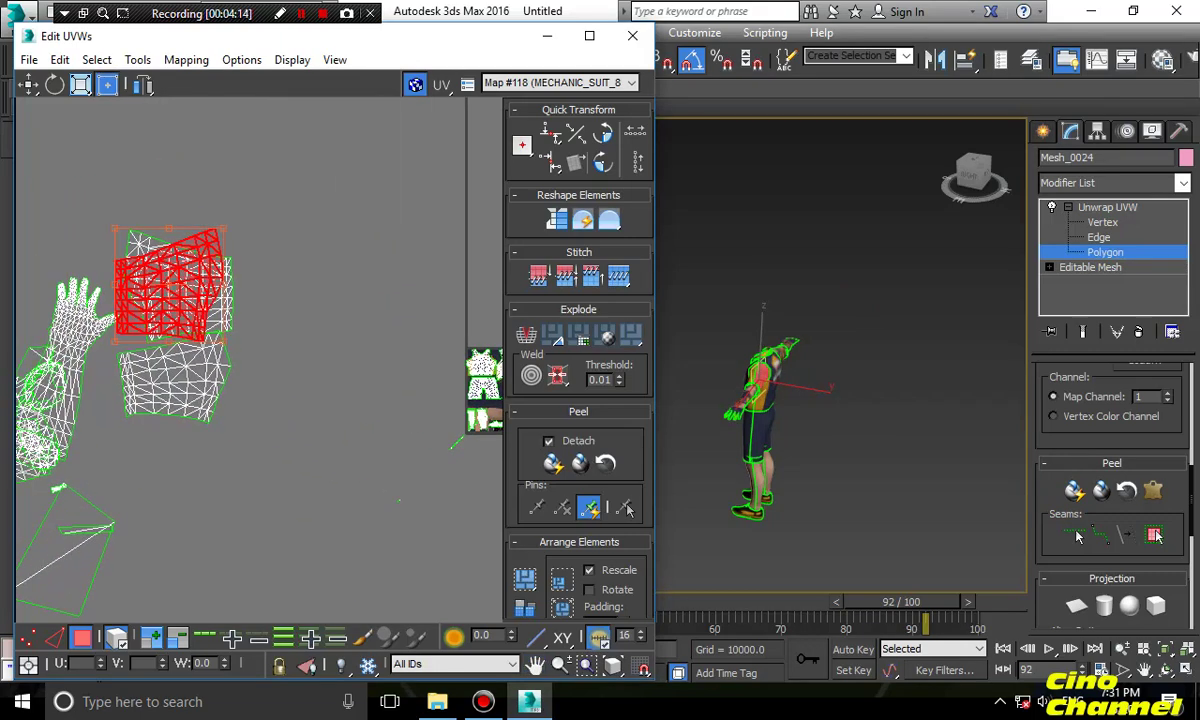
left_click_drag(169, 287, 474, 413)
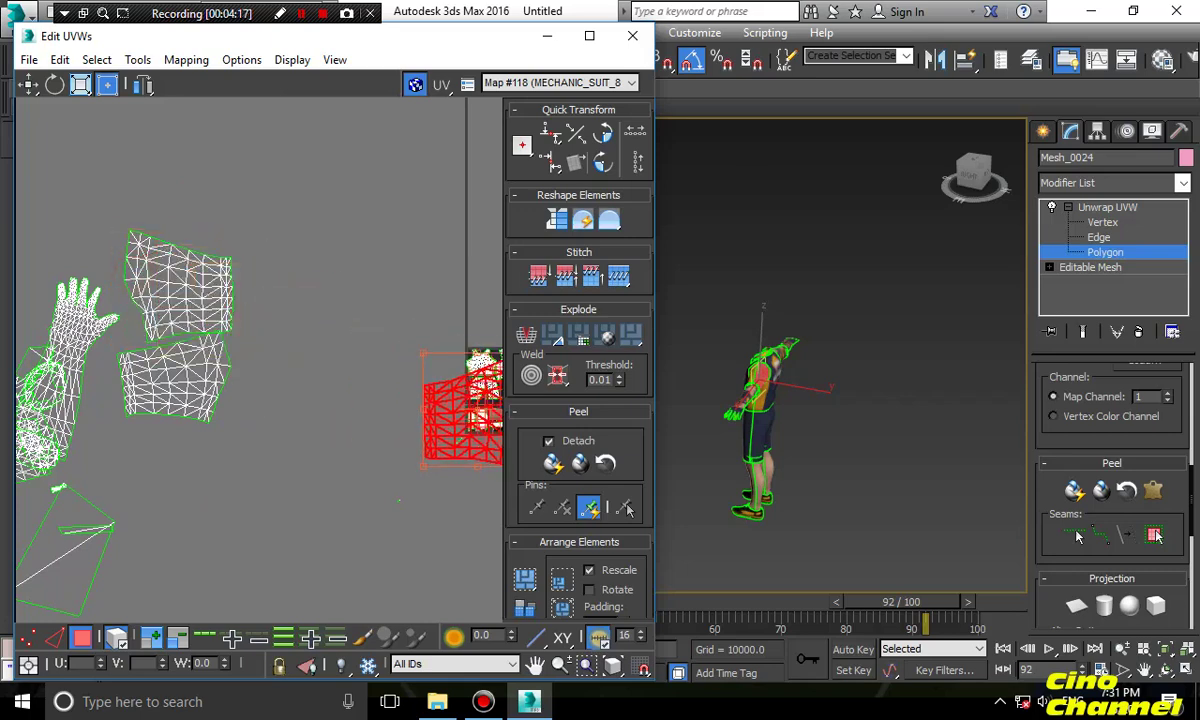
middle_click_drag(474, 413, 271, 321)
left_click_drag(271, 321, 324, 283)
middle_click_drag(324, 283, 414, 303)
Move the right sleeve's back shell onto the texture, flip it horizontally and stack it on the left sleeve's back shell
left_click(53, 184)
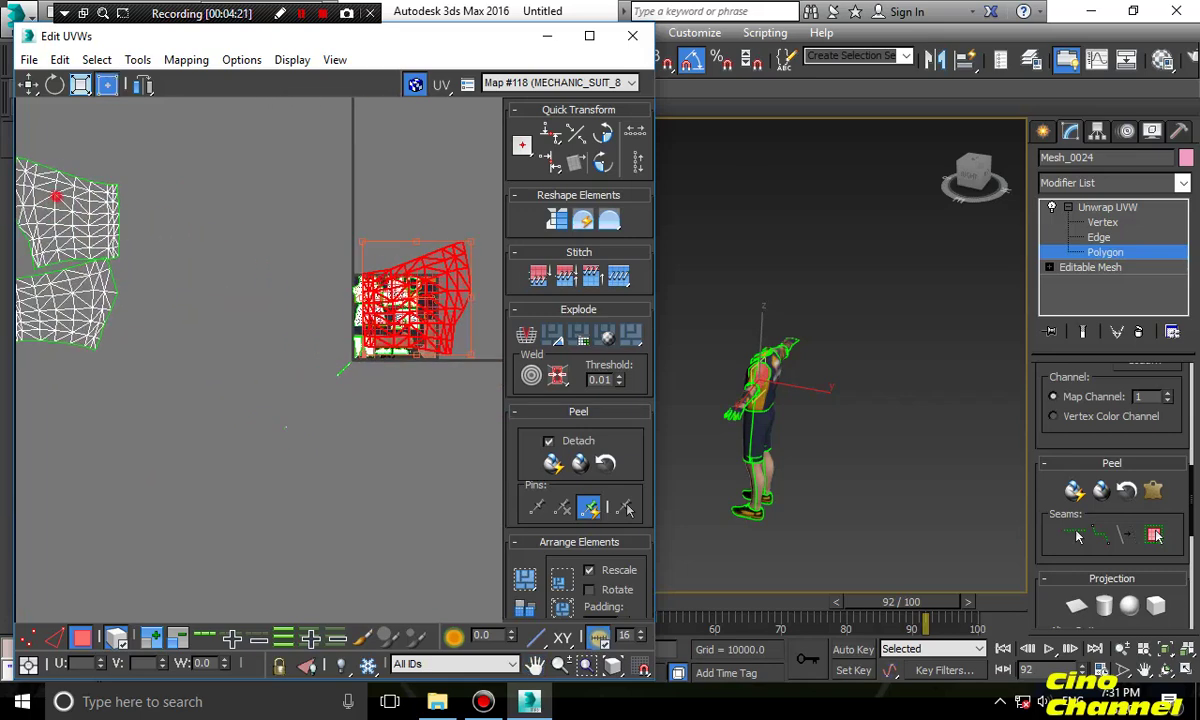
left_click_drag(53, 184, 400, 298)
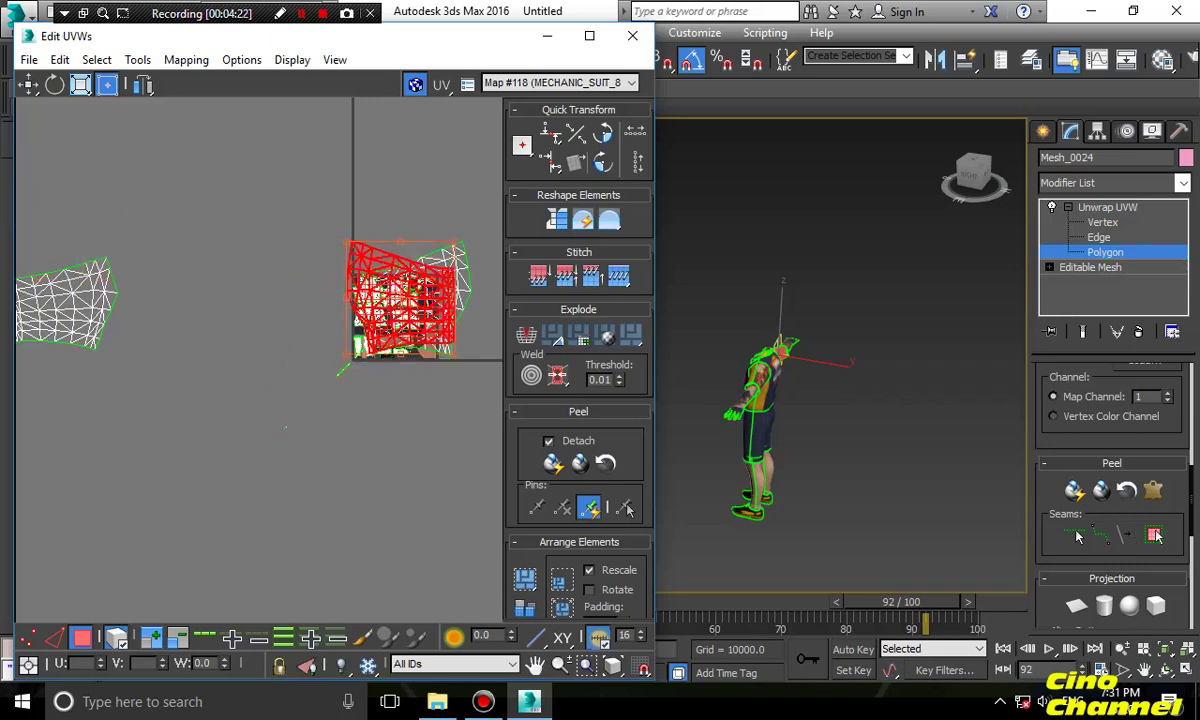
left_click(138, 60)
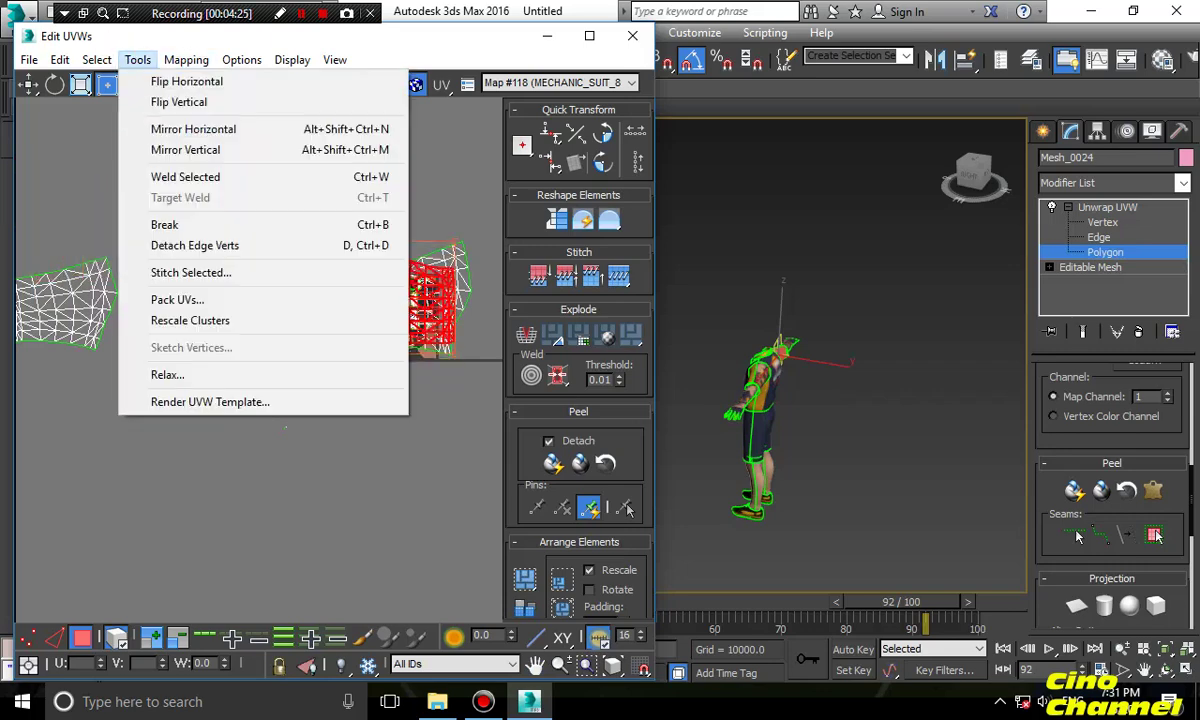
left_click(168, 79)
scroll(496, 318, "up", 3)
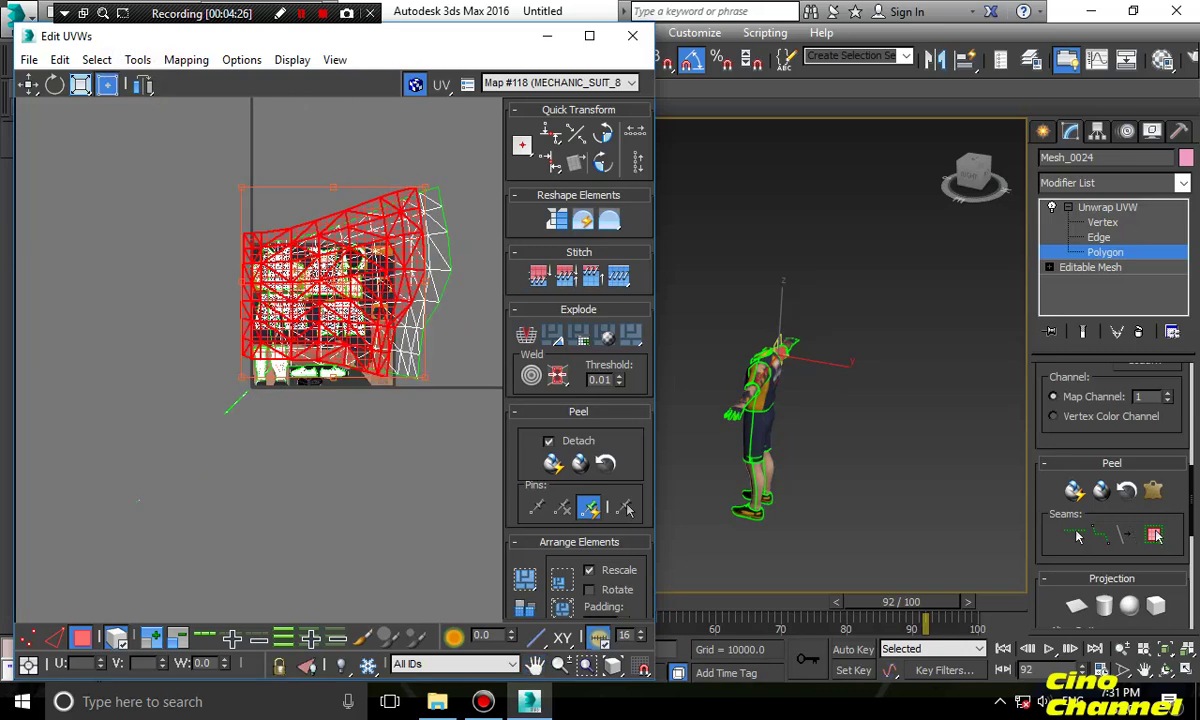
left_click_drag(328, 272, 352, 274)
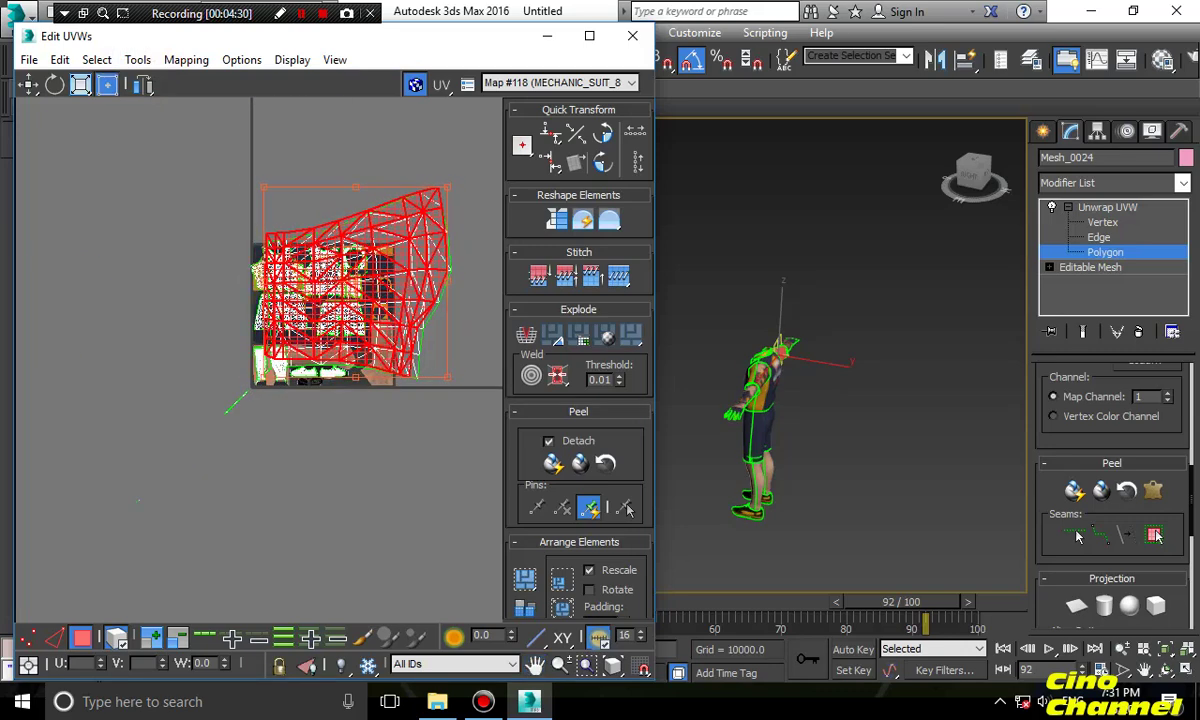
Scale the flipped right sleeve shell to match the outline of the left sleeve's back shell beneath it
scroll(347, 250, "up", 3)
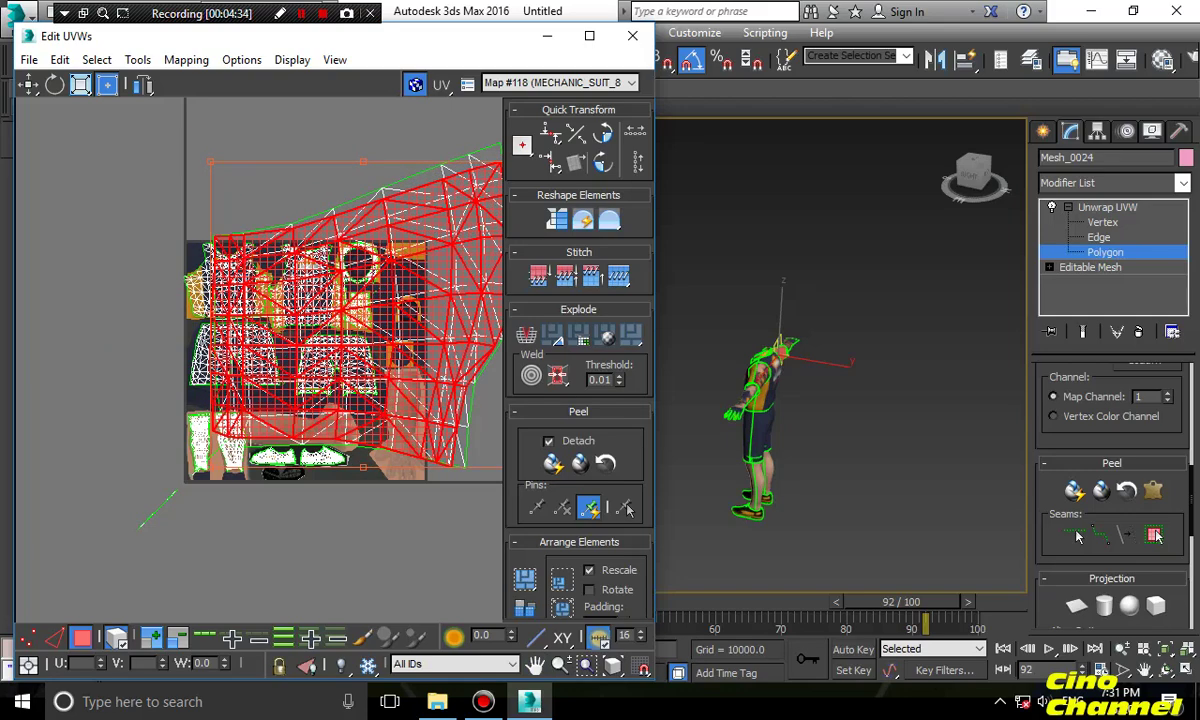
middle_click_drag(350, 290, 248, 270)
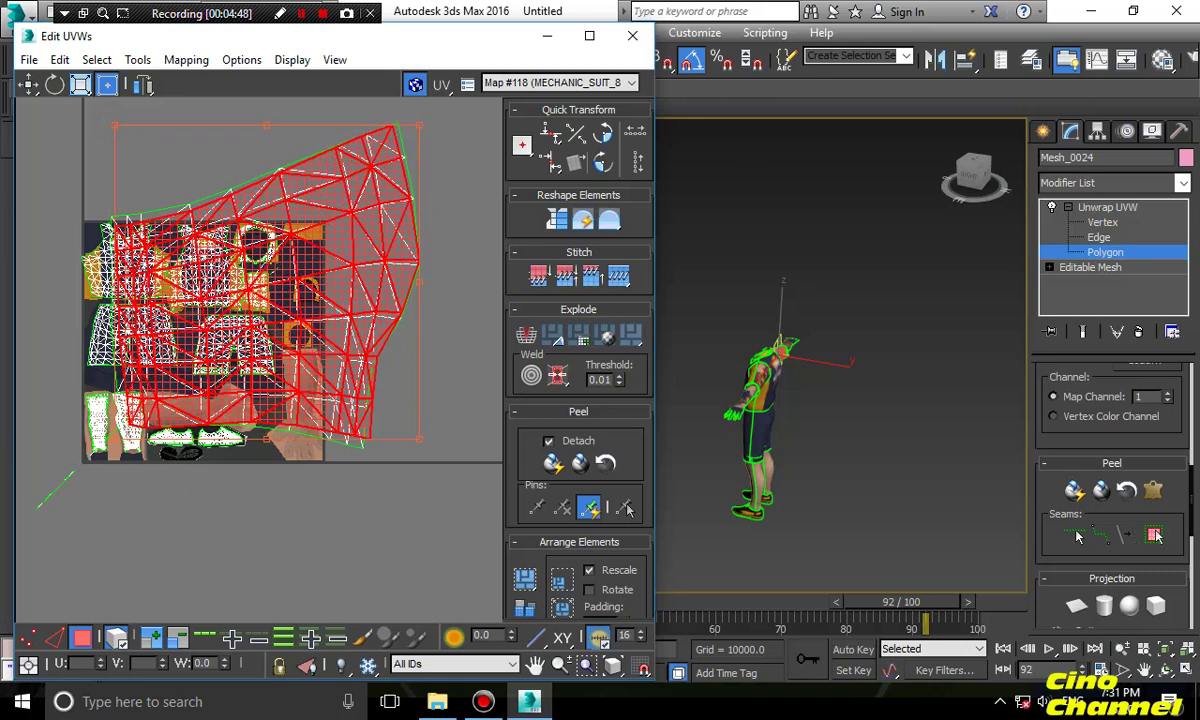
left_click_drag(420, 439, 412, 441)
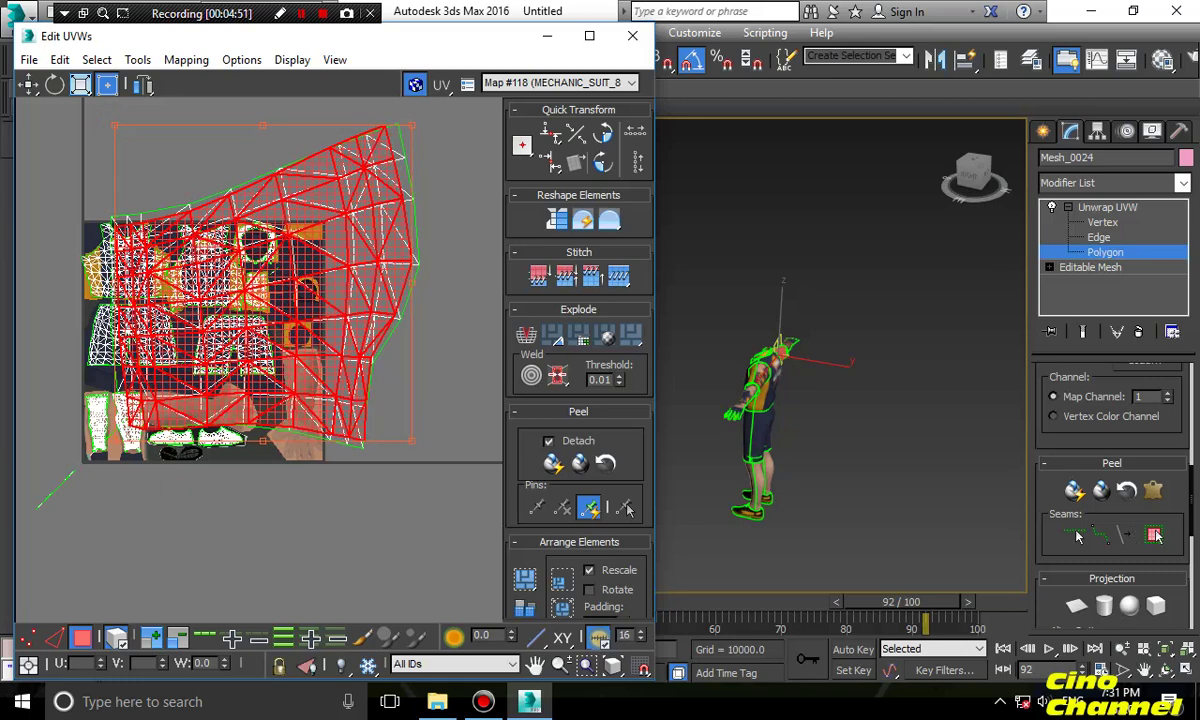
Select both stacked back-sleeve shells, shrink them and move them over the yellow strip in the texture's upper-right corner
left_click(429, 233)
left_click_drag(436, 231, 390, 262)
left_click_drag(419, 124, 360, 255)
scroll(360, 255, "up", 3)
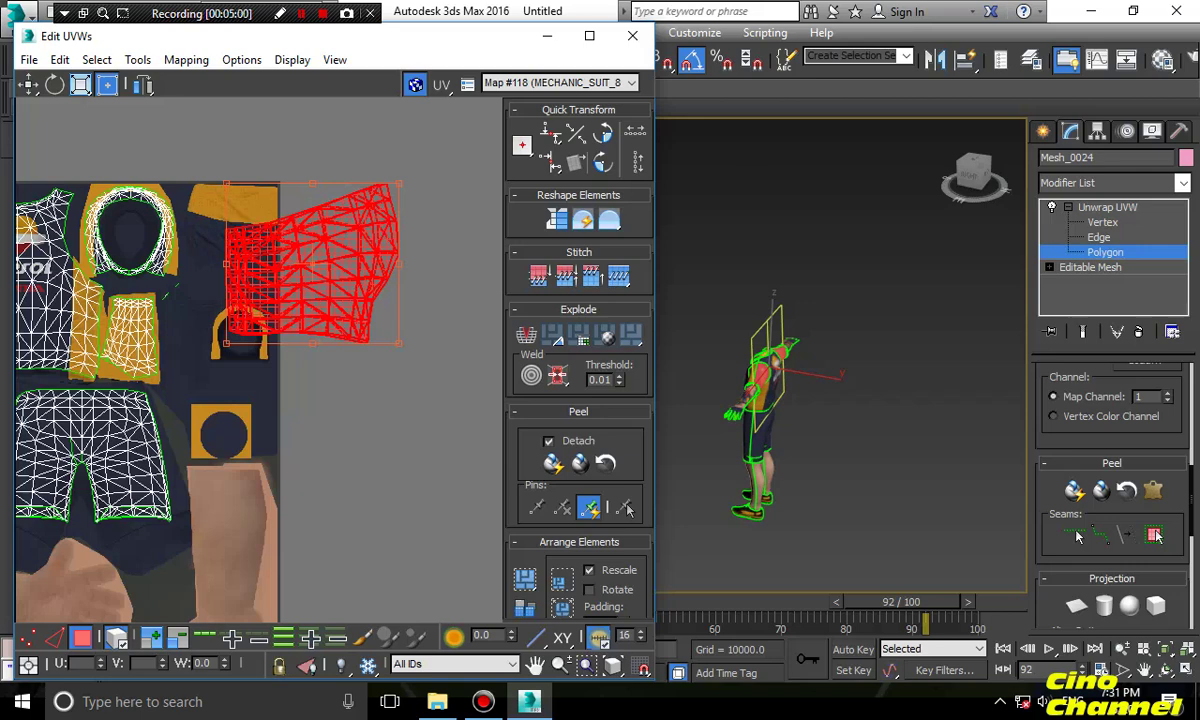
middle_click_drag(200, 330, 327, 292)
left_click_drag(407, 212, 311, 249)
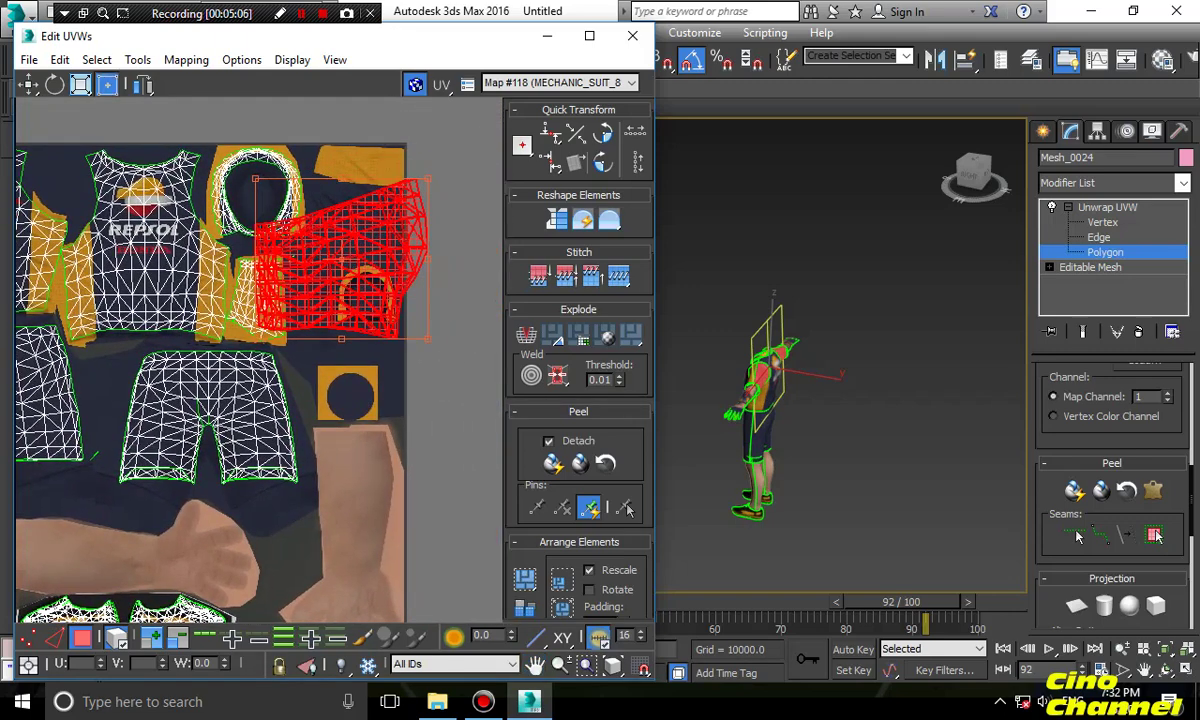
left_click_drag(428, 180, 362, 170)
Rotate both back-sleeve shells upright on the yellow strip
right_click(367, 157)
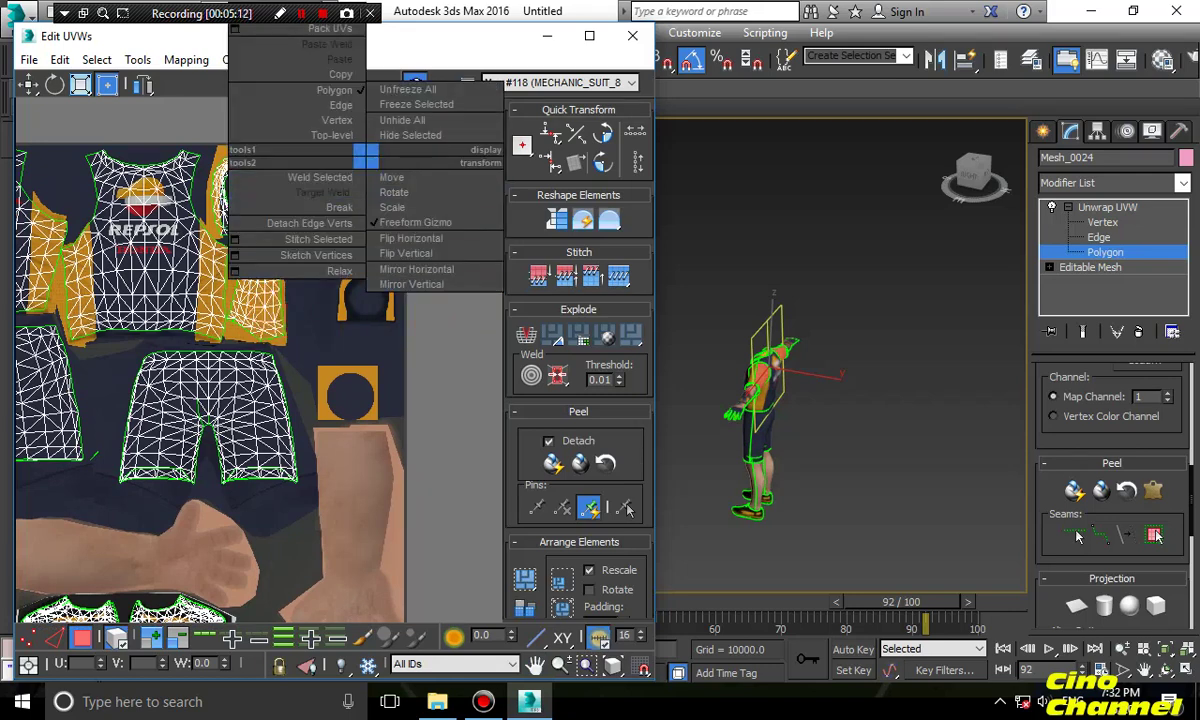
right_click(344, 156)
left_click(371, 191)
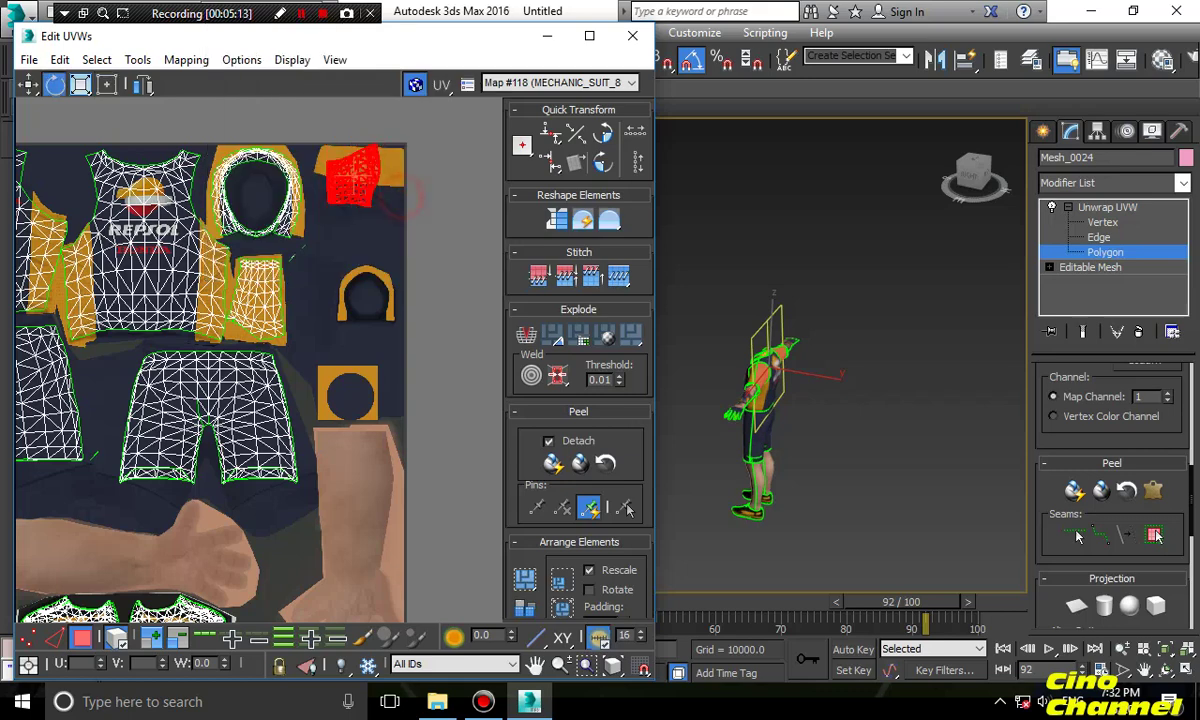
left_click_drag(360, 165, 352, 180)
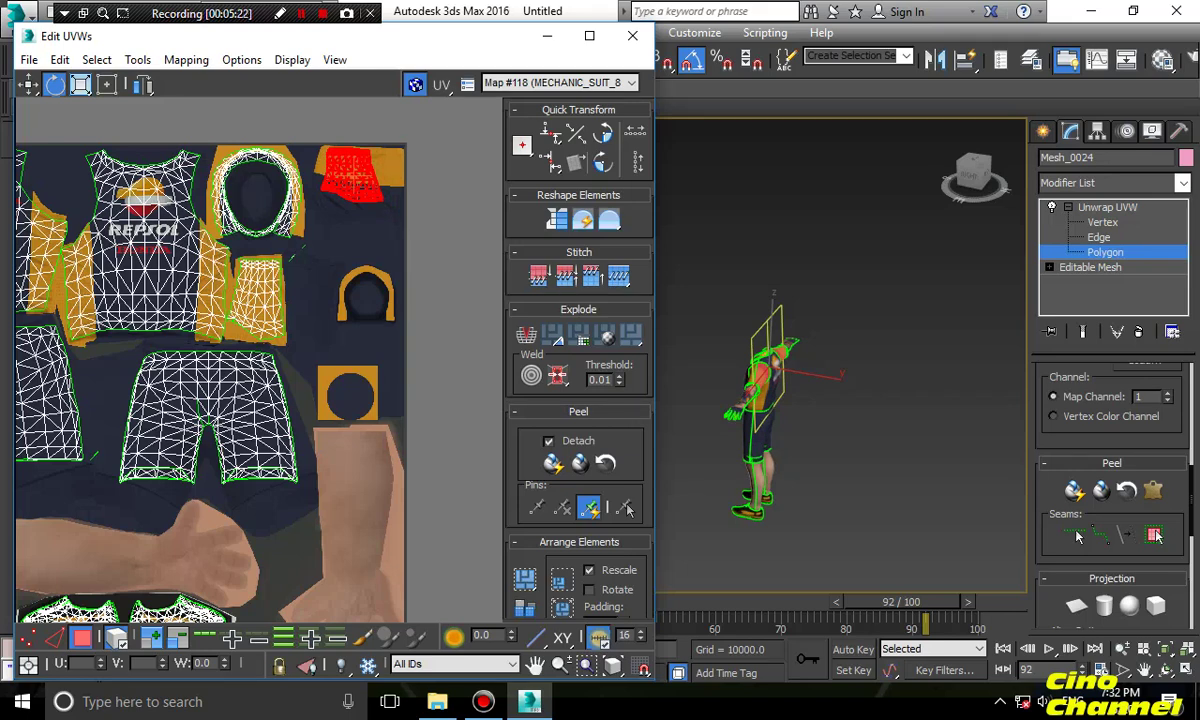
Try to adjust the left sleeve's back shell on its own with the freeform gizmo, and undo the change
middle_click_drag(755, 440, 630, 400, "alt")
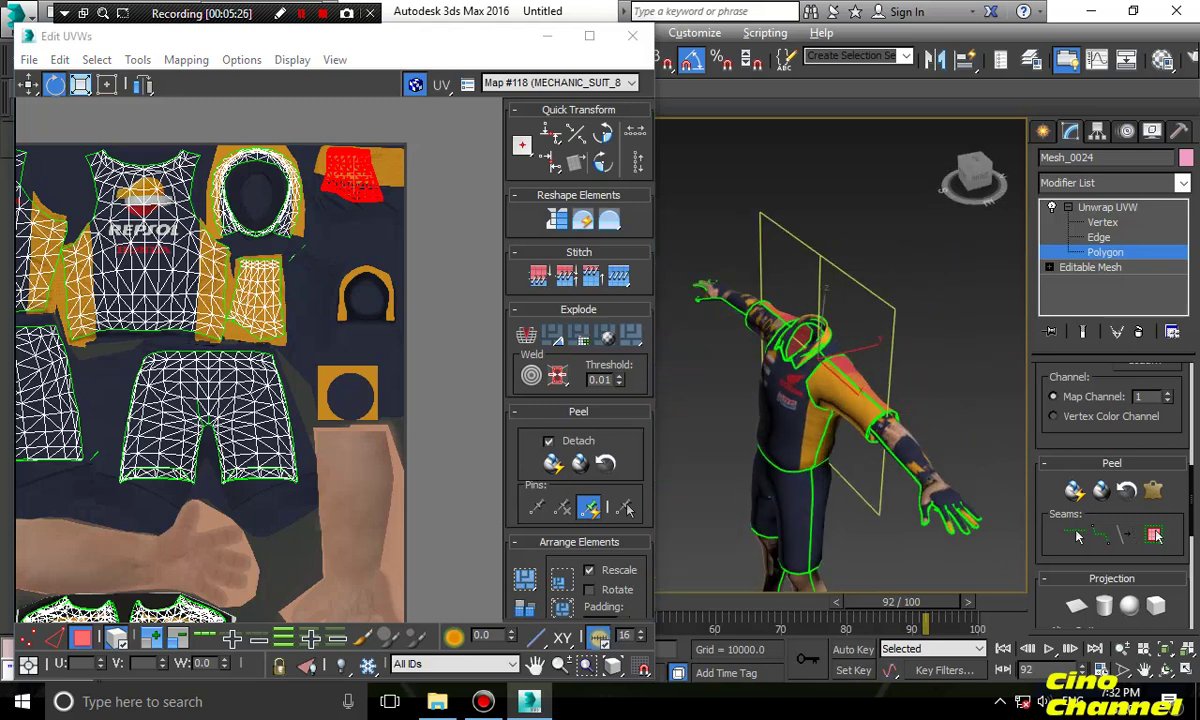
scroll(840, 400, "up", 4)
middle_click_drag(860, 400, 700, 410, "alt")
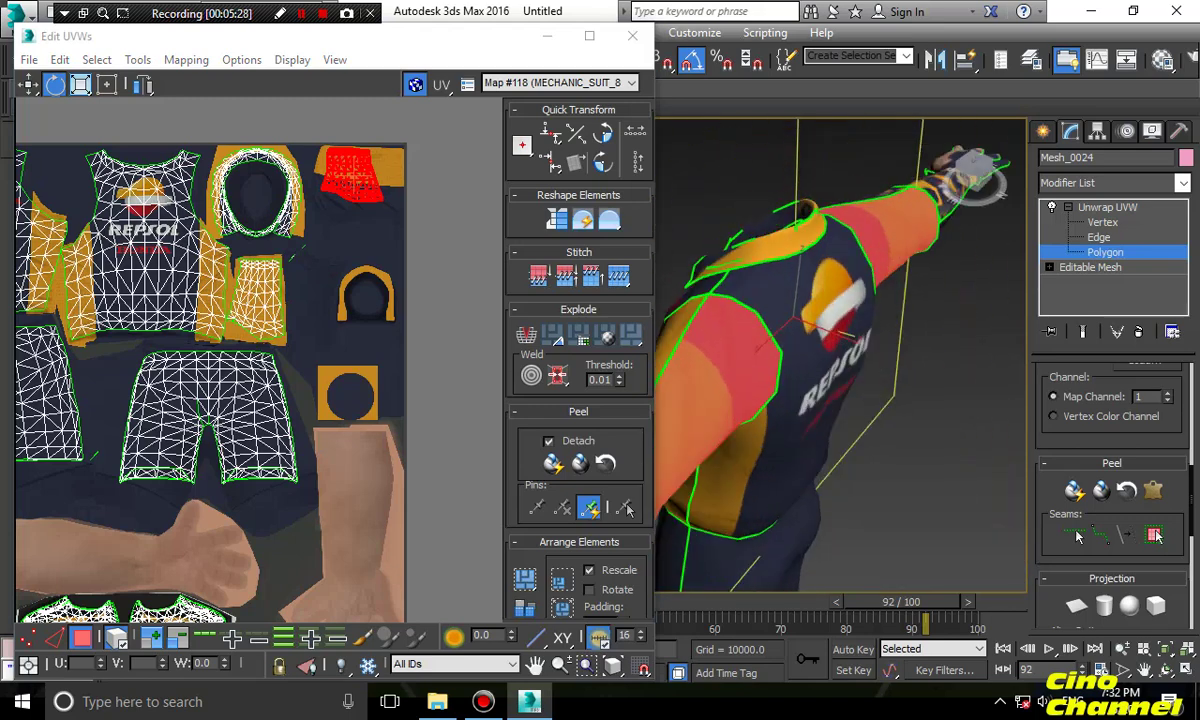
left_click(1000, 453)
scroll(915, 420, "down", 3)
left_click(364, 187)
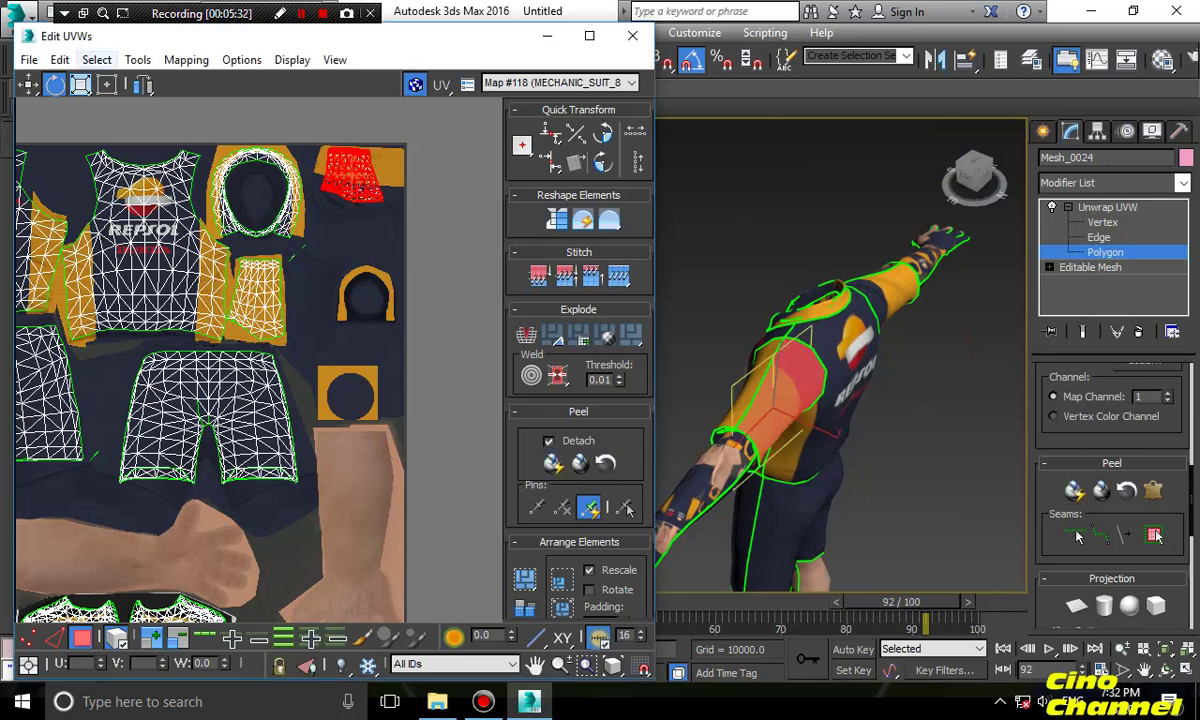
left_click(107, 84)
left_click_drag(382, 182, 372, 208)
key("ctrl+z")
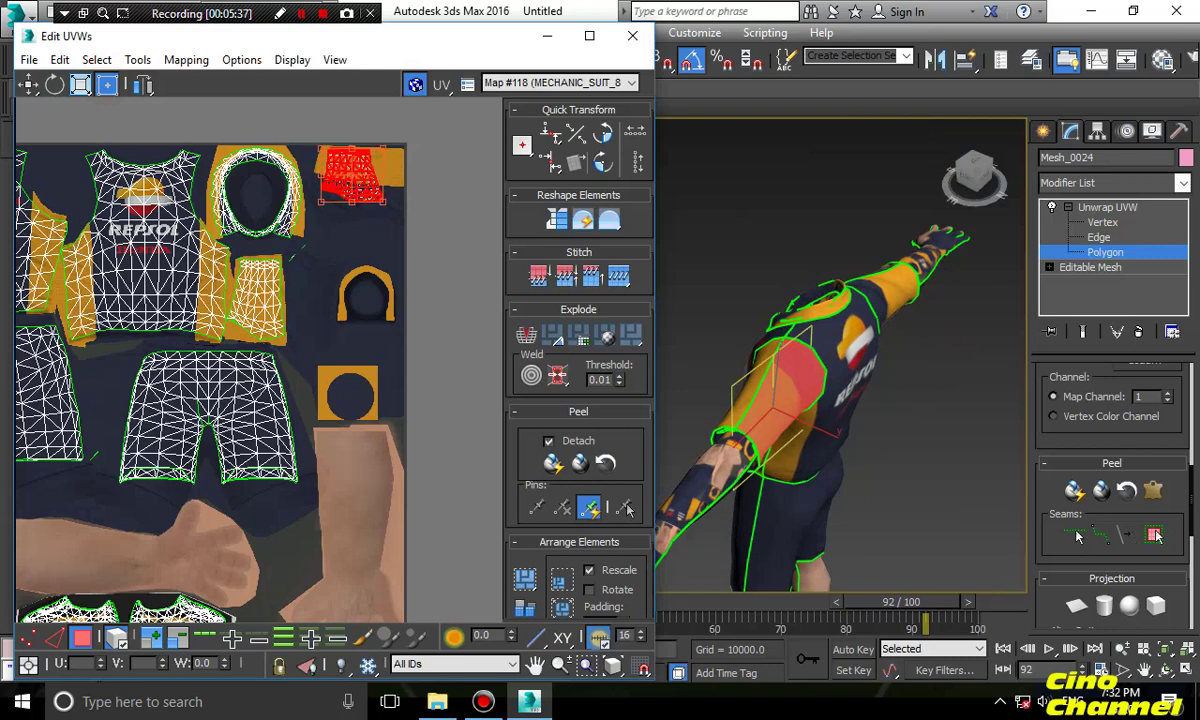
Select both back-sleeve shells, reduce their height and move them toward the right end of the yellow strip
left_click_drag(345, 118, 380, 180)
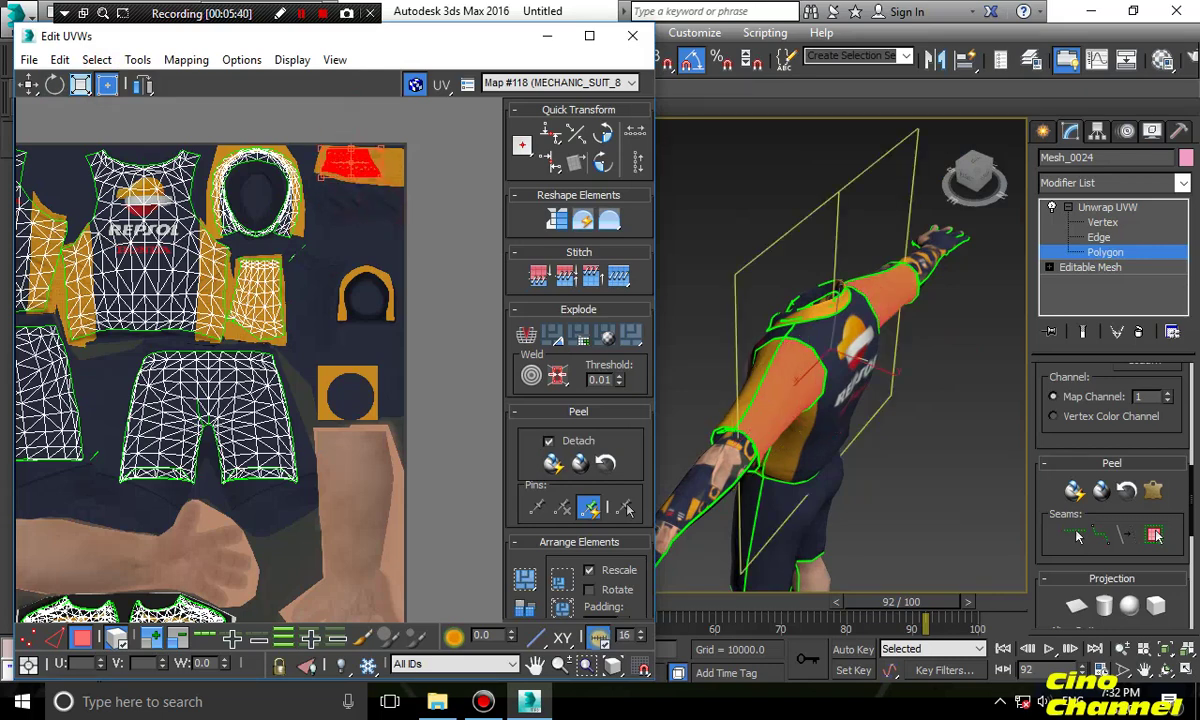
left_click(382, 181)
left_click(350, 161)
mouse_move(342, 124)
left_mouse_down()
mouse_move(362, 199)
mouse_move(362, 163)
mouse_move(373, 165)
left_mouse_up()
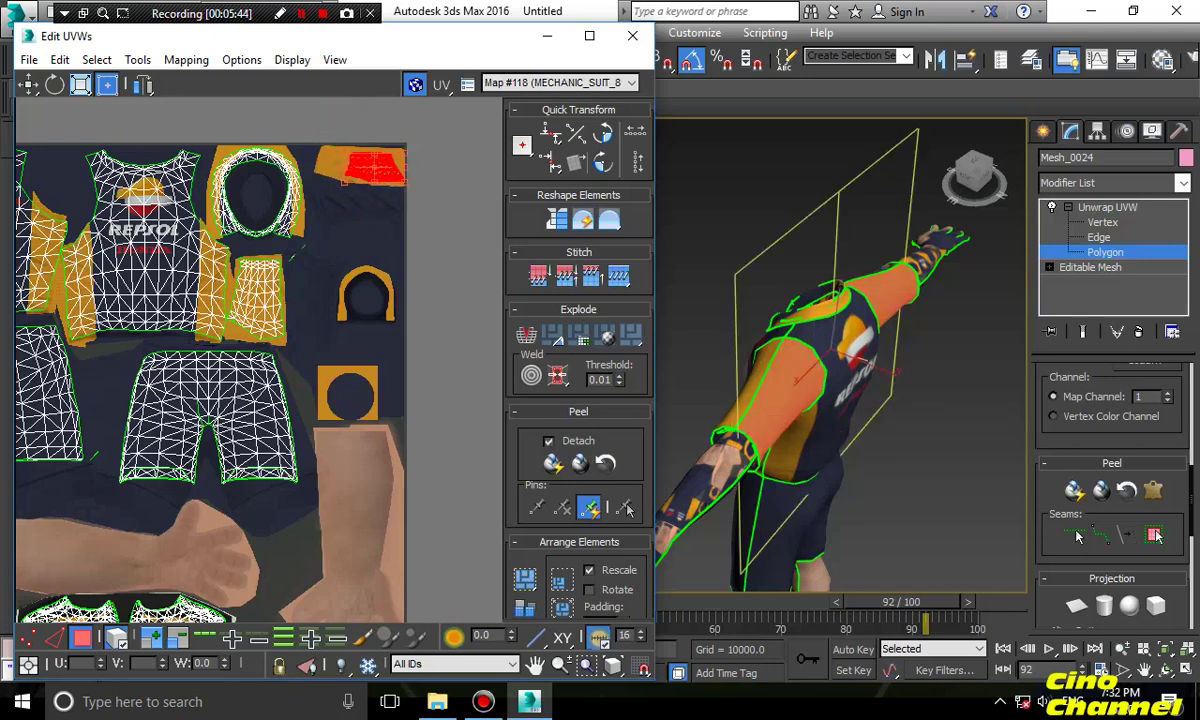
Select the front of the character's right sleeve, and open a Pelt Map for it and cancel it
left_click(729, 174)
middle_click_drag(729, 174, 860, 188, "alt")
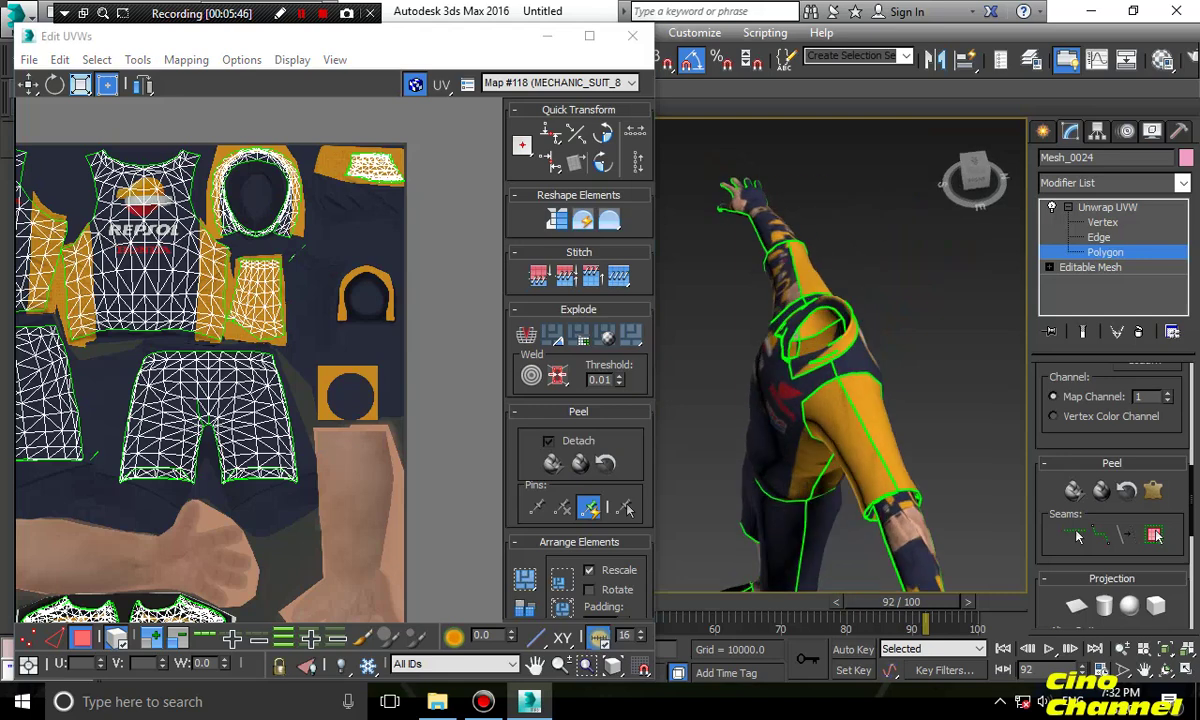
middle_click_drag(800, 300, 868, 240, "alt")
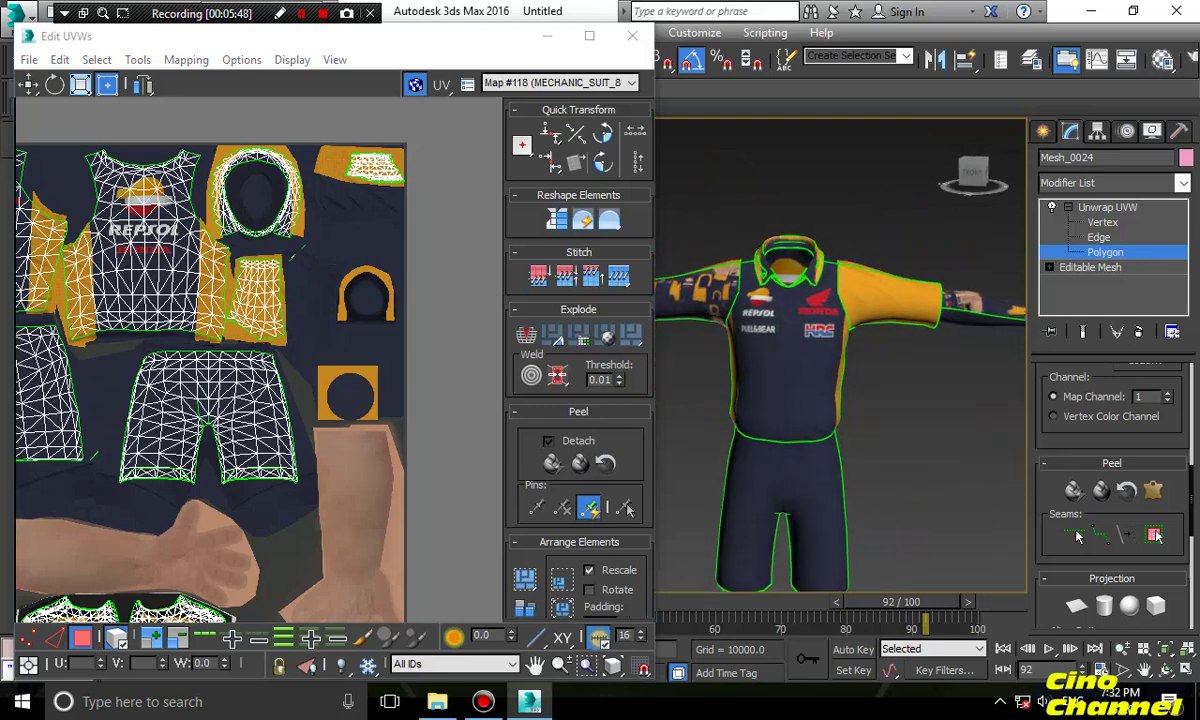
middle_click_drag(1025, 395, 1040, 396, "alt")
scroll(399, 336, "down", 10)
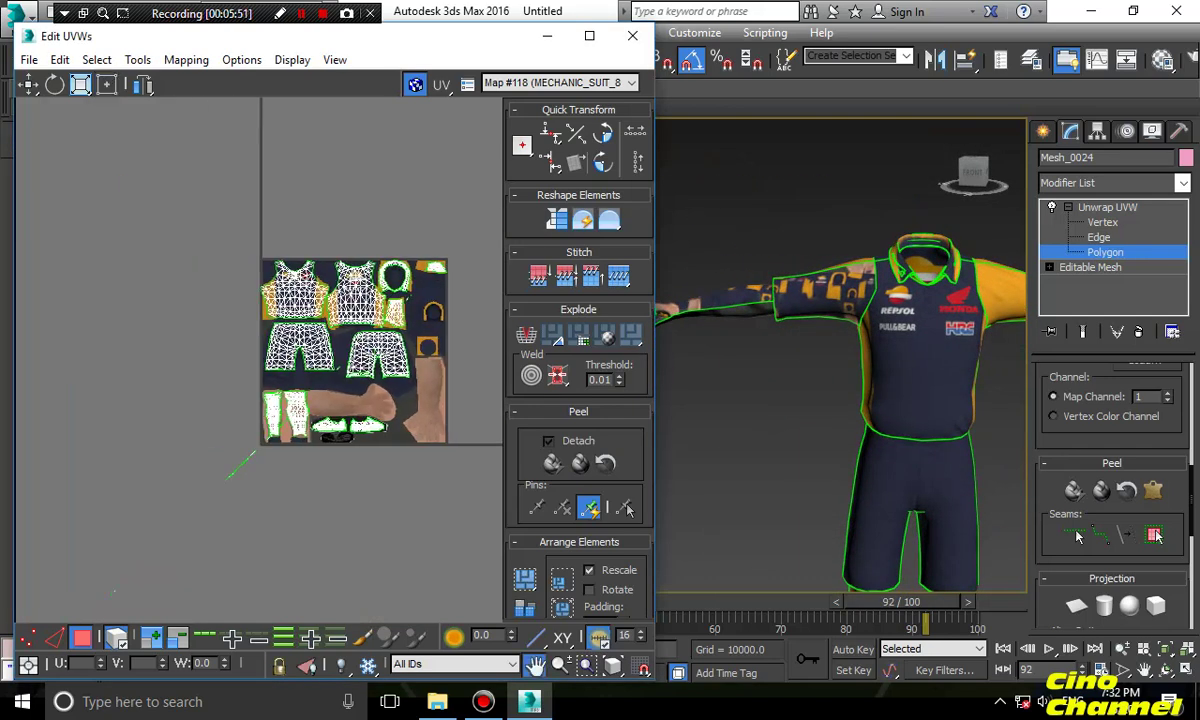
scroll(314, 338, "down", 3)
left_click(142, 331)
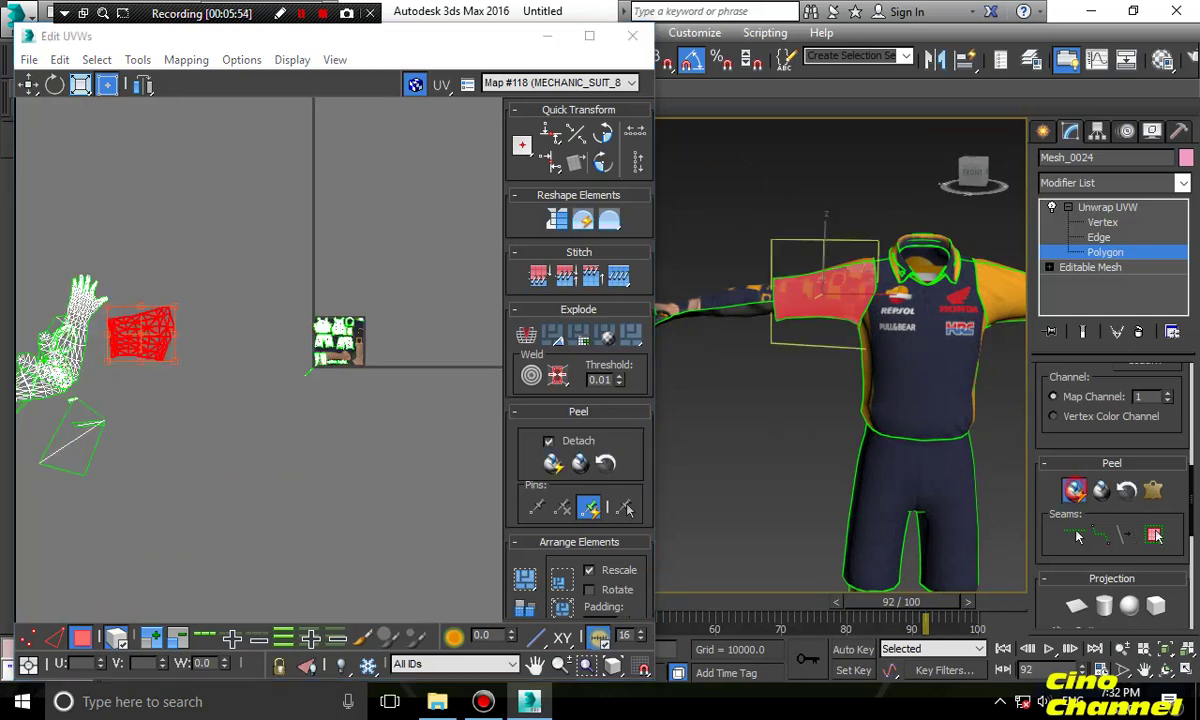
left_click(1153, 490)
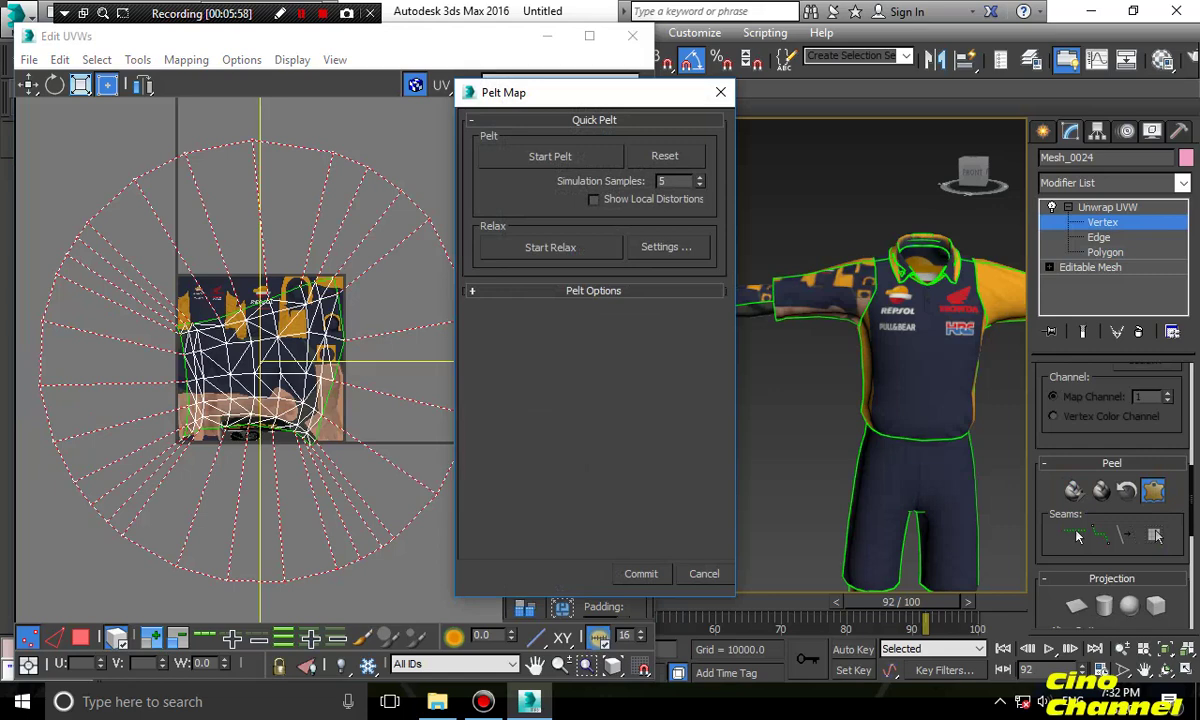
left_click(704, 573)
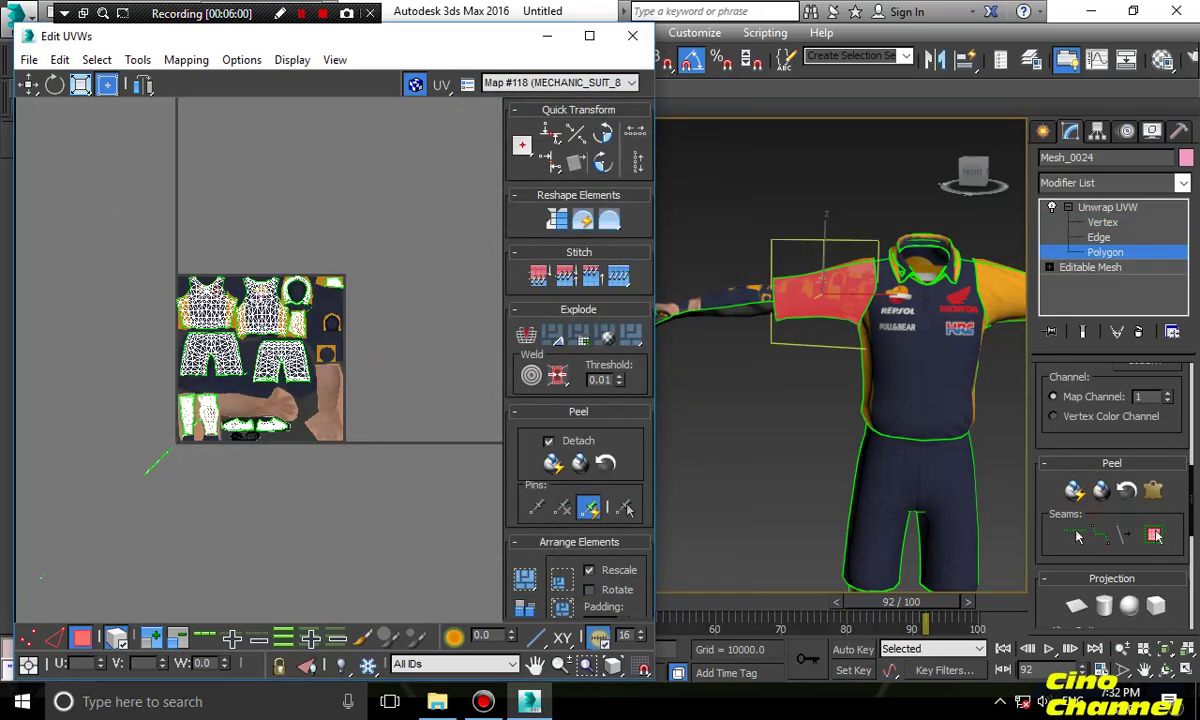
Narrow the front shell of the right sleeve from outside the texture and move it over the suit texture
middle_click_drag(110, 350, 468, 349)
middle_click_drag(104, 329, 324, 350)
scroll(465, 350, "down", 4)
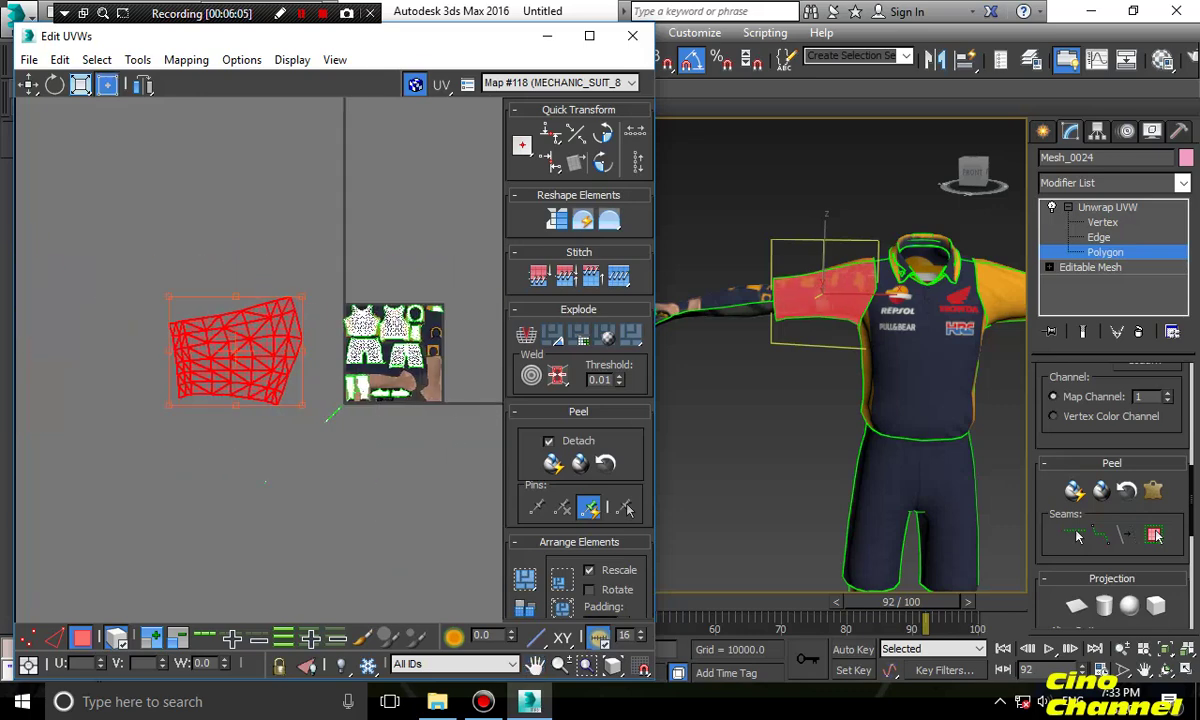
left_click_drag(167, 297, 279, 321)
scroll(282, 324, "up", 4)
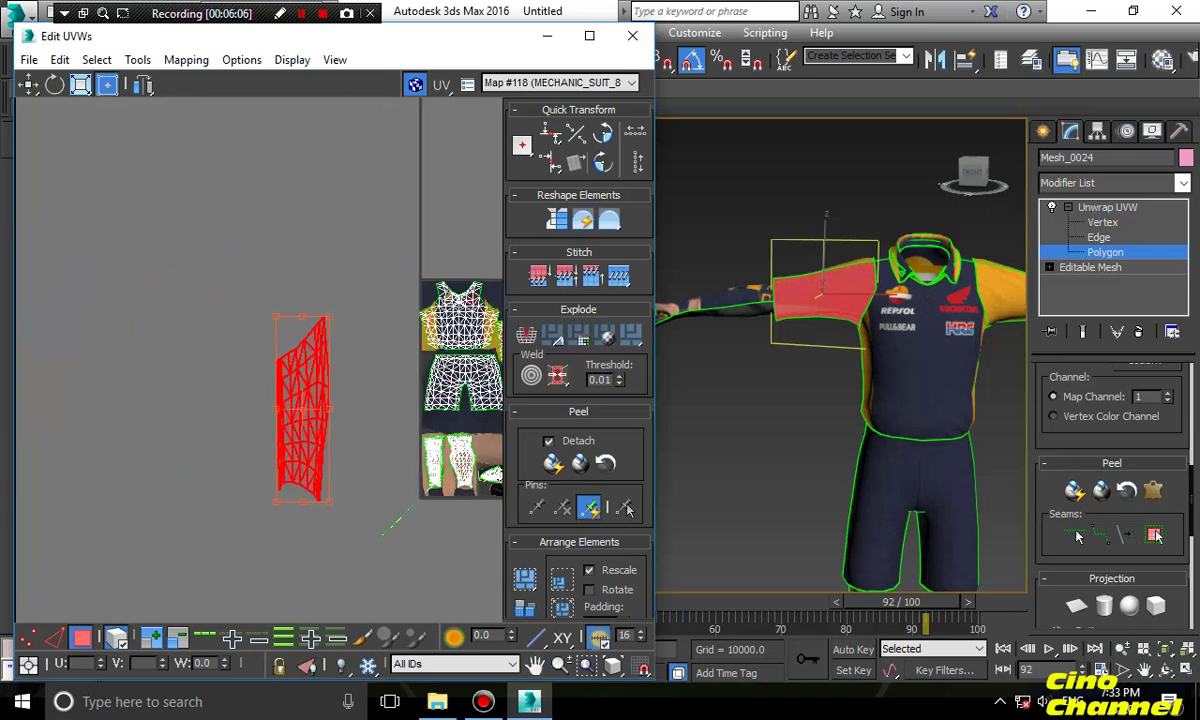
left_click_drag(311, 387, 442, 386)
middle_click_drag(442, 386, 172, 337)
scroll(172, 337, "up", 2)
left_click_drag(172, 337, 324, 313)
scroll(347, 263, "up", 3)
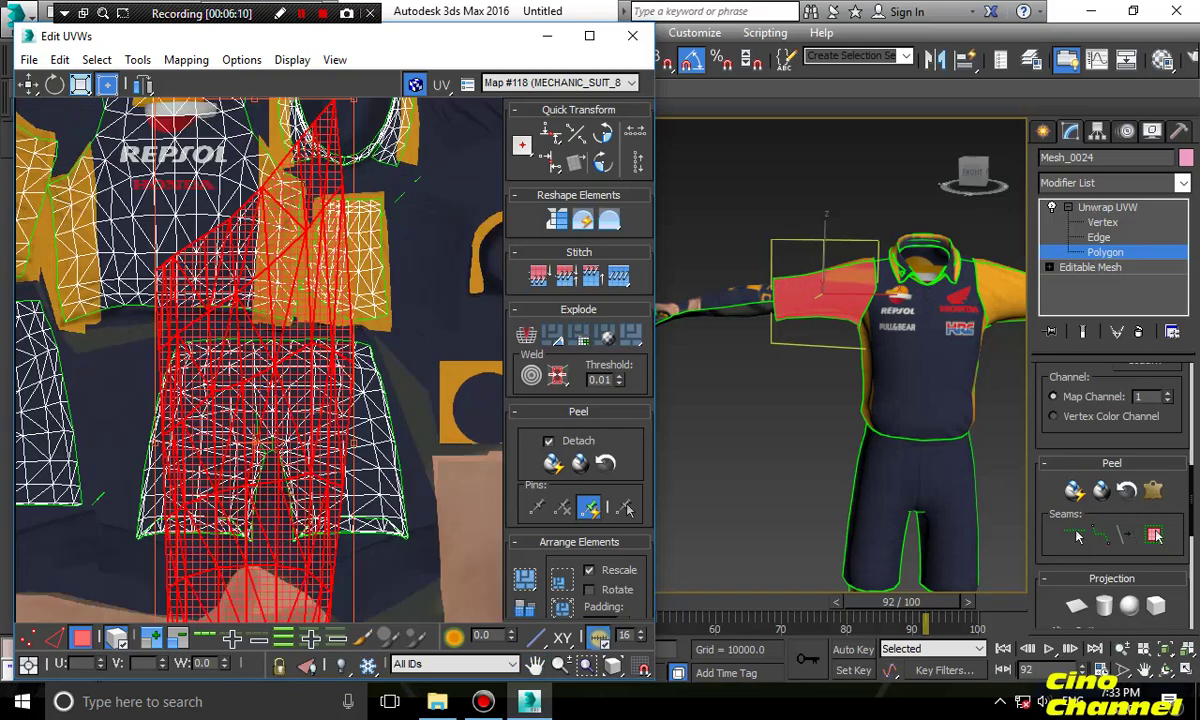
Shorten the right sleeve's front shell and rotate it half a turn over the back shorts area
left_click_drag(247, 98, 247, 409)
left_click_drag(255, 510, 326, 229)
middle_click_drag(326, 229, 313, 306)
right_click(315, 305)
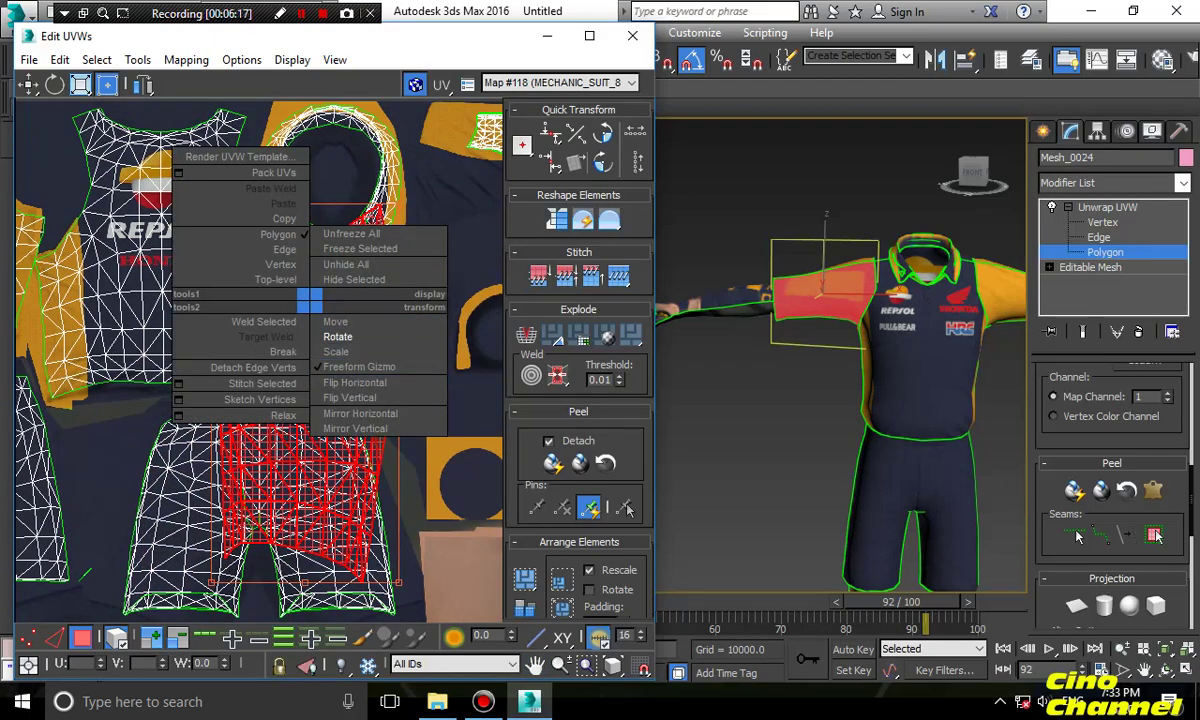
left_click_drag(305, 204, 248, 515)
left_click(248, 507)
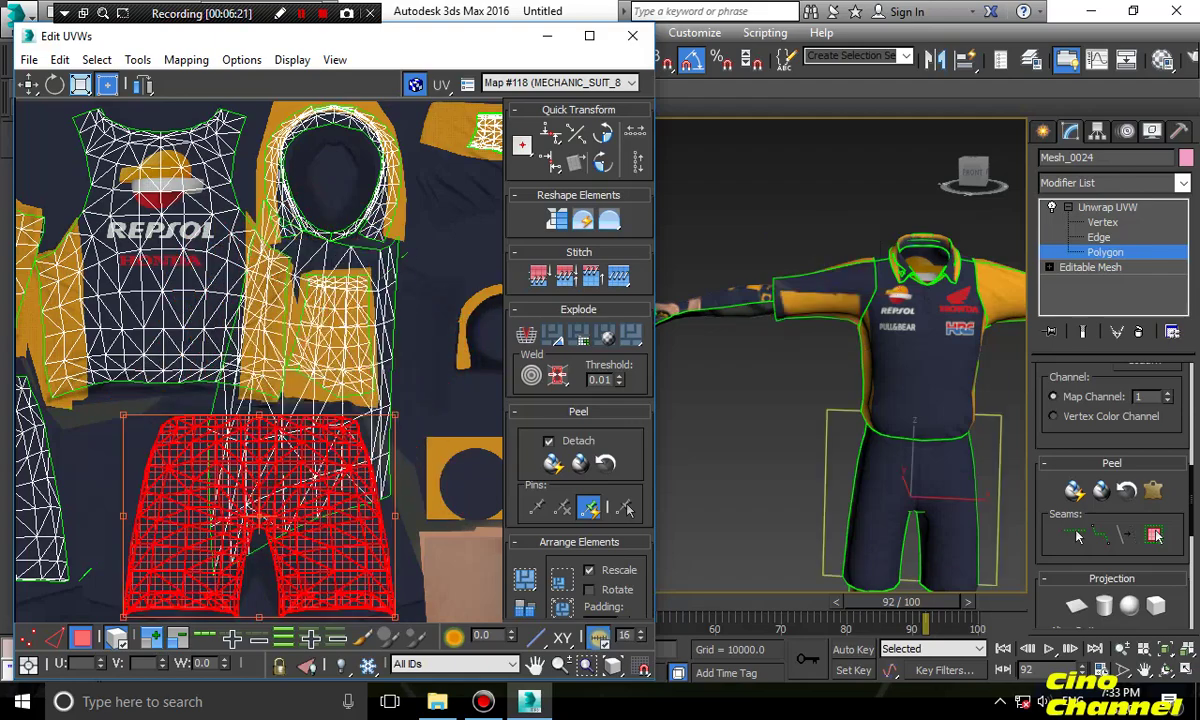
Select the right sleeve's front shell again, scale it down and place it on the yellow sleeve patch
left_click(296, 285)
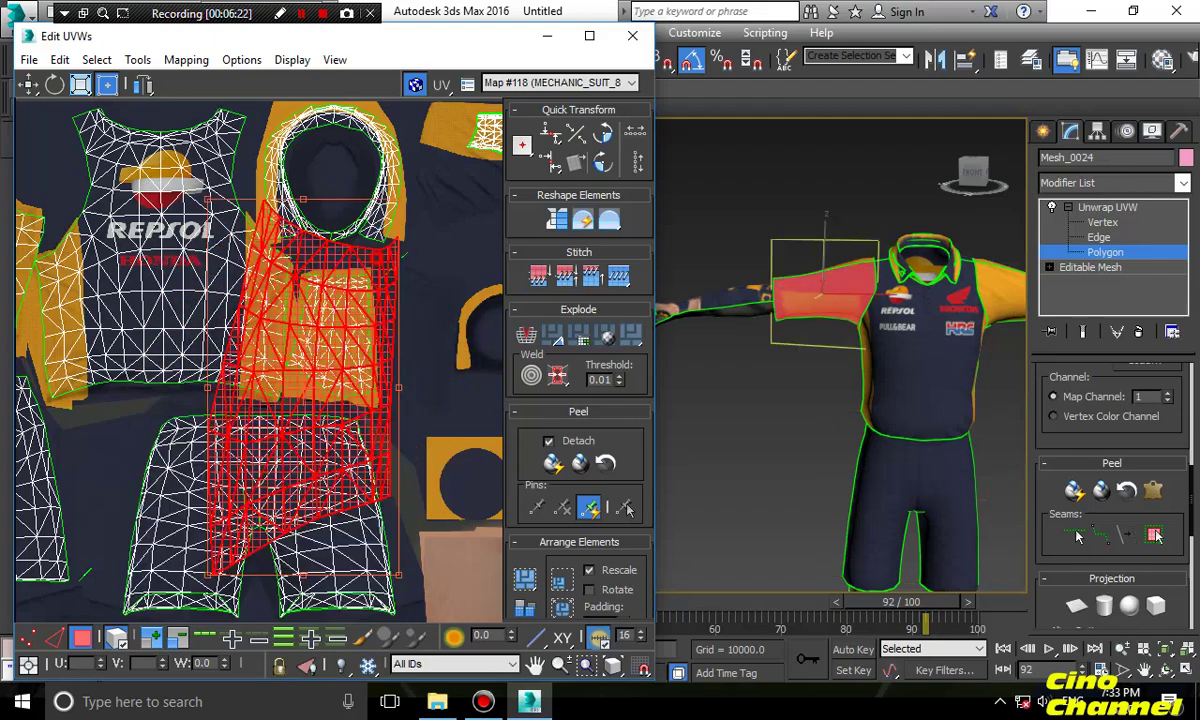
left_click_drag(398, 200, 272, 478)
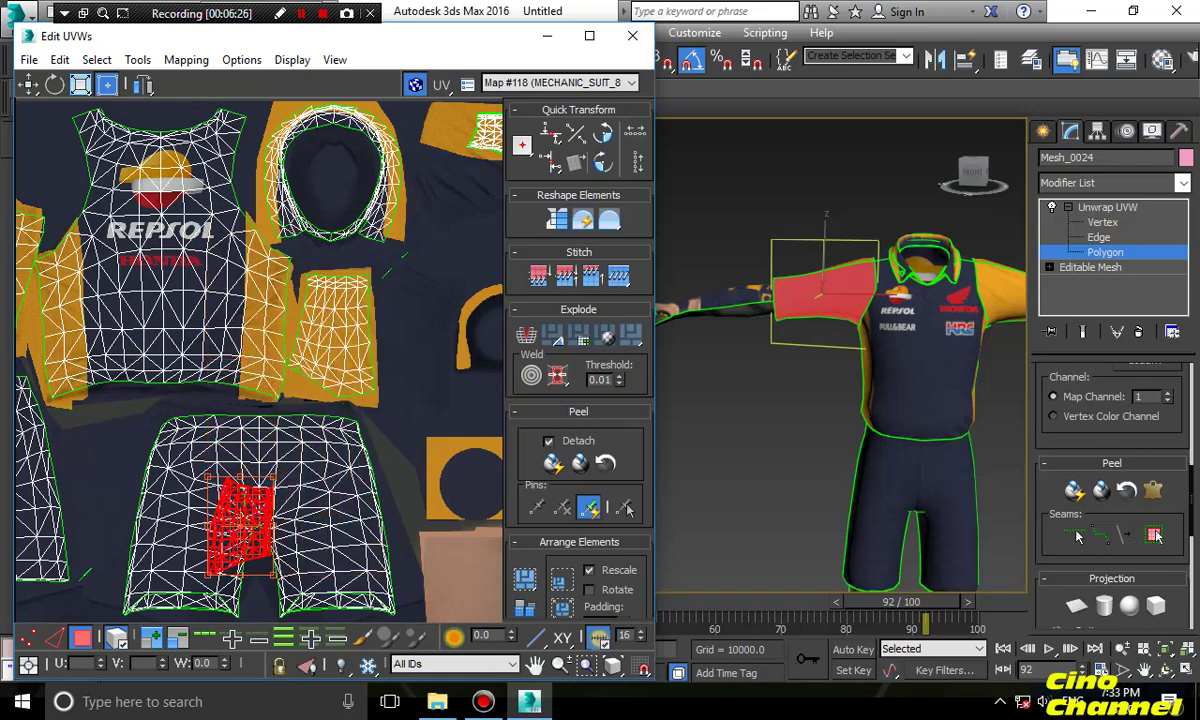
left_click_drag(240, 520, 332, 322)
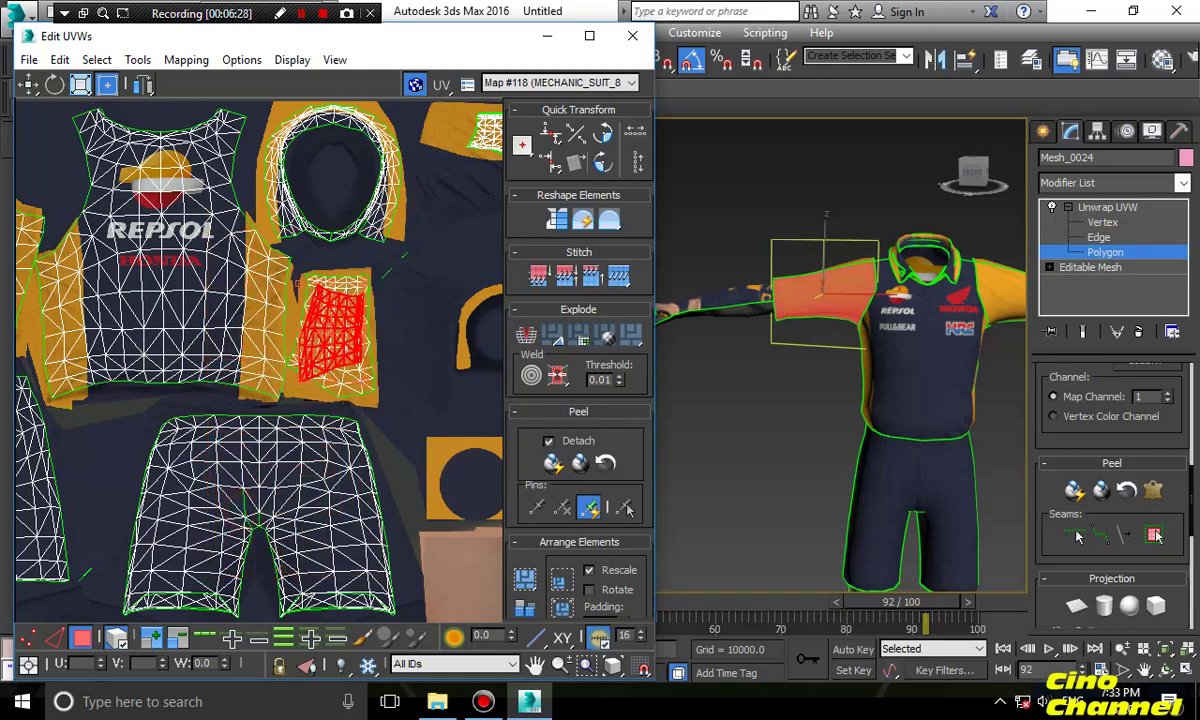
Flip the right sleeve's front shell horizontally and stretch it to match the sleeve shell already on the yellow patch
left_click(137, 60)
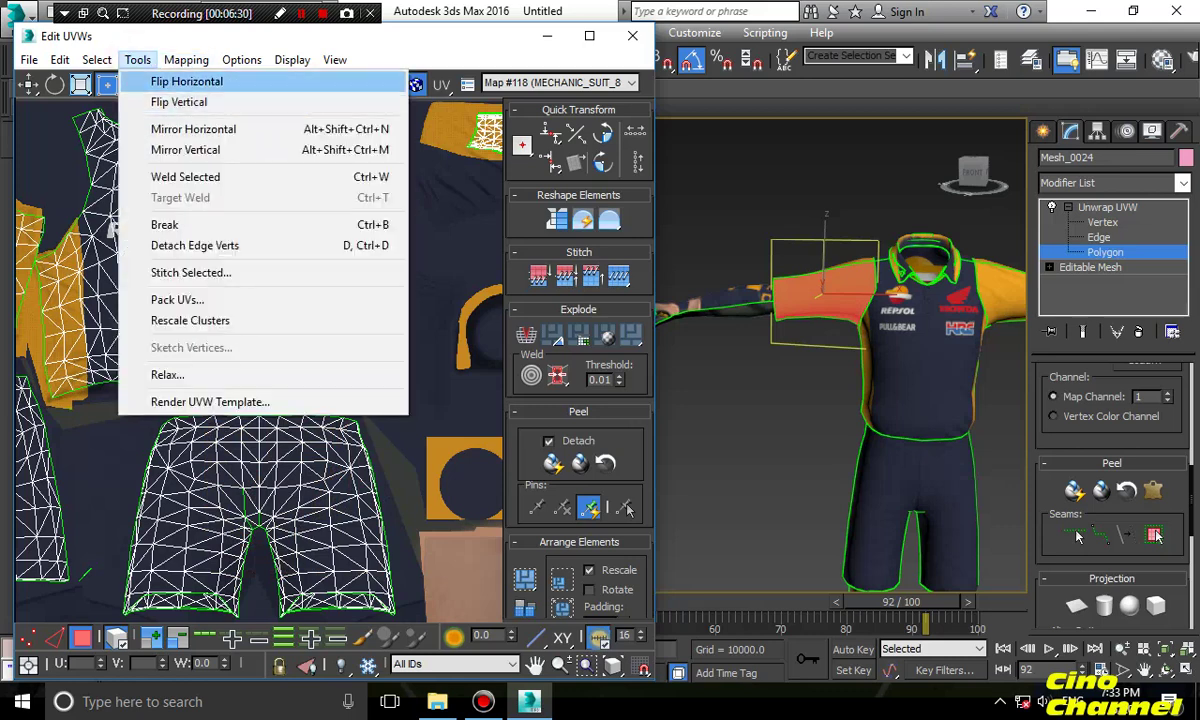
left_click(162, 82)
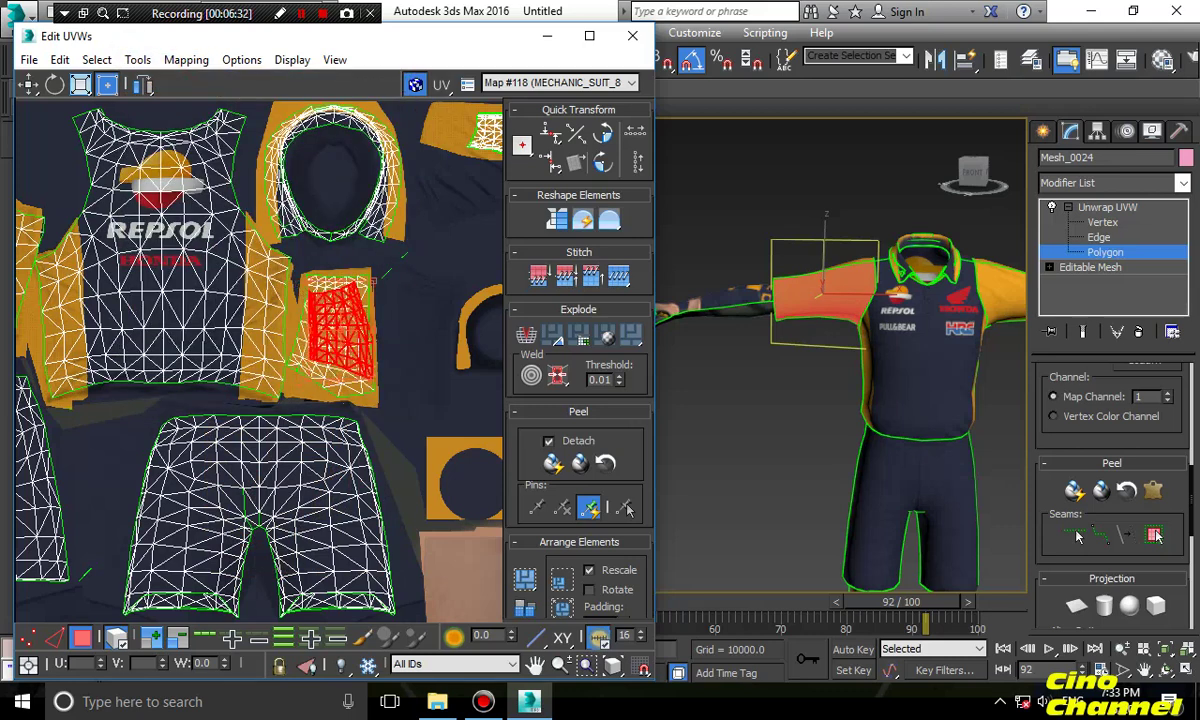
left_click_drag(341, 280, 352, 282)
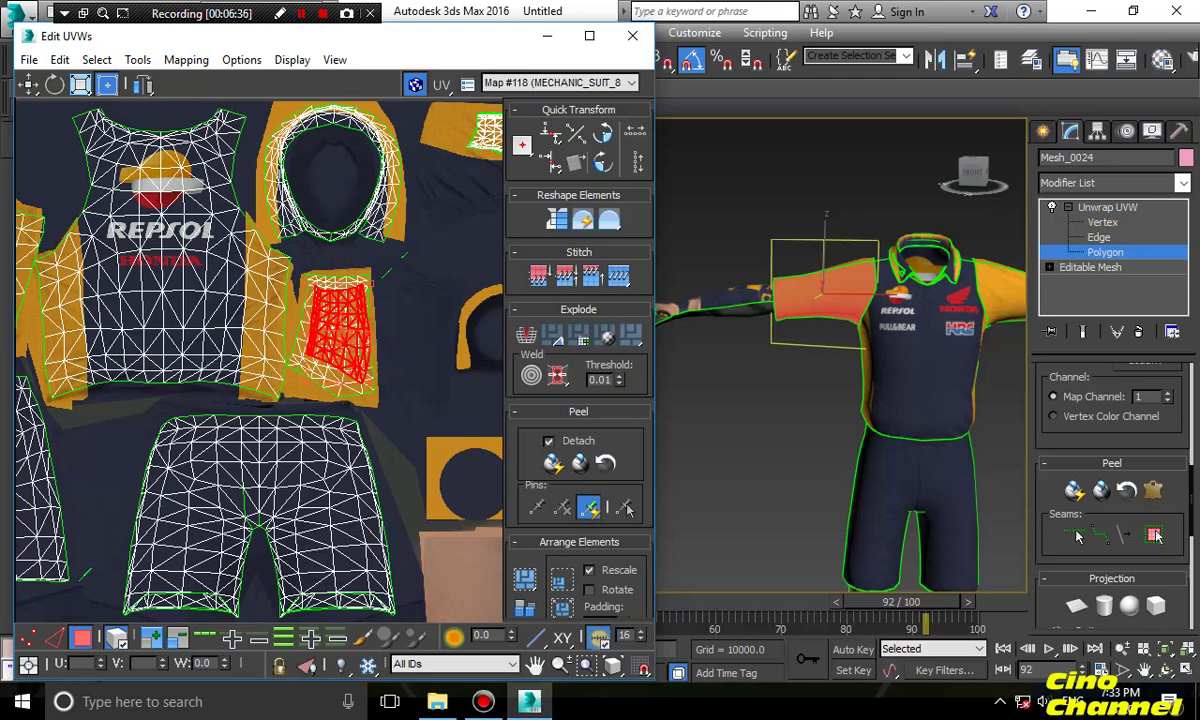
left_click_drag(372, 386, 373, 401)
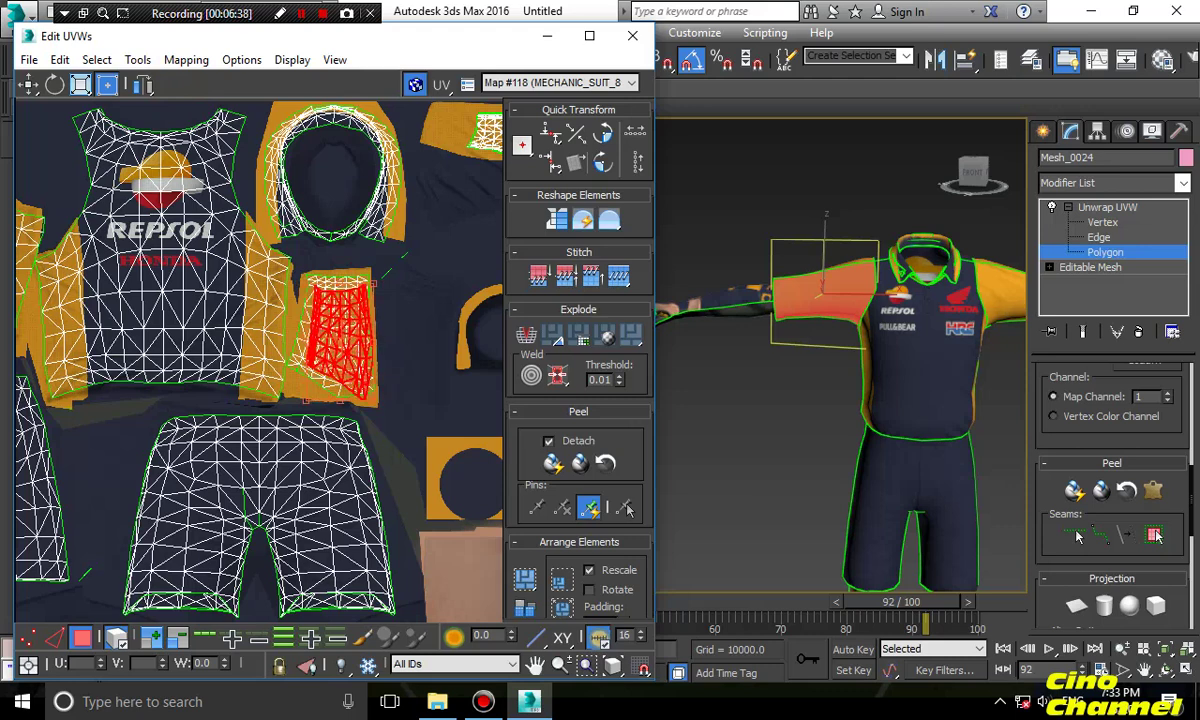
left_click_drag(306, 284, 293, 273)
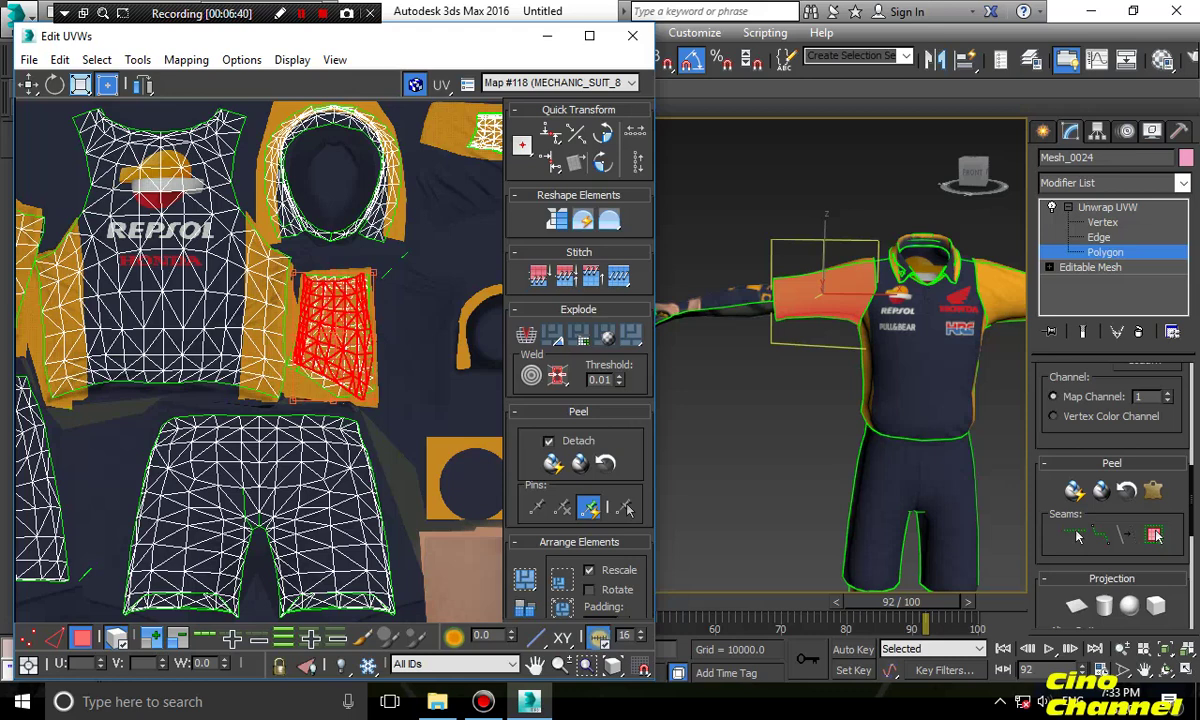
Select the upper side of the character's right forearm and hand in the 3D view
left_click(779, 196)
middle_click_drag(779, 196, 706, 174, "alt")
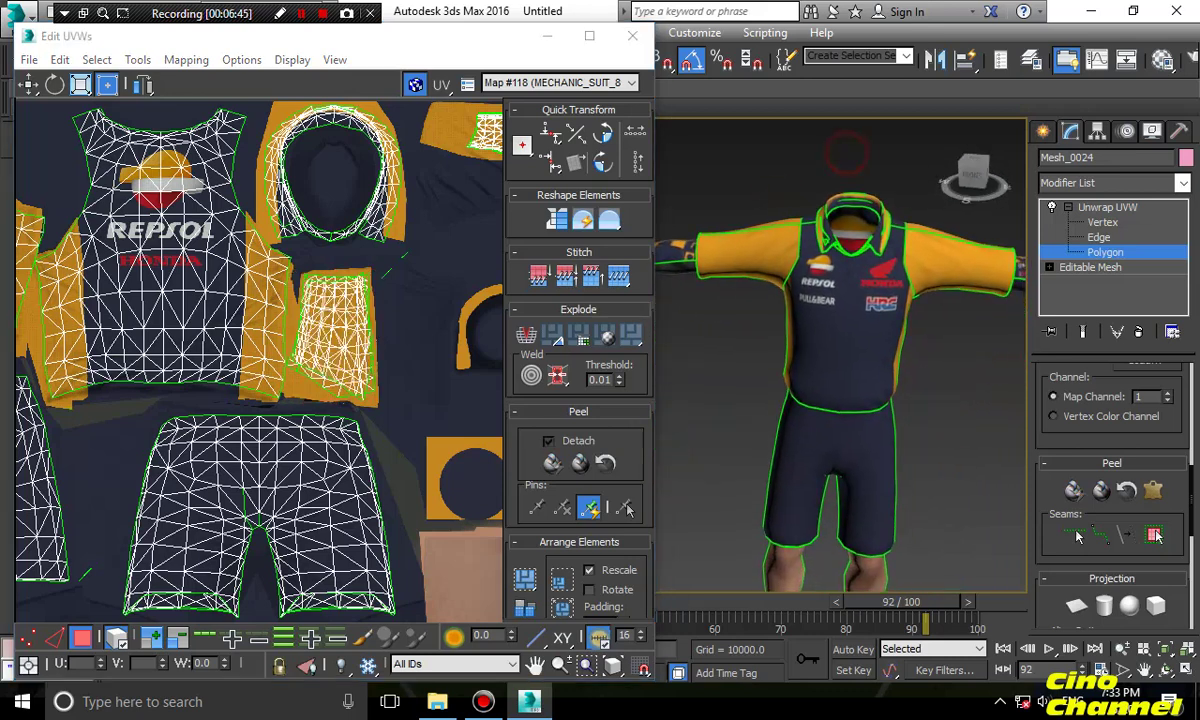
scroll(795, 143, "down", 3)
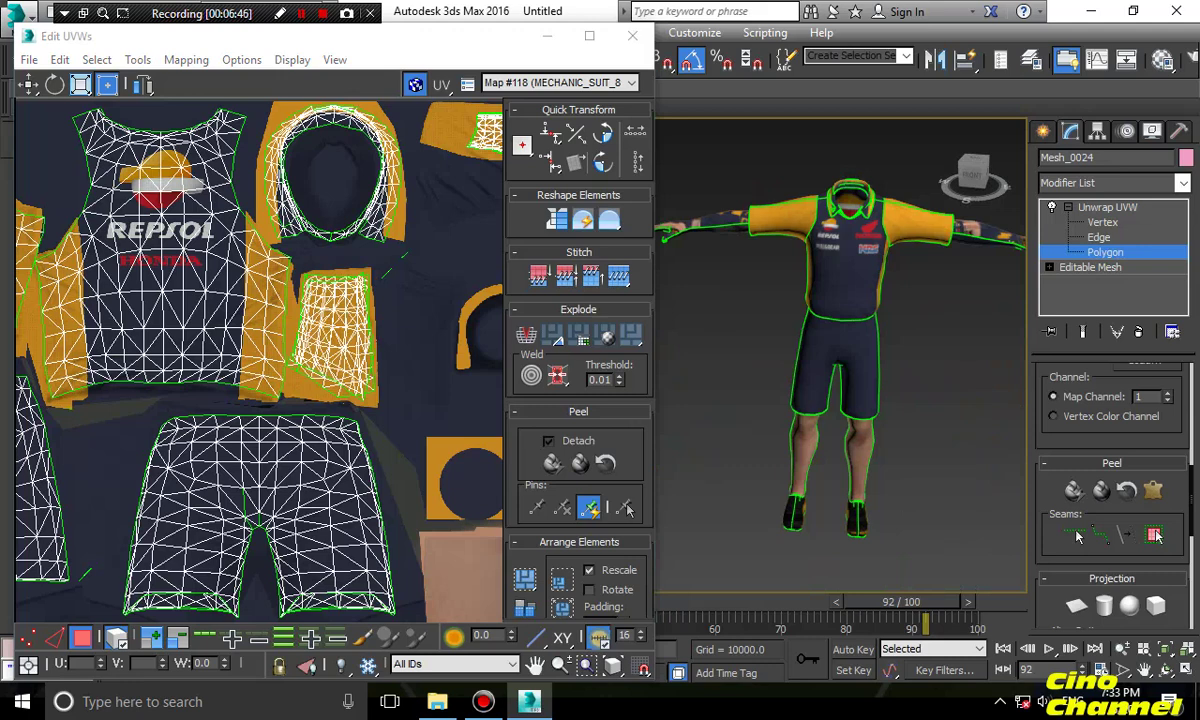
left_click(716, 221)
middle_click_drag(716, 221, 800, 285, "alt")
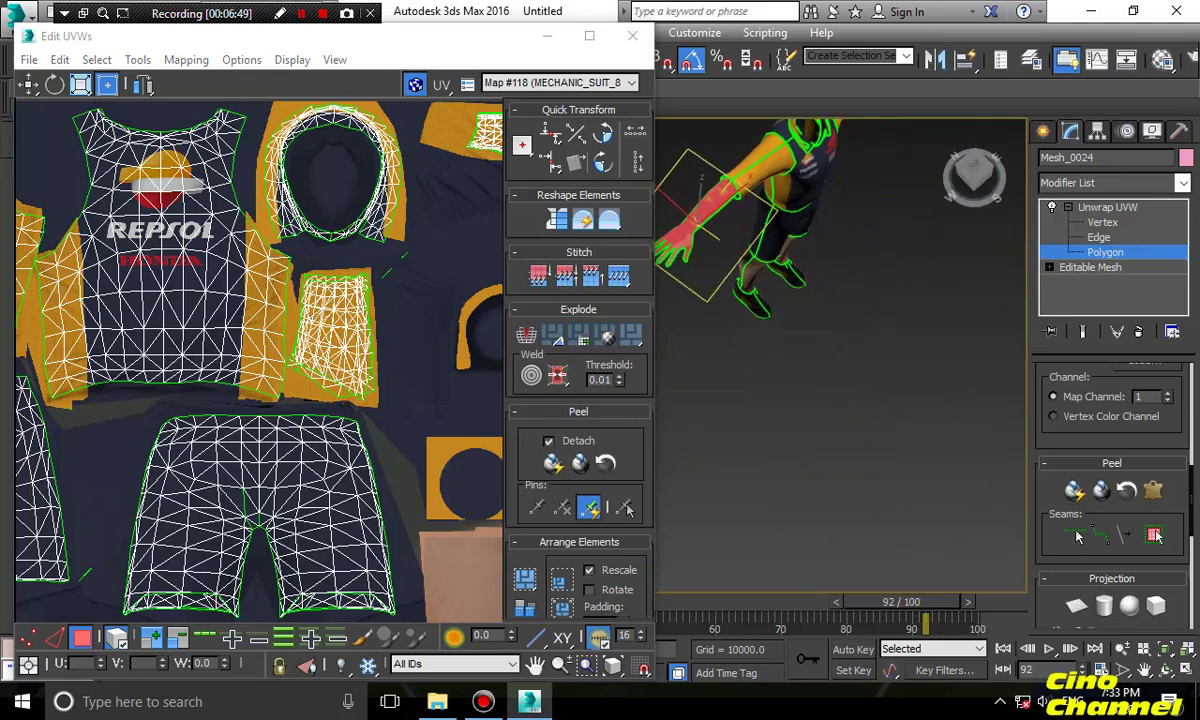
Move the selected forearm and hand shell from outside the texture square onto the suit texture
middle_click_drag(100, 400, 392, 337)
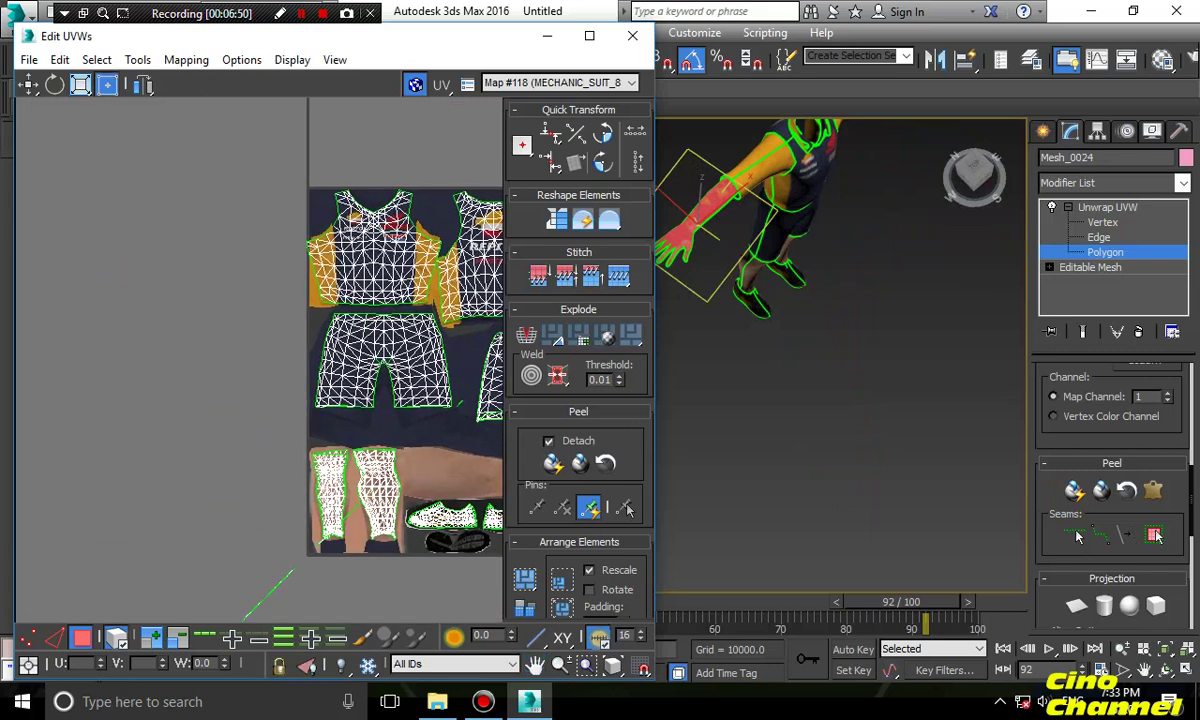
scroll(132, 378, "down", 4)
middle_click_drag(89, 413, 311, 331)
scroll(311, 331, "down", 2)
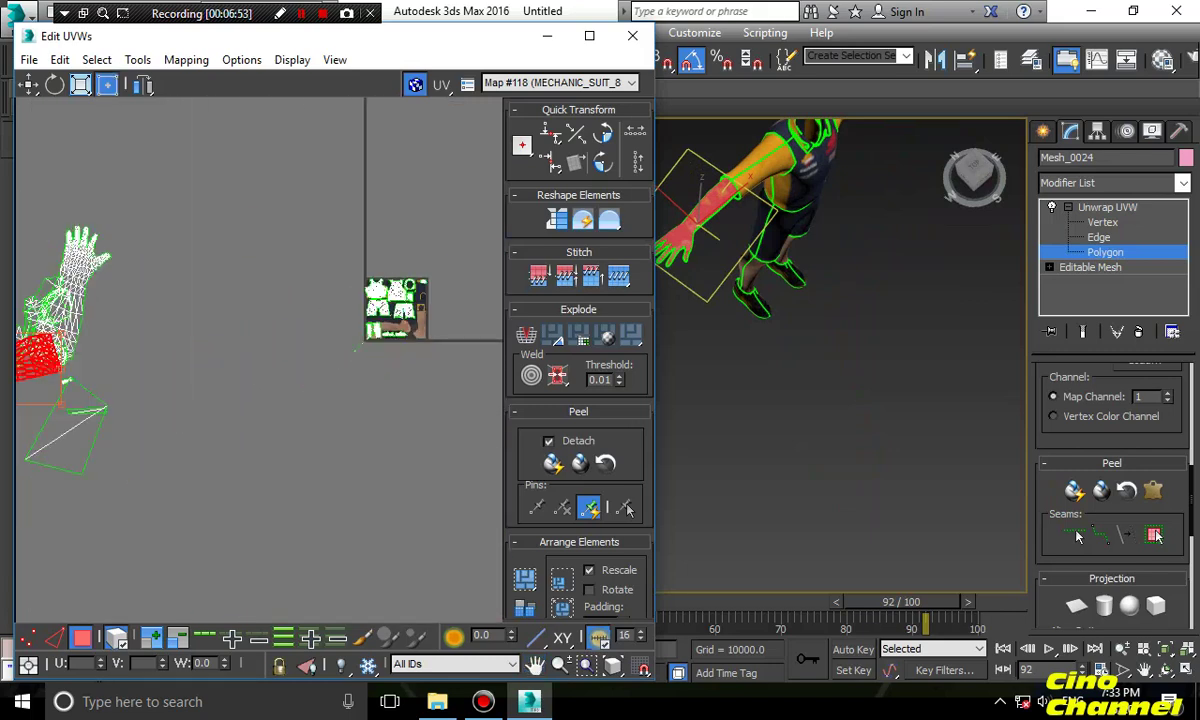
left_click_drag(37, 364, 423, 296)
scroll(423, 296, "up", 4)
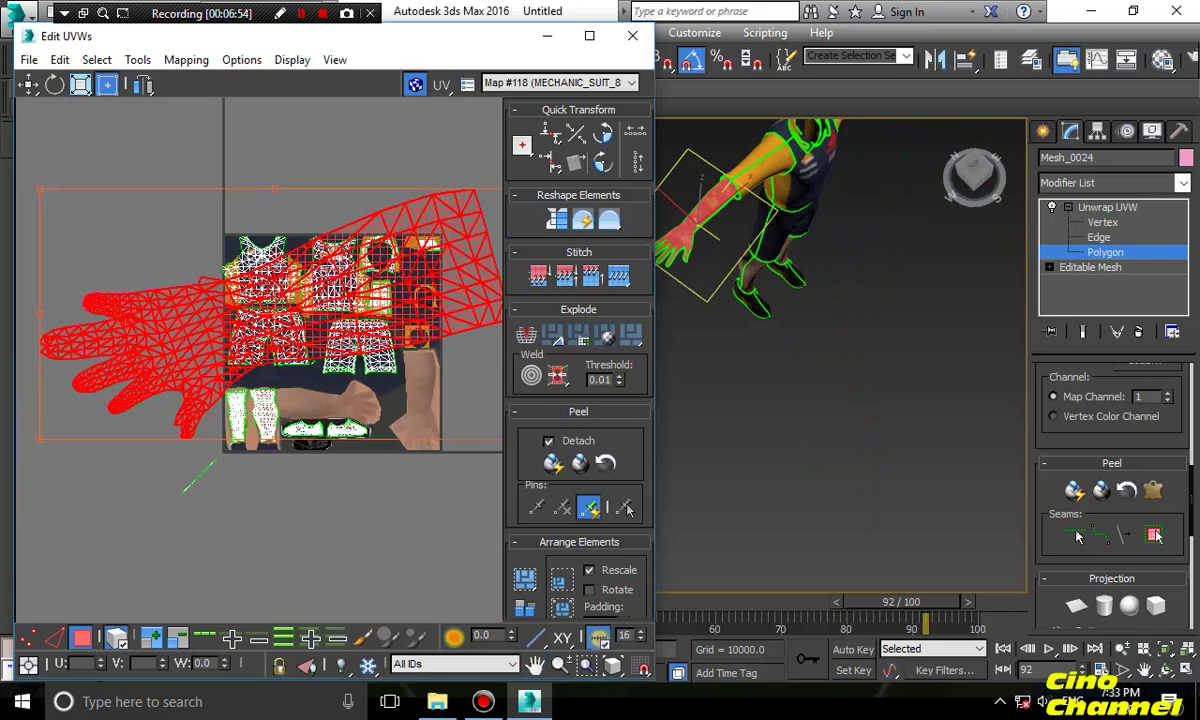
Rotate the arm shell so its fingers point the same way as the painted hand, and scale it down
left_click_drag(275, 188, 240, 420)
left_click(240, 420)
left_click(140, 318)
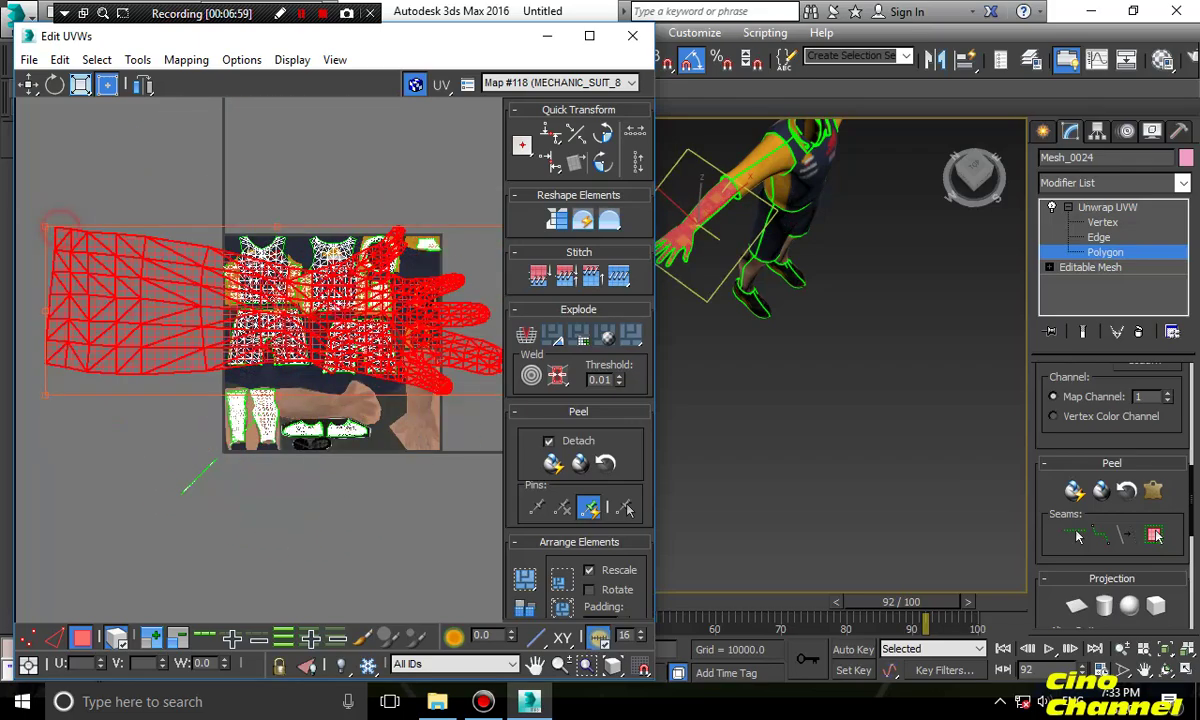
left_click_drag(45, 225, 350, 357)
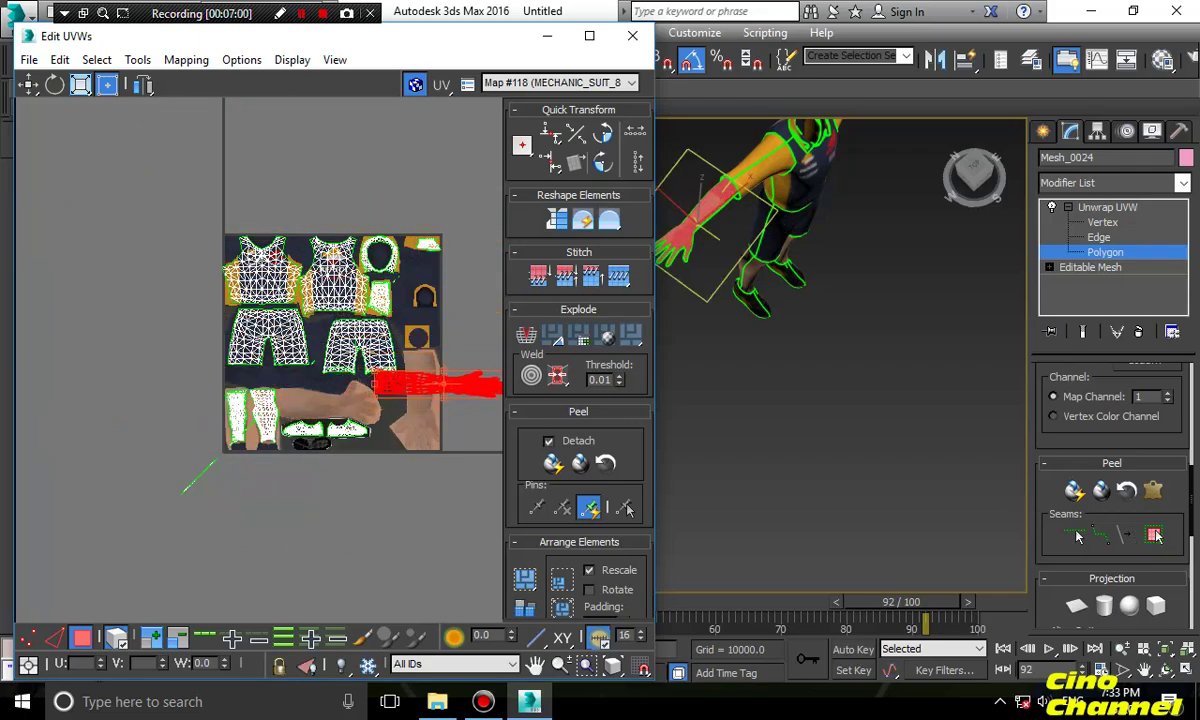
Move the arm shell onto the painted arm and resize it to the drawing's length and height
left_click_drag(430, 381, 328, 394)
scroll(297, 395, "up", 4)
middle_click_drag(297, 395, 204, 392)
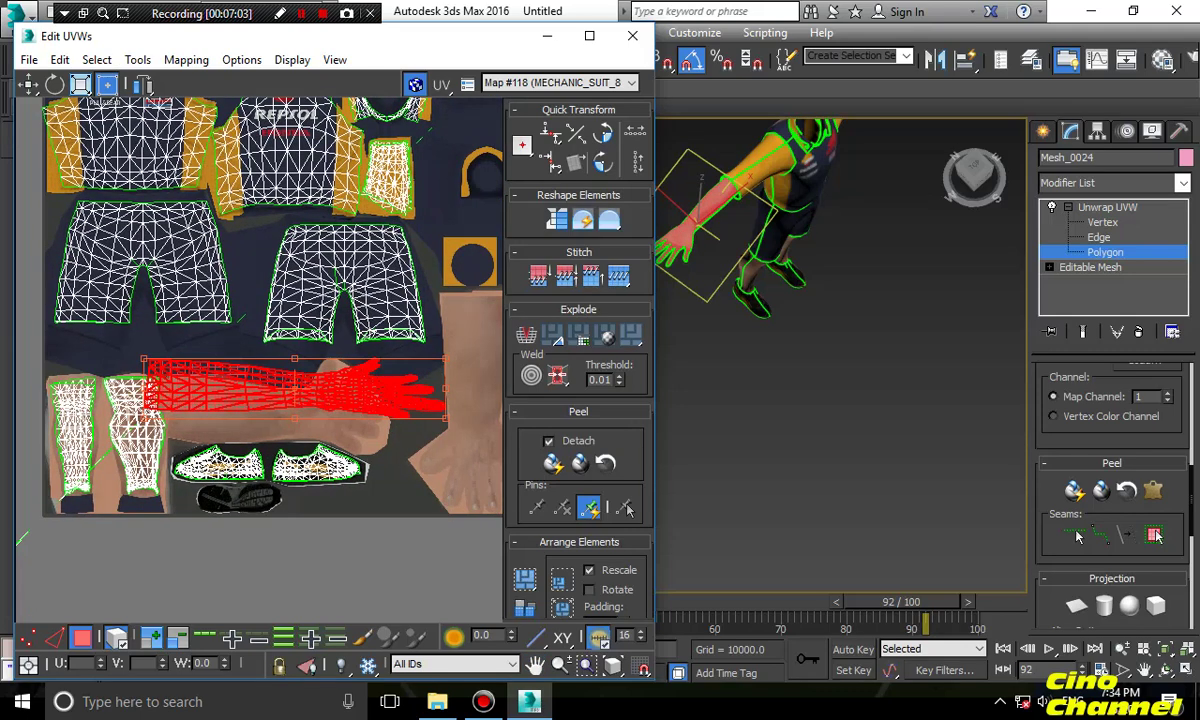
left_click_drag(445, 358, 384, 368)
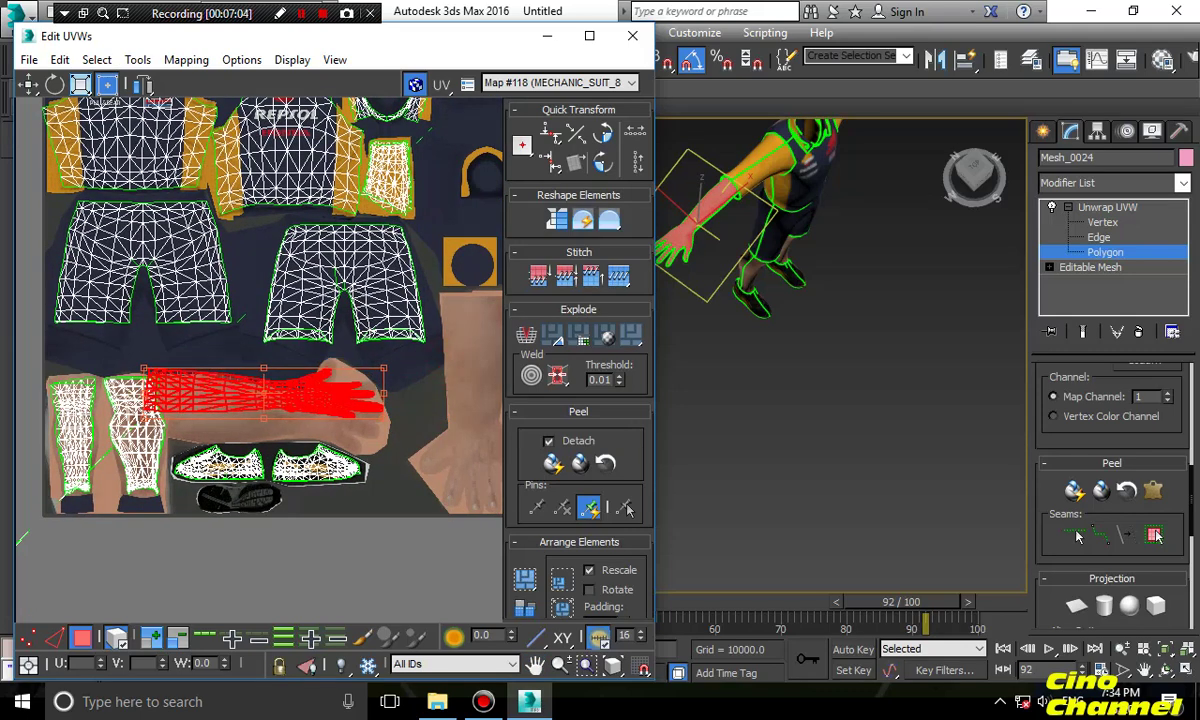
left_click_drag(143, 419, 169, 452)
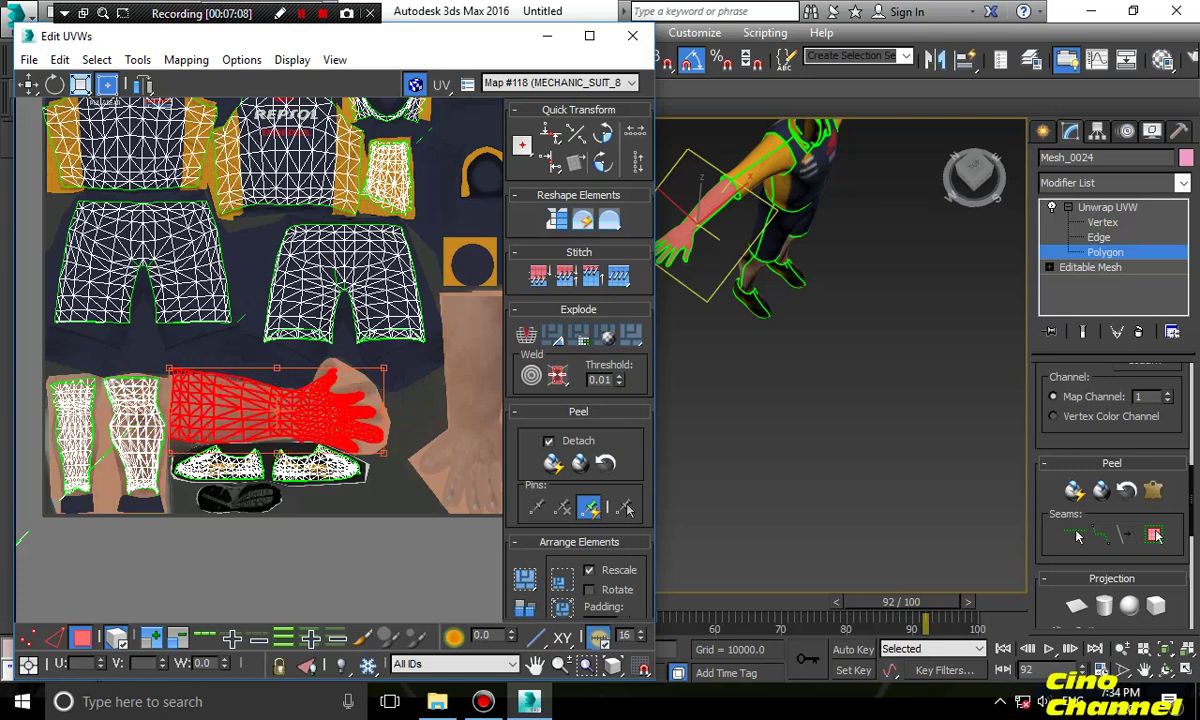
left_click_drag(169, 368, 171, 373)
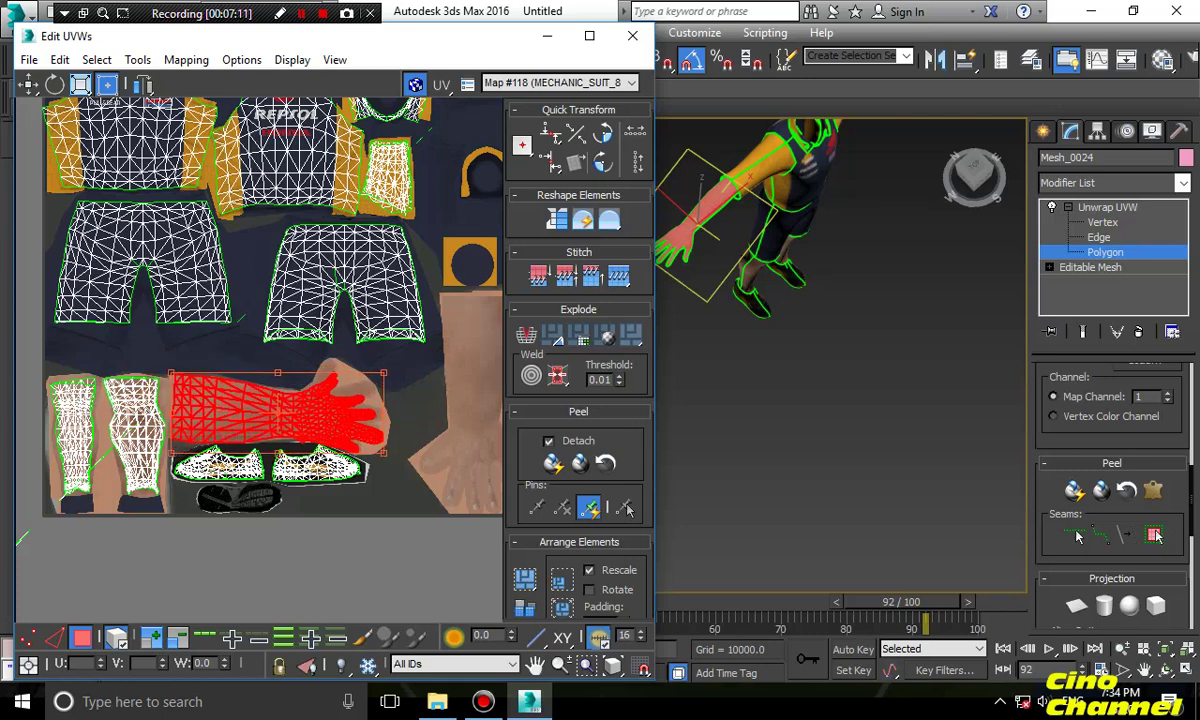
left_click_drag(277, 373, 277, 377)
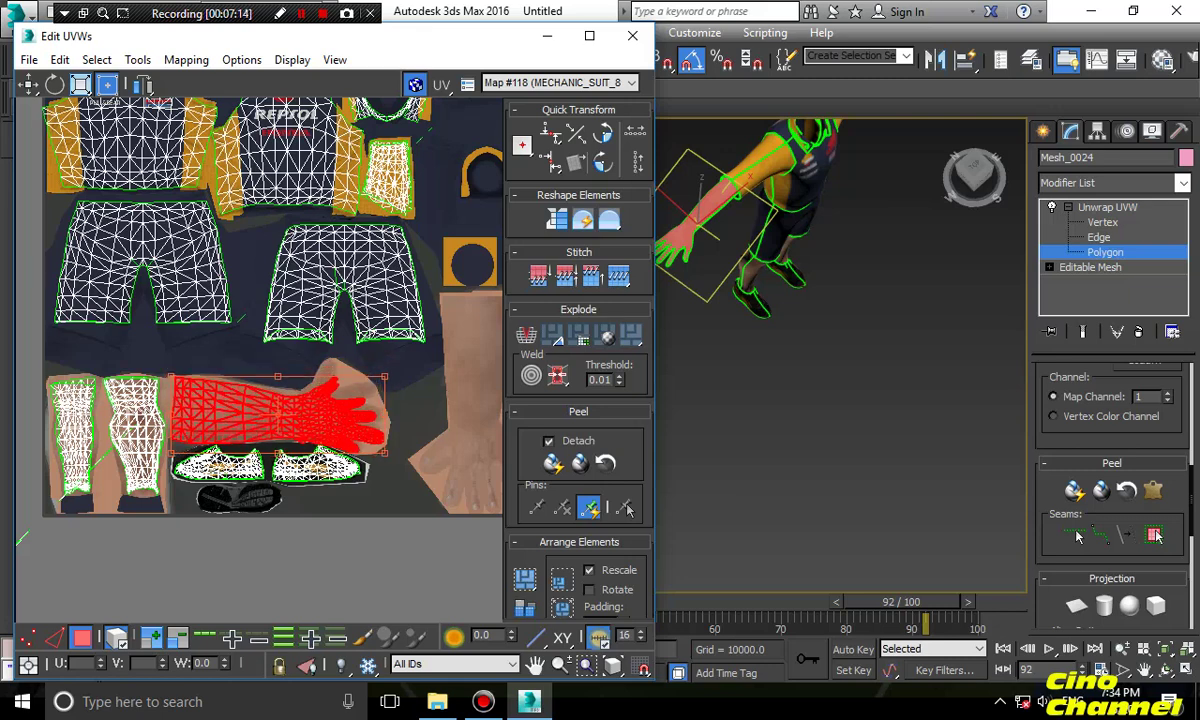
Commit a Pelt Map for the selected forearm and hand, and turn the new shell horizontal over the painted arm
left_click(1153, 490)
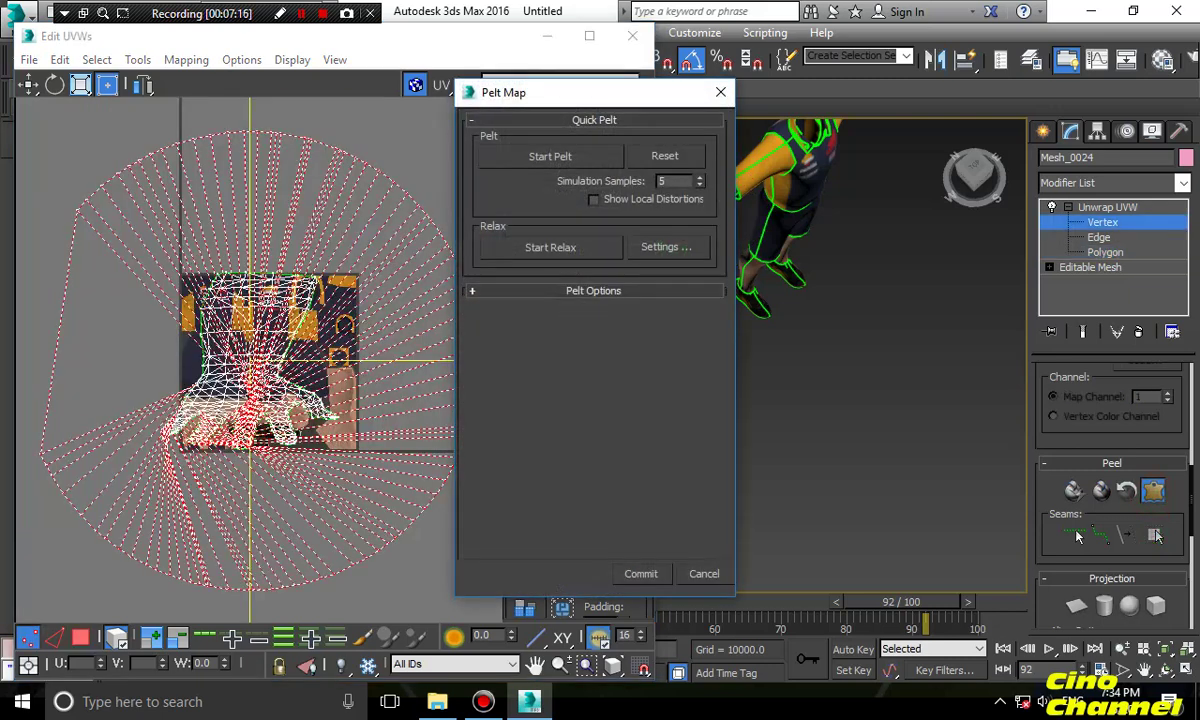
left_click(641, 573)
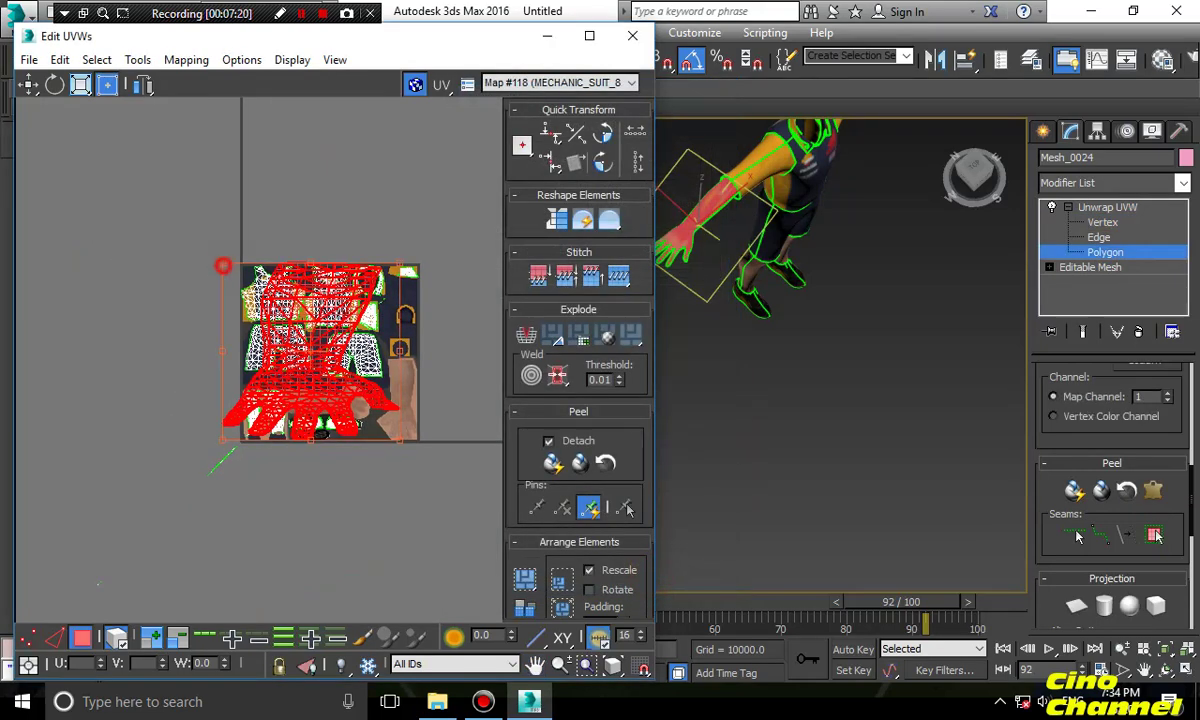
left_click_drag(223, 265, 307, 374)
scroll(308, 376, "up", 3)
left_click_drag(395, 357, 325, 400)
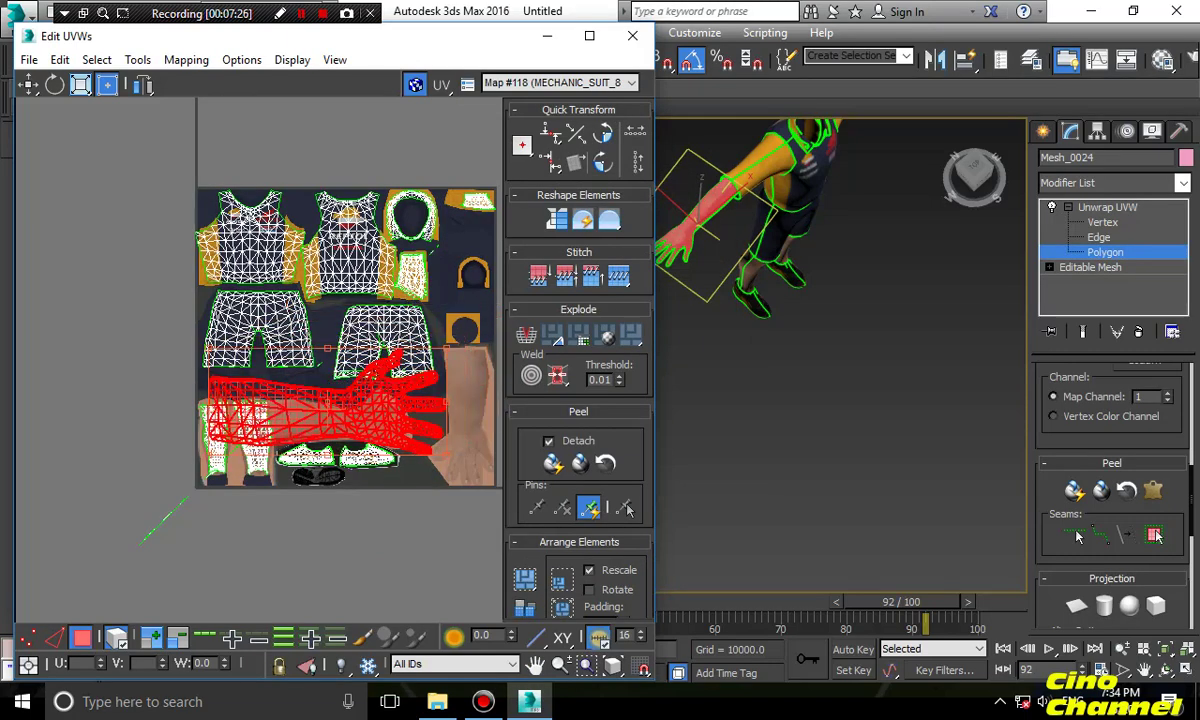
Scale down the pelted arm shell and move it onto the painted forearm and hand above the shoes
left_click_drag(207, 347, 304, 390)
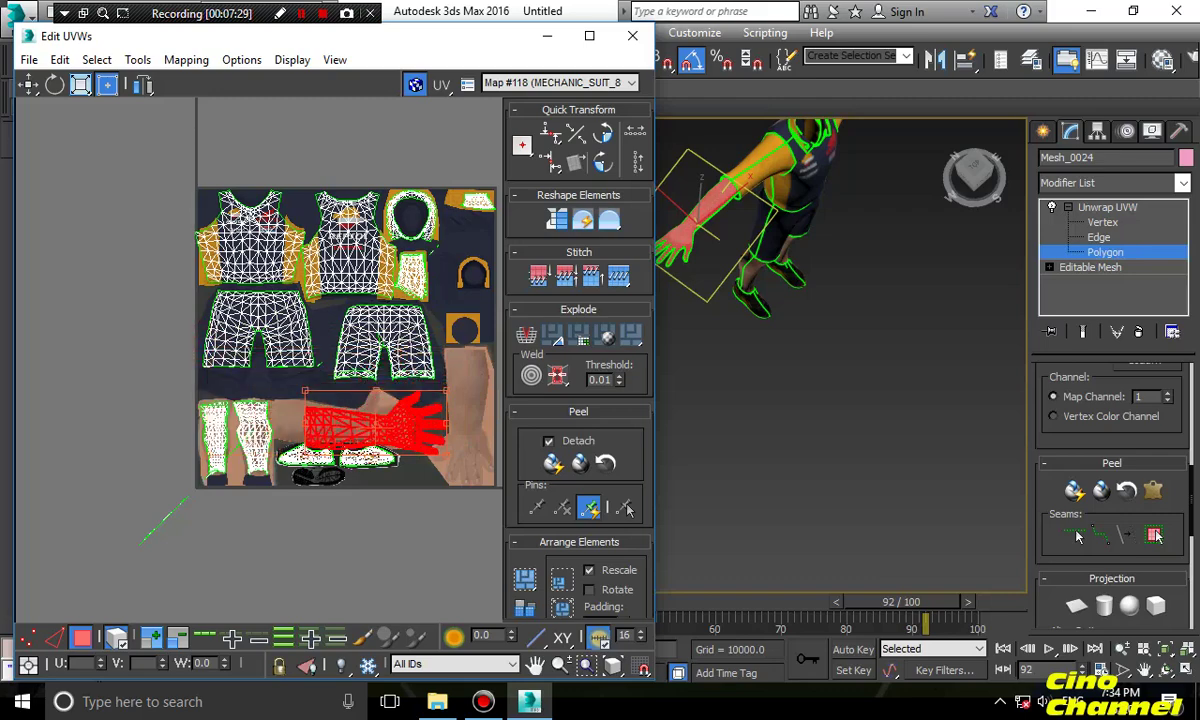
scroll(321, 401, "up", 2)
left_click_drag(390, 428, 350, 421)
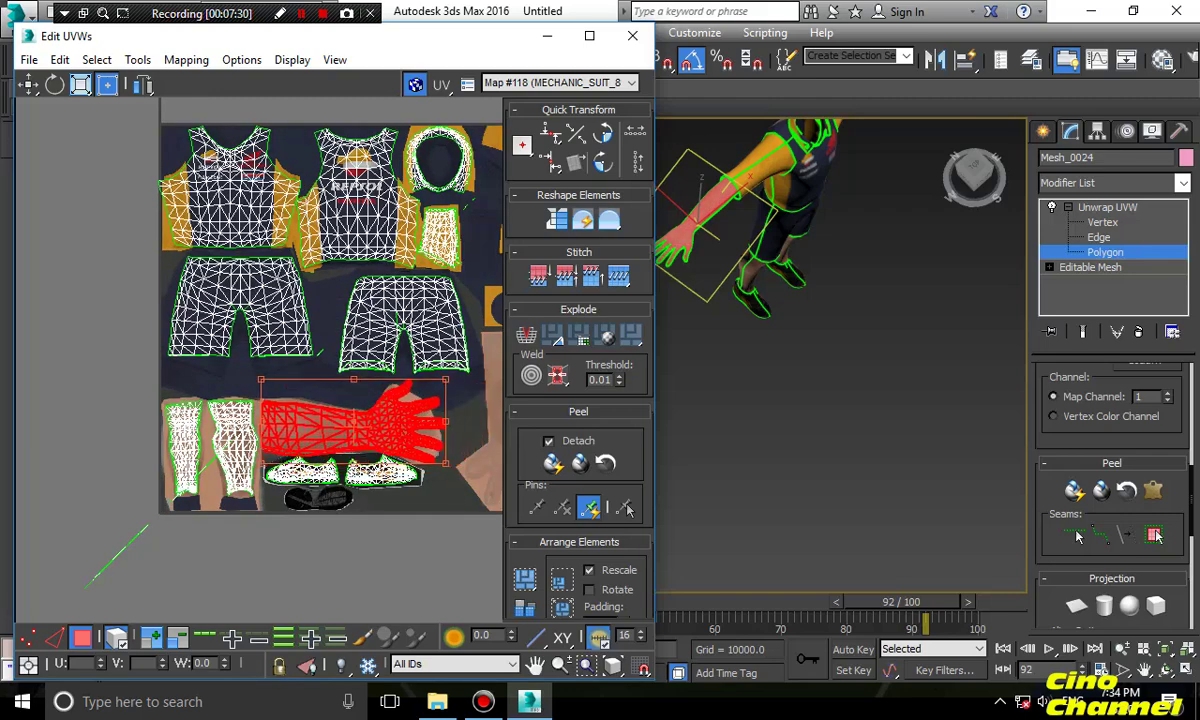
Reduce the arm shell's length and height until the fingers and forearm fit inside the painted arm's outline
scroll(445, 435, "up", 4)
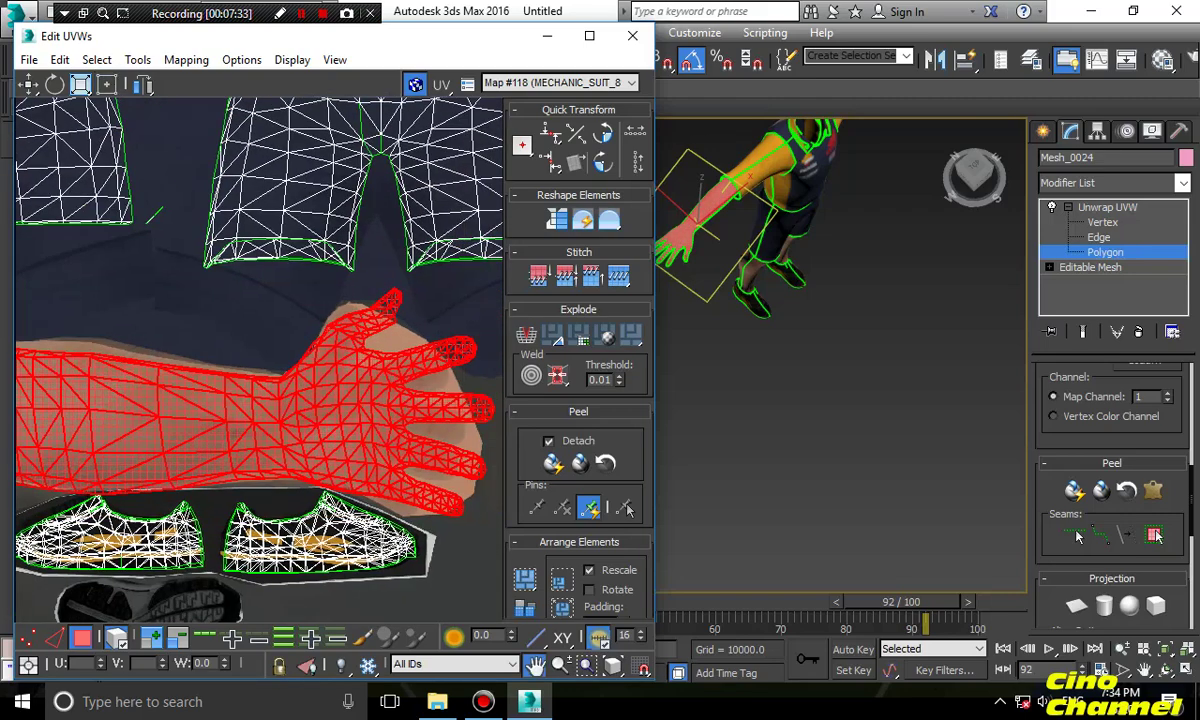
mouse_move(434, 502)
left_mouse_down()
mouse_move(394, 499)
mouse_move(411, 500)
left_mouse_up()
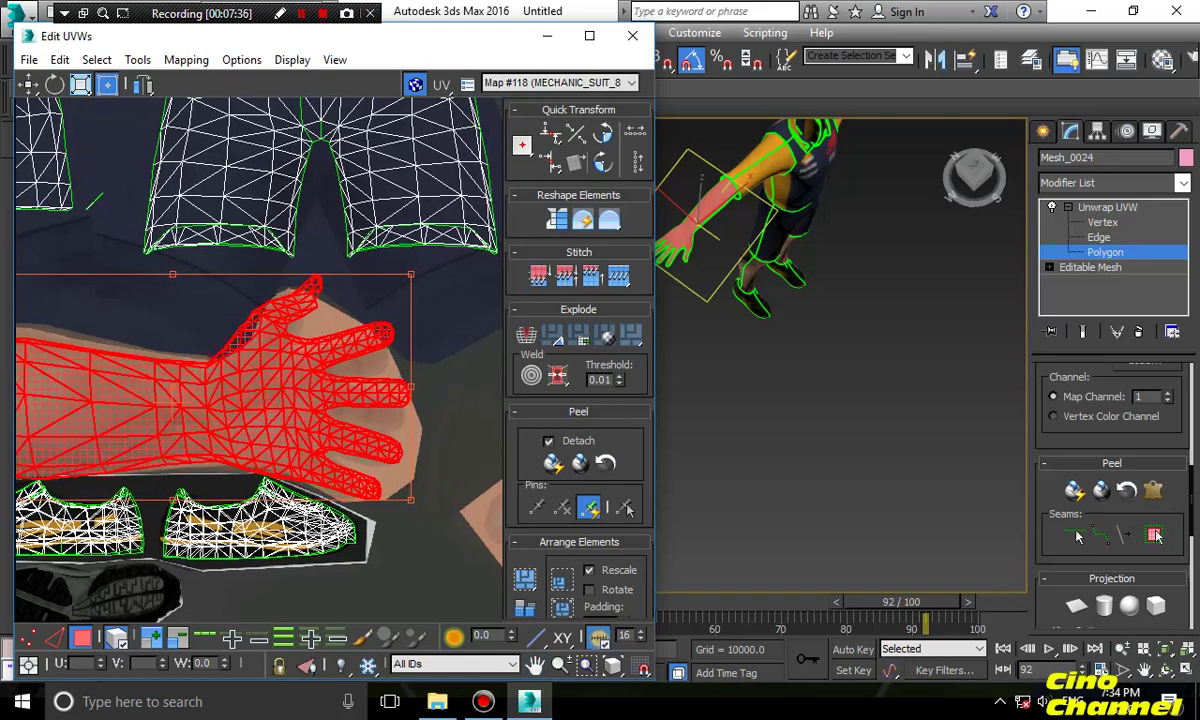
left_click_drag(411, 274, 401, 303)
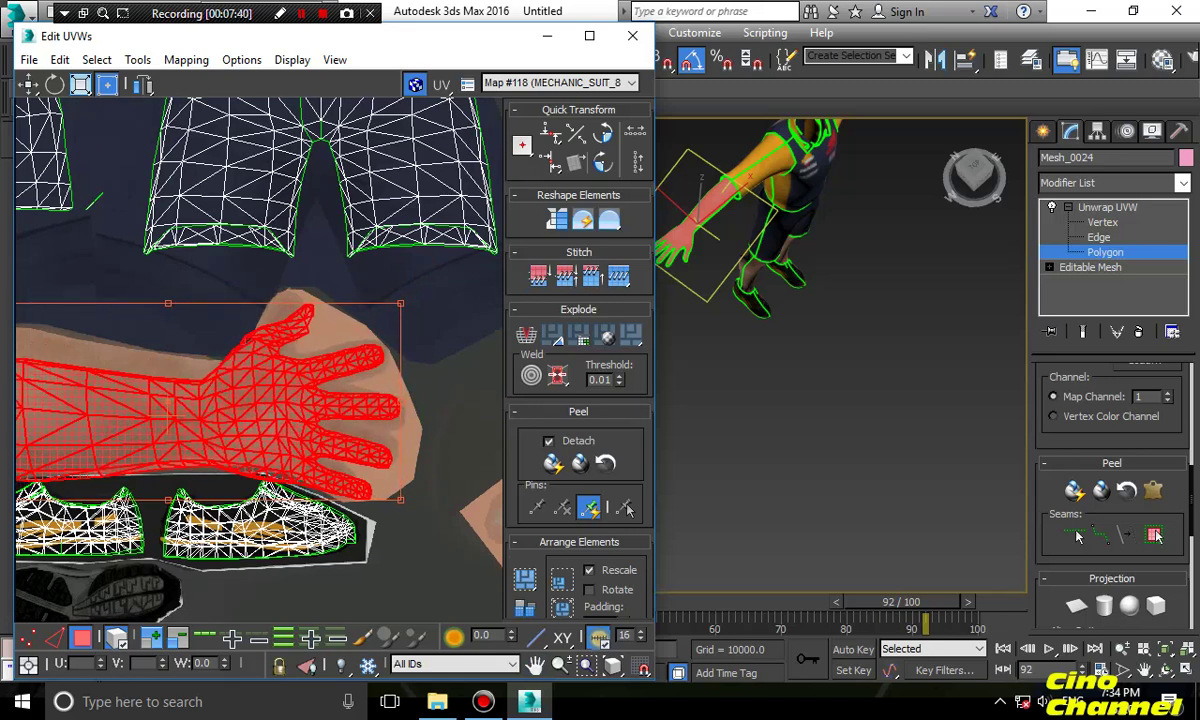
left_click_drag(401, 500, 403, 490)
middle_click_drag(248, 340, 366, 336)
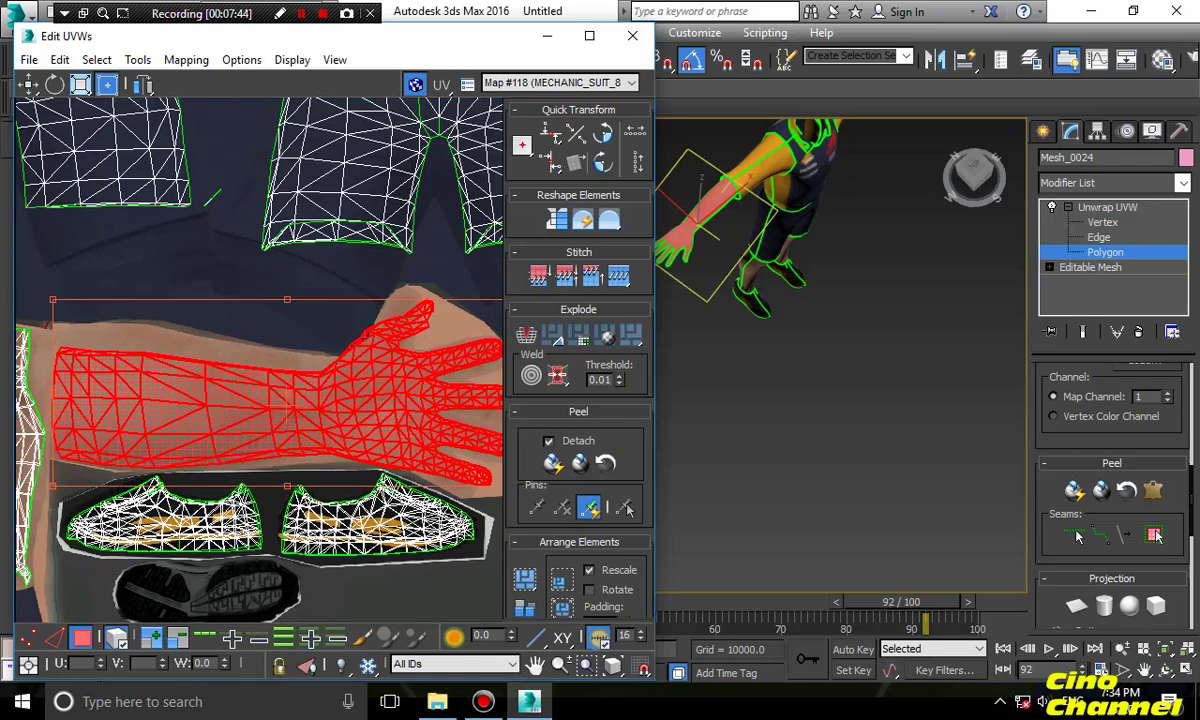
Shorten the arm shell from its elbow end so it lies inside the horizontal painted arm, and deselect it
left_click_drag(52, 299, 100, 297)
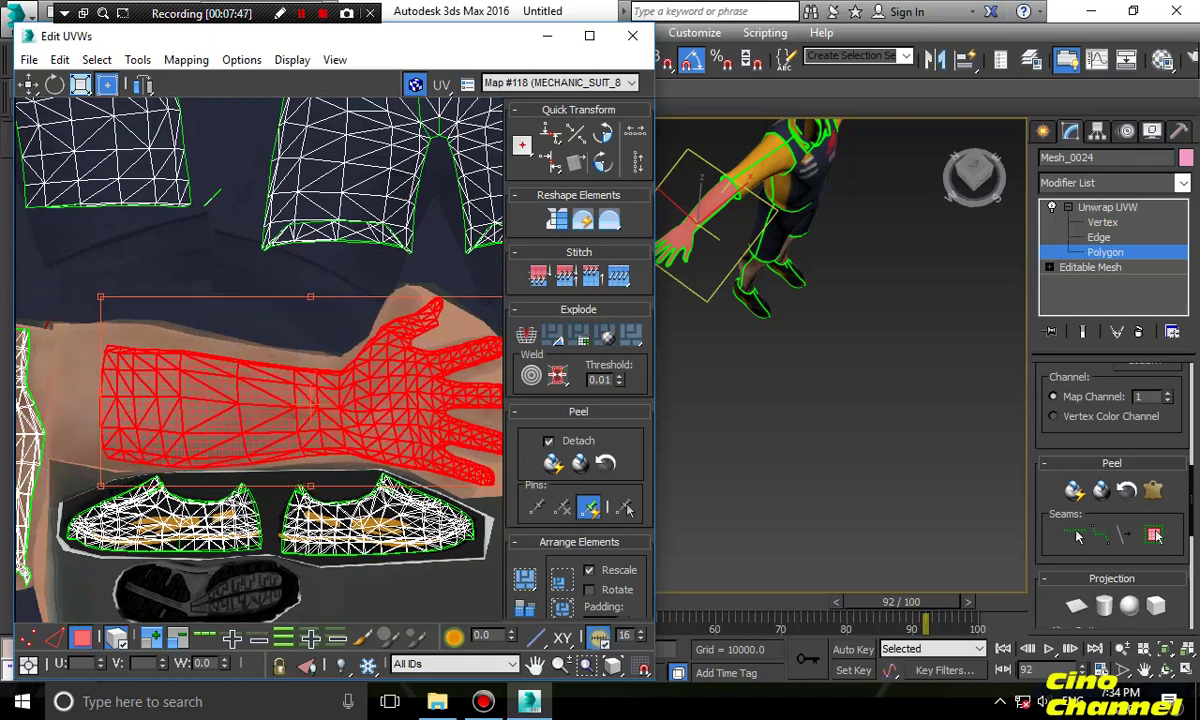
left_click(804, 410)
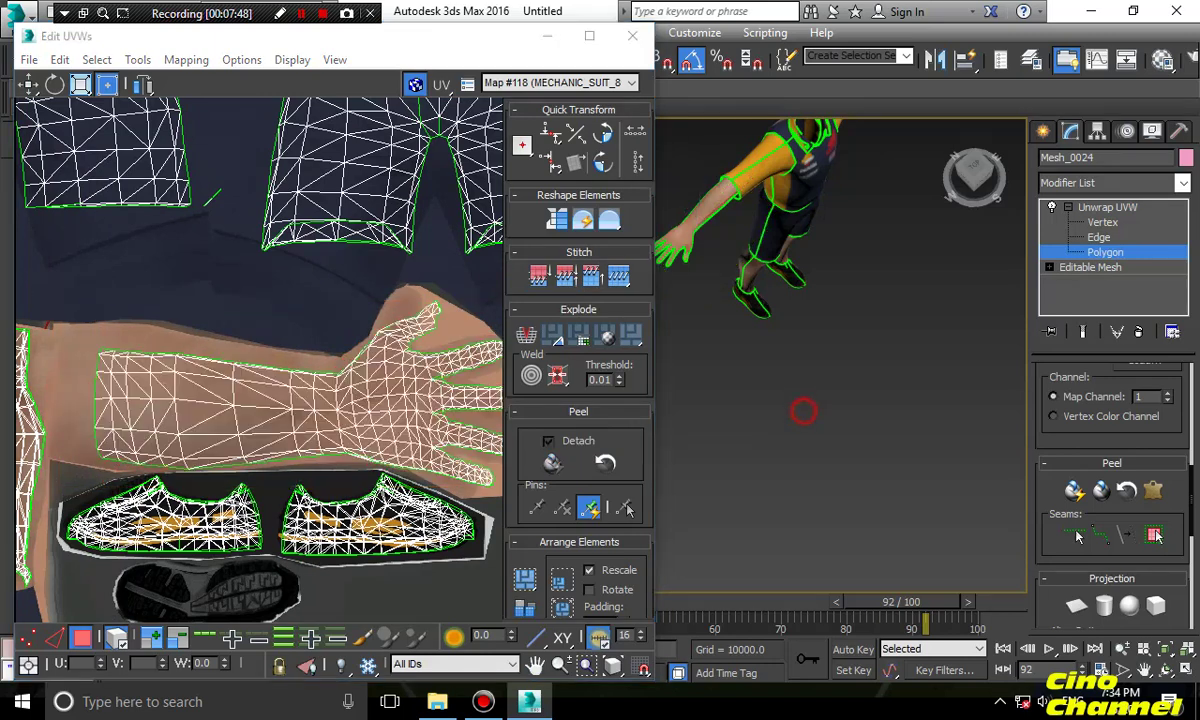
Select the underside of the same forearm and hand, quick-peel it and commit a Pelt Map for it
middle_click_drag(804, 380, 842, 550, "alt")
middle_click_drag(842, 550, 835, 455, "alt")
left_click(757, 315)
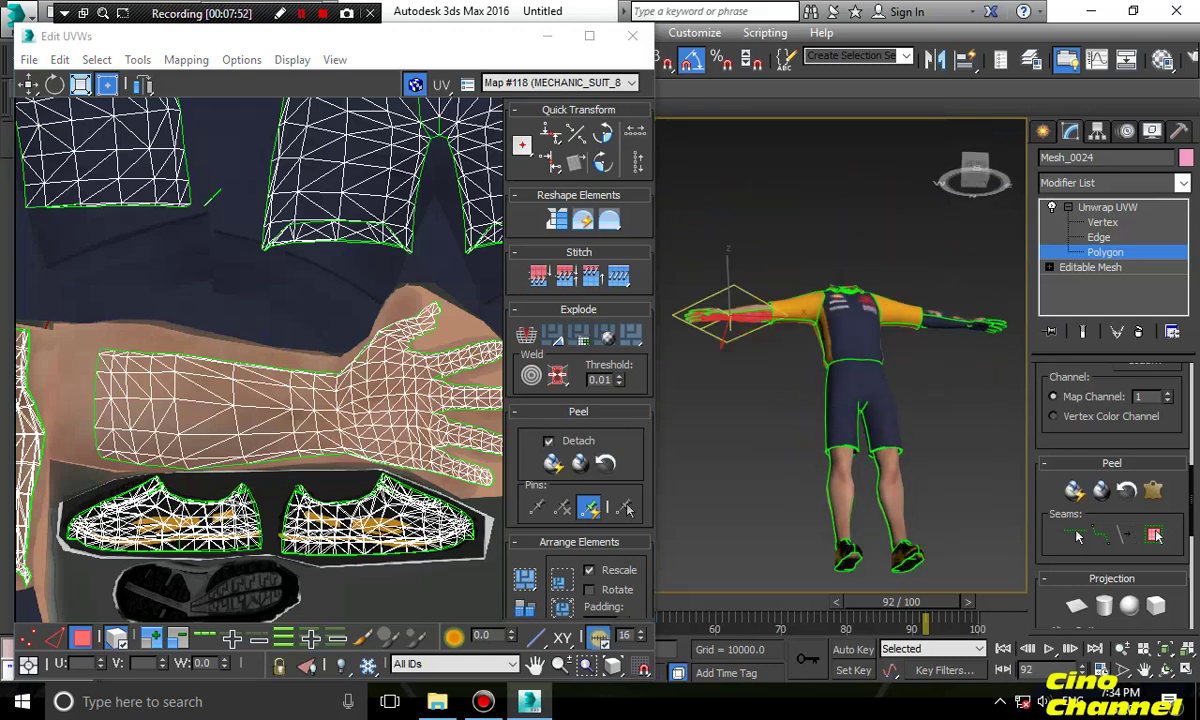
left_click(1075, 491)
scroll(314, 409, "down", 10)
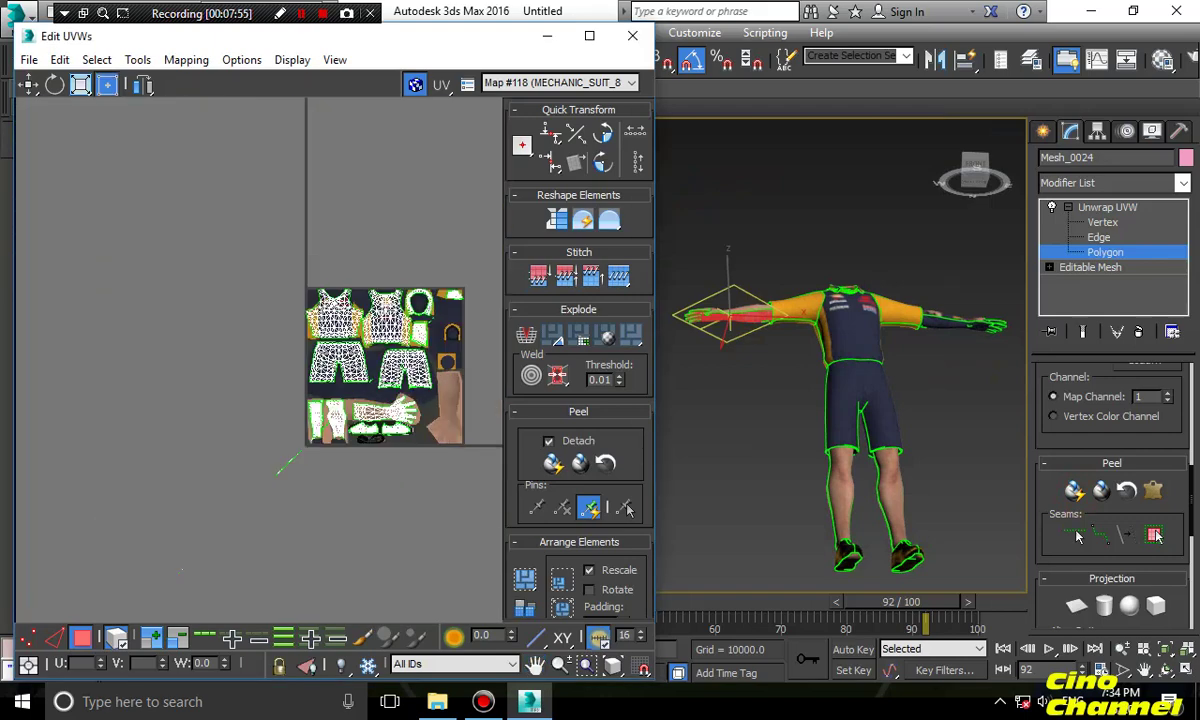
middle_click_drag(314, 409, 421, 364)
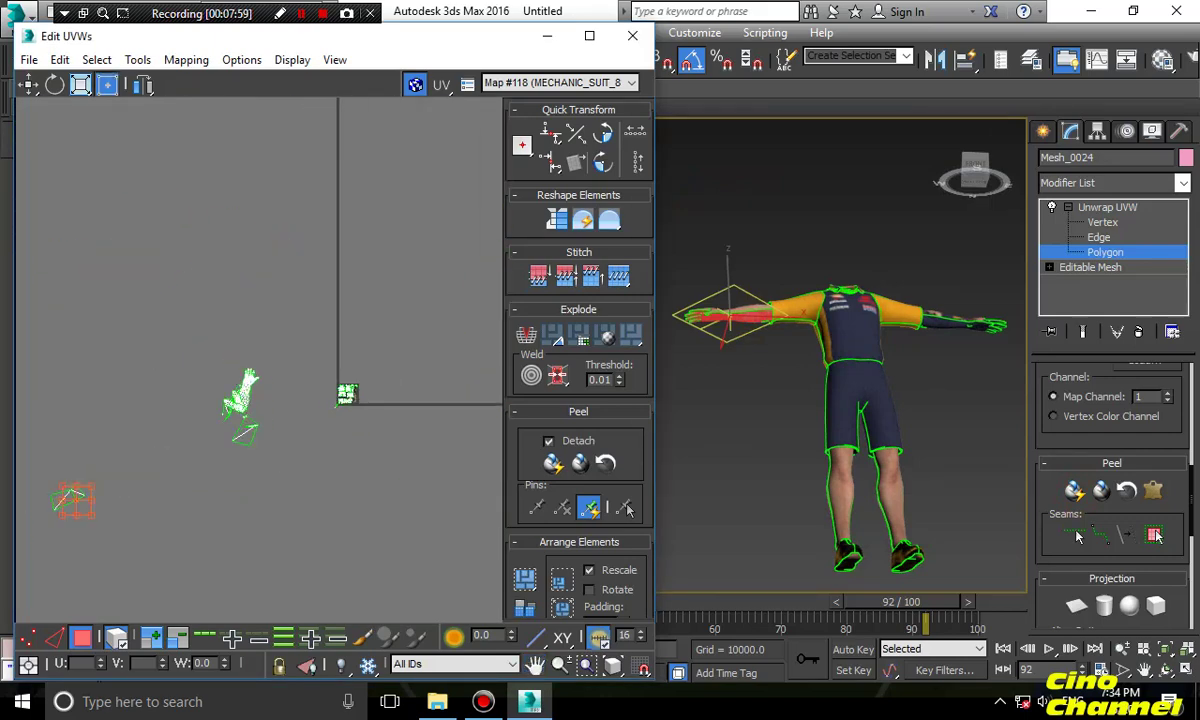
left_click(1153, 490)
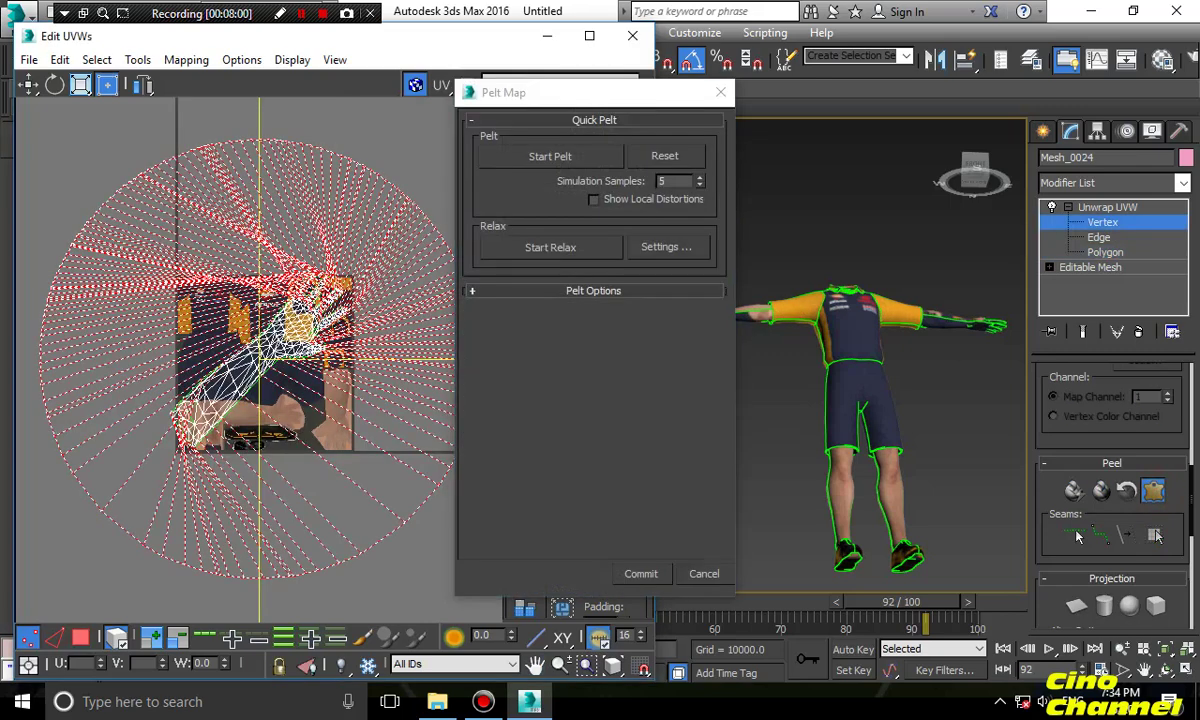
left_click(641, 573)
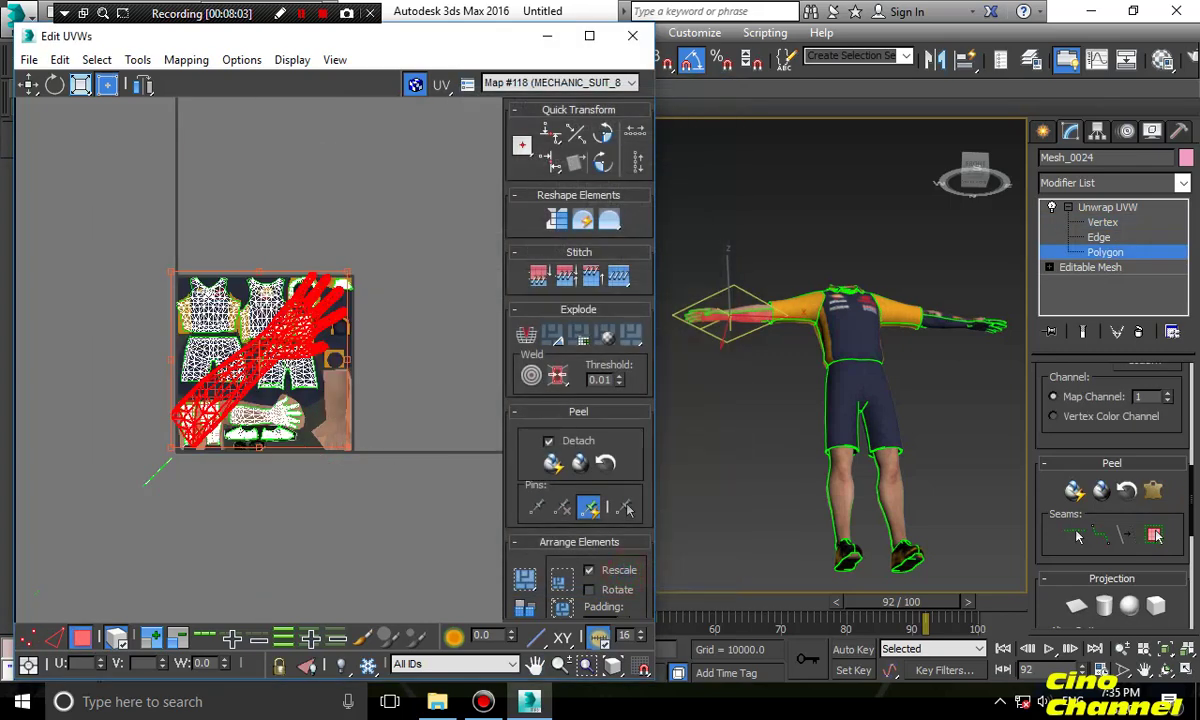
Scale down the newly pelted arm shell and park it outside the texture, below its lower edge
left_click_drag(172, 272, 217, 362)
scroll(313, 410, "up", 3)
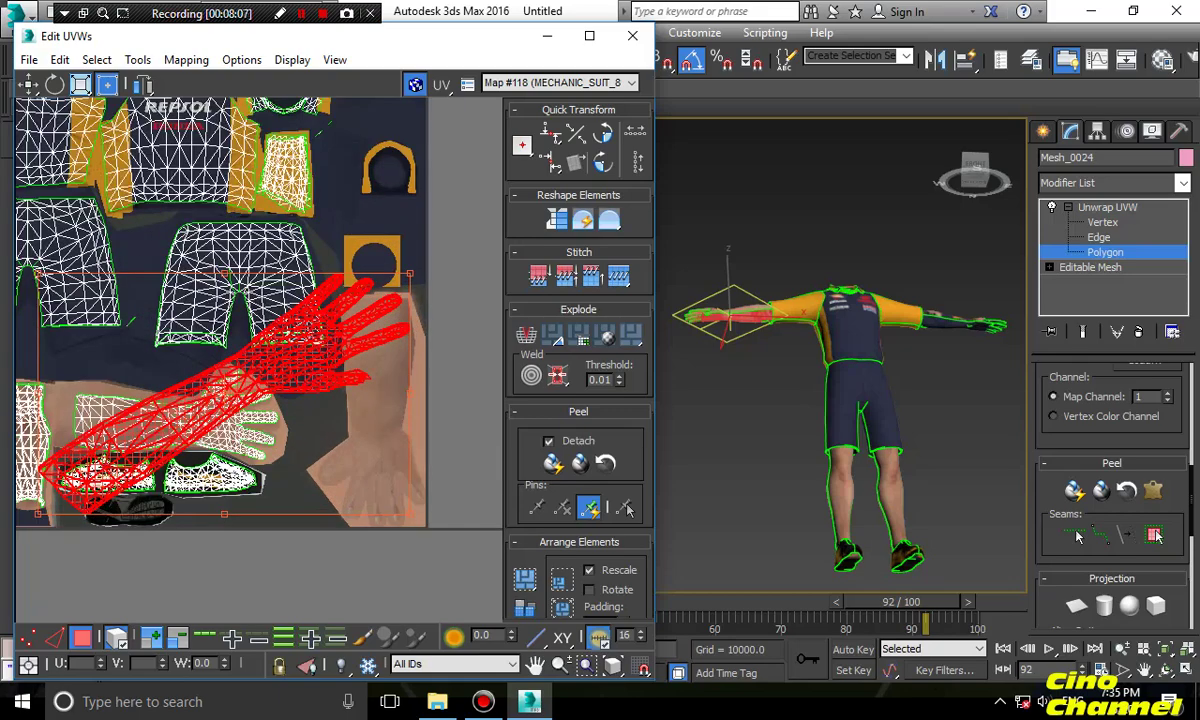
middle_click_drag(313, 410, 267, 334)
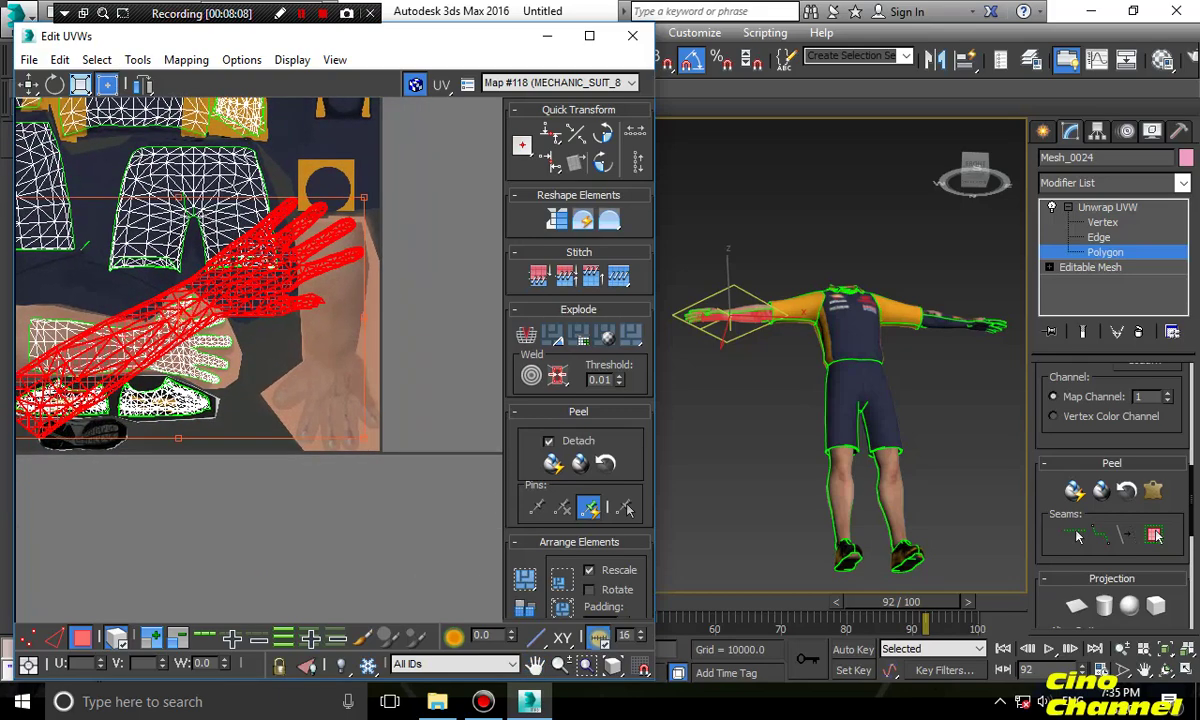
left_click_drag(250, 275, 327, 532)
Flip the fitted horizontal arm shell horizontally and turn it upright, fingers down, over the vertical painted arm
left_click(131, 341)
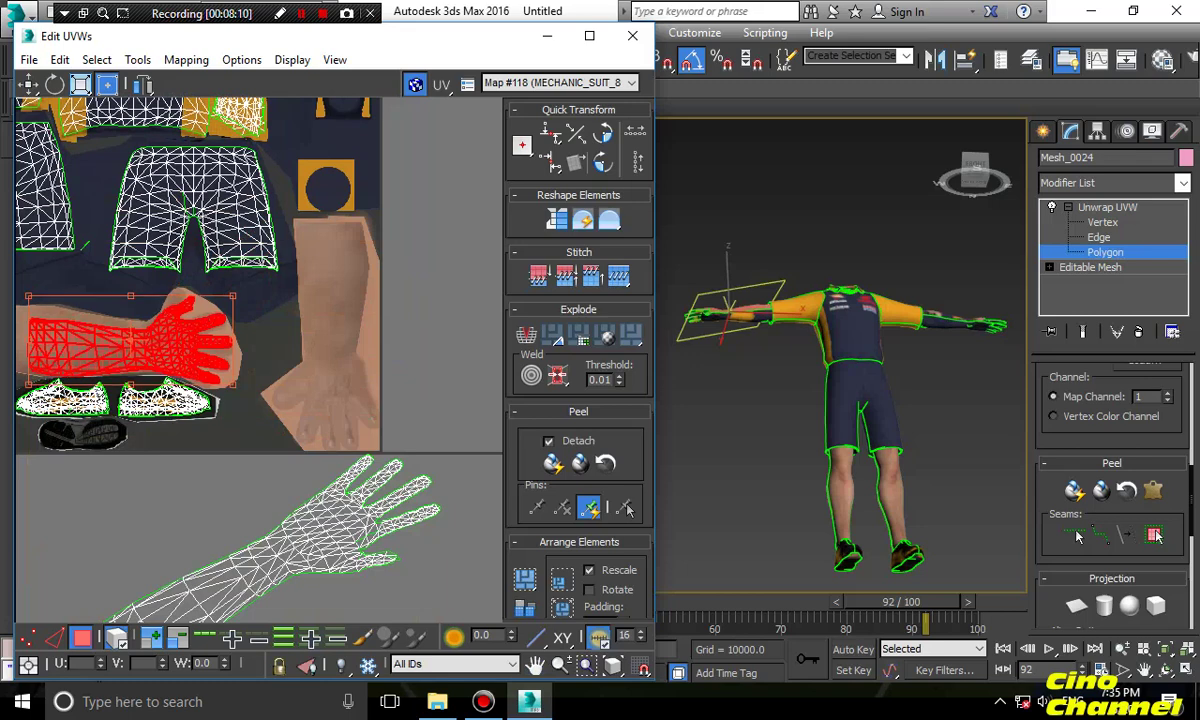
left_click_drag(130, 340, 284, 370)
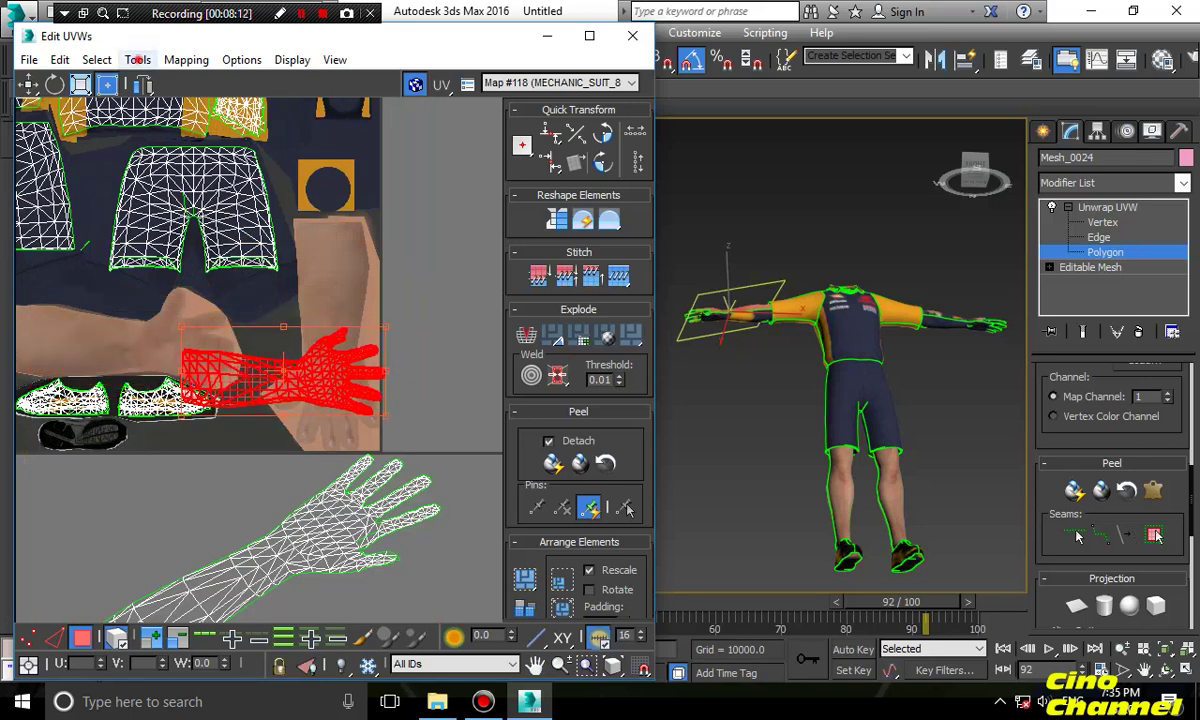
left_click(137, 59)
left_click(161, 78)
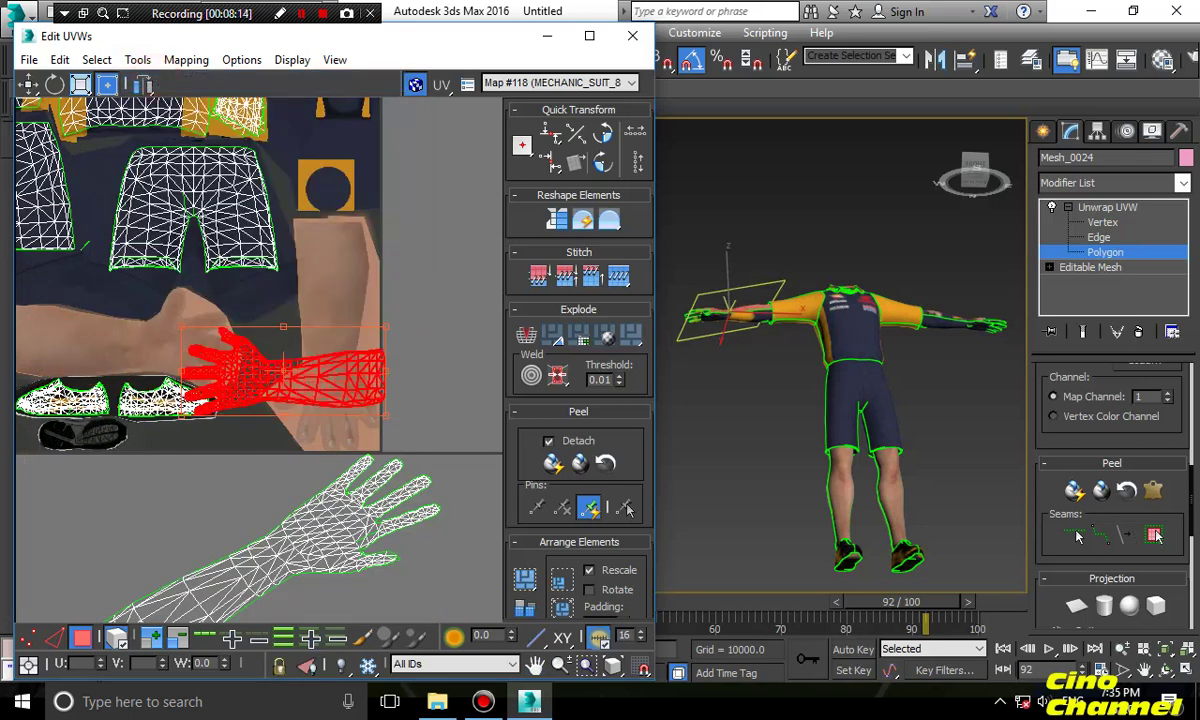
left_click_drag(282, 327, 333, 348)
scroll(335, 340, "up", 2)
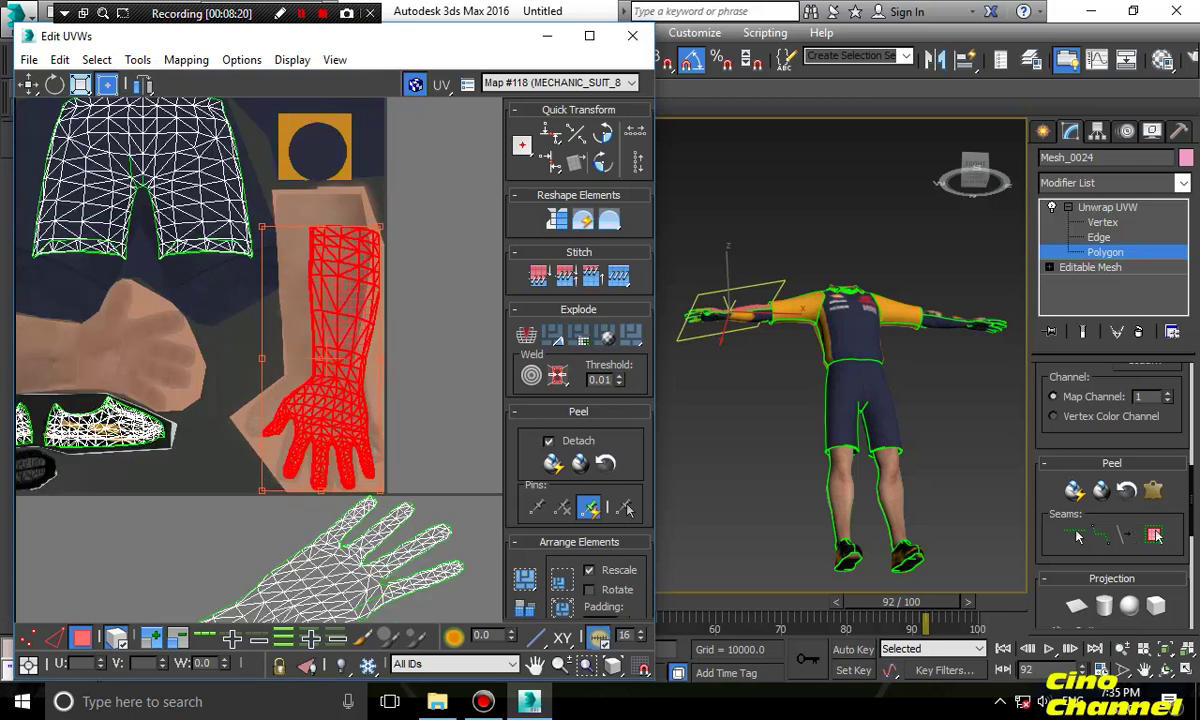
Enlarge the upright arm shell and shift it so the forearm and fingers lie inside the vertical painted arm
mouse_move(262, 226)
left_mouse_down()
mouse_move(241, 191)
mouse_move(288, 215)
mouse_move(251, 208)
left_mouse_up()
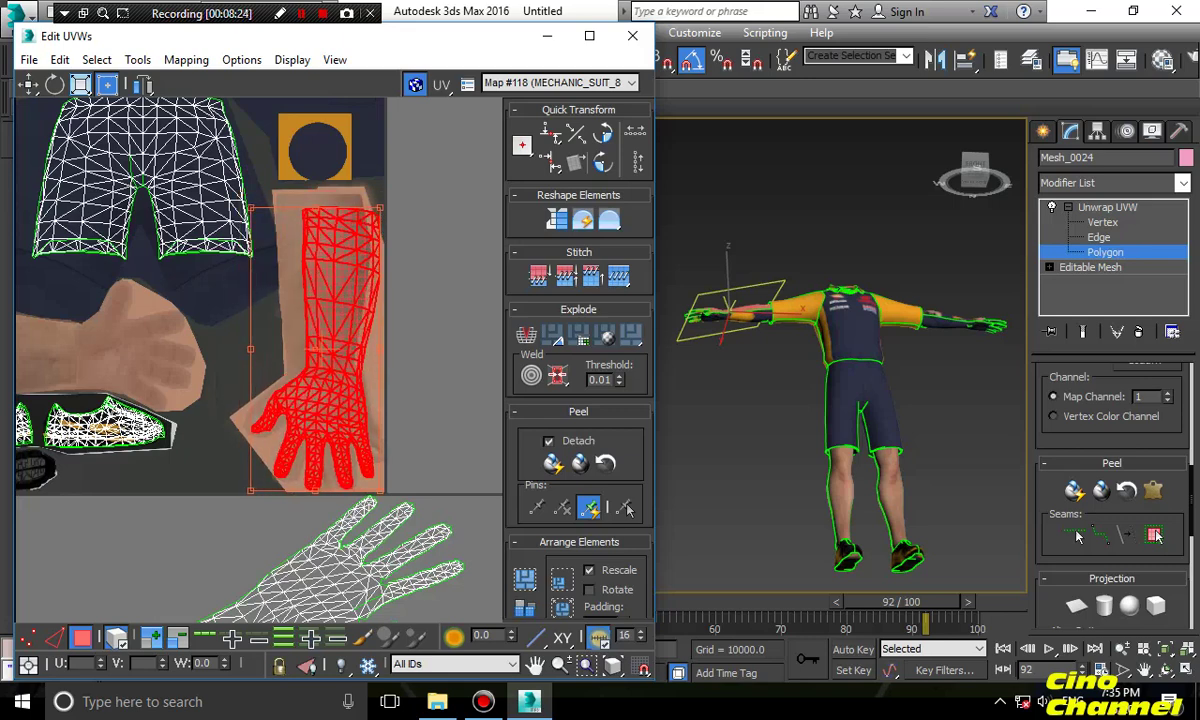
mouse_move(321, 330)
left_mouse_down()
mouse_move(310, 319)
mouse_move(316, 337)
left_mouse_up()
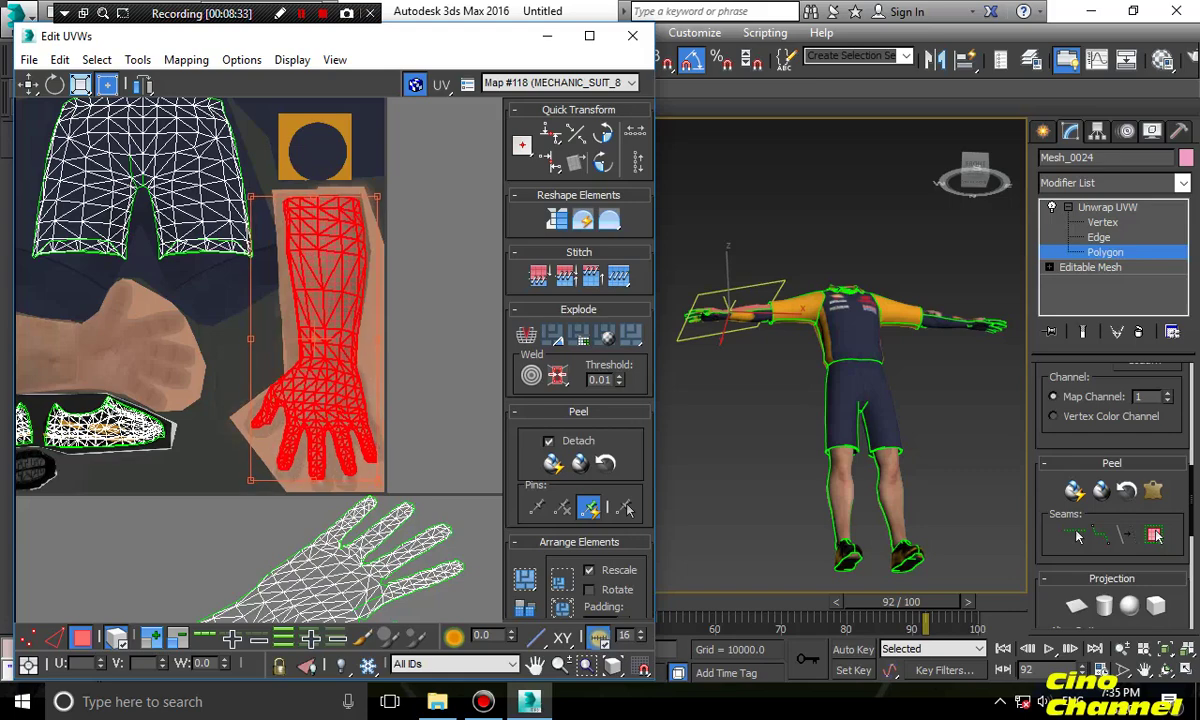
scroll(394, 352, "down", 2)
middle_click_drag(394, 352, 427, 221)
scroll(394, 312, "up", 4)
mouse_move(405, 414)
left_mouse_down()
mouse_move(402, 428)
mouse_move(403, 416)
left_mouse_up()
left_click_drag(316, 336, 316, 340)
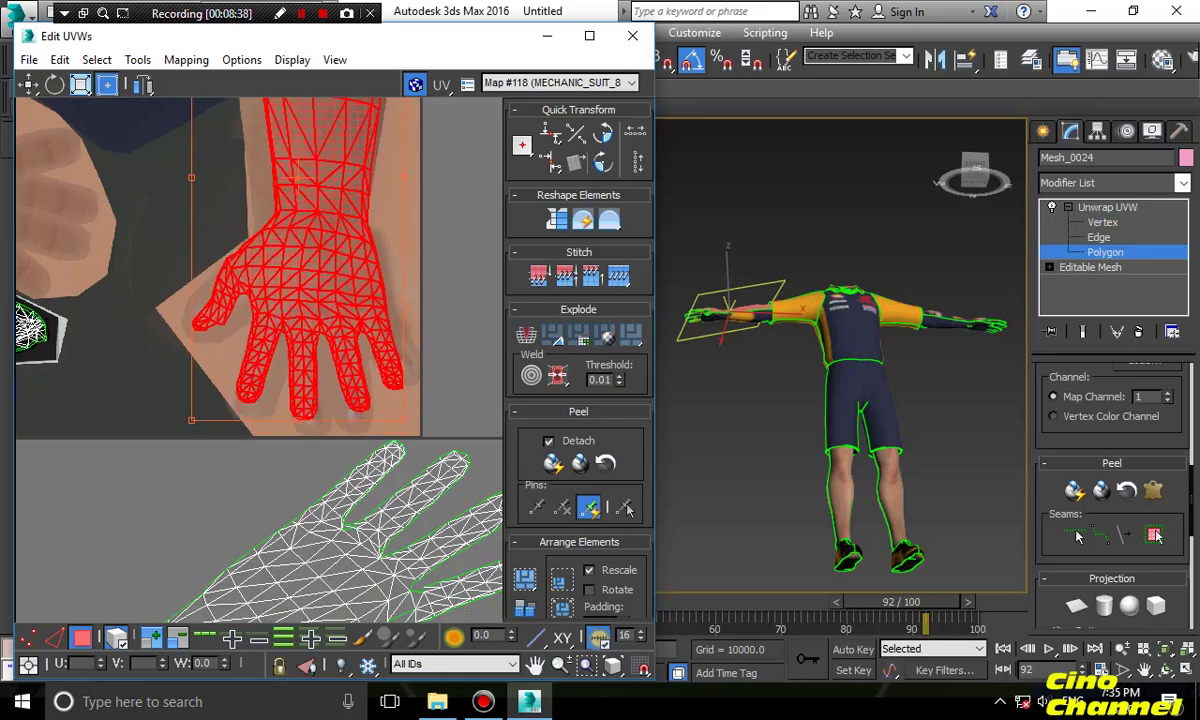
Mirror the upright arm shell horizontally, place it on the vertical painted arm and shrink it to fit within the drawing
left_click(1073, 490)
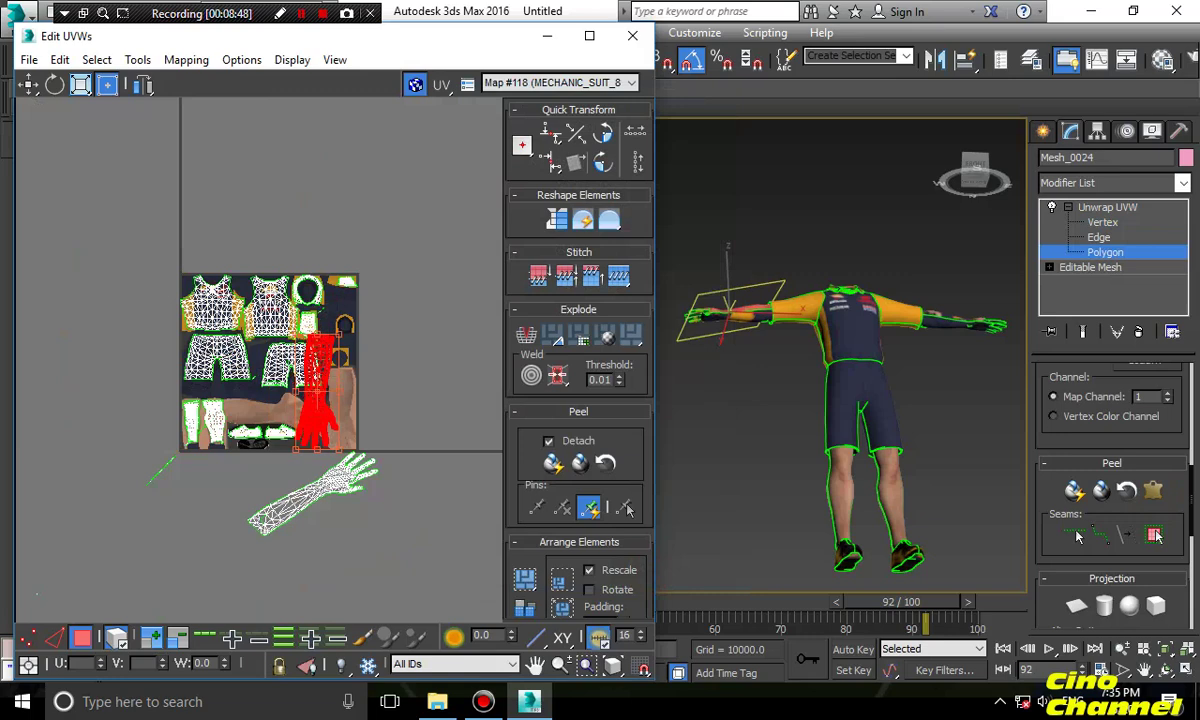
left_click(137, 59)
left_click(158, 80)
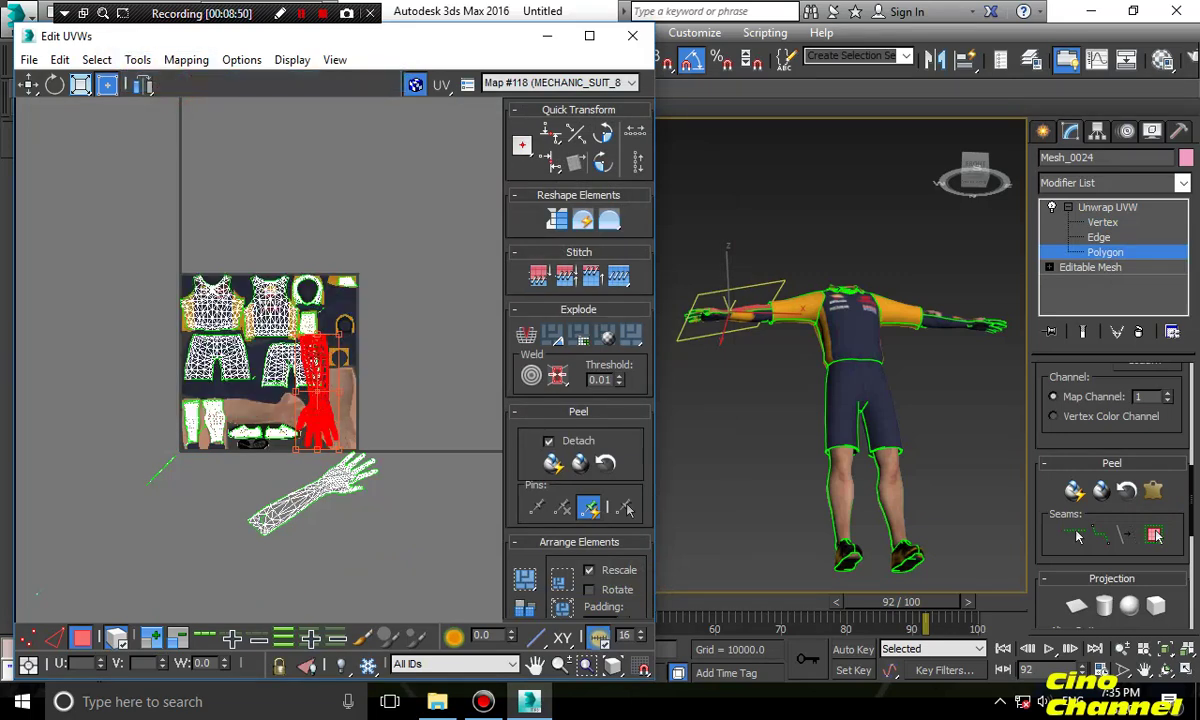
scroll(330, 432, "up", 3)
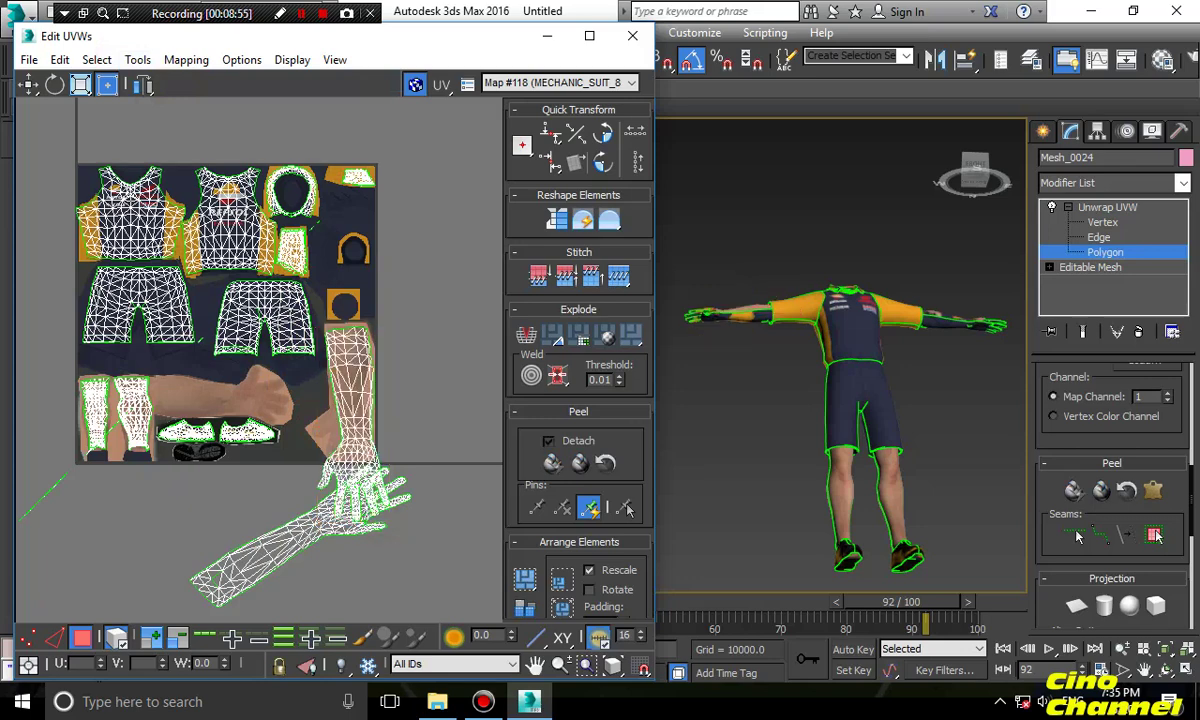
left_click_drag(390, 521, 377, 456)
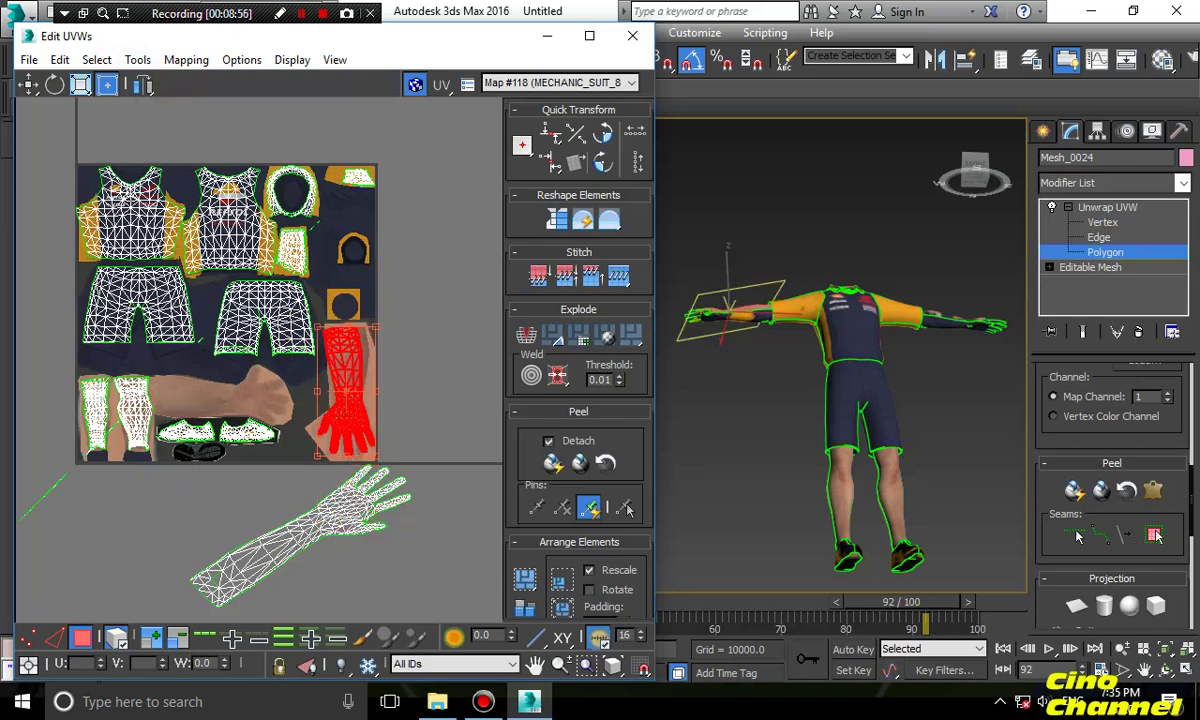
Fine-tune the upright shell's size and position over the vertical painted forearm and hand
scroll(378, 457, "up", 3)
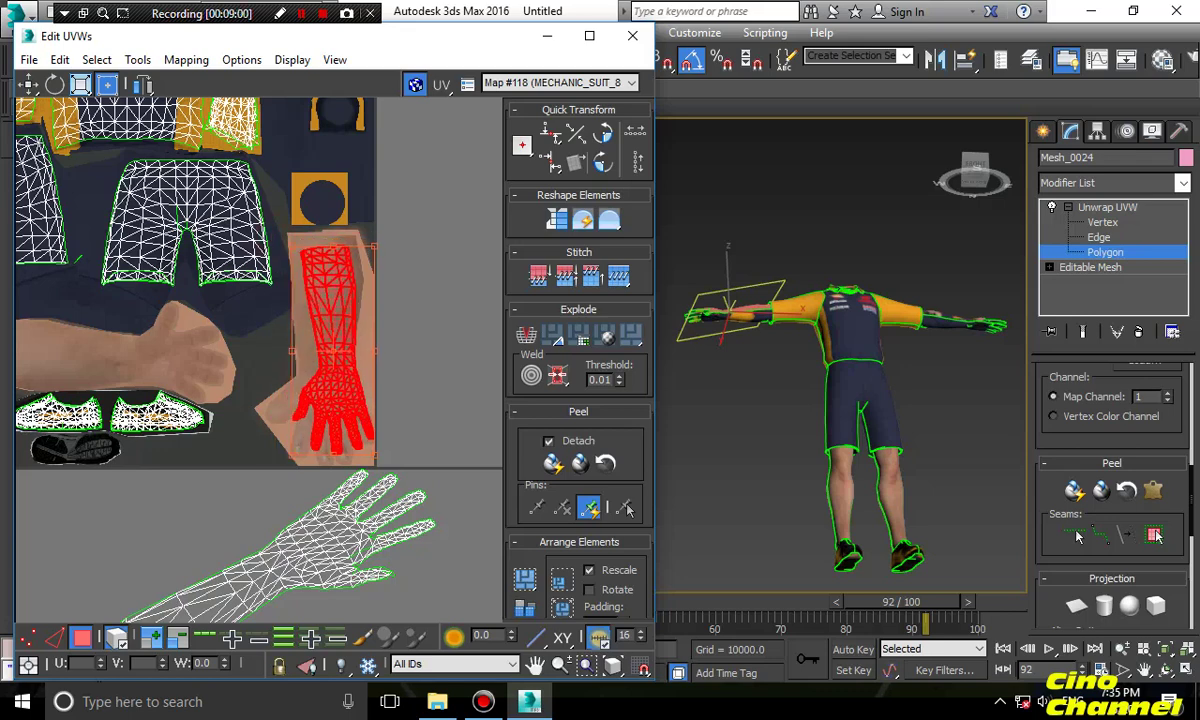
scroll(323, 247, "up", 2)
left_click_drag(341, 232, 357, 233)
left_click_drag(348, 310, 346, 313)
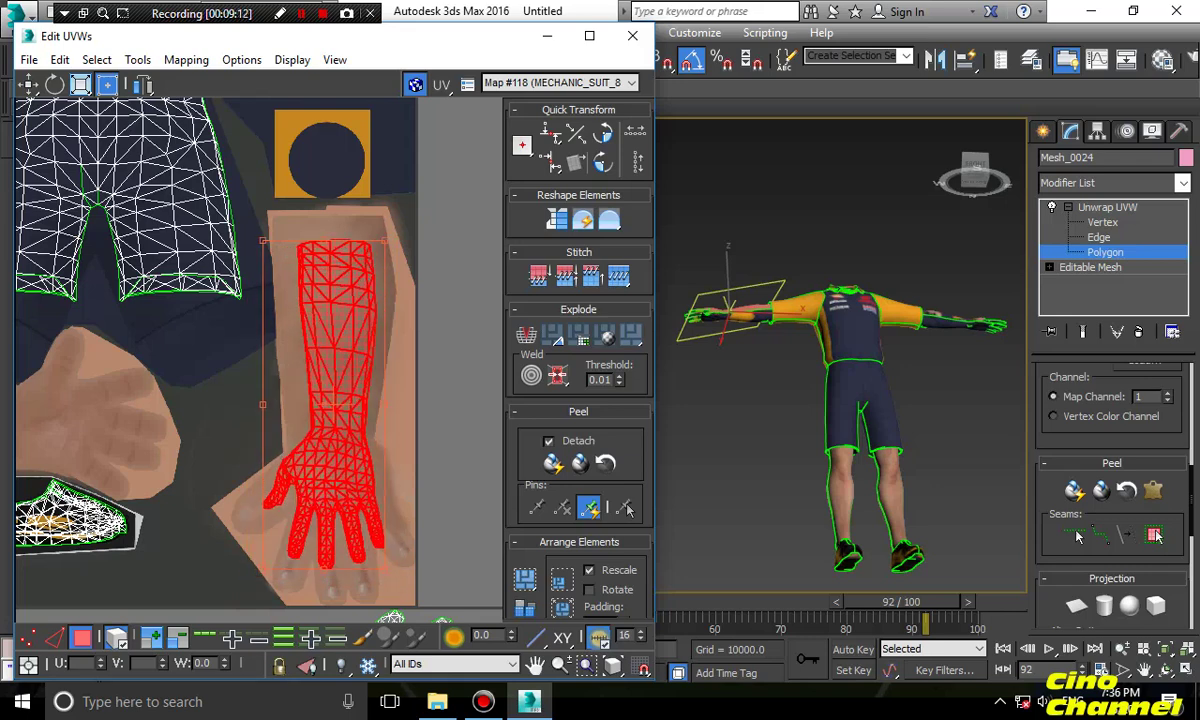
Check the back of the hand on the model and enlarge the upright arm shell toward the painted fingertips
left_click(758, 458)
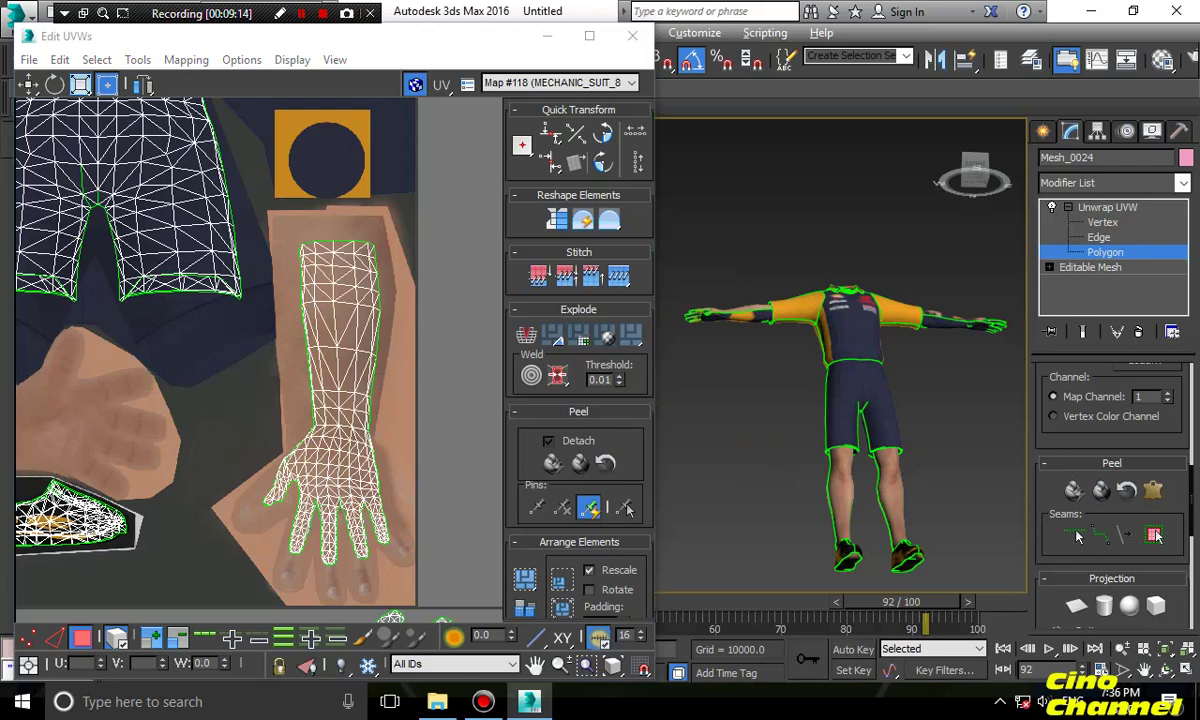
middle_click_drag(758, 458, 846, 556, "alt")
scroll(840, 400, "up", 6)
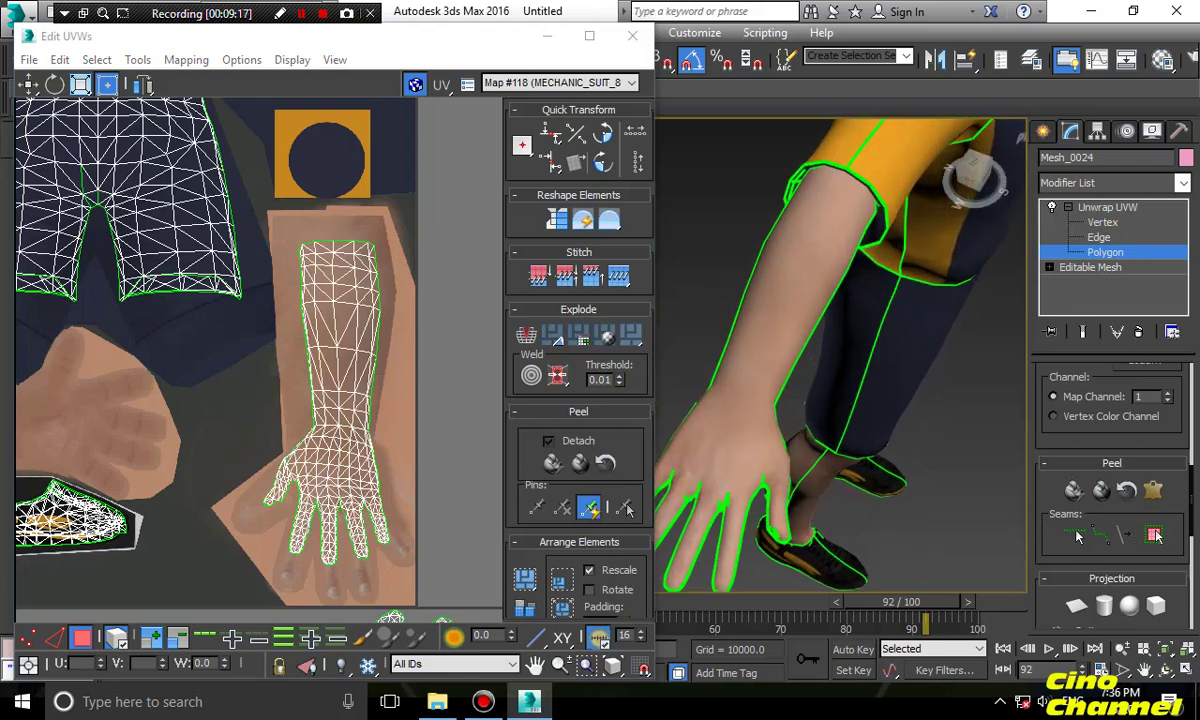
middle_click_drag(790, 440, 872, 328)
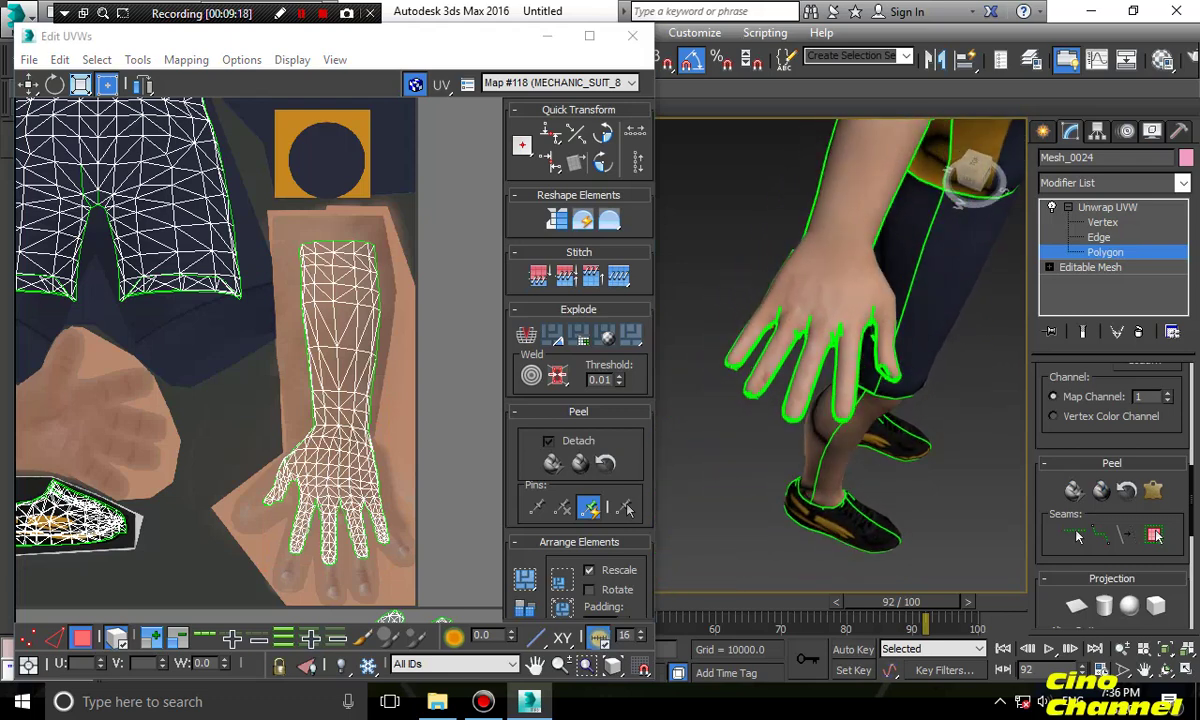
left_click(335, 400)
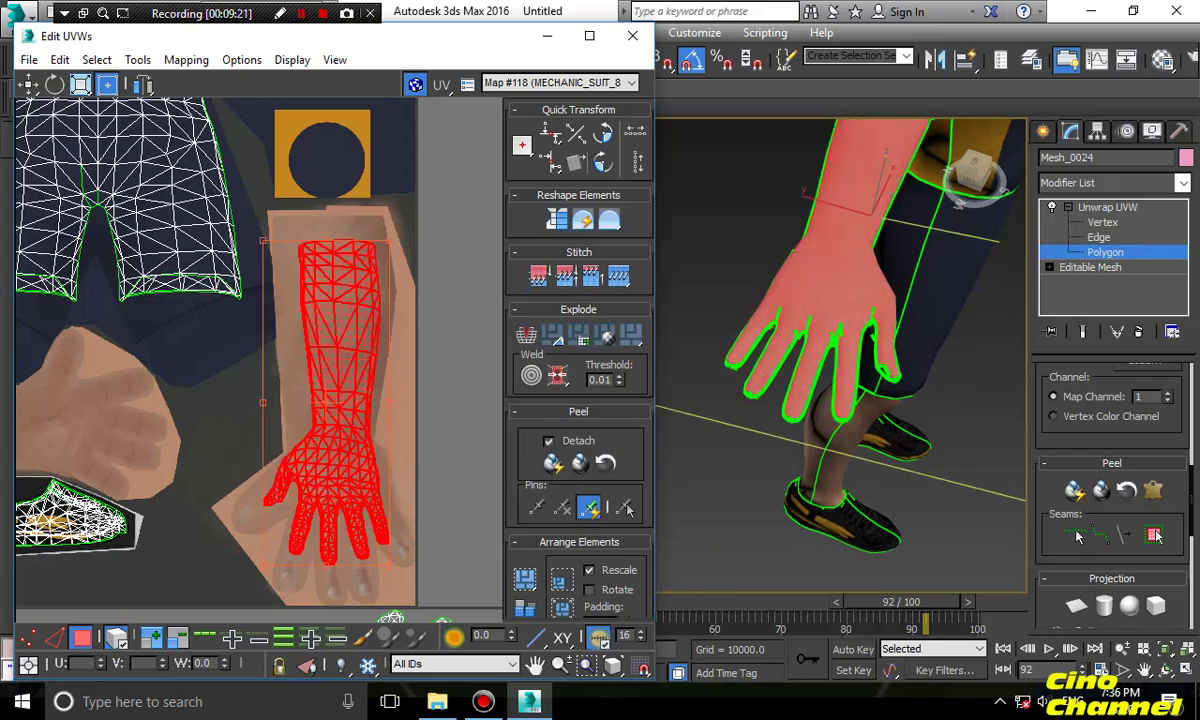
left_click(382, 572)
left_click(361, 549)
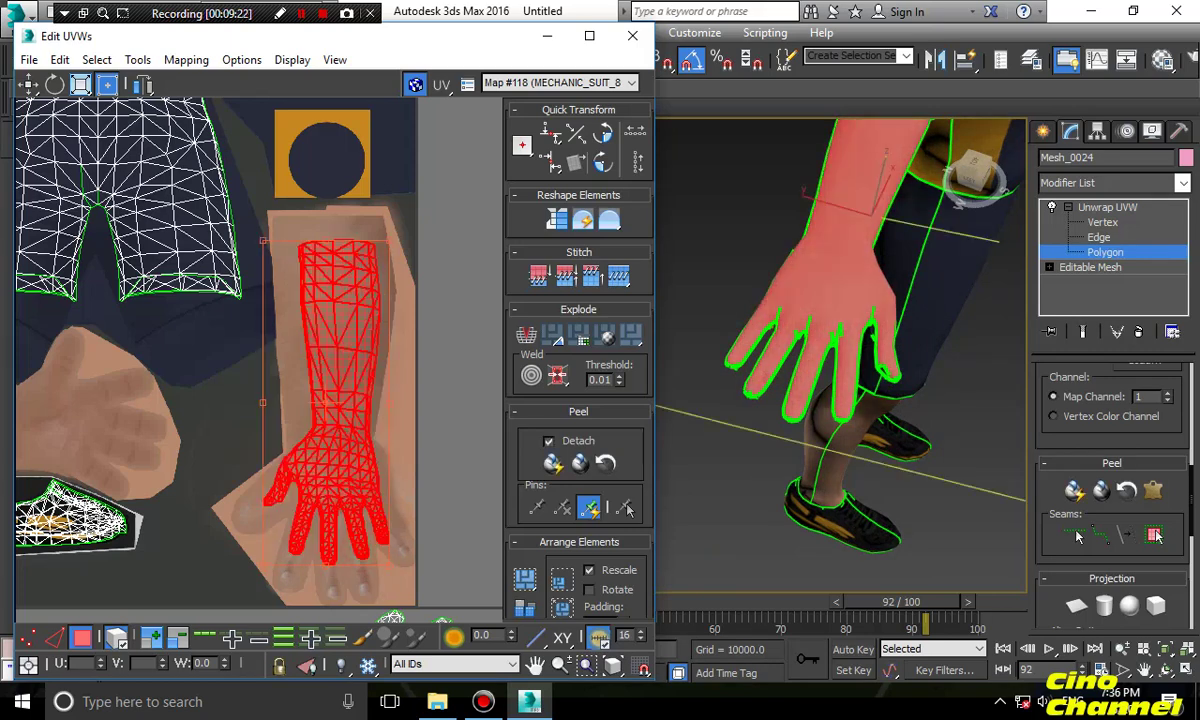
left_click_drag(388, 564, 398, 598)
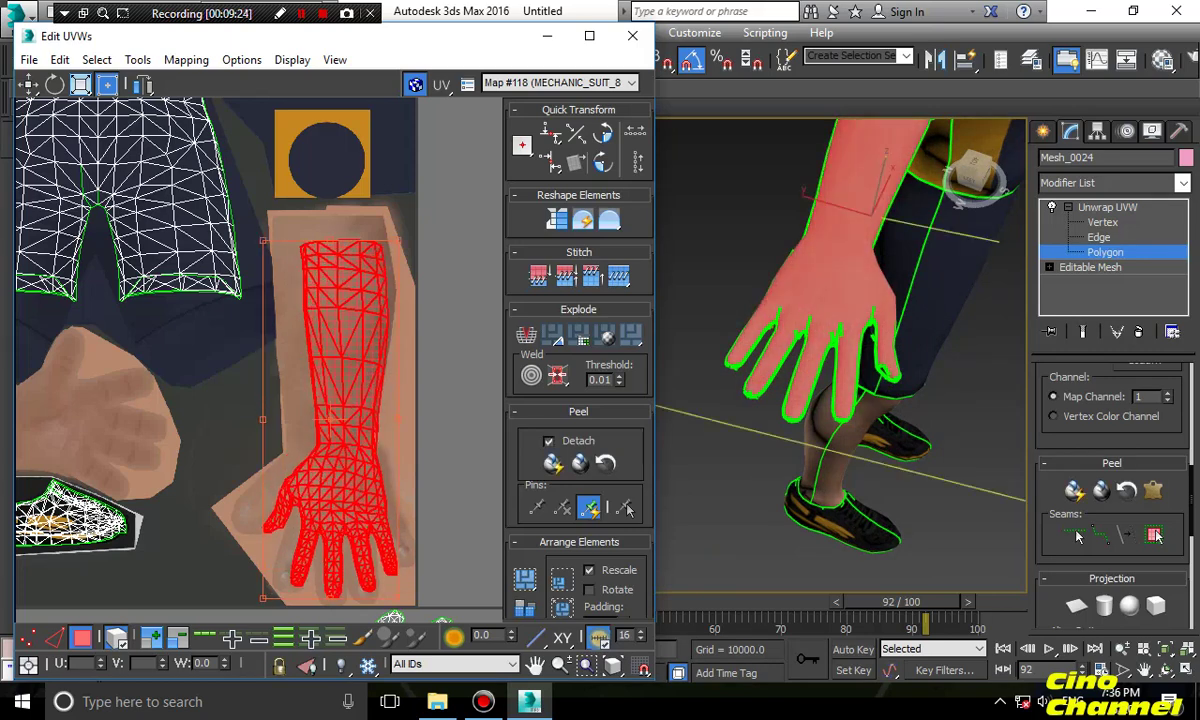
left_click(768, 493)
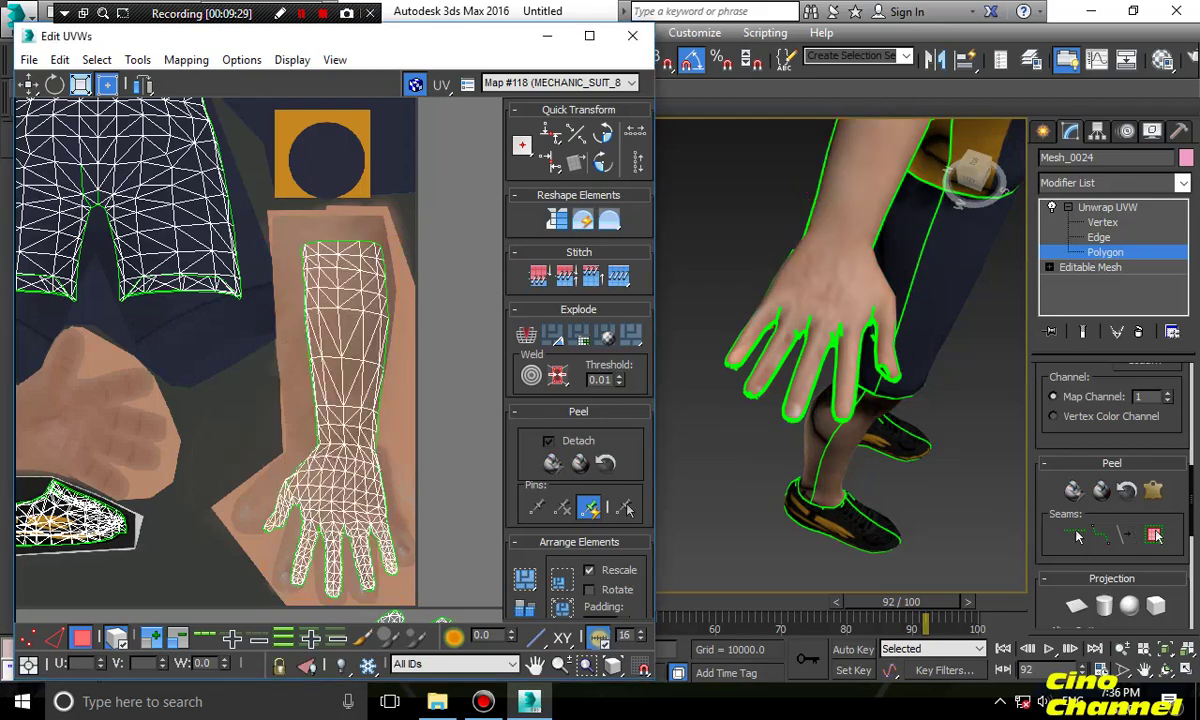
Select the arm shell parked below the texture and move it over the horizontal painted arm above the shoes
scroll(438, 377, "down", 10)
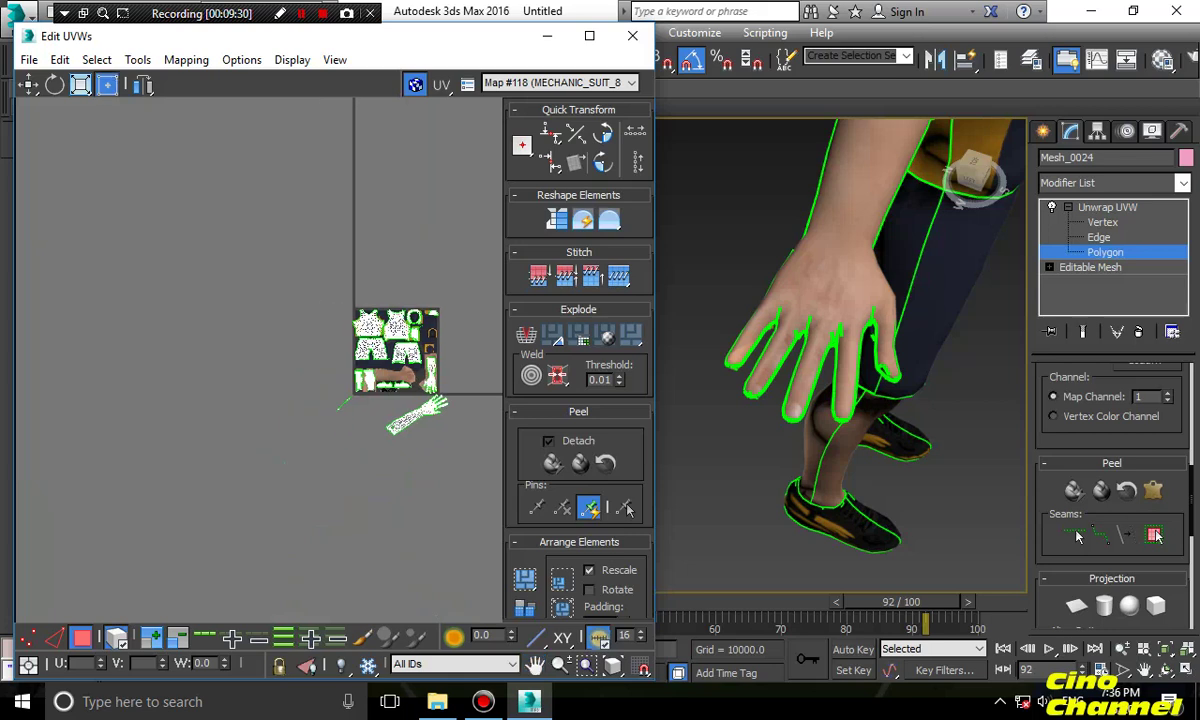
scroll(156, 369, "down", 2)
middle_click_drag(156, 369, 270, 401)
scroll(270, 401, "down", 2)
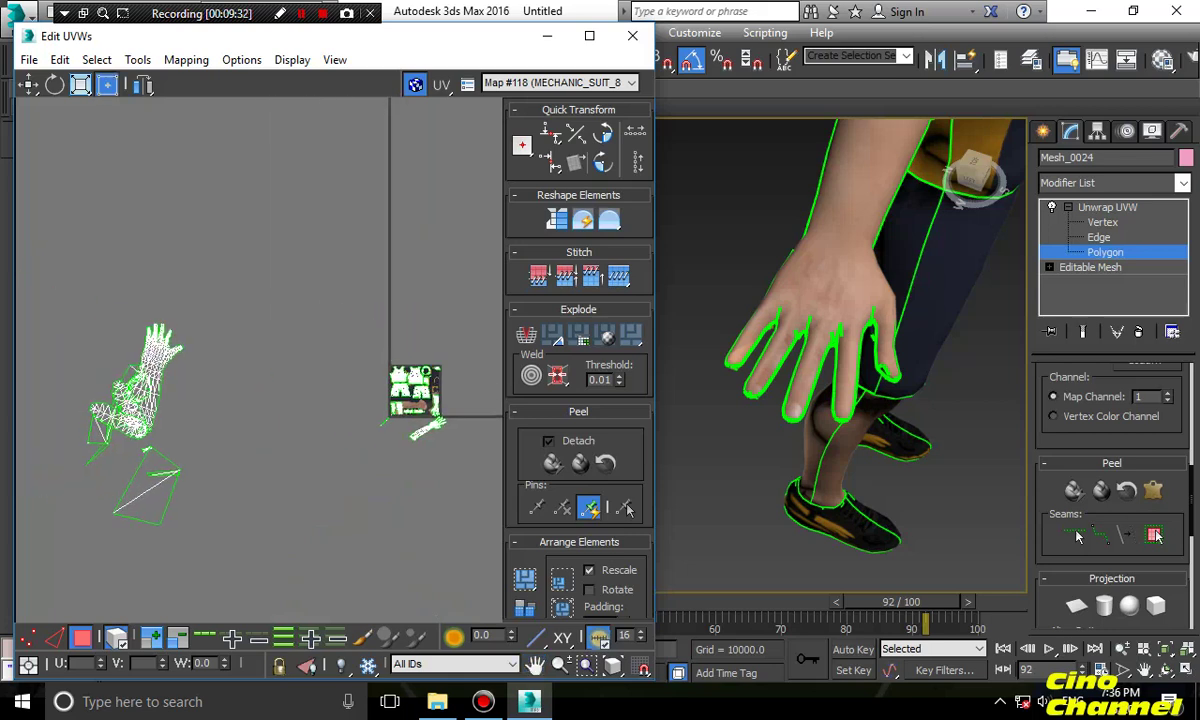
middle_click_drag(850, 350, 750, 308)
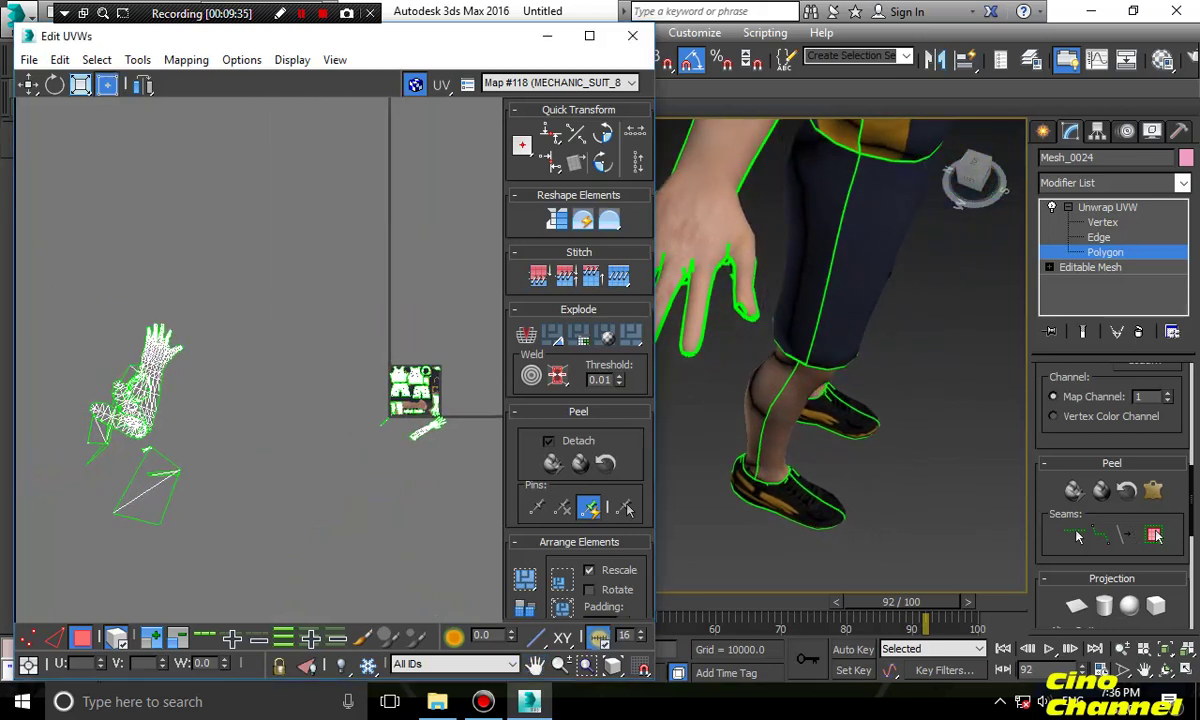
left_click(425, 428)
scroll(428, 426, "up", 5)
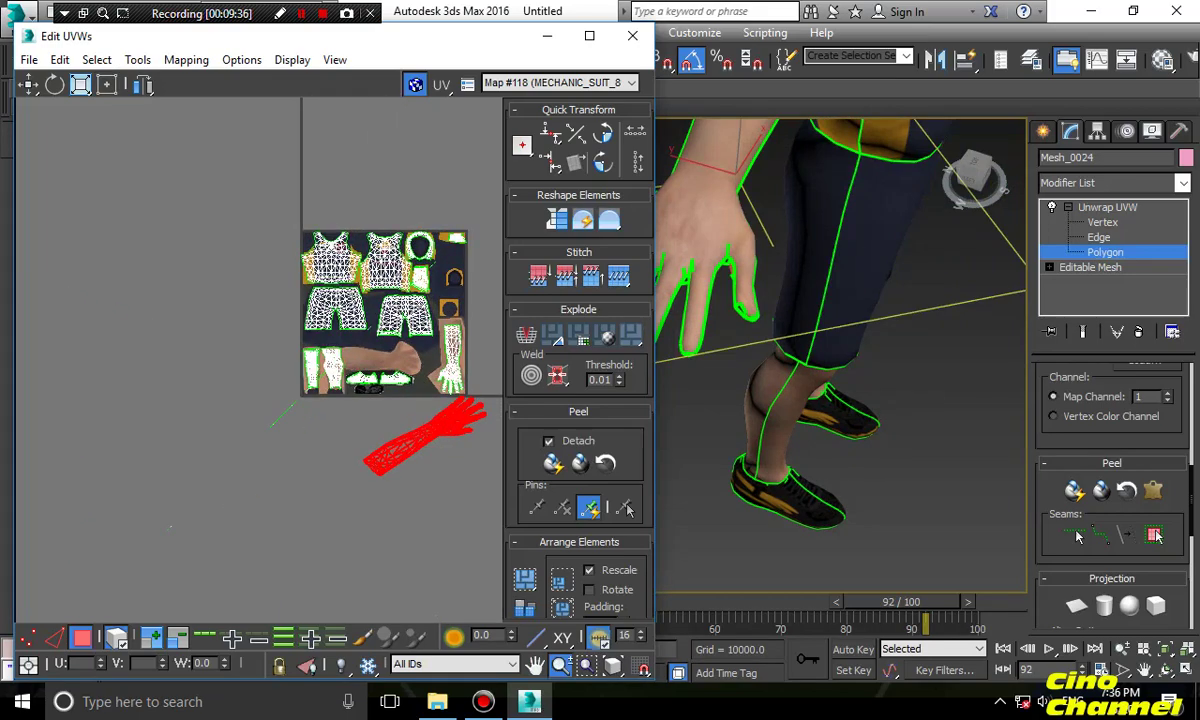
scroll(432, 352, "up", 5)
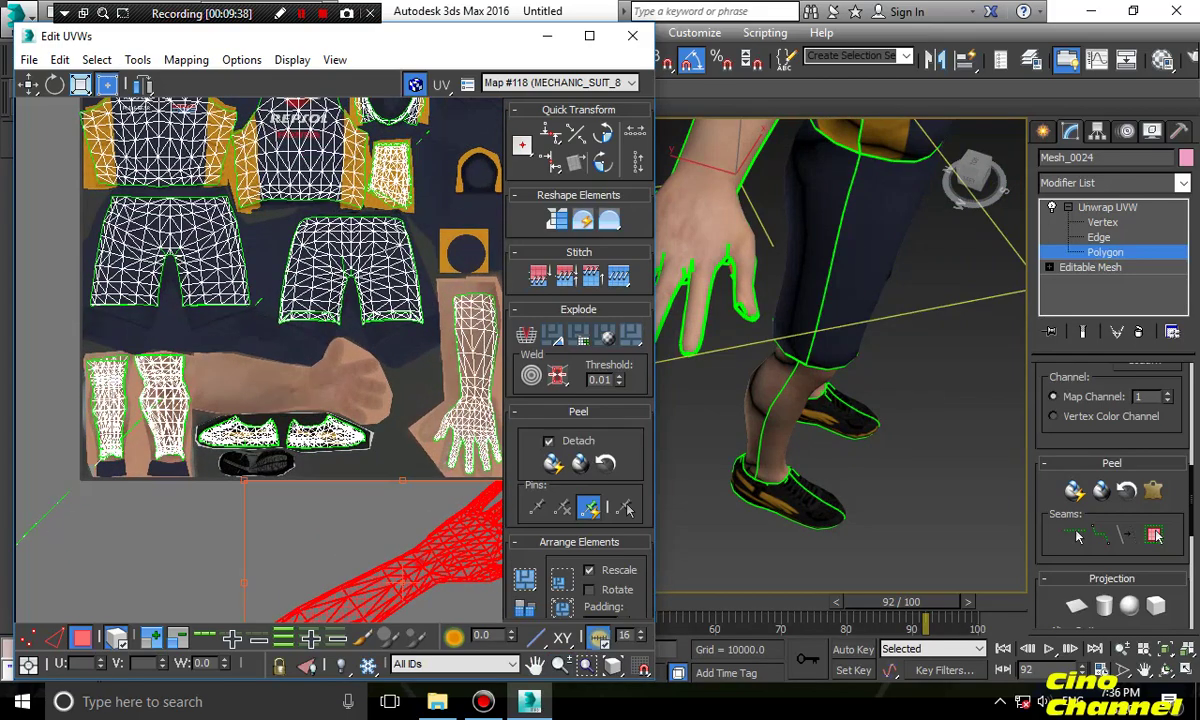
left_click_drag(428, 562, 291, 416)
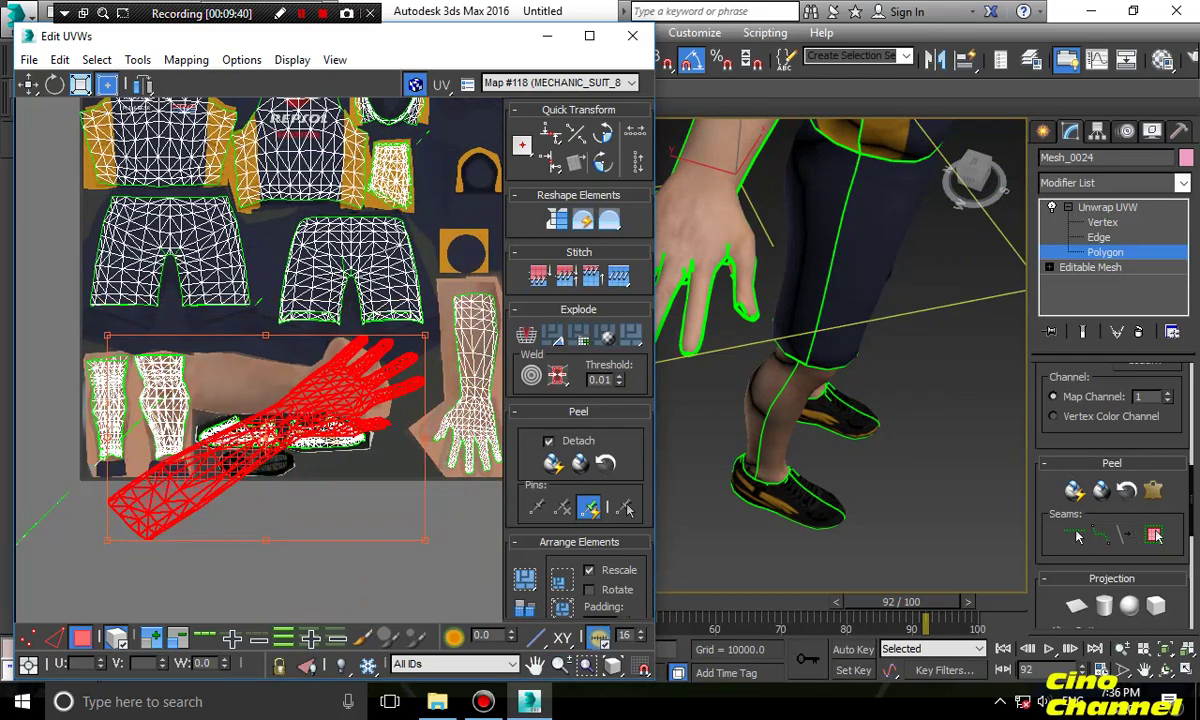
Flip the selected arm shell horizontally, rotate it level, shrink it and place it on the horizontal painted arm above the shoes
left_click(137, 59)
left_click(175, 81)
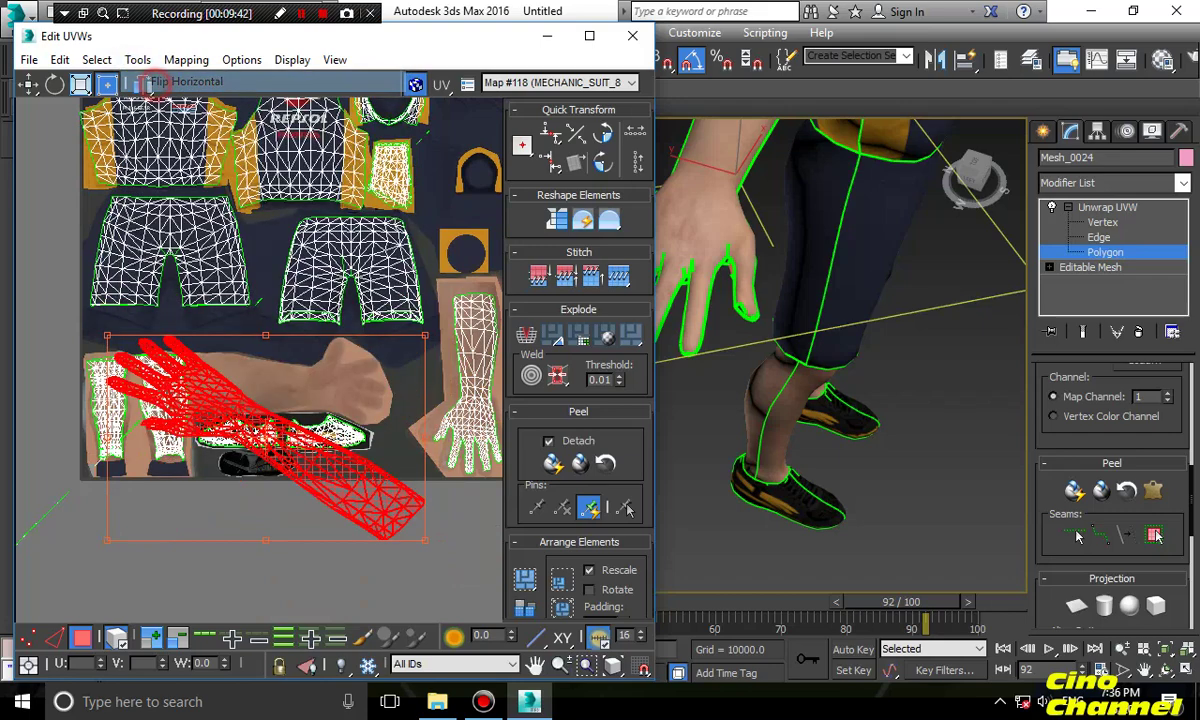
mouse_move(266, 418)
left_mouse_down()
mouse_move(260, 517)
mouse_move(281, 445)
mouse_move(295, 485)
mouse_move(282, 416)
left_mouse_up()
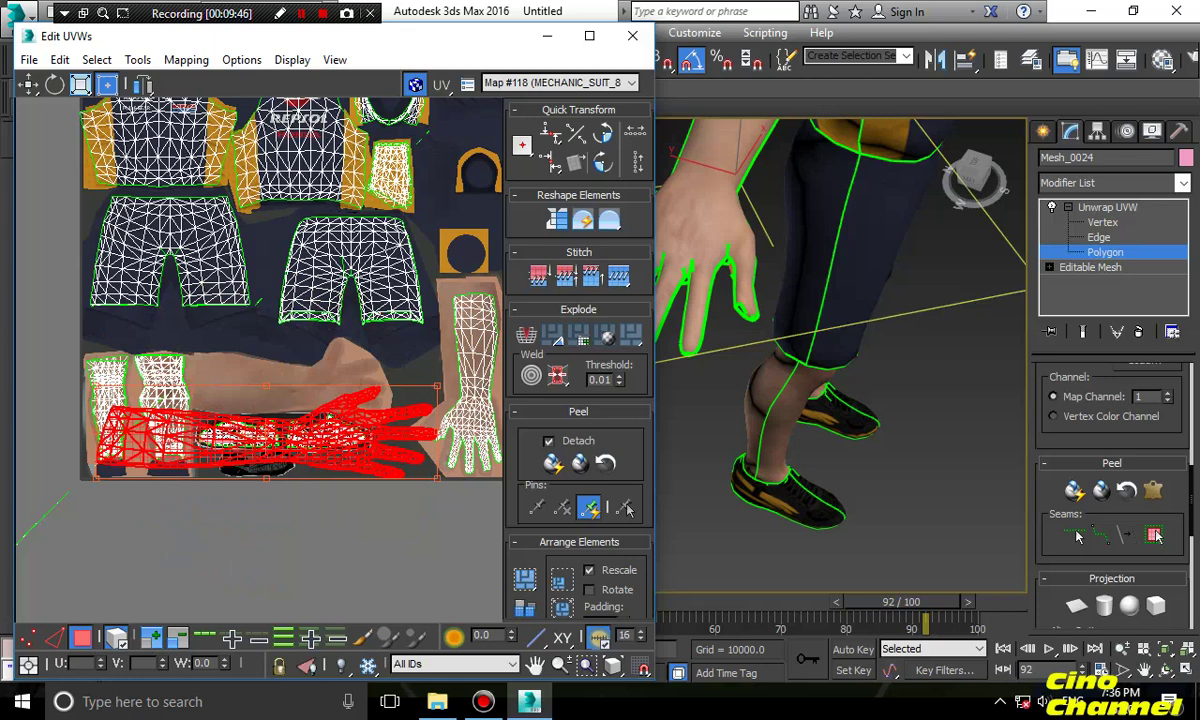
left_click_drag(96, 386, 325, 426)
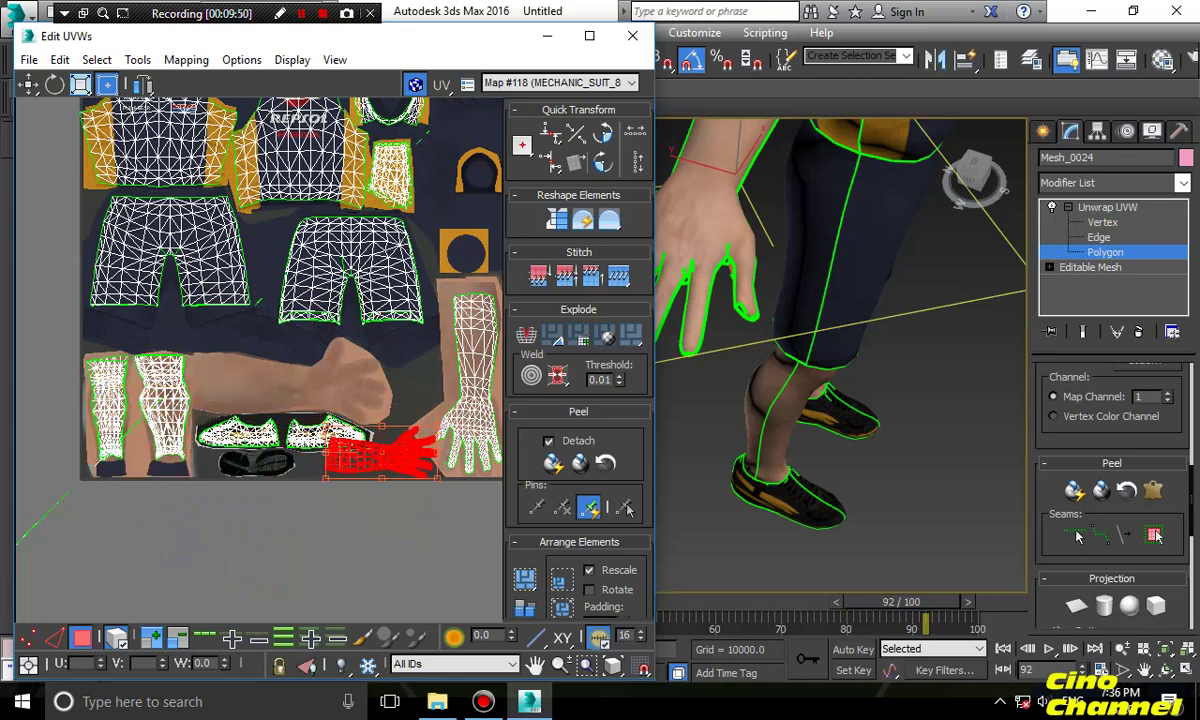
left_click_drag(380, 455, 297, 395)
scroll(307, 400, "up", 4)
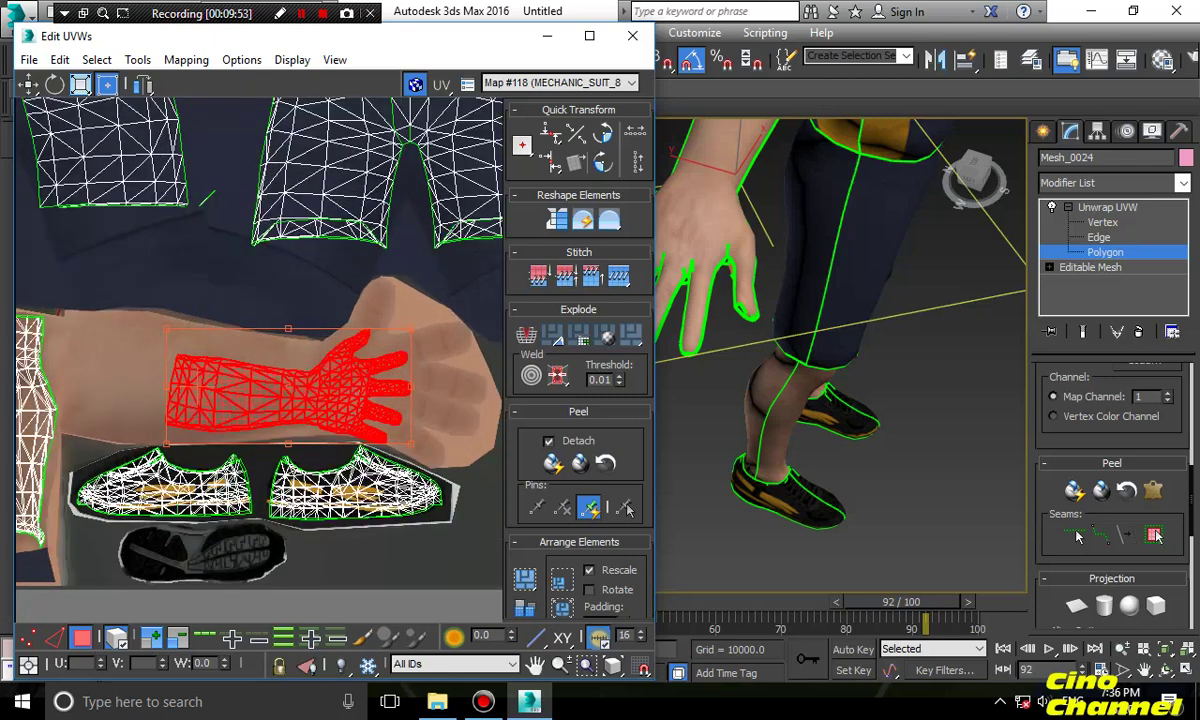
Stretch the horizontal arm shell toward the elbow and fingertips so it fills the painted forearm and hand
left_click_drag(411, 328, 445, 300)
left_click_drag(166, 300, 78, 298)
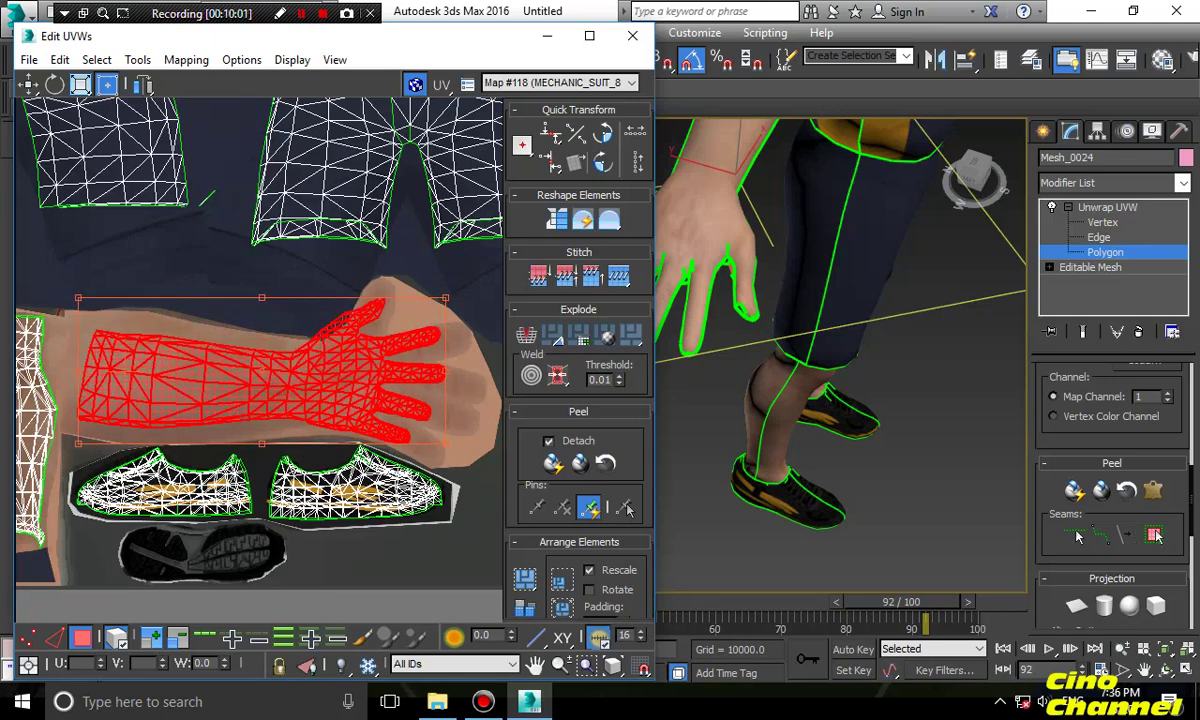
left_click_drag(445, 298, 465, 300)
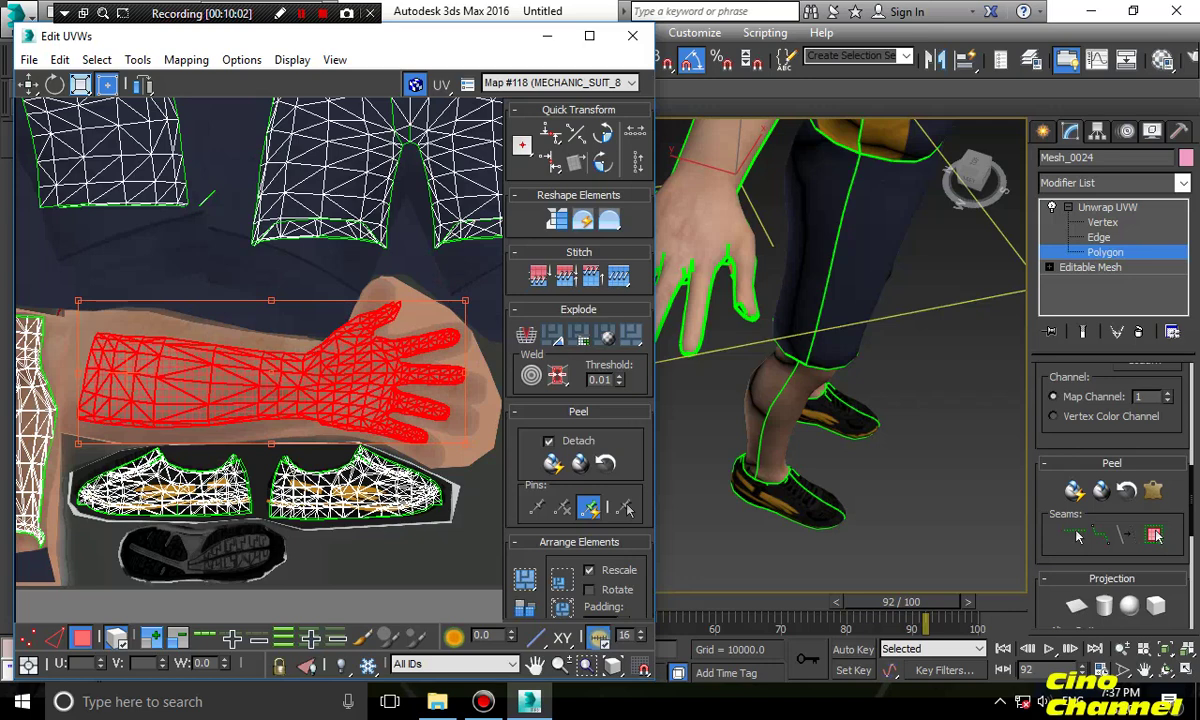
left_click(330, 268)
left_click(352, 400)
left_click_drag(465, 443, 470, 455)
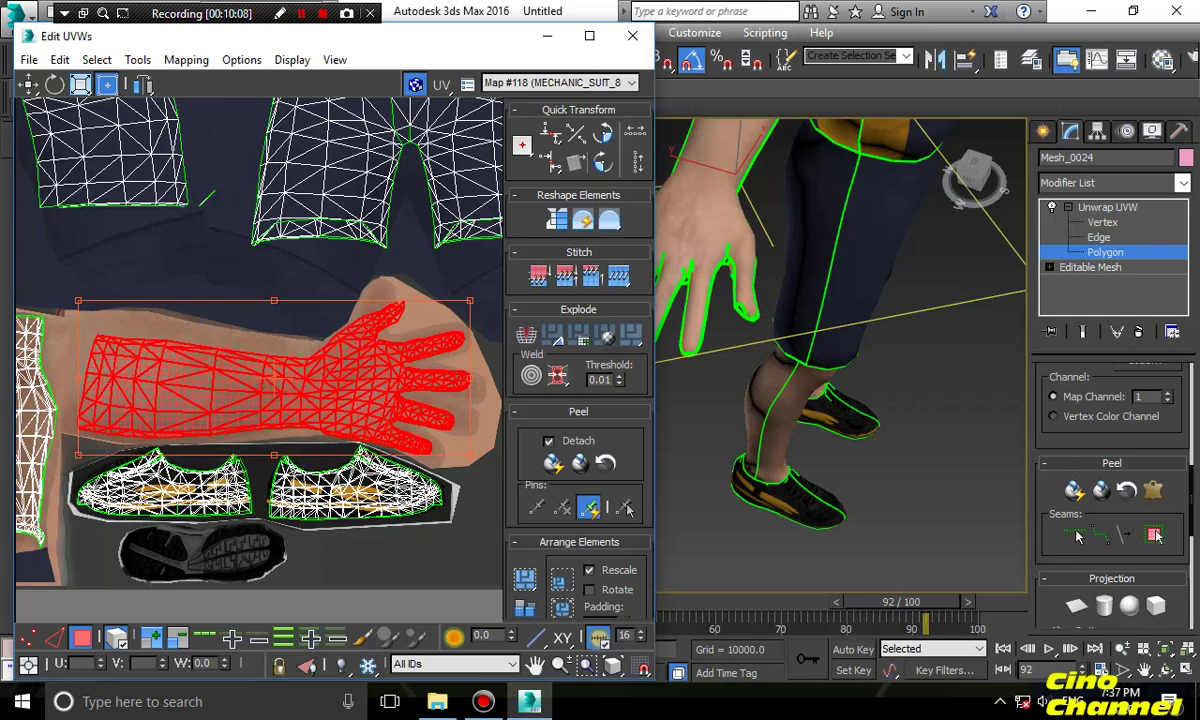
middle_click_drag(470, 455, 301, 395)
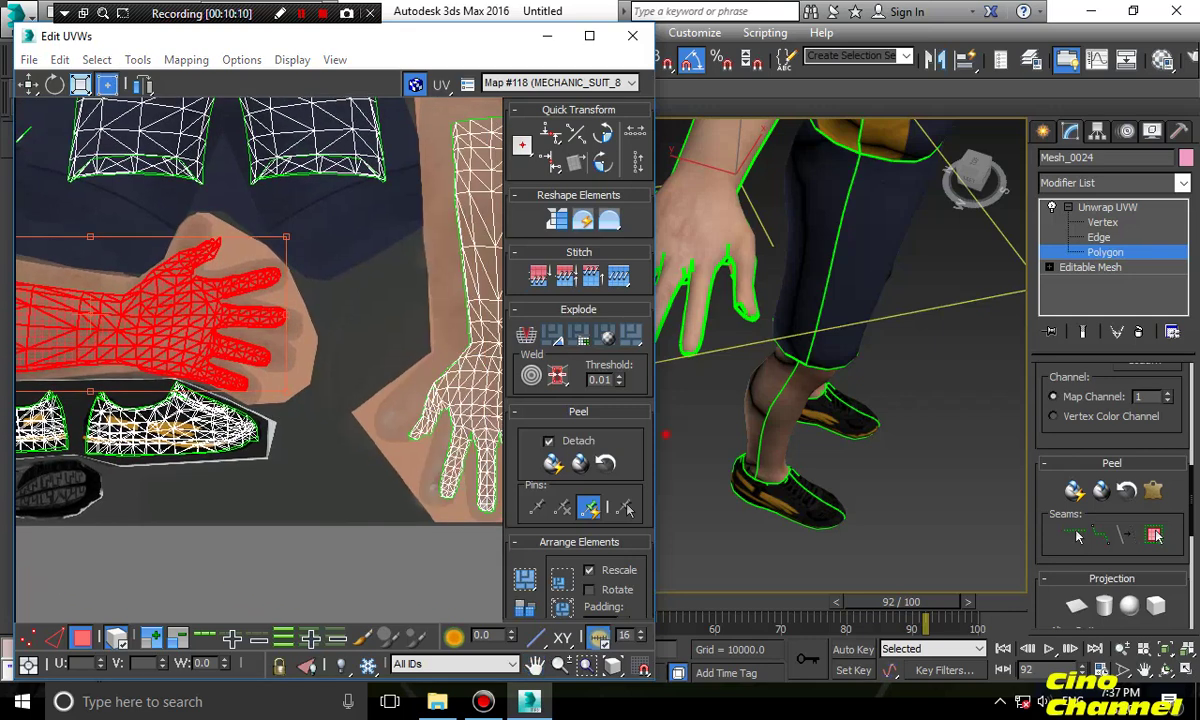
Examine the textured legs, shorts, shirt and arms on the model from several angles, along with the whole UV layout
left_click(920, 380)
scroll(920, 380, "down", 10)
middle_click_drag(920, 380, 914, 512, "alt")
middle_click_drag(914, 512, 900, 482, "alt")
scroll(842, 525, "up", 10)
scroll(810, 400, "down", 4)
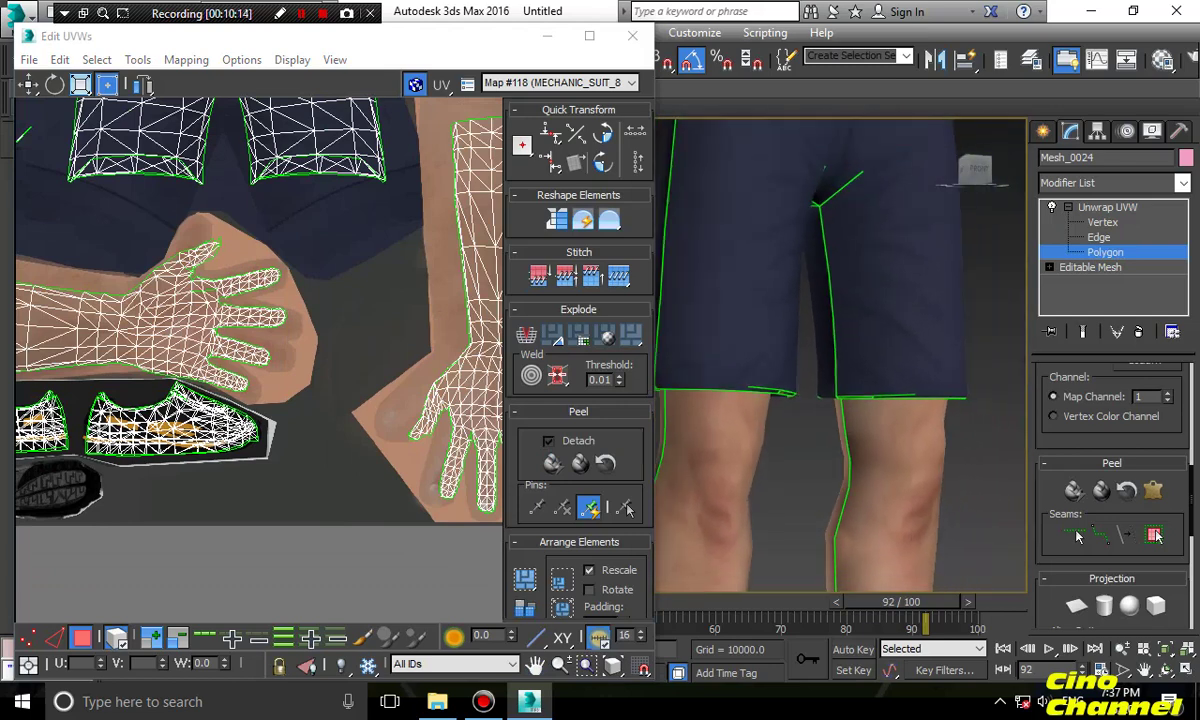
middle_click_drag(810, 400, 835, 395, "alt")
scroll(835, 350, "down", 3)
middle_click_drag(835, 280, 975, 545)
scroll(845, 390, "down", 1)
middle_click_drag(845, 390, 815, 385, "alt")
scroll(845, 400, "up", 2)
scroll(835, 400, "down", 3)
scroll(835, 400, "down", 4)
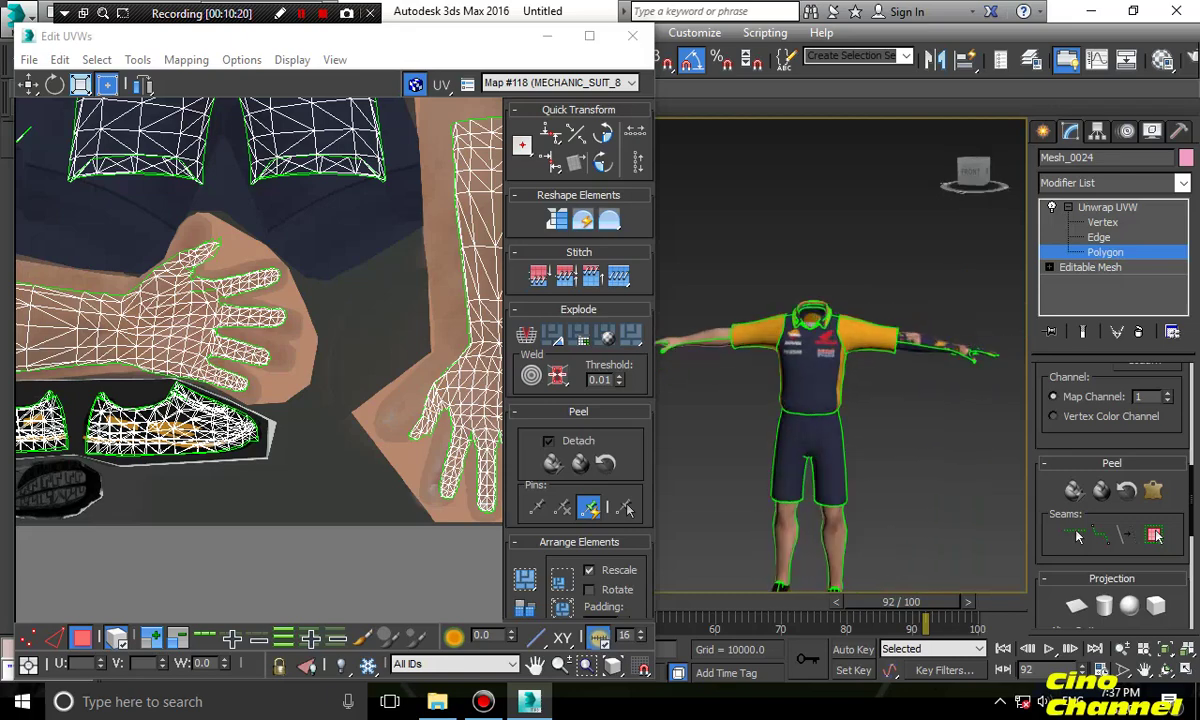
scroll(340, 412, "down", 4)
mouse_move(330, 510)
middle_mouse_down()
mouse_move(340, 412)
mouse_move(322, 510)
middle_mouse_up()
middle_click_drag(310, 400, 310, 454)
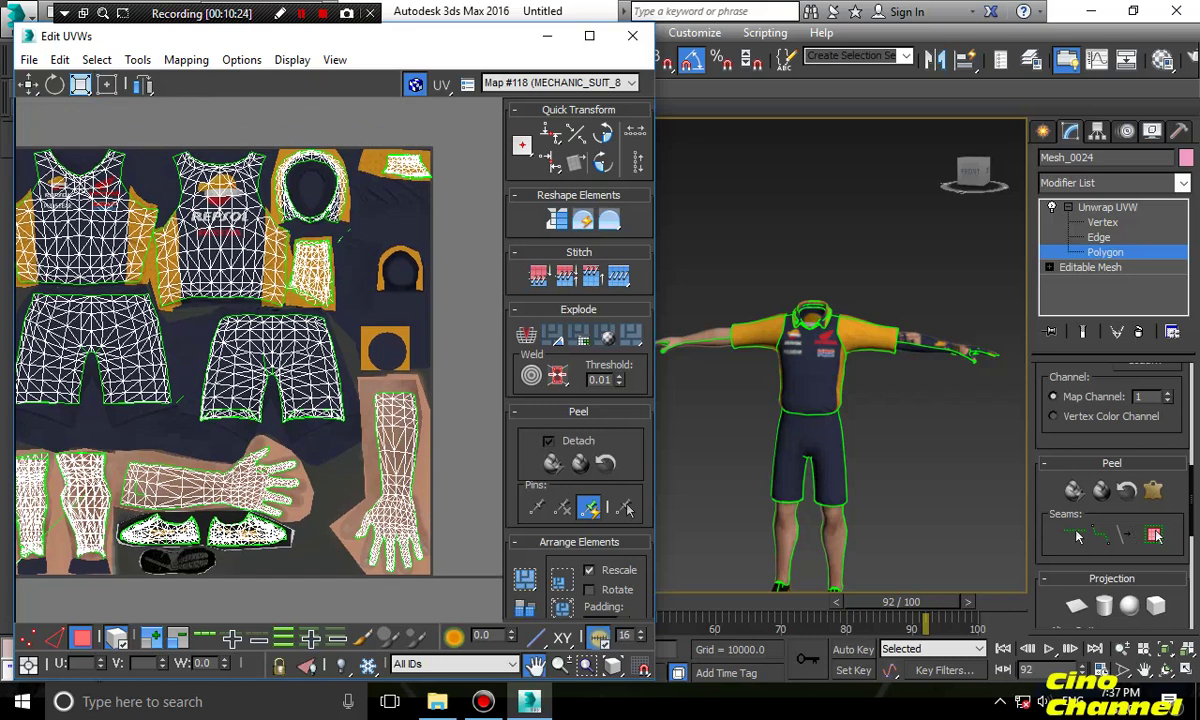
left_click(107, 85)
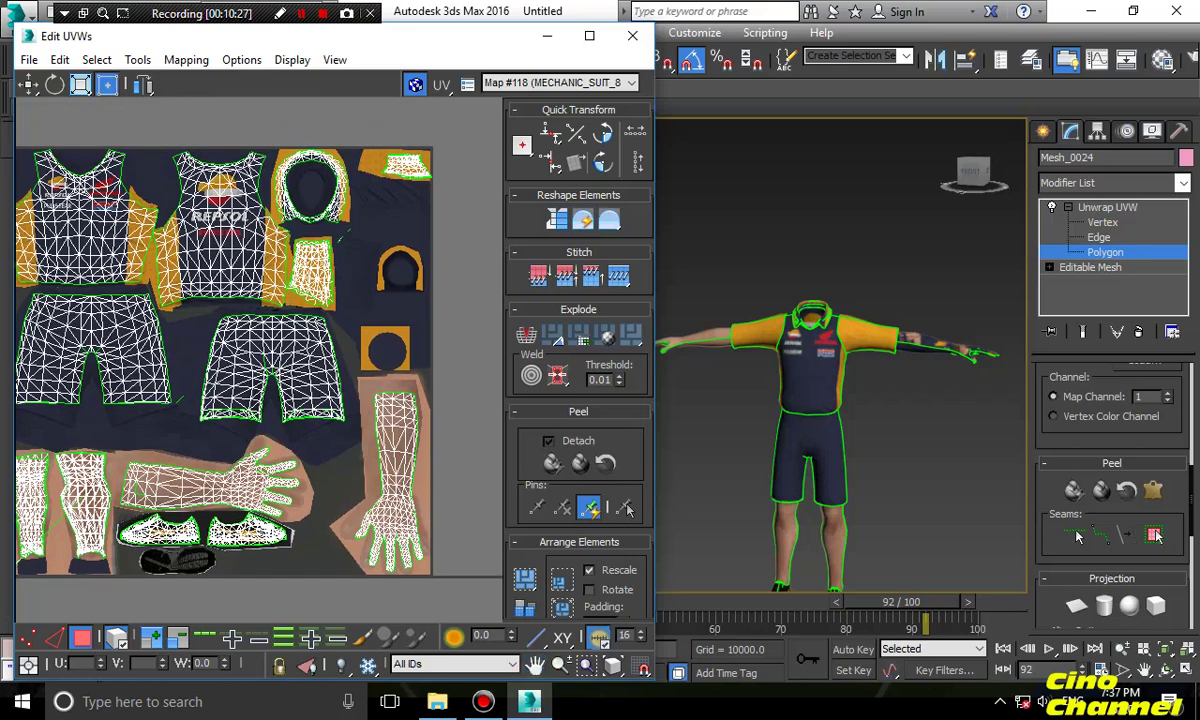
middle_click_drag(835, 410, 841, 335)
middle_click_drag(841, 335, 888, 358, "alt")
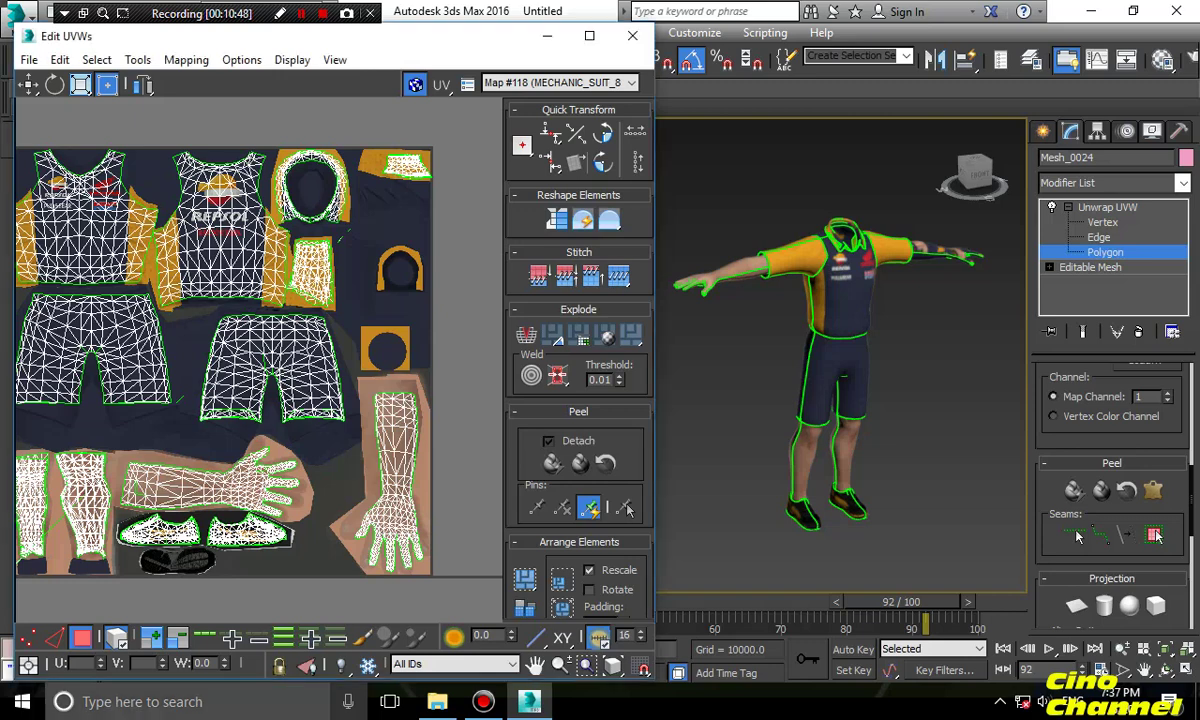
left_click(438, 702)
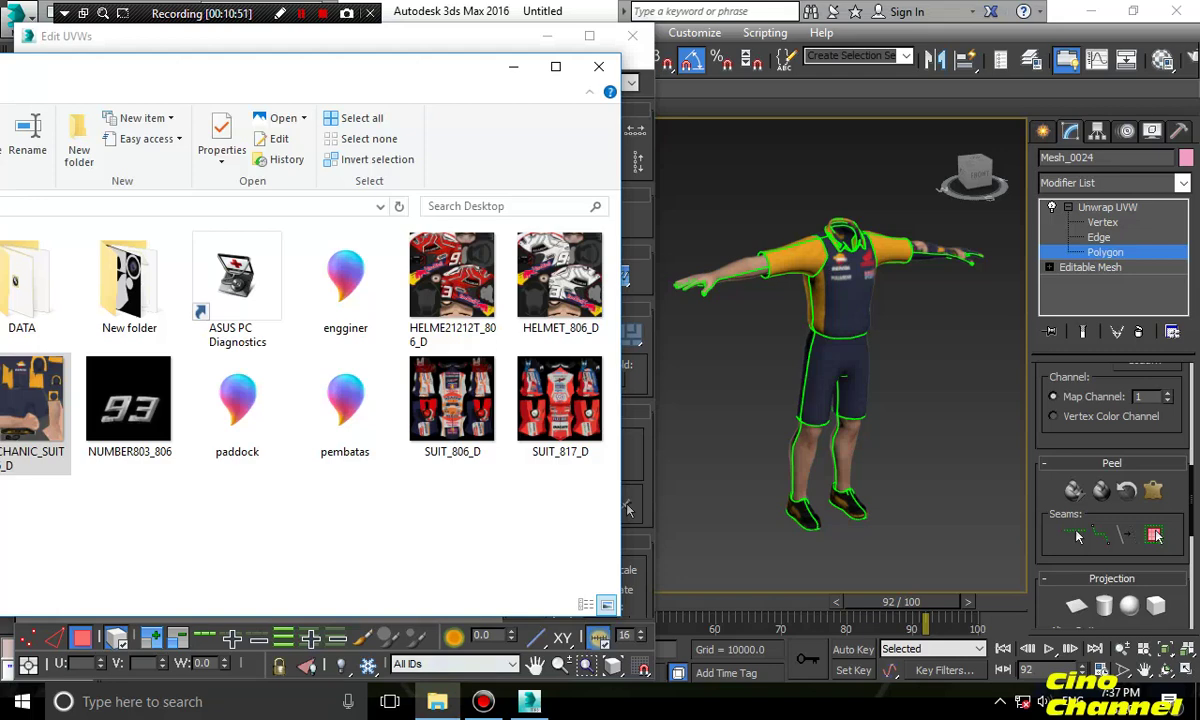
key("alt+Tab")
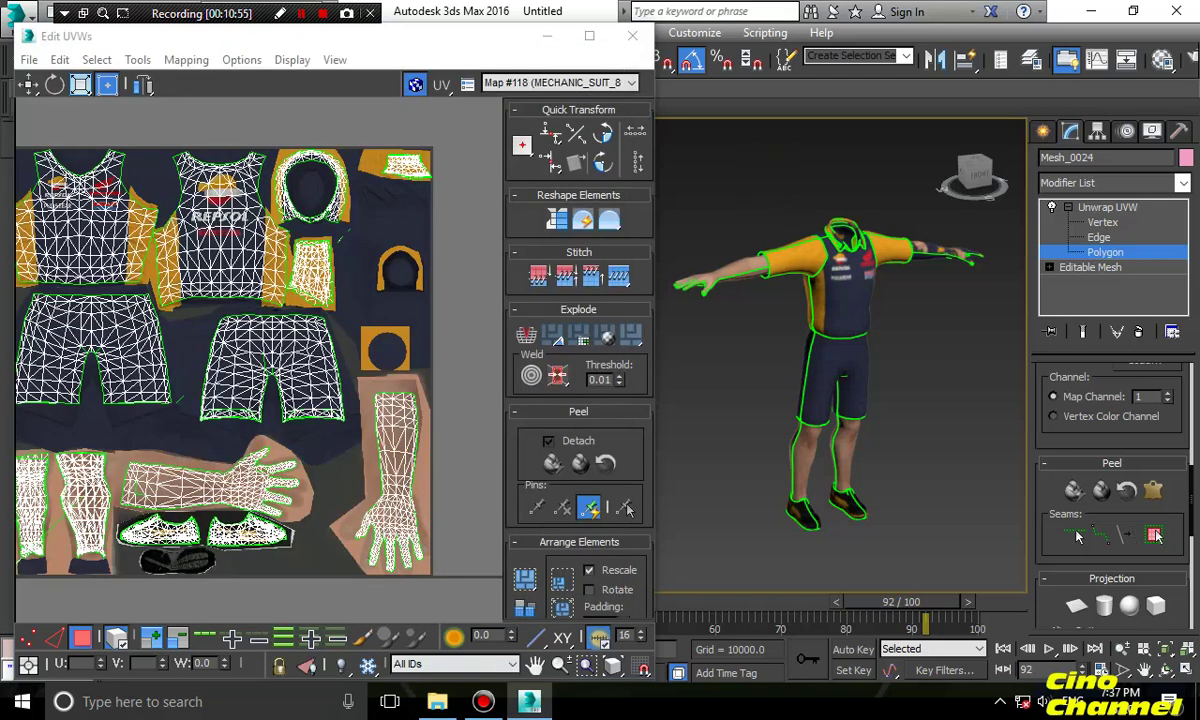
Select the other arm's shell parked far from the texture, move it beside the texture and turn its fingers downward
scroll(303, 351, "down", 7)
middle_click_drag(303, 351, 516, 317)
left_click(40, 258)
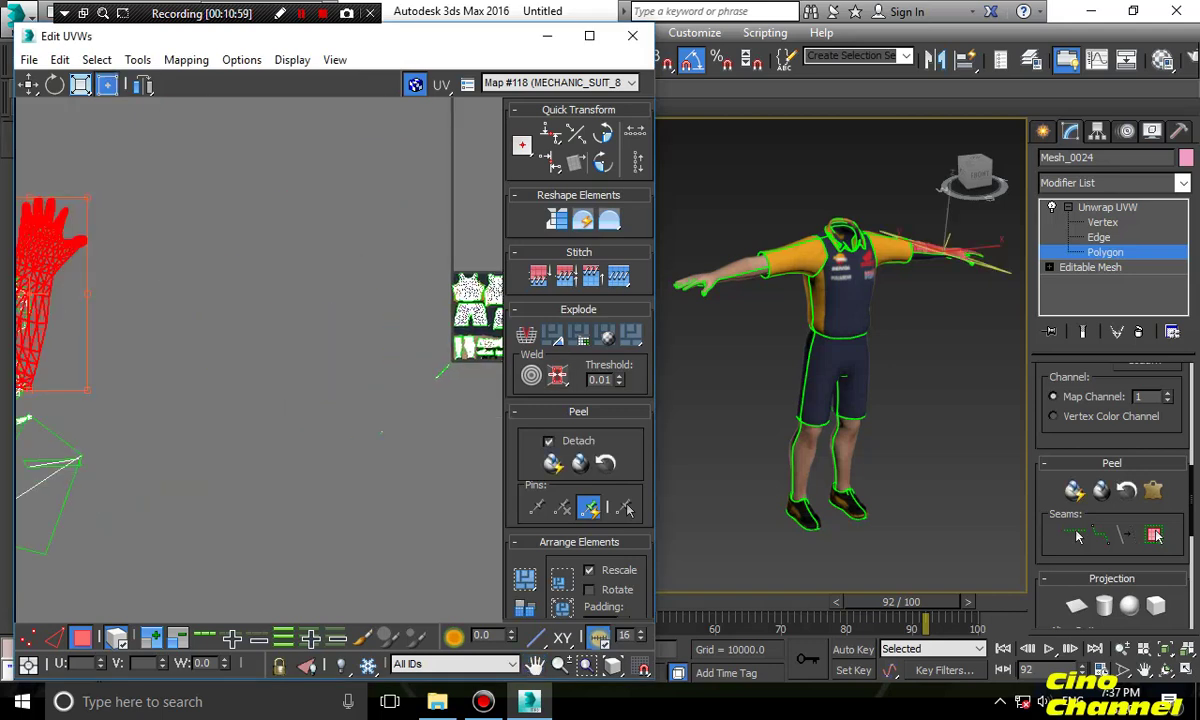
left_click_drag(40, 258, 410, 303)
middle_click_drag(410, 303, 250, 279)
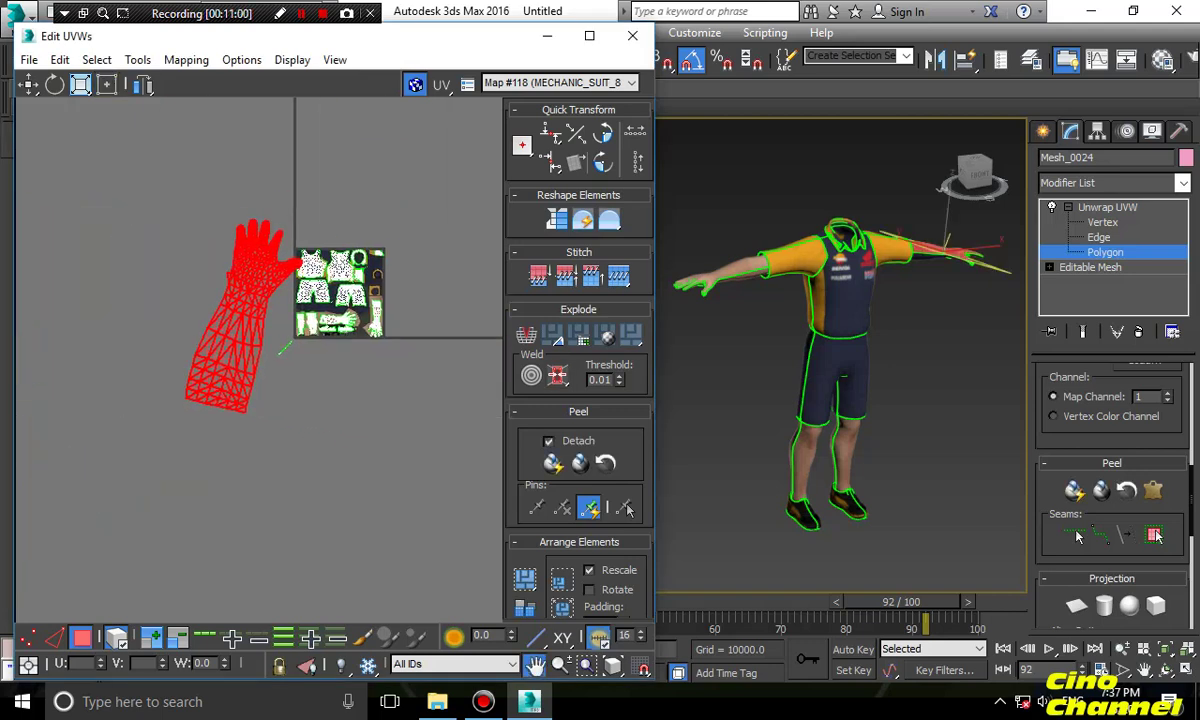
scroll(250, 279, "up", 2)
left_click_drag(240, 207, 262, 455)
left_click_drag(261, 339, 261, 339)
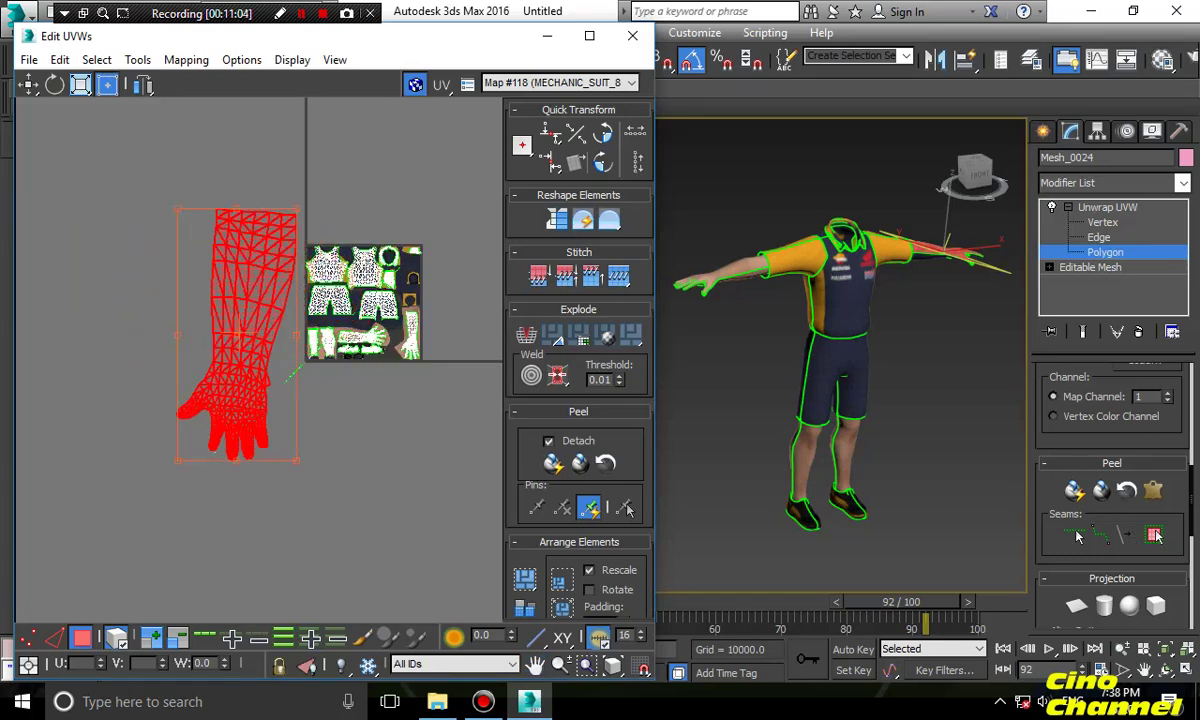
Shrink the turned shell over the vertical painted arm, and apply a Pelt Map to it
left_click_drag(177, 210, 337, 480)
scroll(418, 276, "up", 5)
middle_click_drag(337, 480, 235, 280)
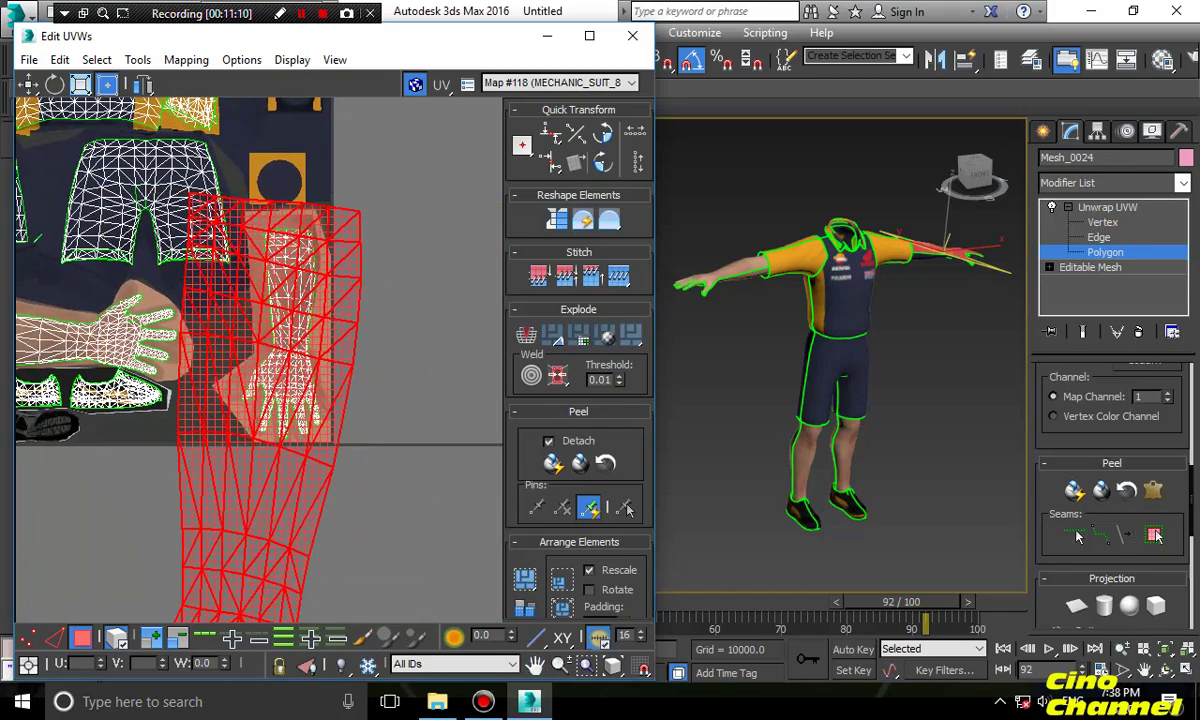
left_click_drag(104, 194, 258, 315)
left_click_drag(306, 362, 262, 266)
left_click(1153, 491)
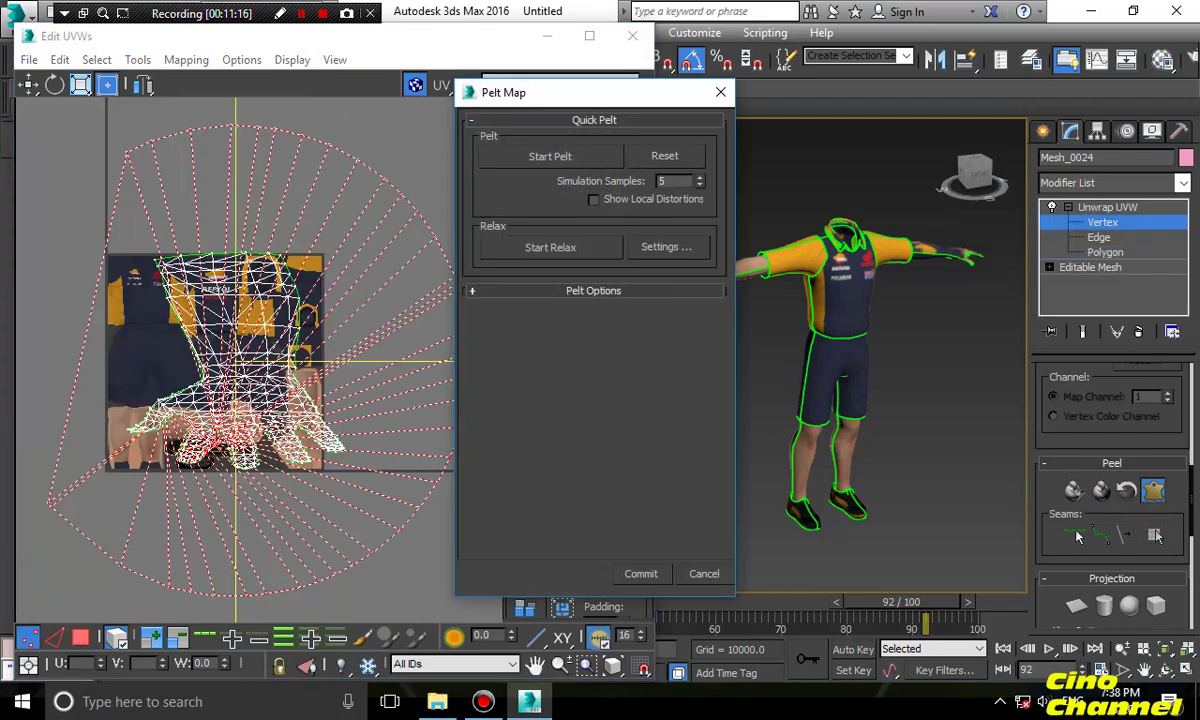
left_click(641, 574)
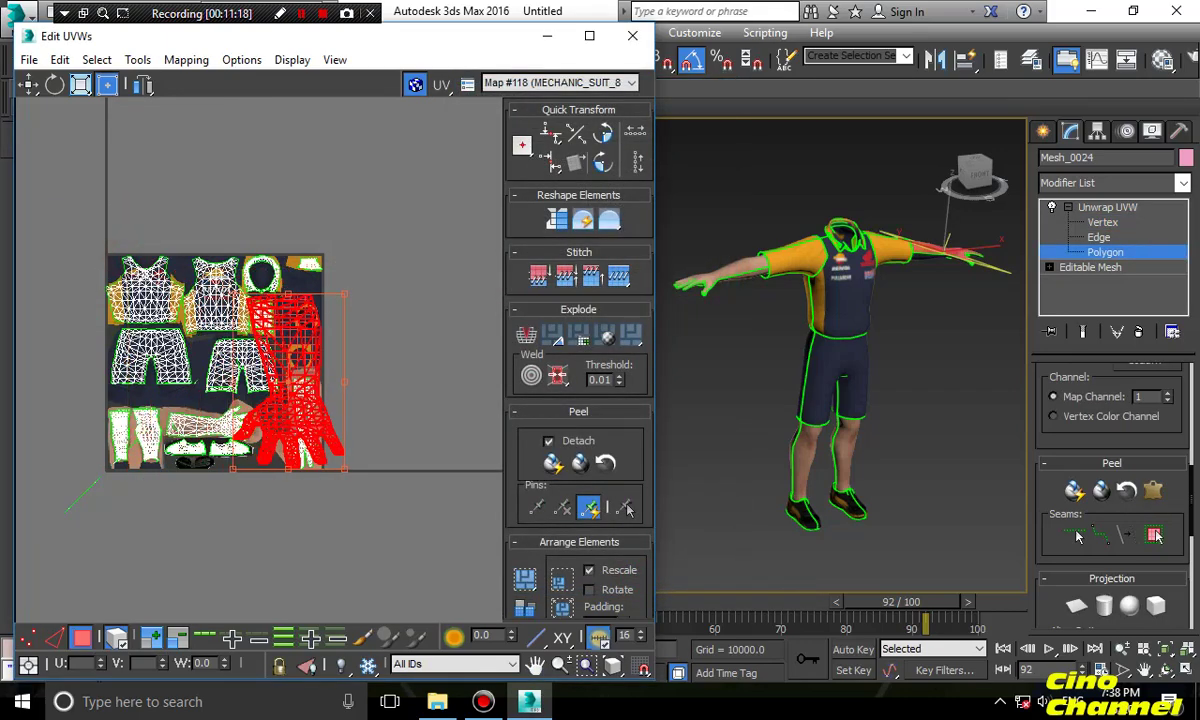
Scale the pelted arm shell down and align it with the vertical painted forearm and hand
left_click_drag(293, 348, 304, 375, "ctrl")
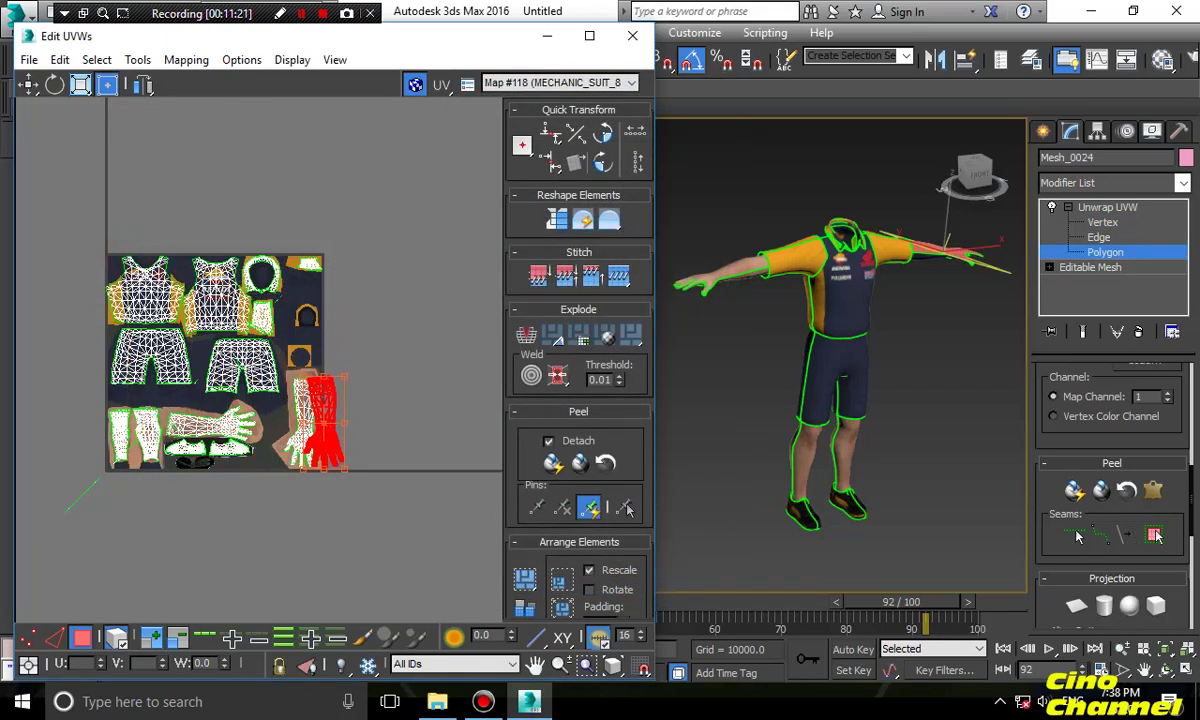
scroll(311, 393, "up", 4)
left_click_drag(347, 445, 303, 453)
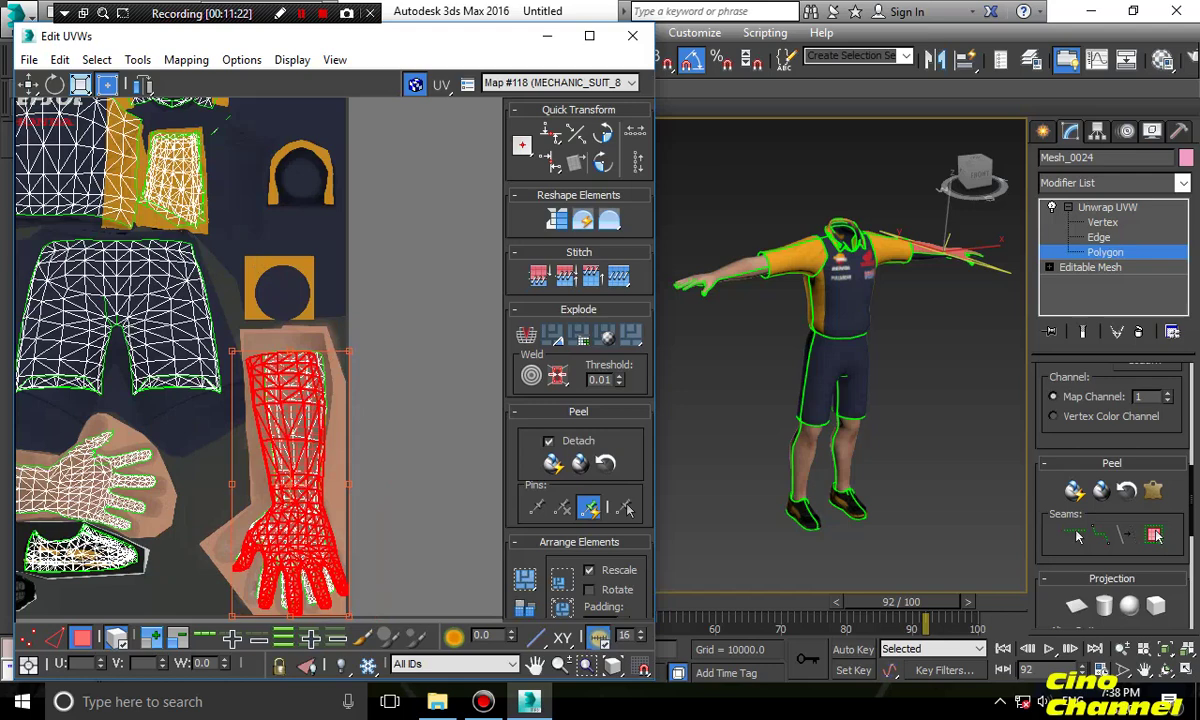
left_click_drag(291, 351, 305, 352)
middle_click_drag(306, 362, 295, 293)
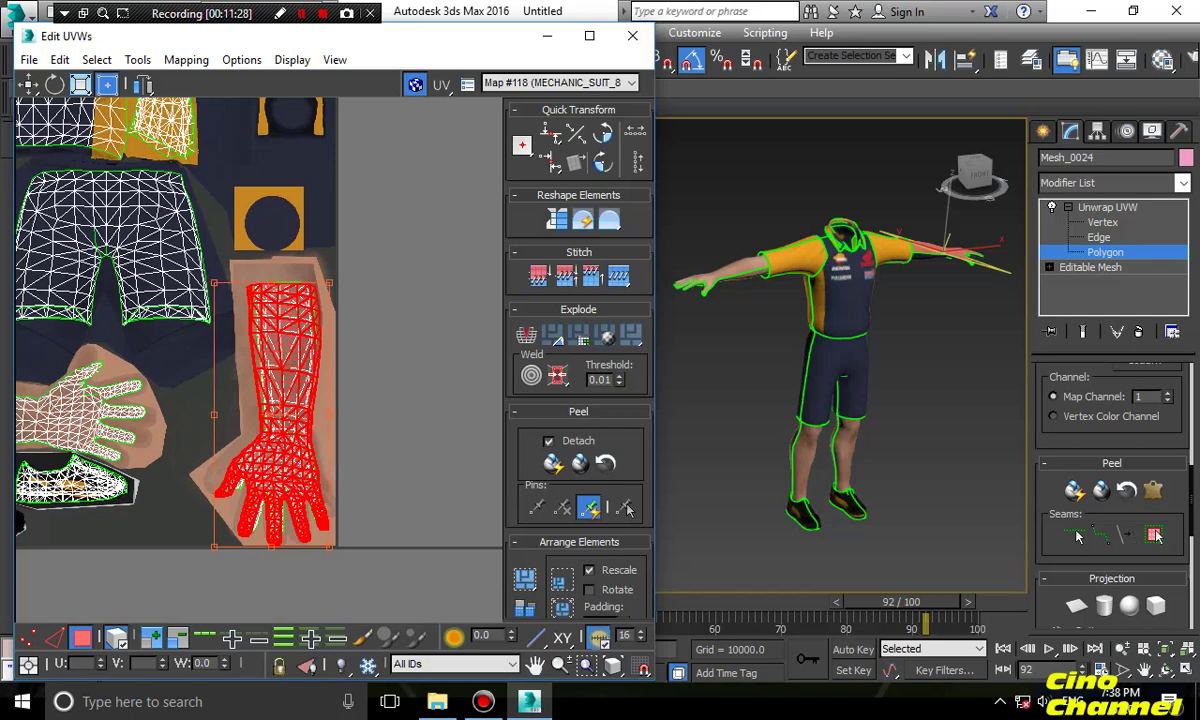
left_click(414, 390)
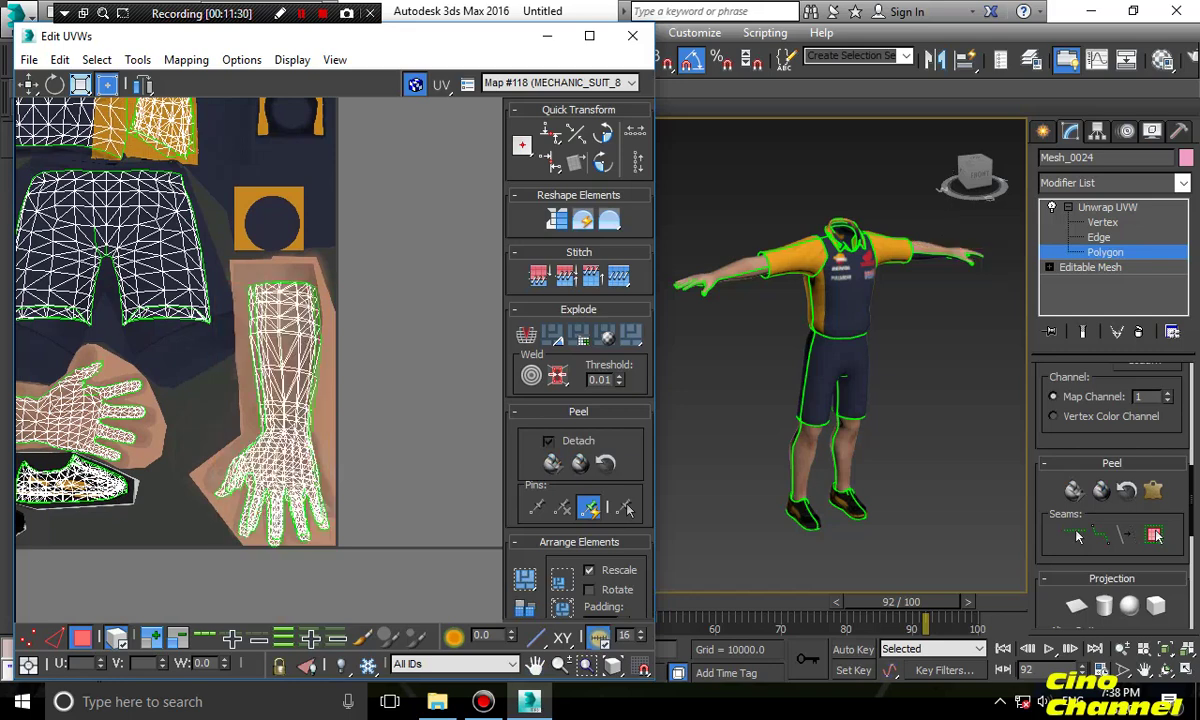
Check the back of the hand on the model and fine-tune the vertical shell's fit over the painted fingers
middle_click_drag(870, 375, 765, 398, "alt")
scroll(840, 375, "up", 6)
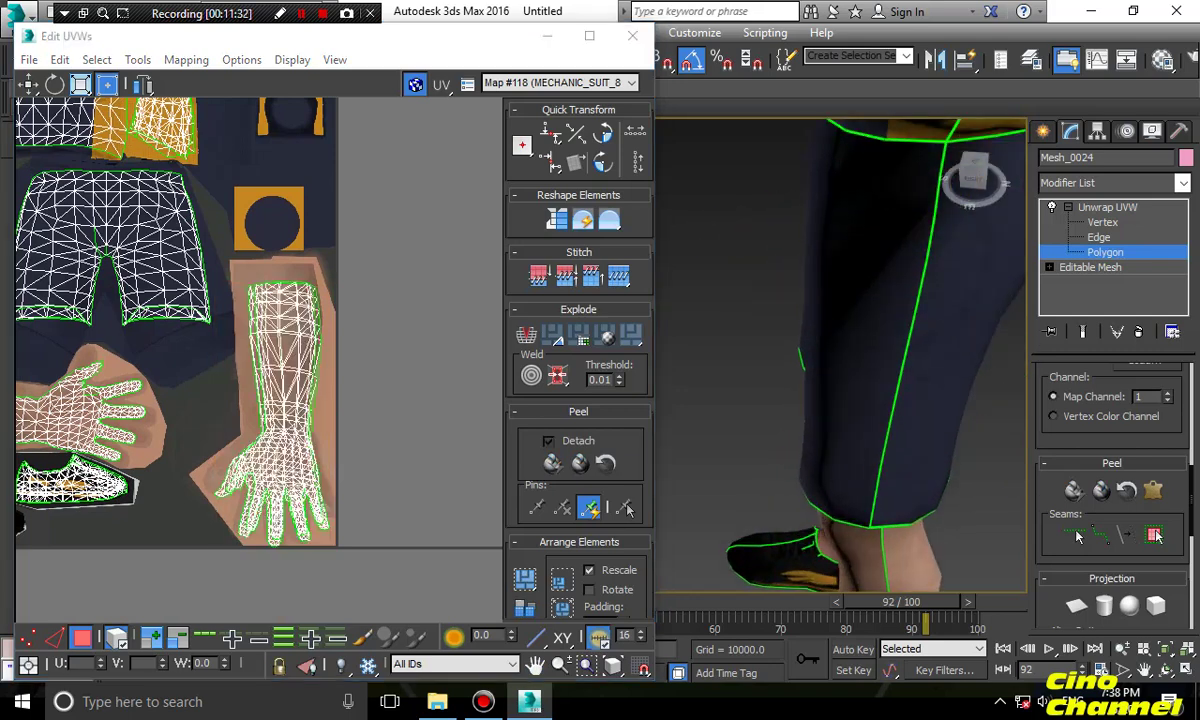
scroll(840, 375, "down", 4)
middle_click_drag(900, 375, 710, 370)
scroll(800, 370, "up", 4)
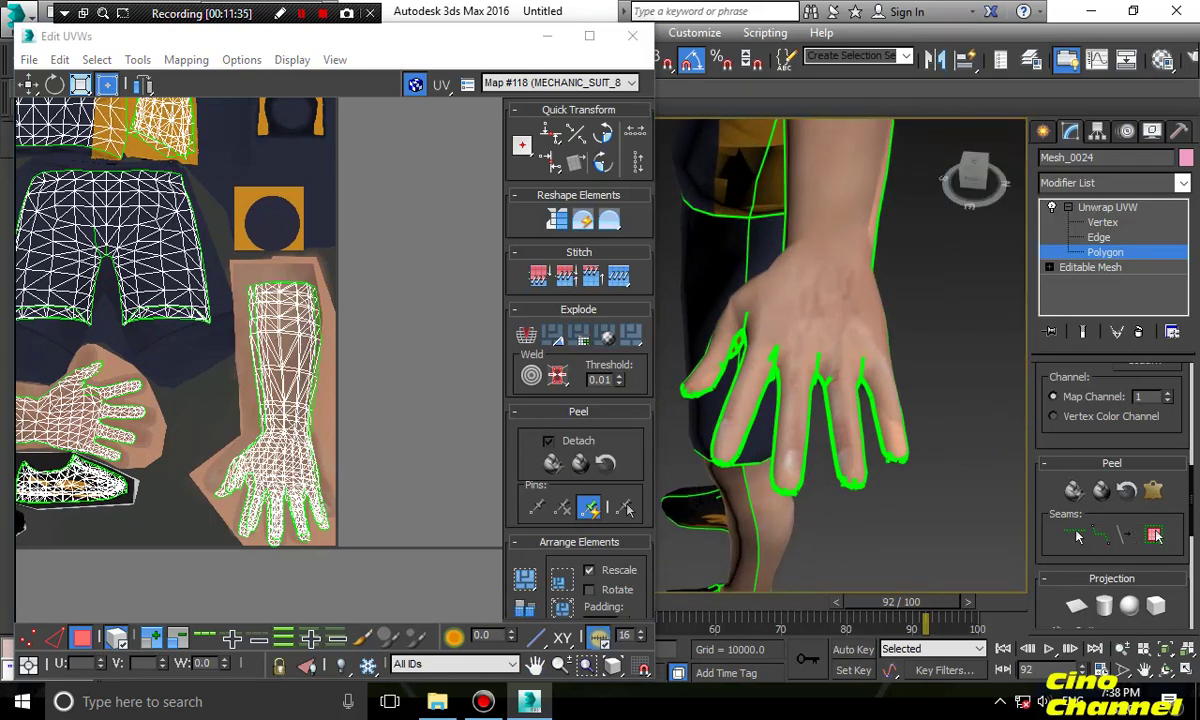
left_click(414, 390)
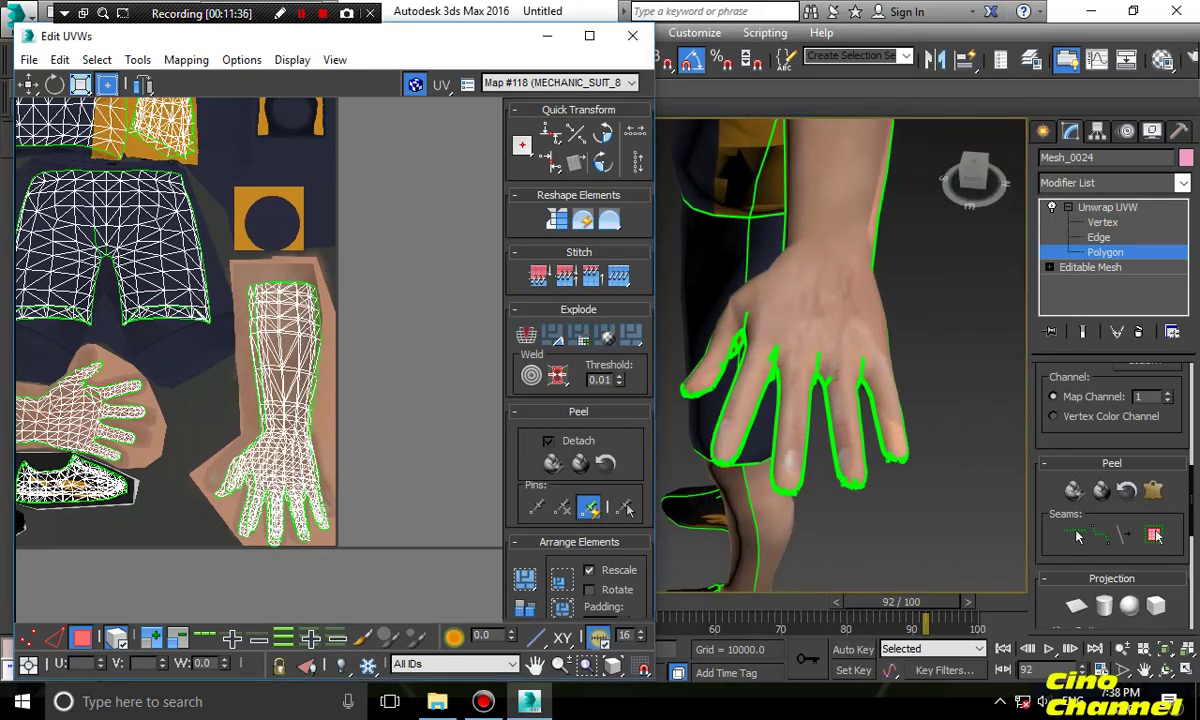
left_click(287, 375)
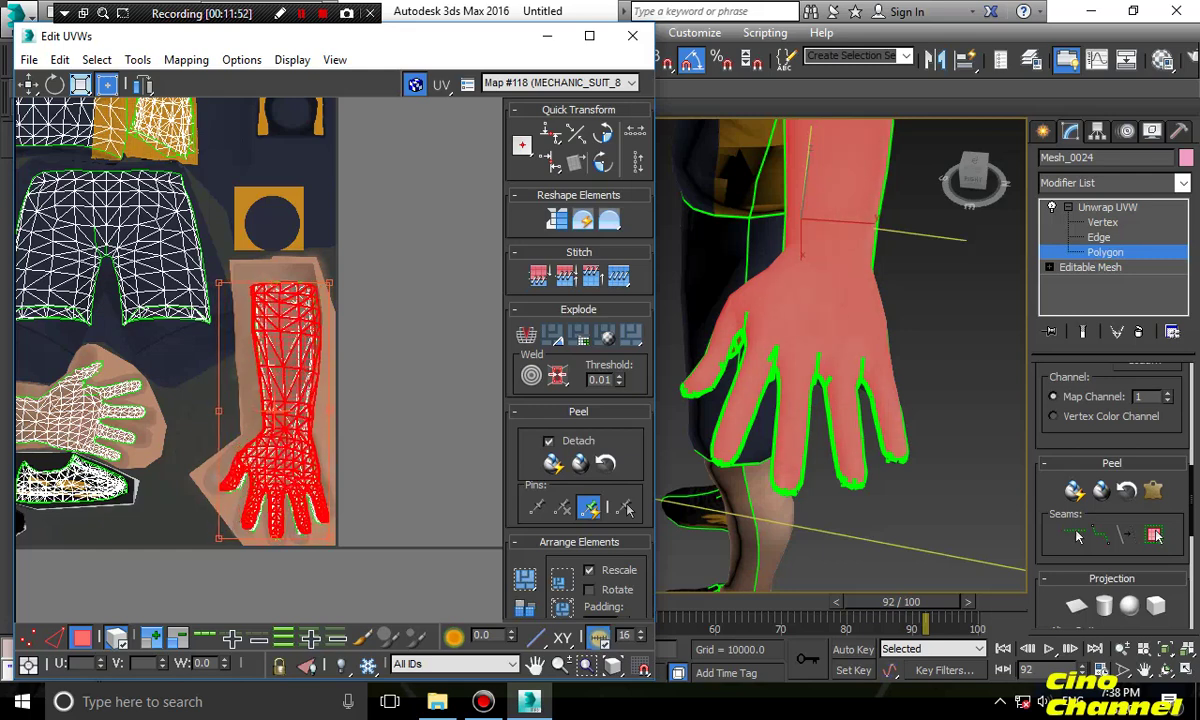
left_click(359, 336)
Select the palm-side forearm and hand shell on the underside of the other arm of the model
scroll(850, 370, "down", 6)
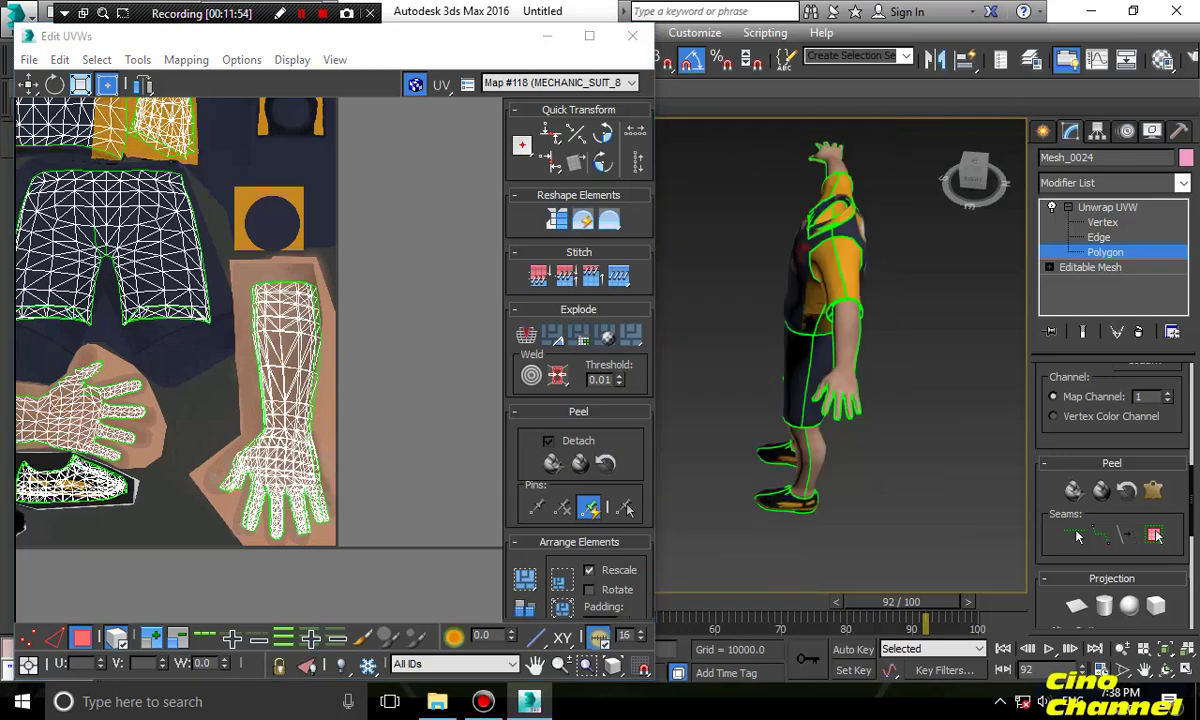
middle_click_drag(830, 370, 960, 325, "alt")
scroll(840, 370, "down", 3)
middle_click_drag(850, 350, 780, 335, "alt")
scroll(378, 309, "down", 6)
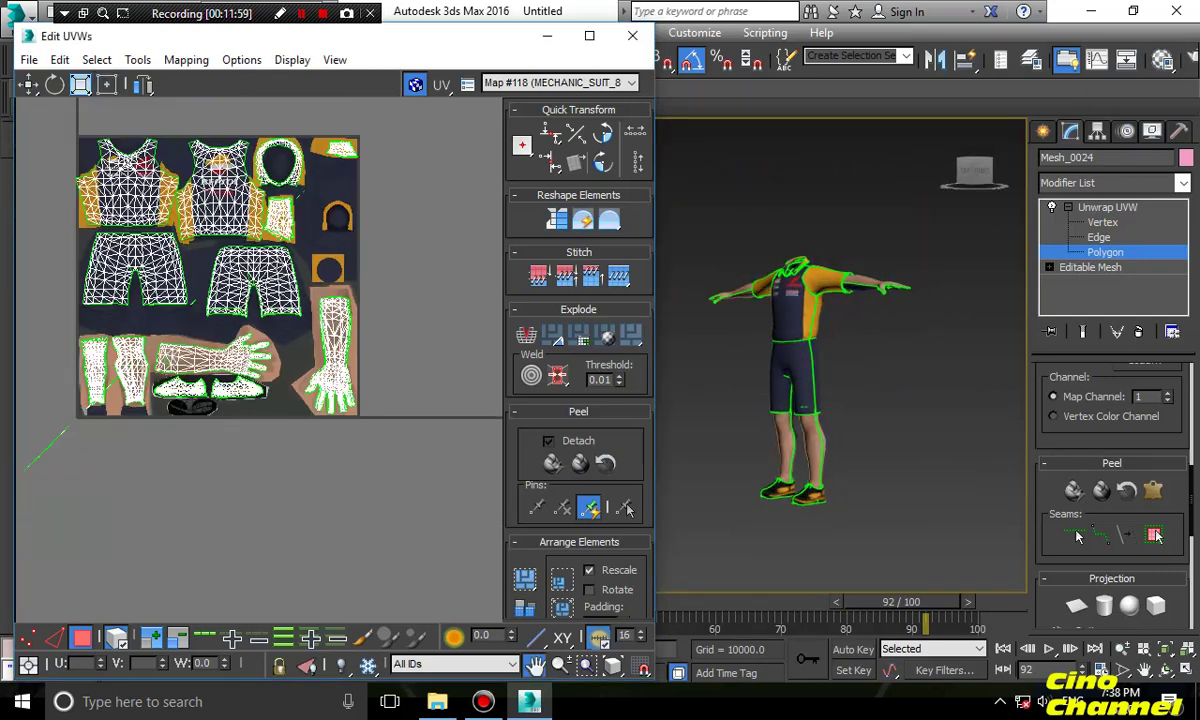
middle_click_drag(850, 350, 775, 300, "alt")
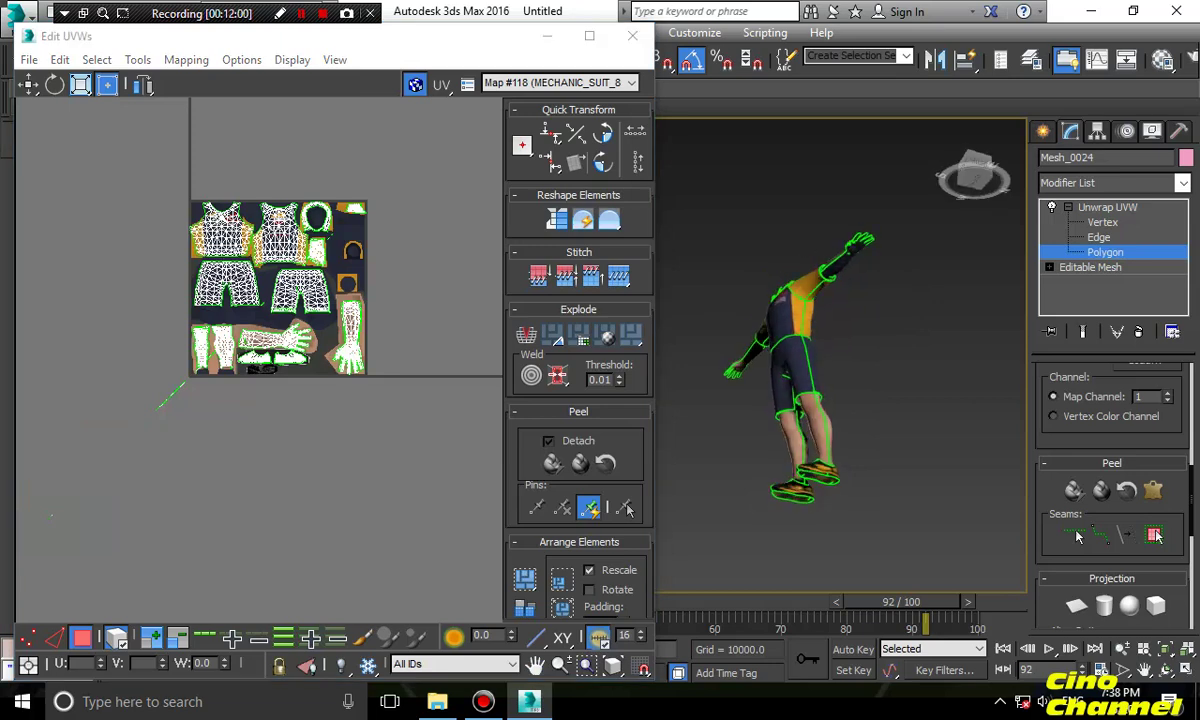
left_click(832, 267)
middle_click_drag(832, 267, 880, 200, "alt")
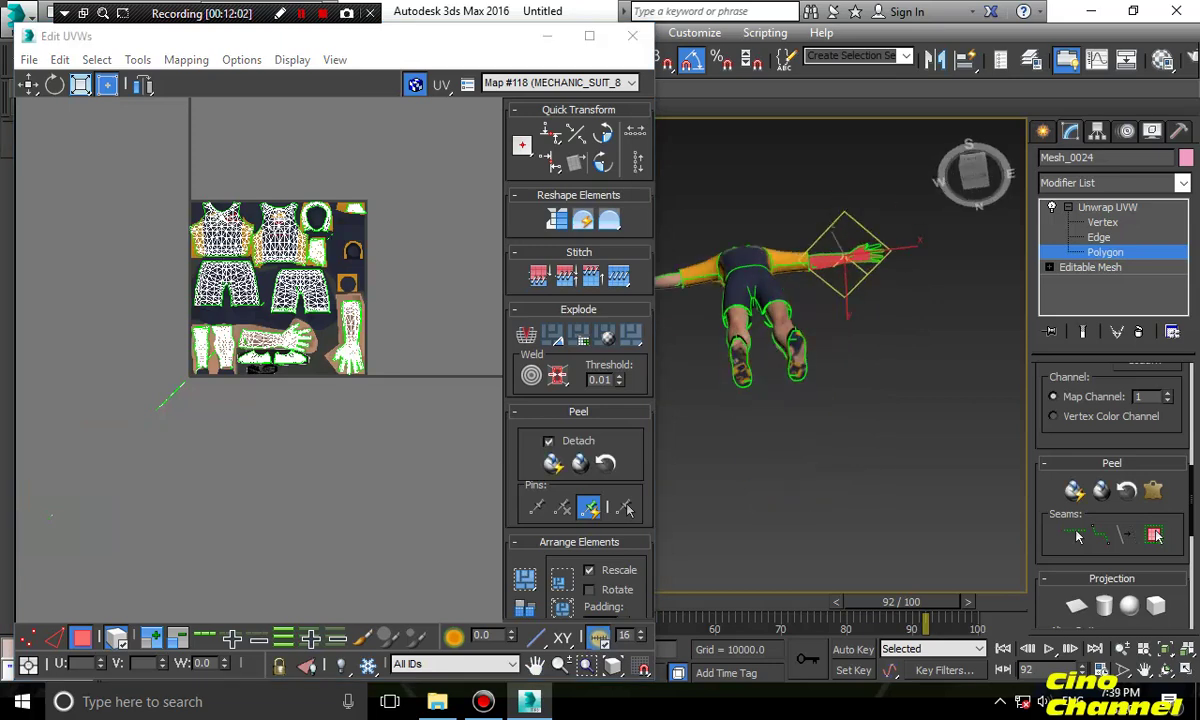
Apply a Pelt Map to the selected palm-side arm shell
scroll(368, 397, "down", 8)
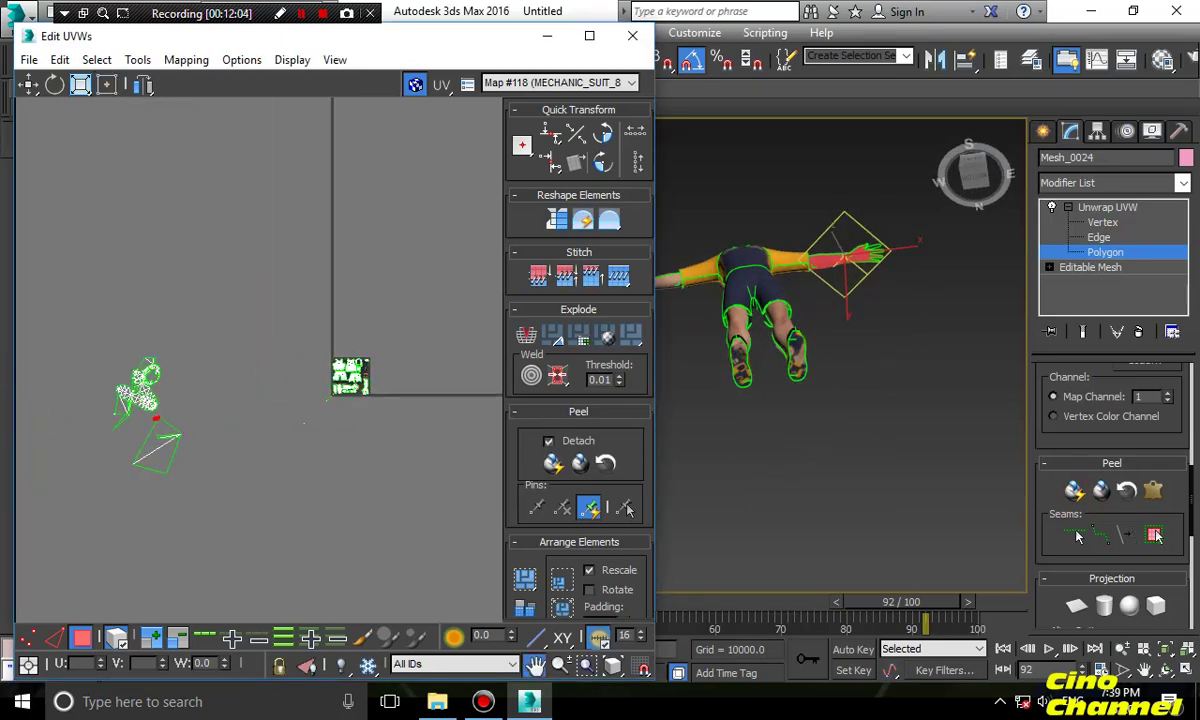
middle_click_drag(111, 412, 224, 426)
scroll(224, 426, "up", 3)
left_click(1153, 490)
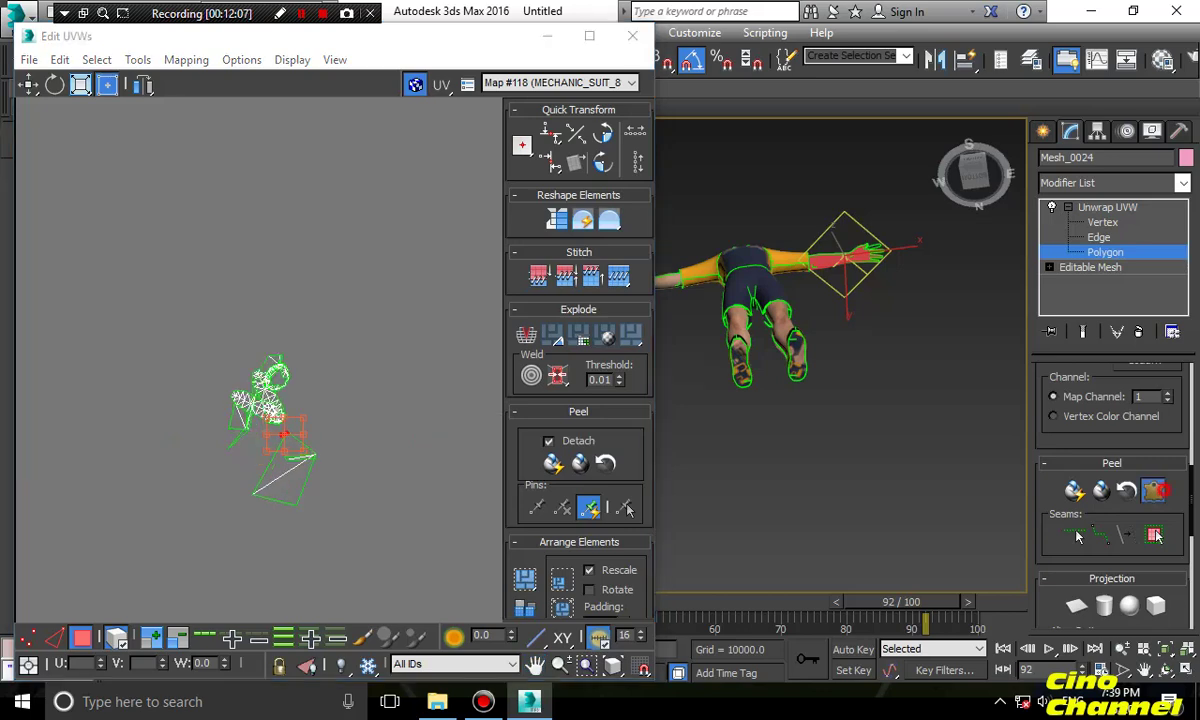
left_click(641, 573)
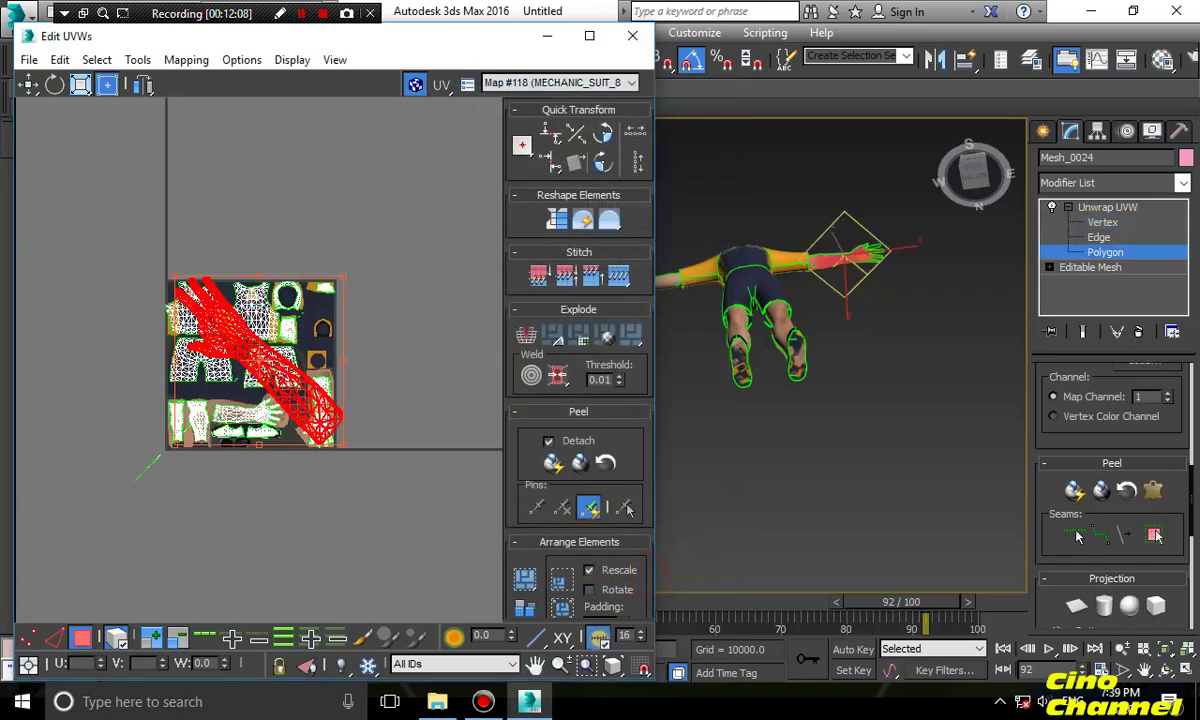
Shrink the pelted arm shell over the horizontal painted hand and try a Quick Peel on it
left_click_drag(175, 276, 178, 387)
scroll(333, 418, "up", 3)
scroll(337, 425, "up", 4)
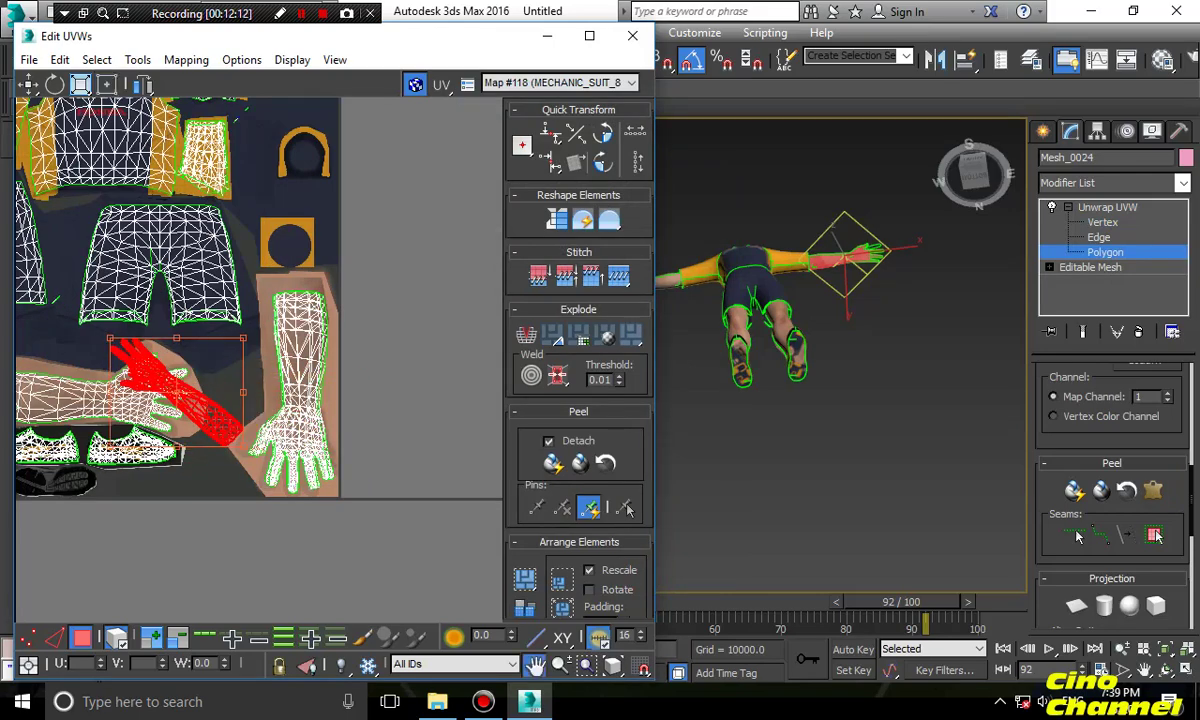
middle_click_drag(178, 387, 365, 346)
left_click_drag(365, 346, 328, 337)
left_click(1074, 490)
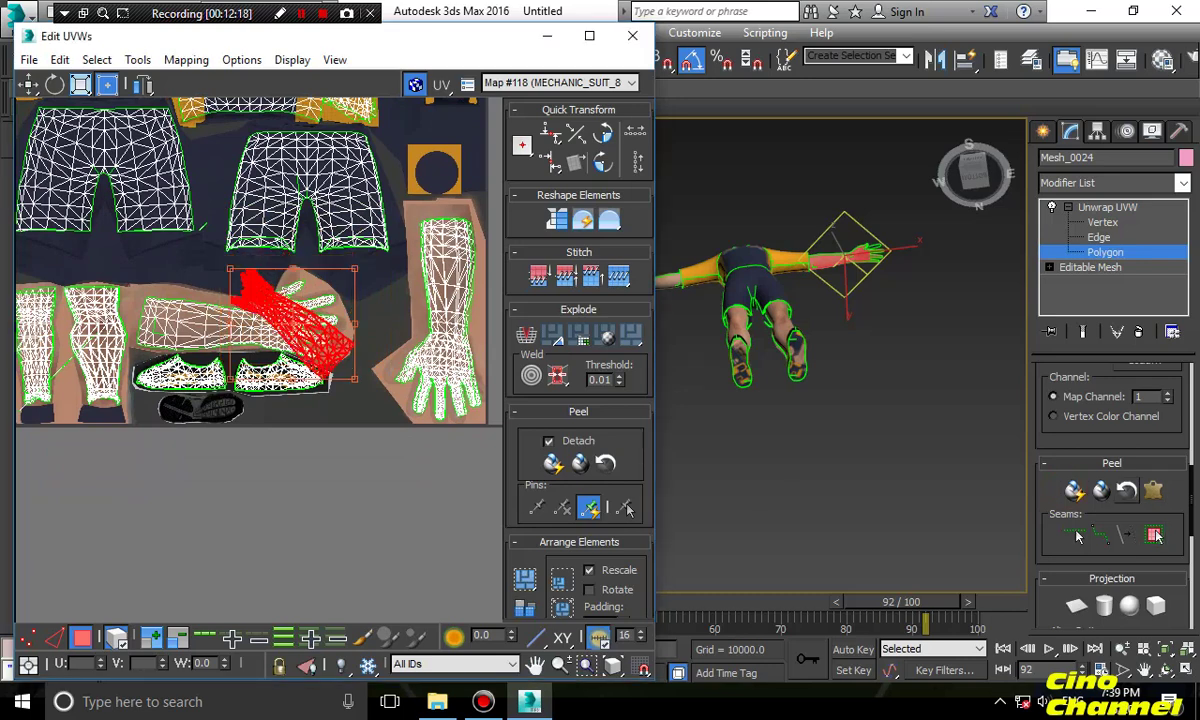
Run the Pelt Map on the arm shell, scale it down and turn it horizontal beside the vertical painted arm
left_click(1153, 490)
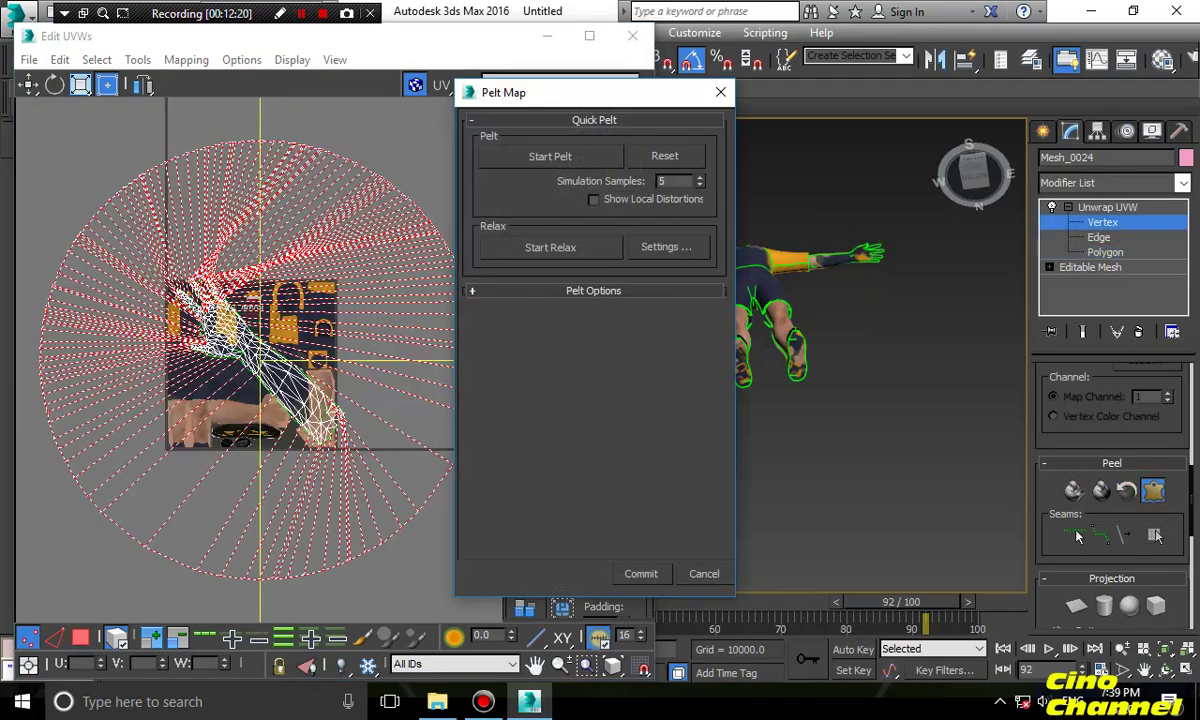
left_click(658, 576)
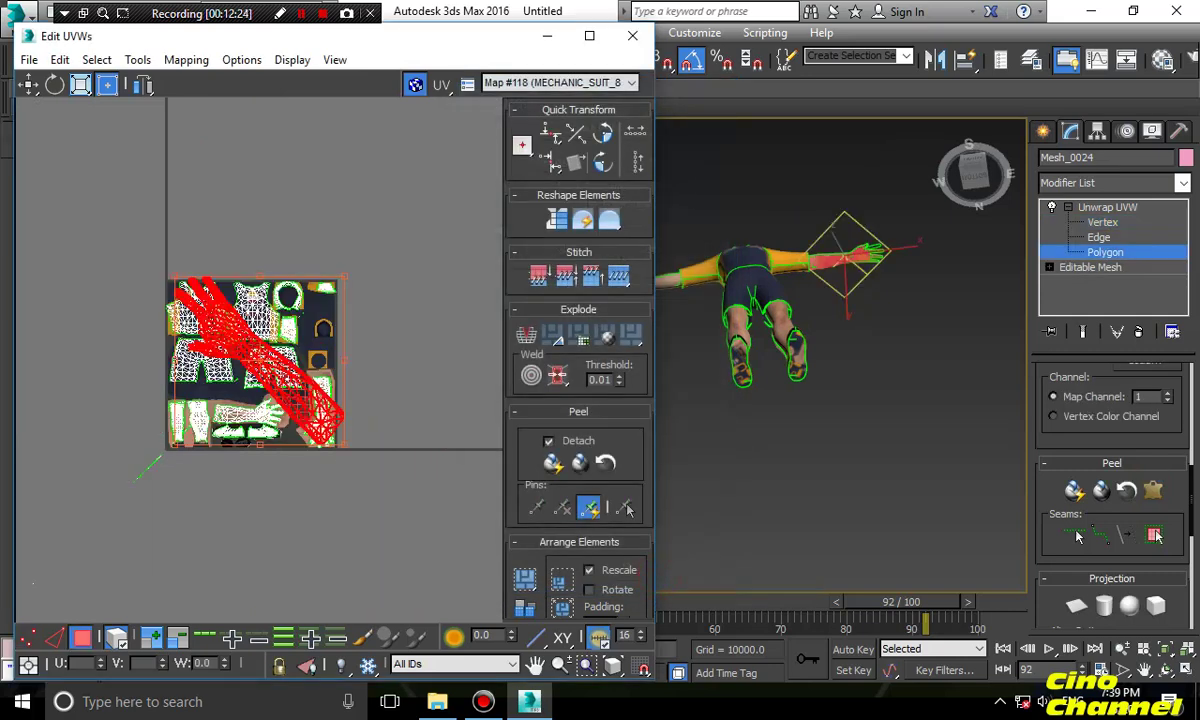
left_click_drag(260, 276, 323, 421)
scroll(323, 420, "up", 3)
left_click_drag(222, 311, 211, 389)
left_click_drag(32, 327, 330, 407)
left_click(346, 406)
scroll(344, 416, "up", 3)
scroll(345, 420, "up", 2)
left_click(383, 453)
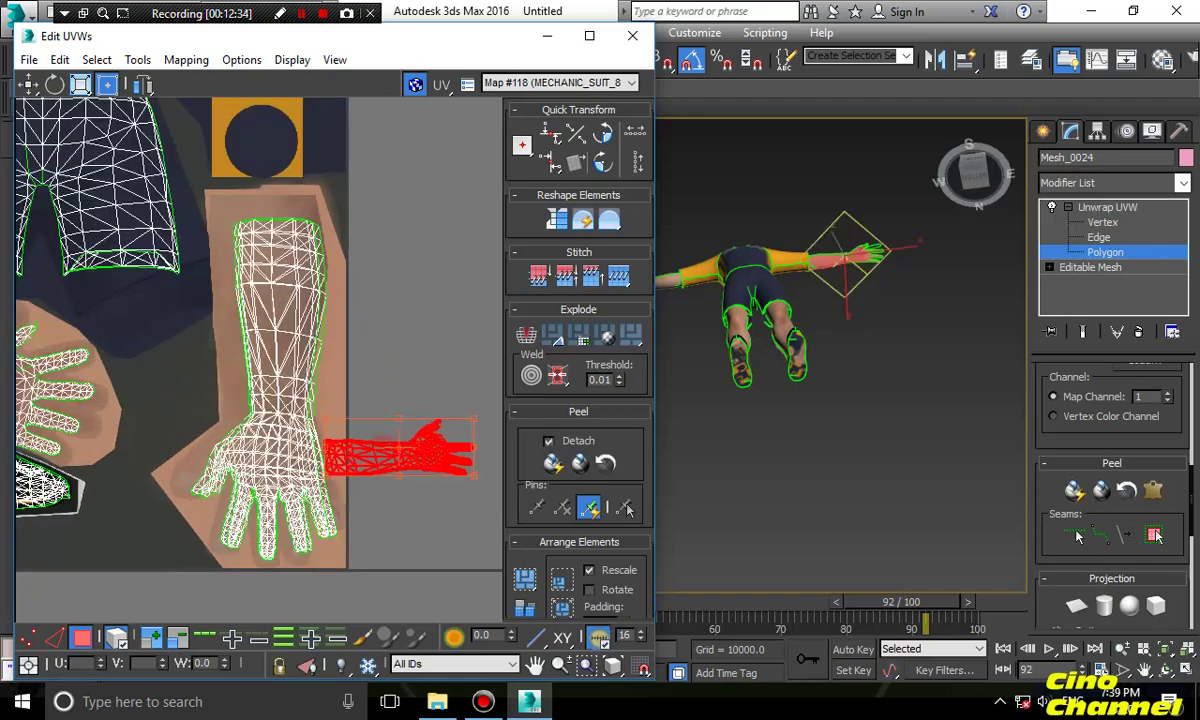
Move the horizontal arm shell over the horizontal painted forearm and hand, and enlarge it towards the drawing's size
left_click_drag(383, 453, 89, 399)
middle_click_drag(89, 399, 475, 376)
left_click_drag(460, 380, 260, 352)
left_click_drag(333, 323, 468, 309)
left_click_drag(469, 380, 470, 430)
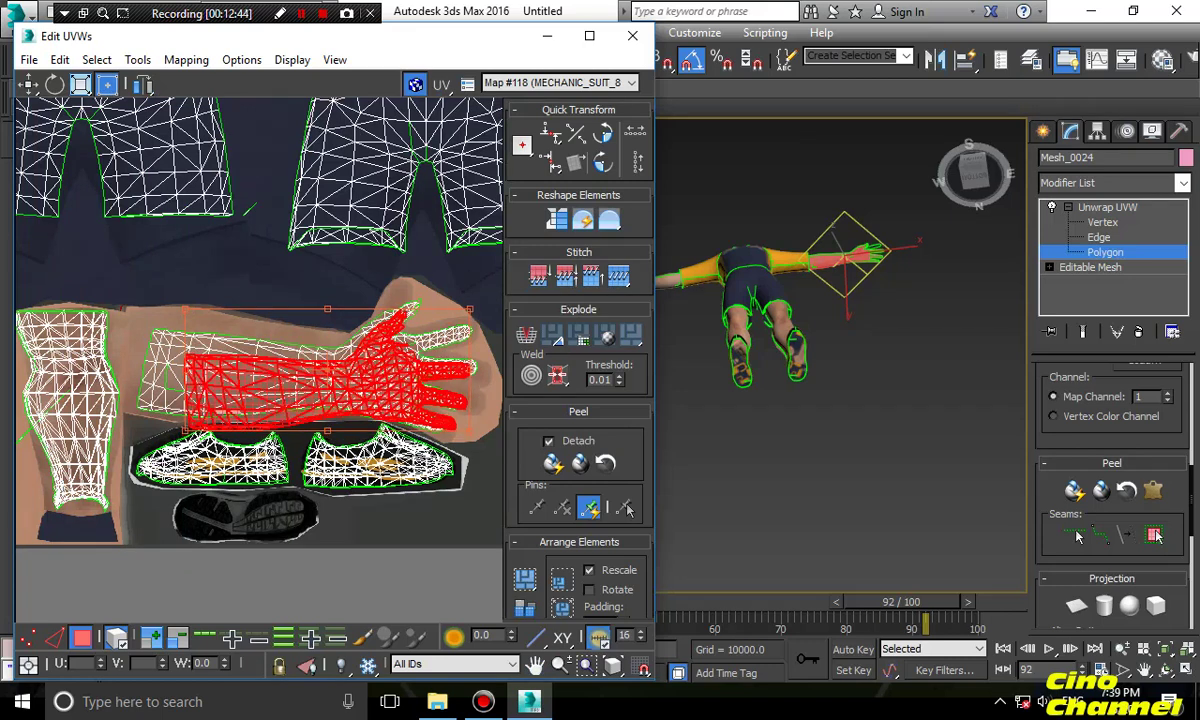
Stretch and slightly rotate the arm shell so its forearm and fingers line up with the horizontal painted arm
mouse_move(469, 310)
left_mouse_down()
mouse_move(466, 288)
mouse_move(471, 298)
left_mouse_up()
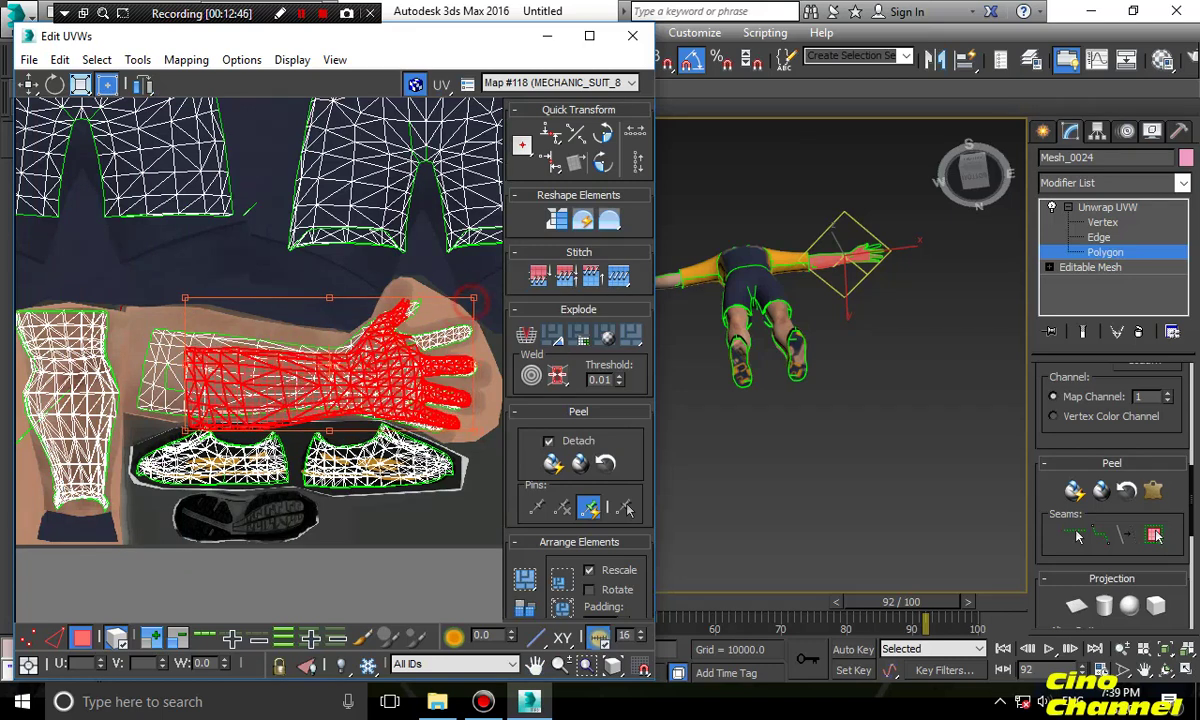
left_click_drag(185, 298, 151, 296)
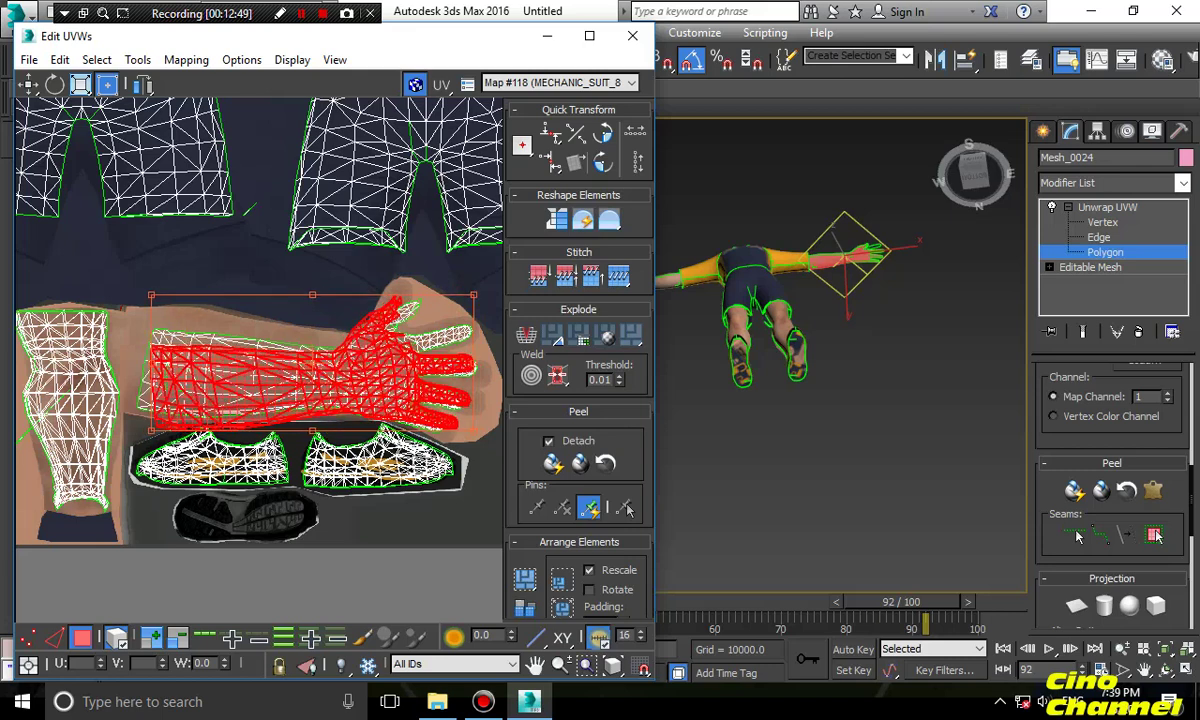
left_click_drag(312, 295, 319, 299)
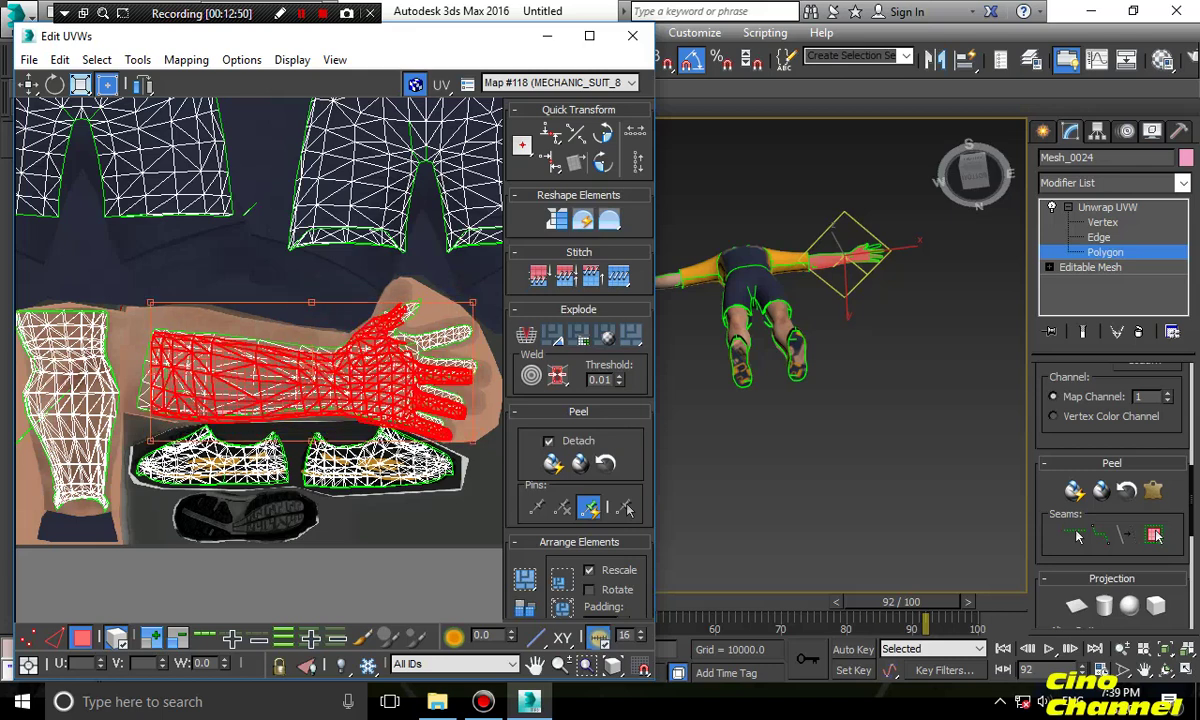
left_click_drag(473, 302, 484, 298)
Select the wrongly textured index finger on the palm side of the hand and apply a Pelt Map to it
left_click(906, 356)
middle_click_drag(906, 356, 842, 588, "alt")
middle_click_drag(800, 540, 880, 425)
scroll(860, 430, "up", 5)
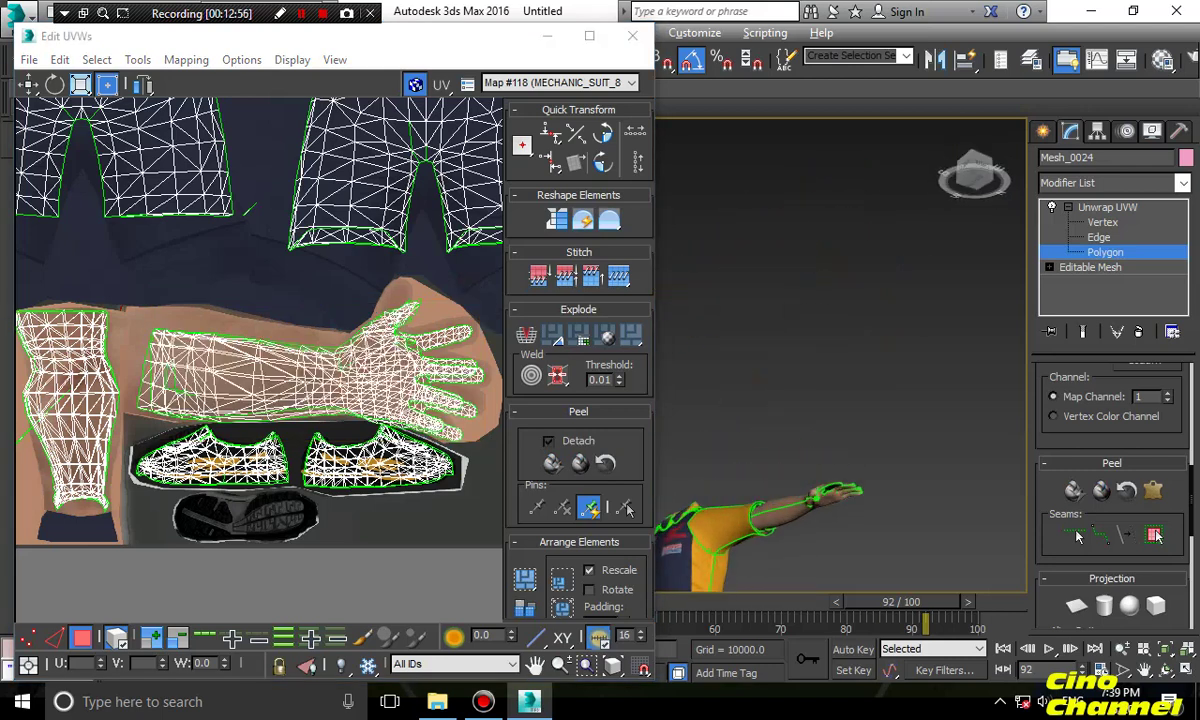
middle_click_drag(850, 560, 866, 348)
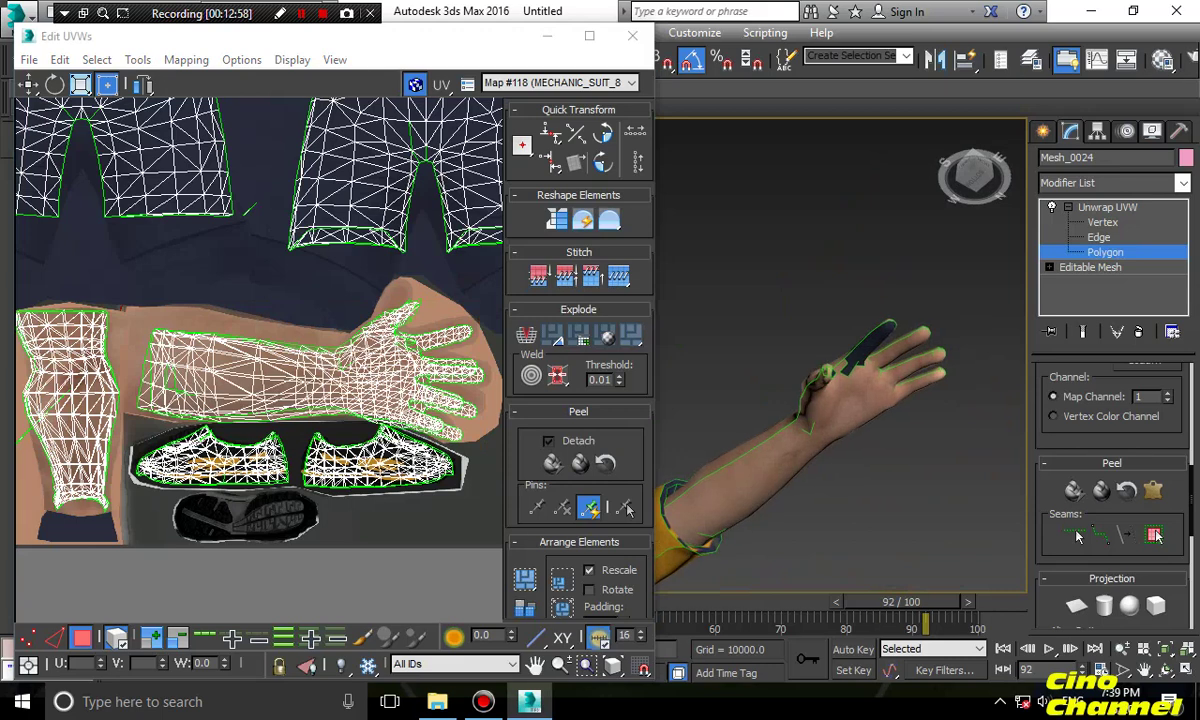
left_click(866, 348)
left_click(873, 339, "alt")
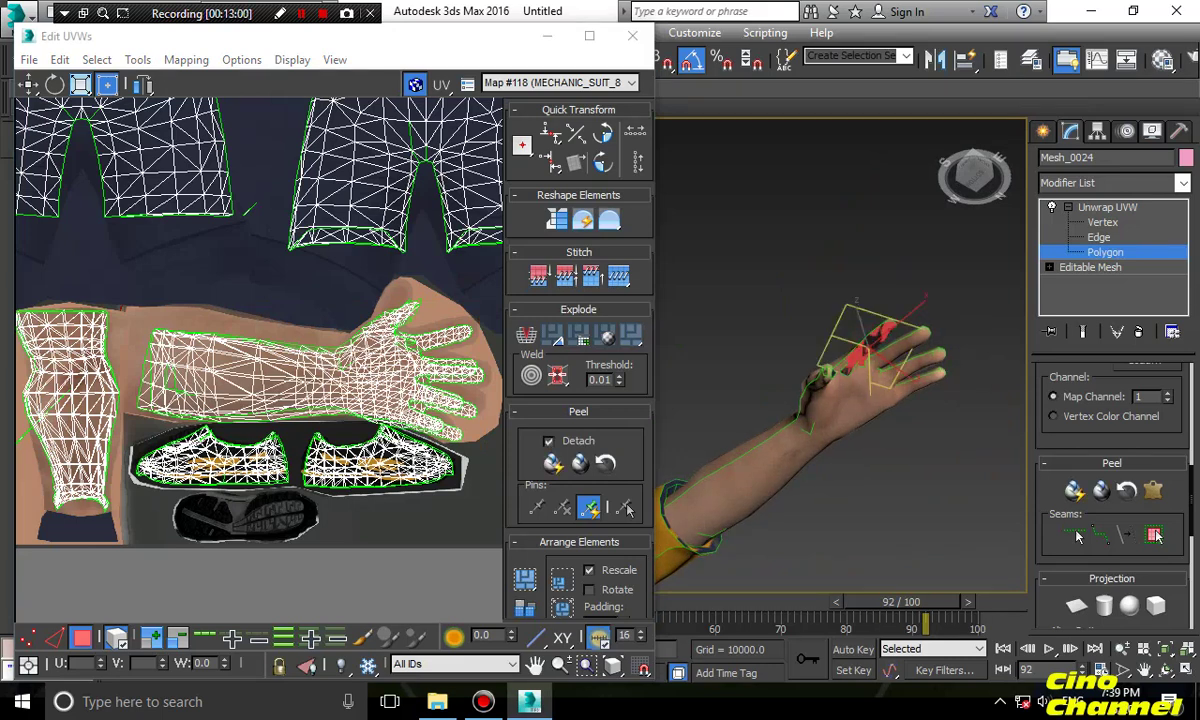
key("ctrl+z")
scroll(213, 365, "down", 5)
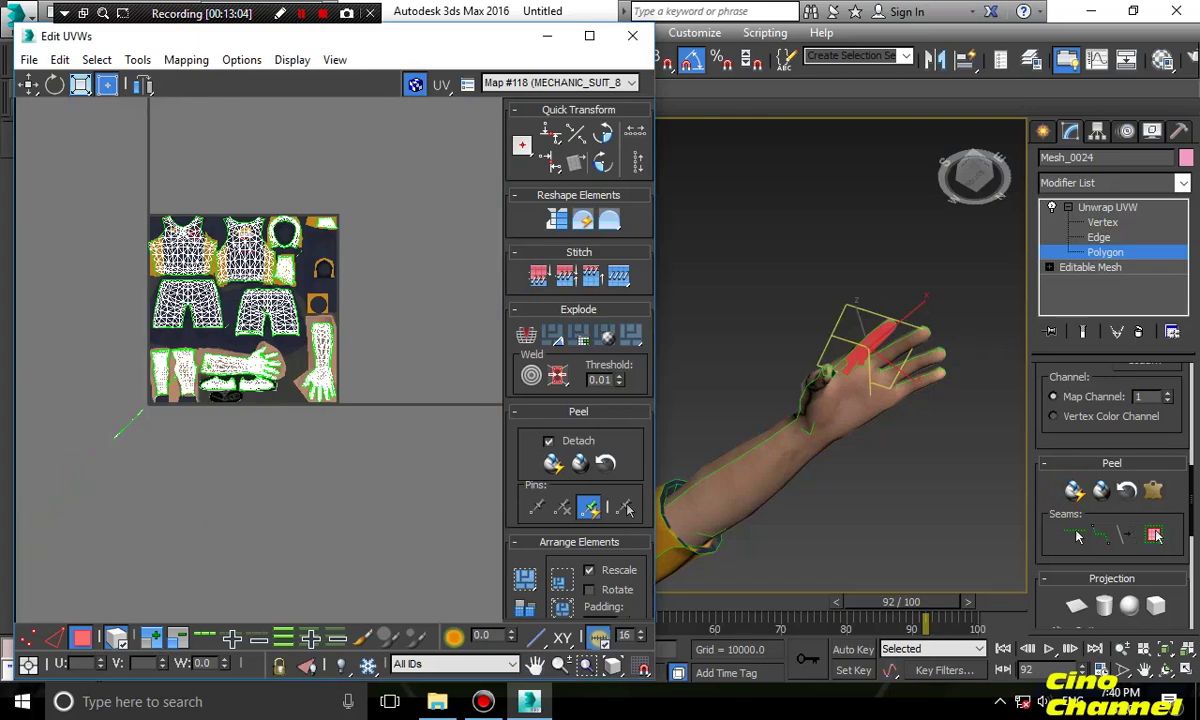
left_click(1153, 490)
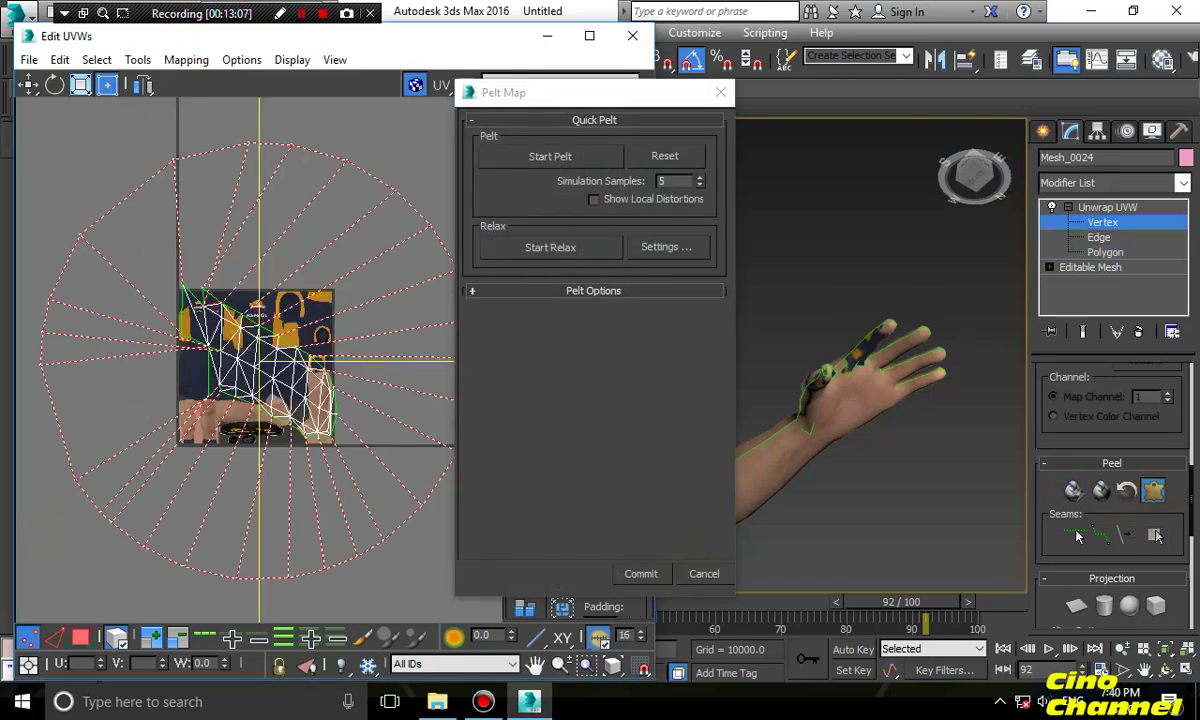
left_click(641, 574)
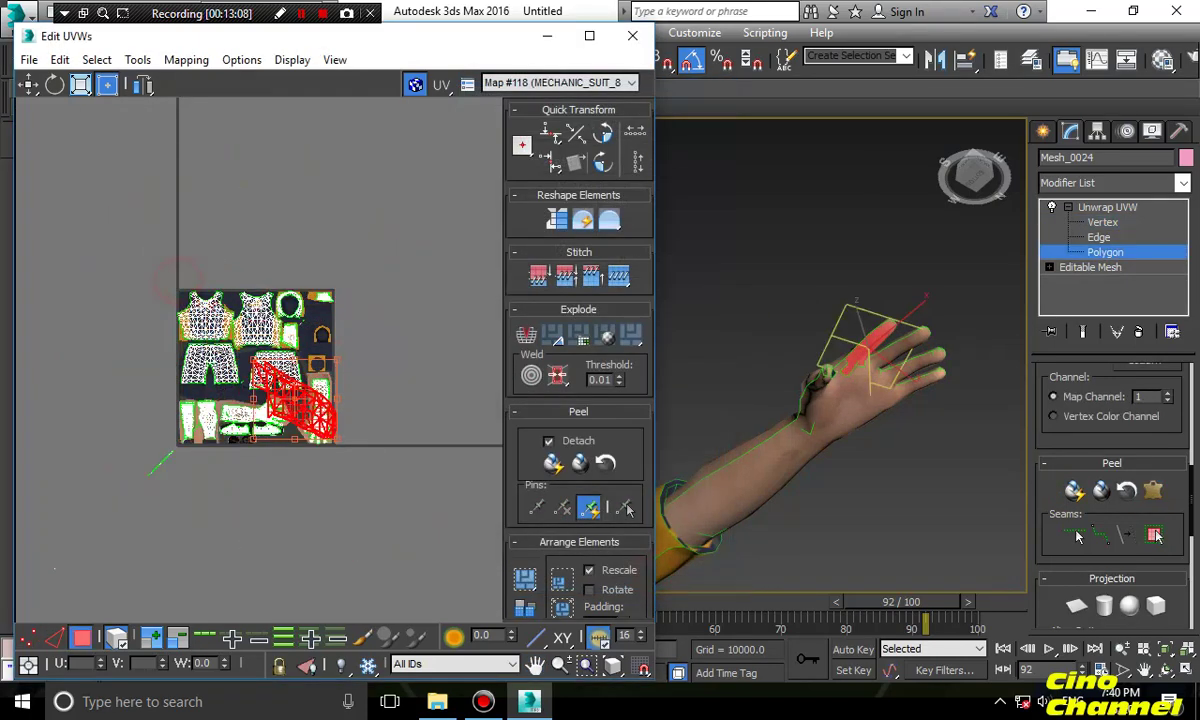
Shrink the finger shell, place it beside the horizontal painted hand and flip it horizontally
scroll(318, 418, "up", 5)
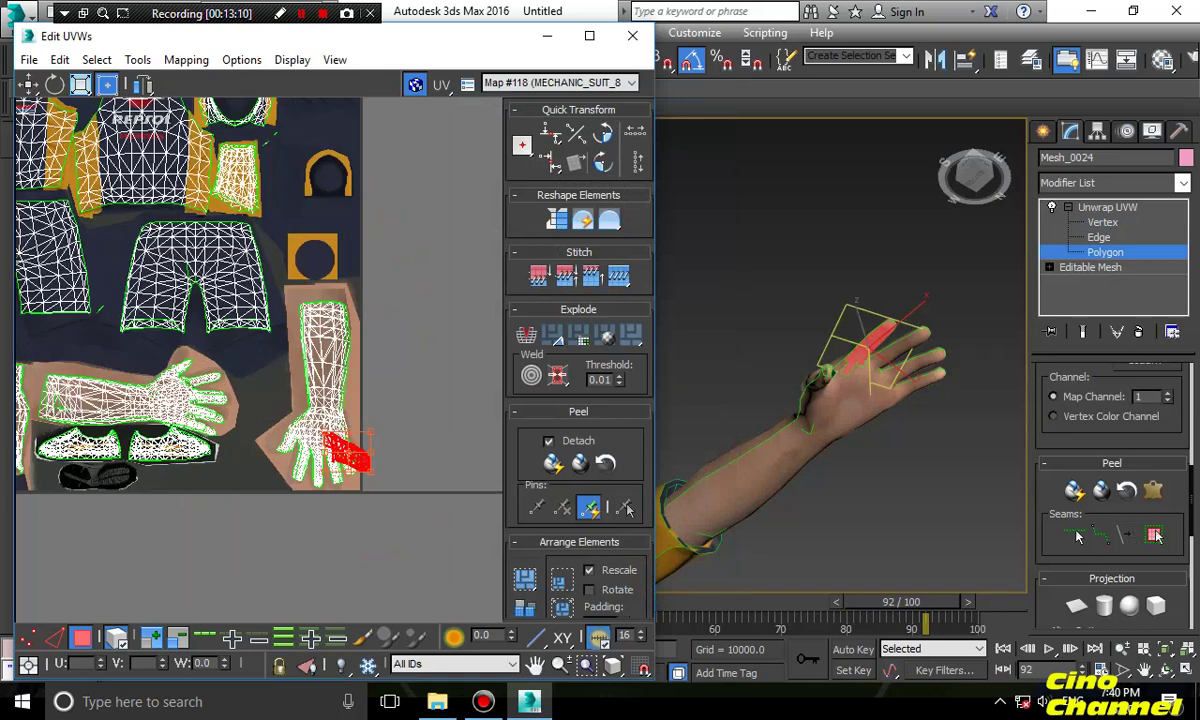
left_click_drag(364, 471, 139, 193)
middle_click_drag(121, 180, 243, 180)
left_click_drag(243, 180, 268, 340)
left_click(137, 59)
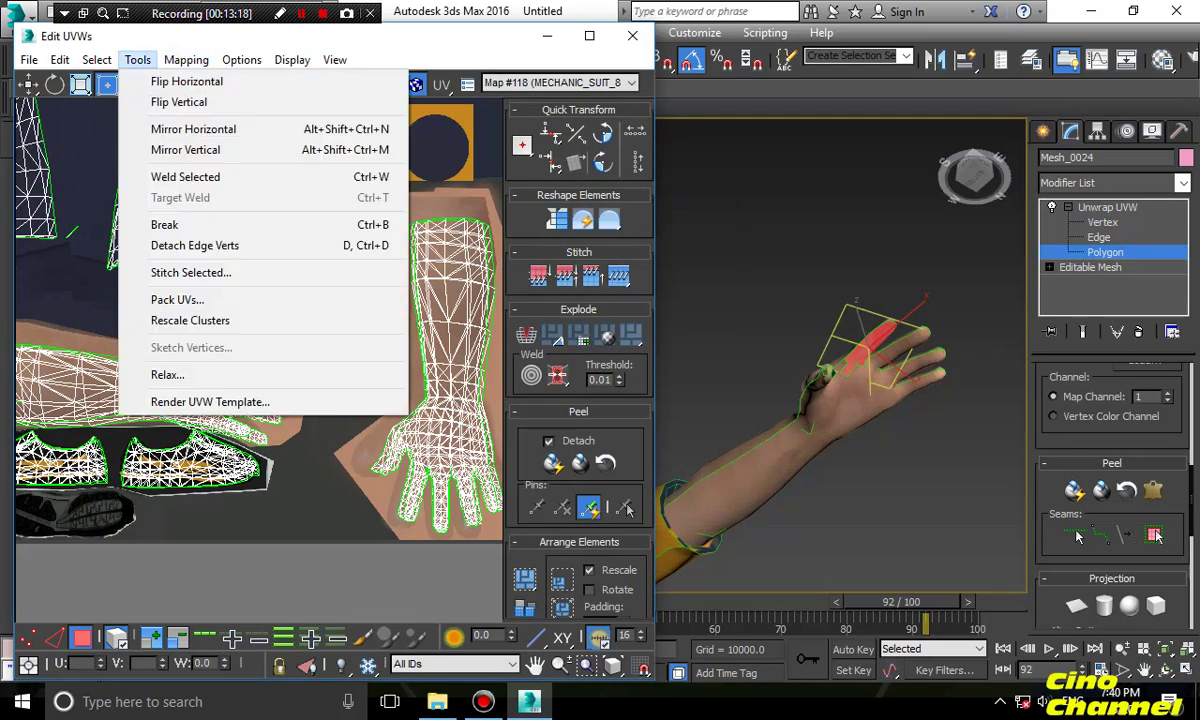
left_click(145, 82)
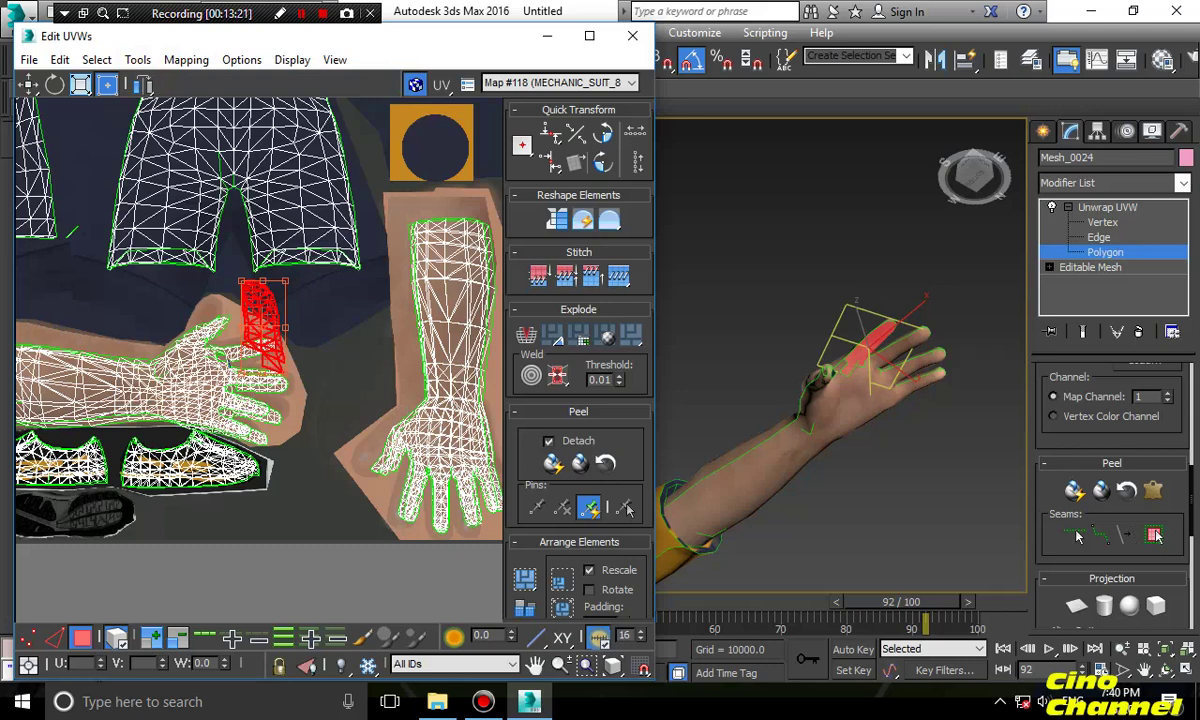
Rotate the finger shell, narrow and shorten it, and fit it over the painted index finger
left_click_drag(262, 332, 284, 330)
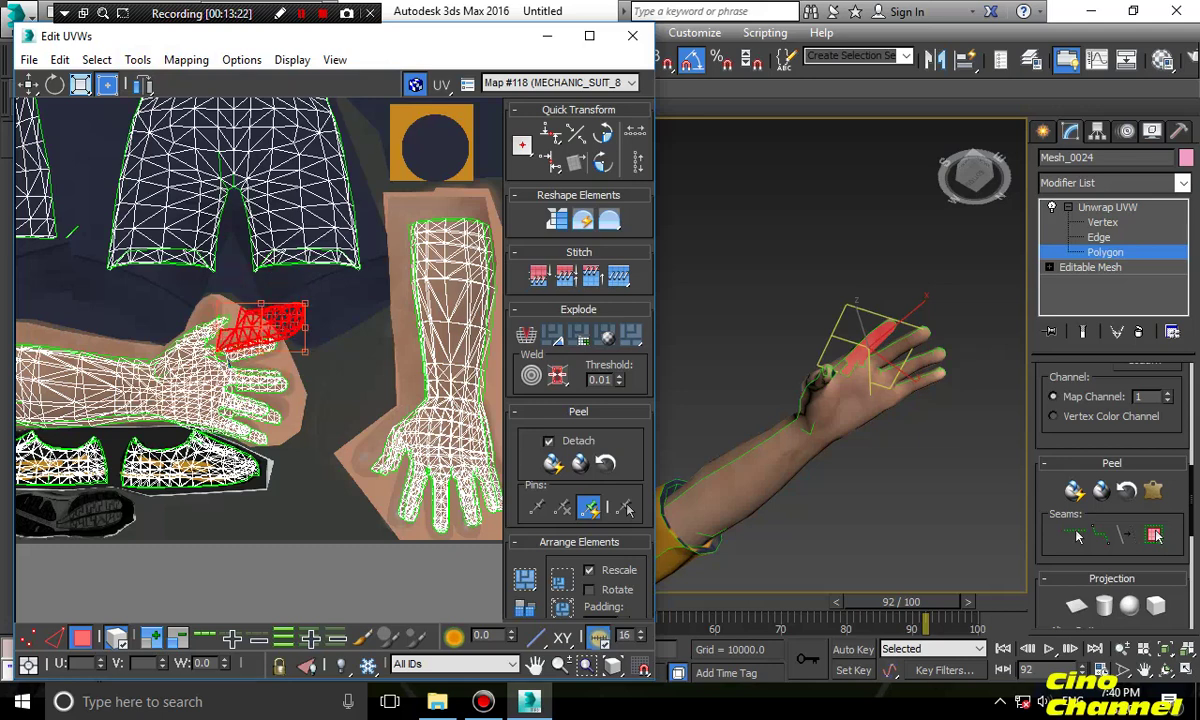
left_click_drag(217, 303, 224, 329)
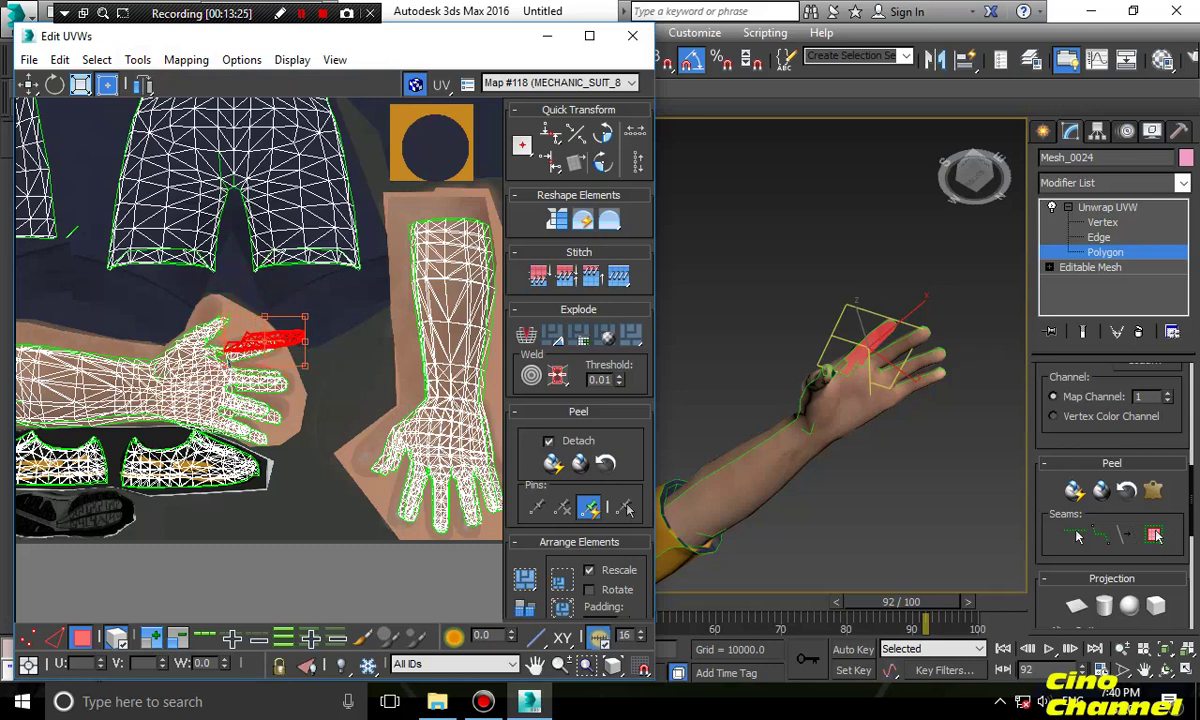
left_click_drag(305, 317, 261, 334)
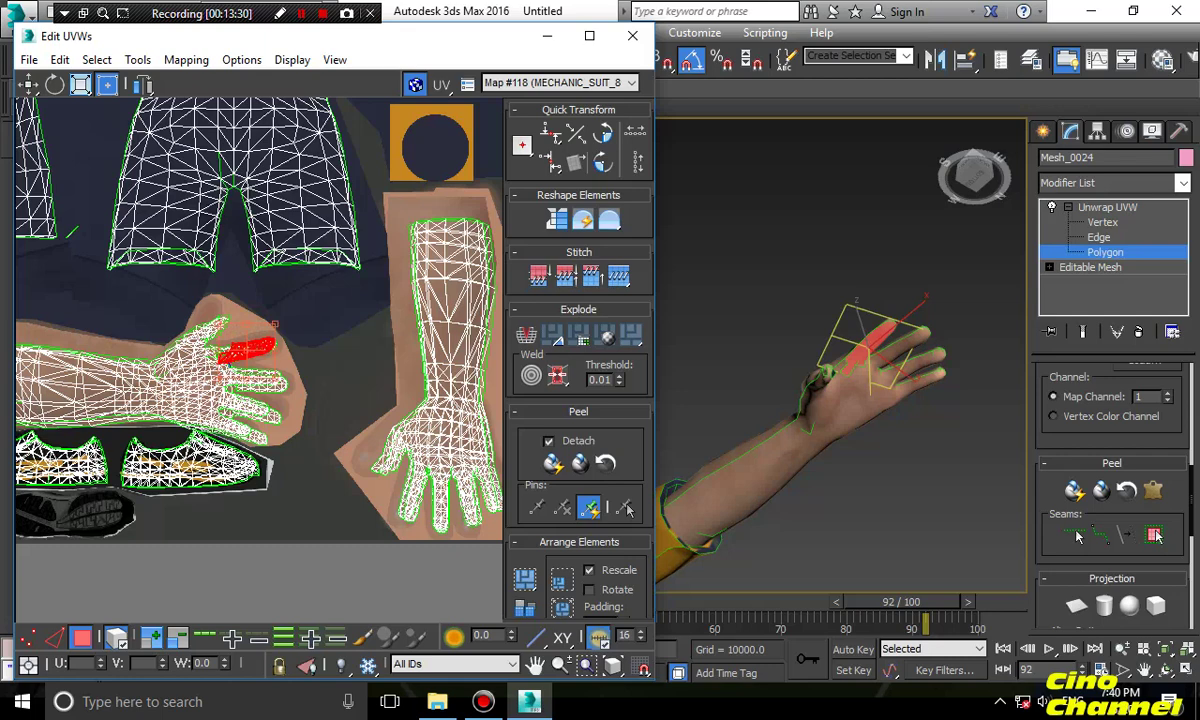
left_click(897, 433)
Leave the UV editing and test-render the textured suit from the front, closing the render window when done
scroll(897, 433, "down", 8)
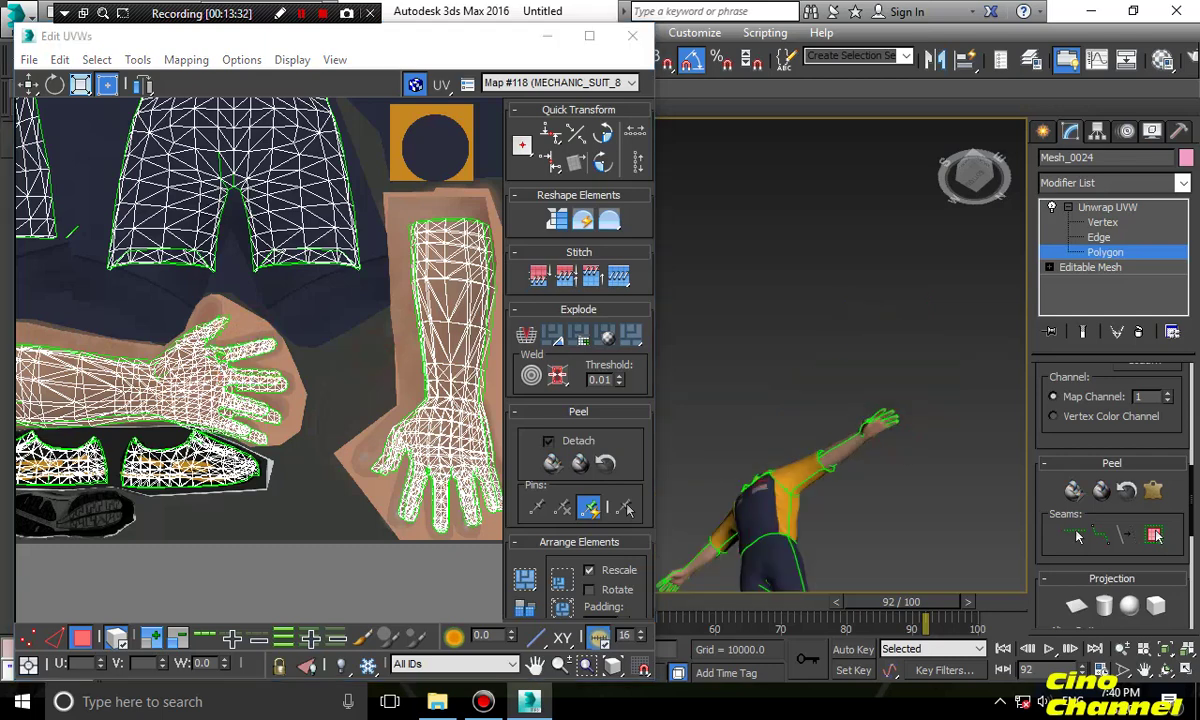
middle_click_drag(897, 433, 740, 262, "alt")
left_click(740, 262)
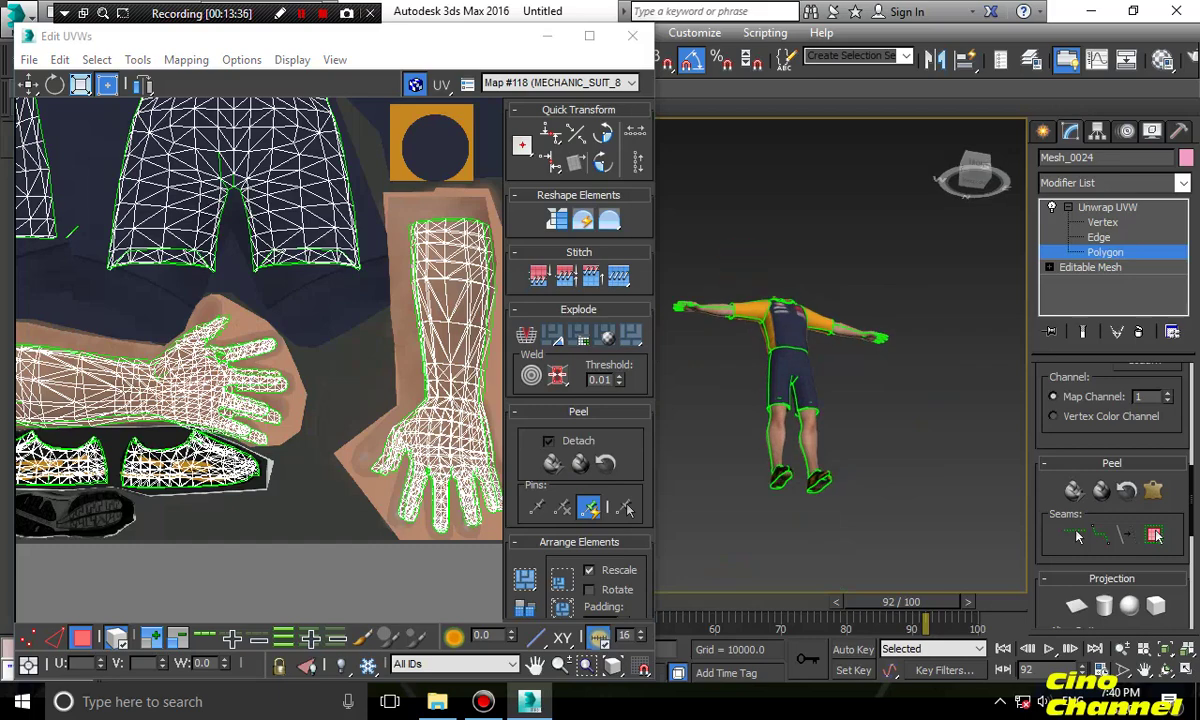
left_click(1043, 131)
left_click(908, 235)
middle_click_drag(908, 235, 945, 325, "alt")
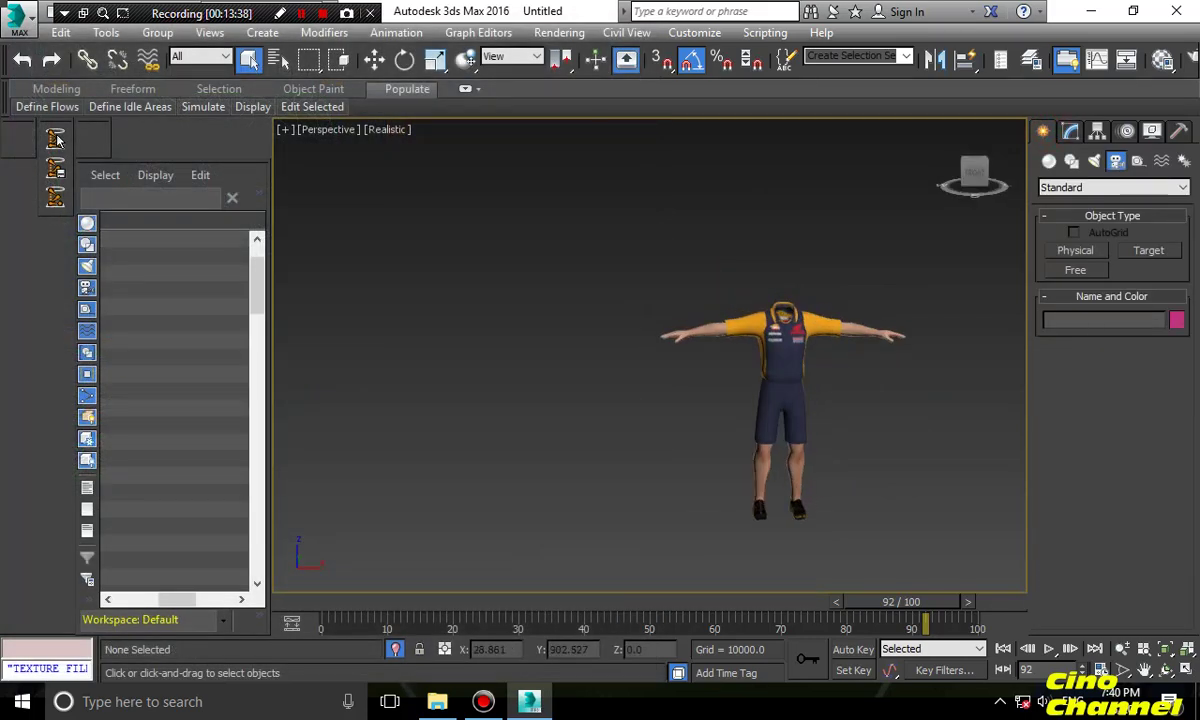
scroll(785, 405, "up", 4)
middle_click_drag(805, 410, 752, 406)
key("F9")
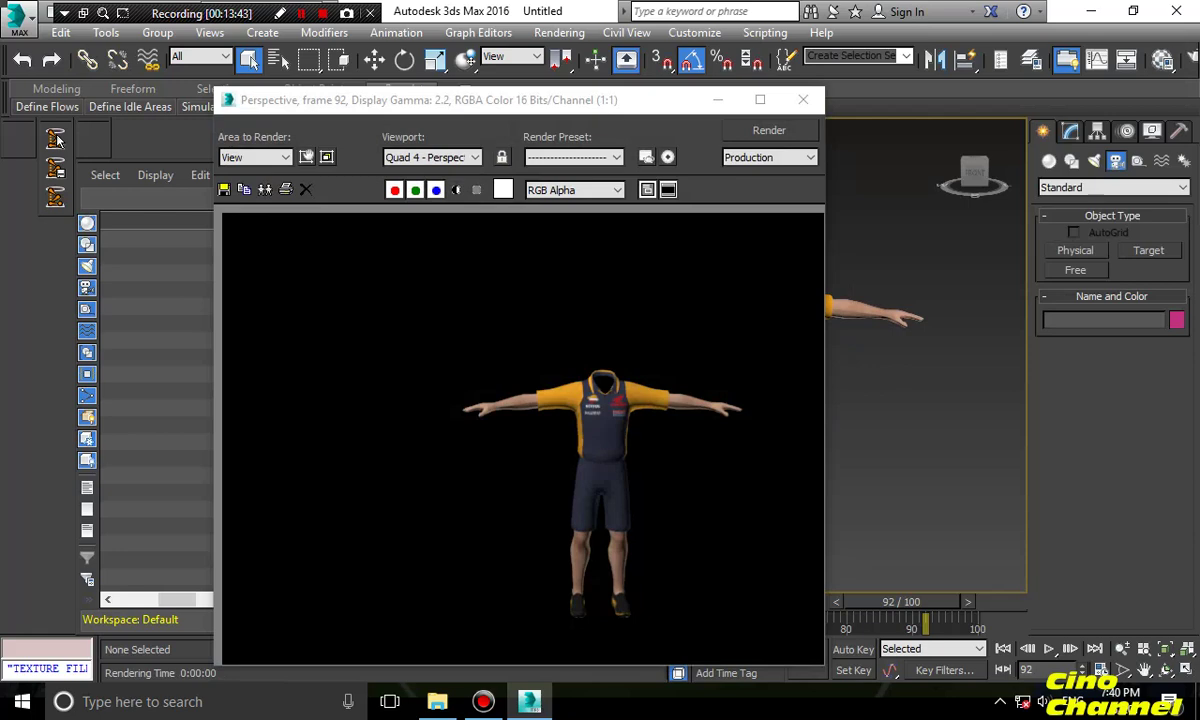
left_click(803, 100)
Select the face and neck polygons of the head for mapping onto the face texture
scroll(557, 392, "down", 4)
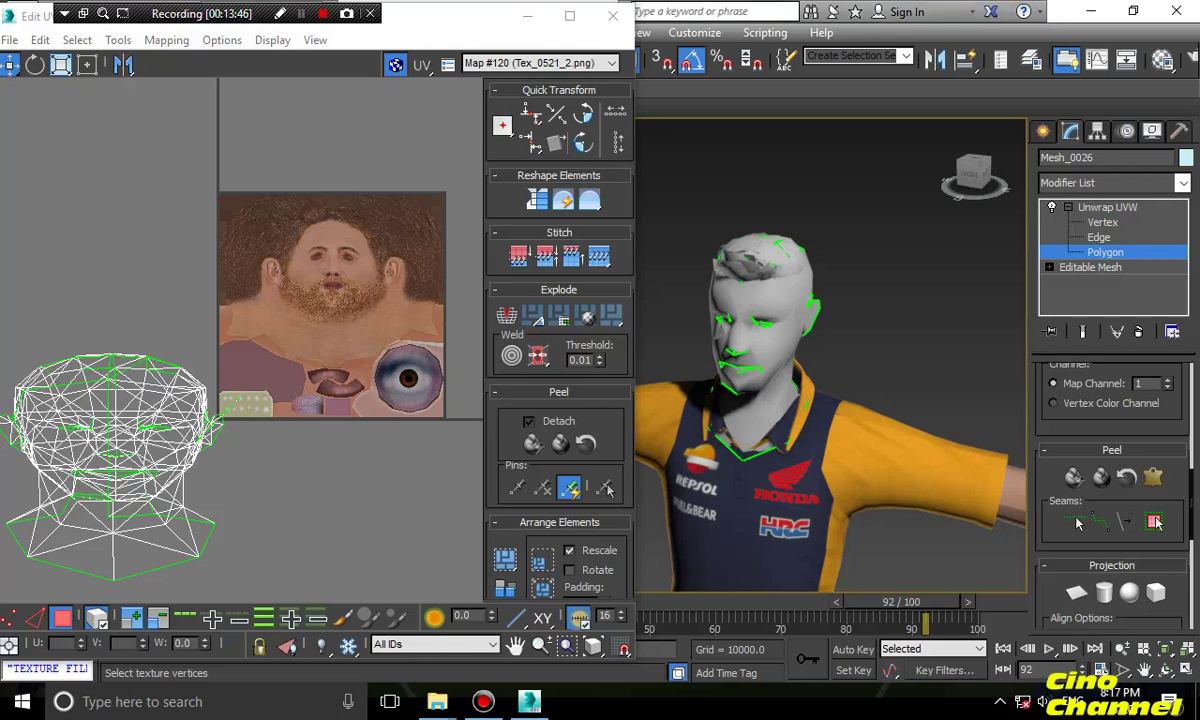
middle_click_drag(300, 330, 229, 341)
left_click(782, 303)
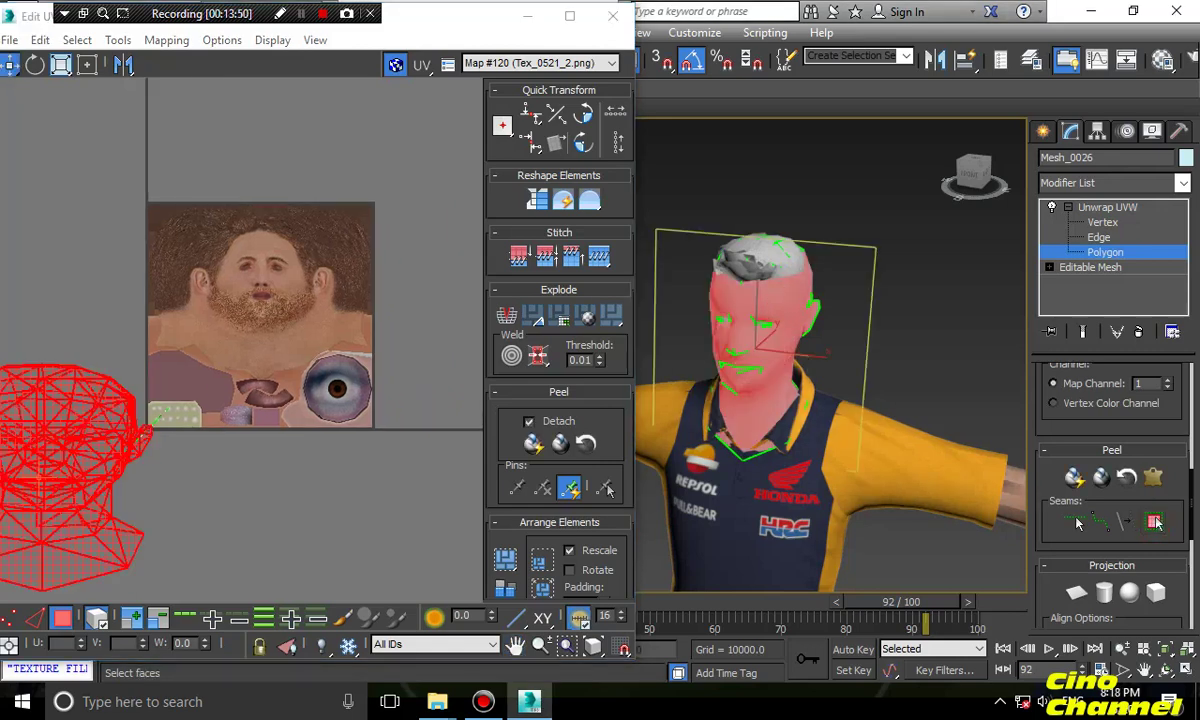
Try spherical and then box projection on the selected head polygons
left_click(1128, 592)
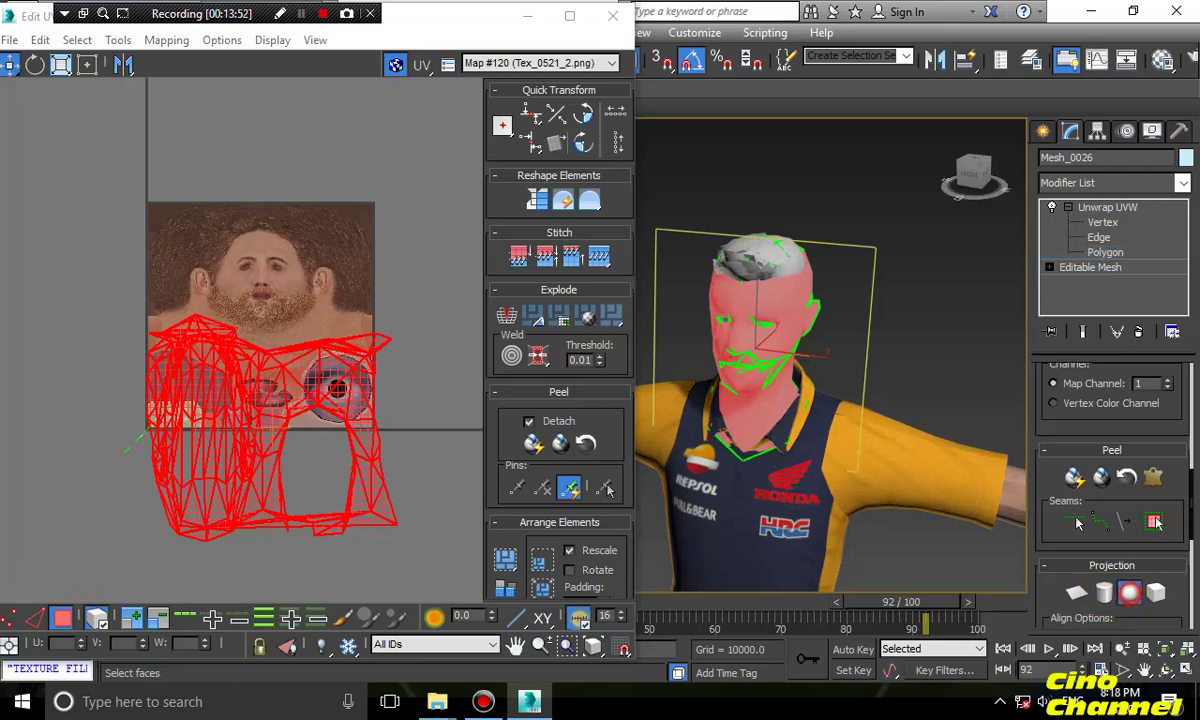
left_click(1155, 592)
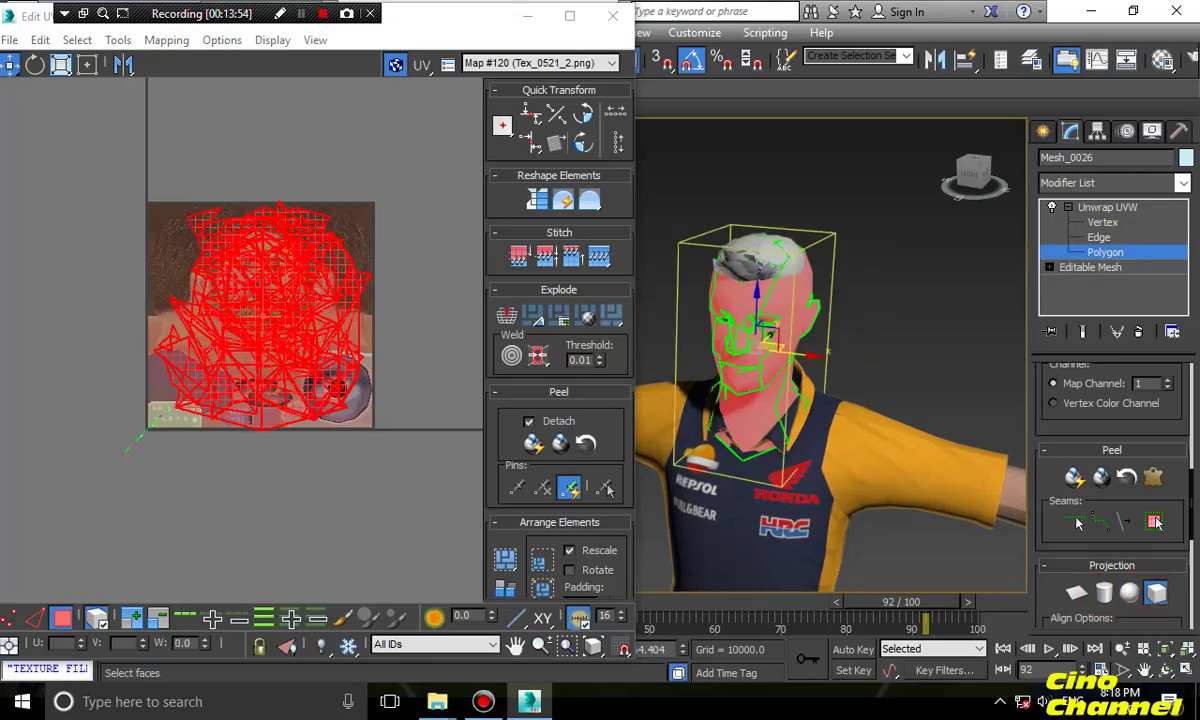
Try Quick Peel and Peel Mode on the head shell, and reset the peel
left_click(1075, 478)
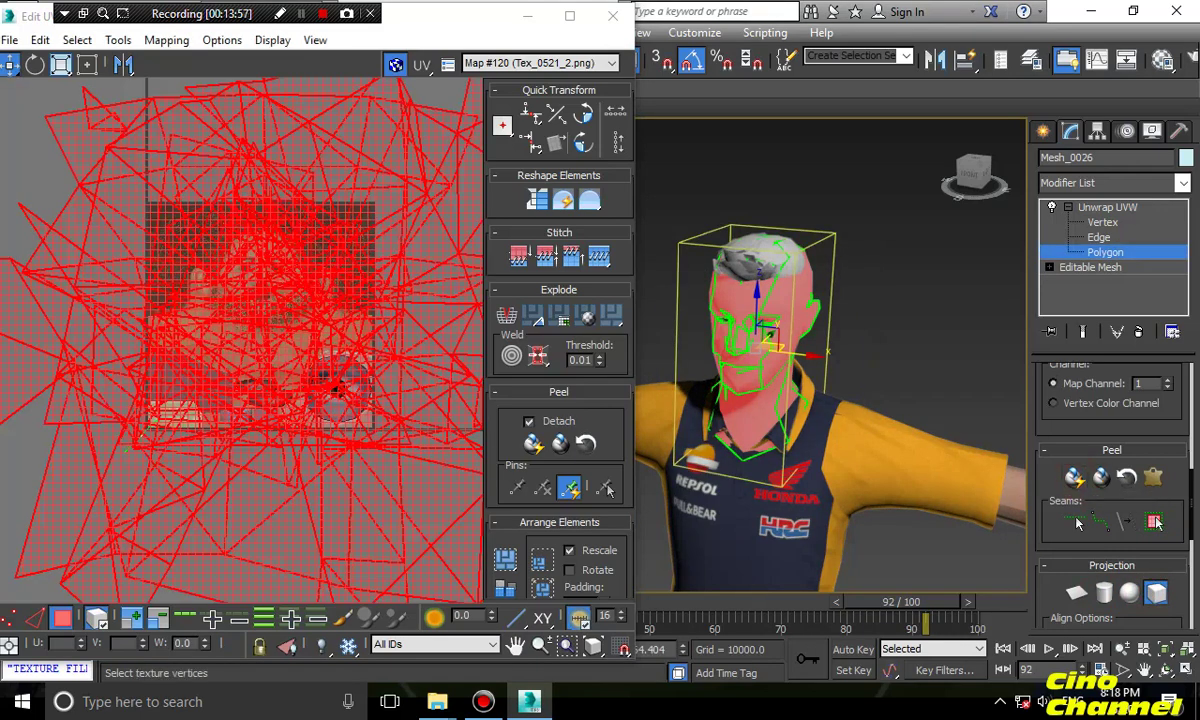
scroll(232, 337, "down", 5)
left_click(1099, 479)
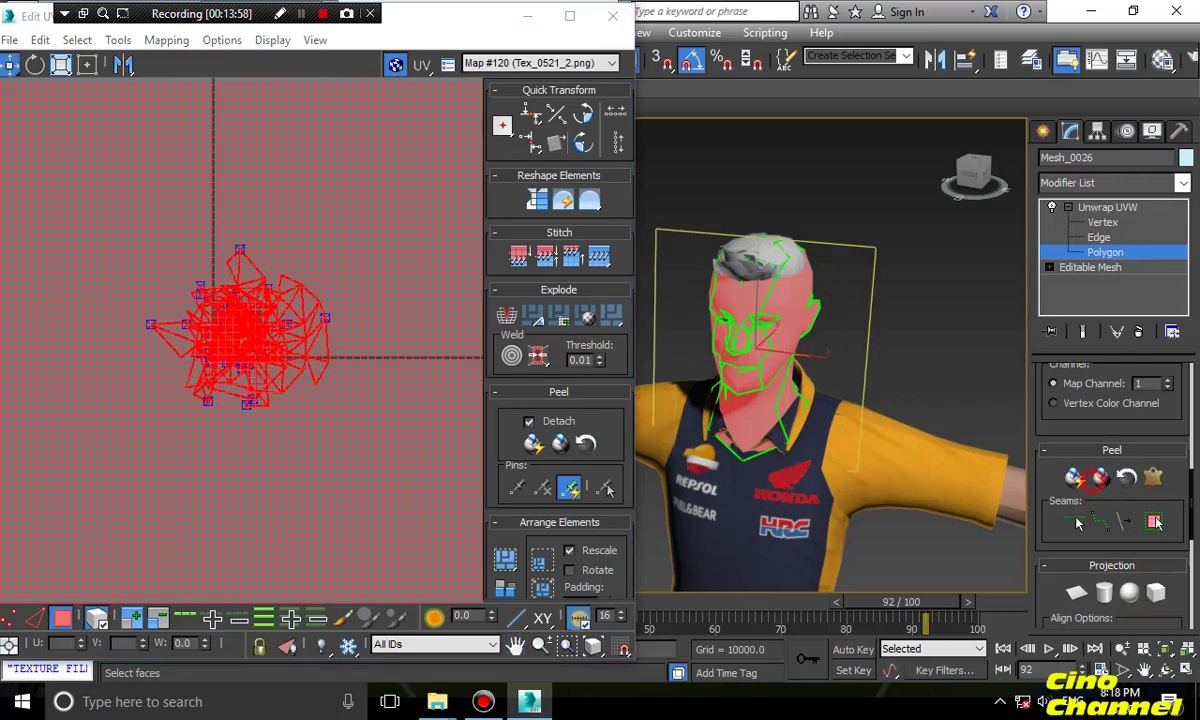
left_click(1127, 478)
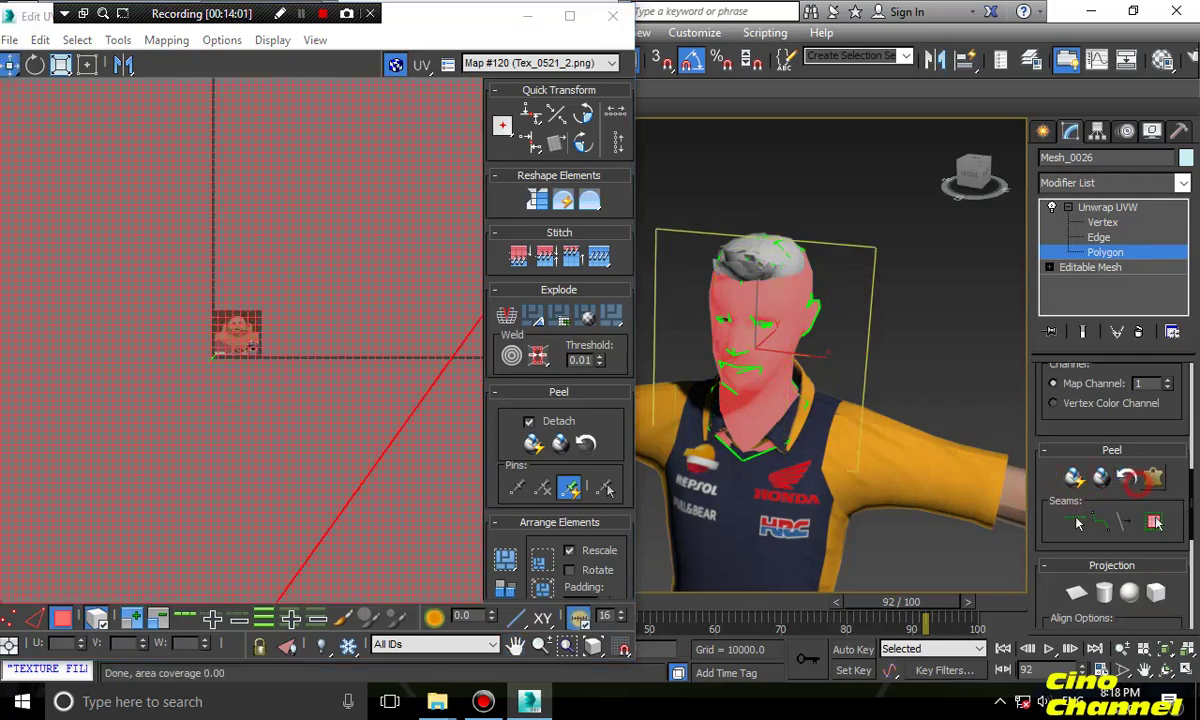
Try relaxing and pelting the head shell with Pelt Map, and cancel the pelt
left_click(1153, 479)
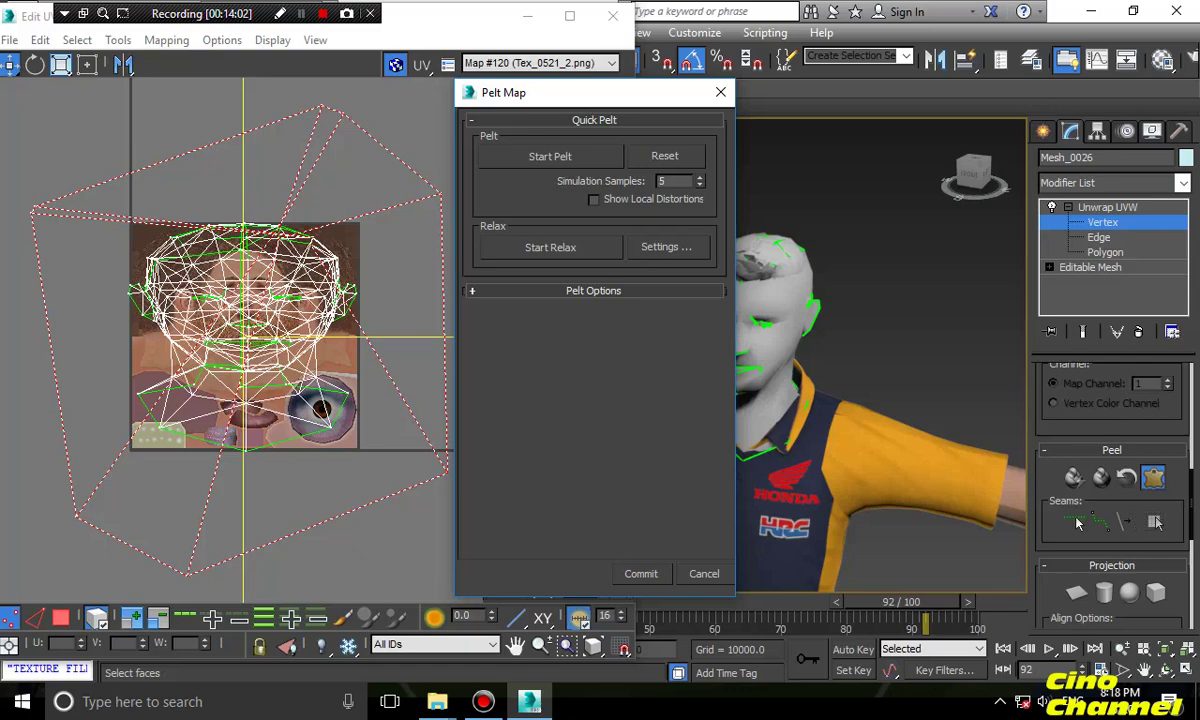
left_click(550, 247)
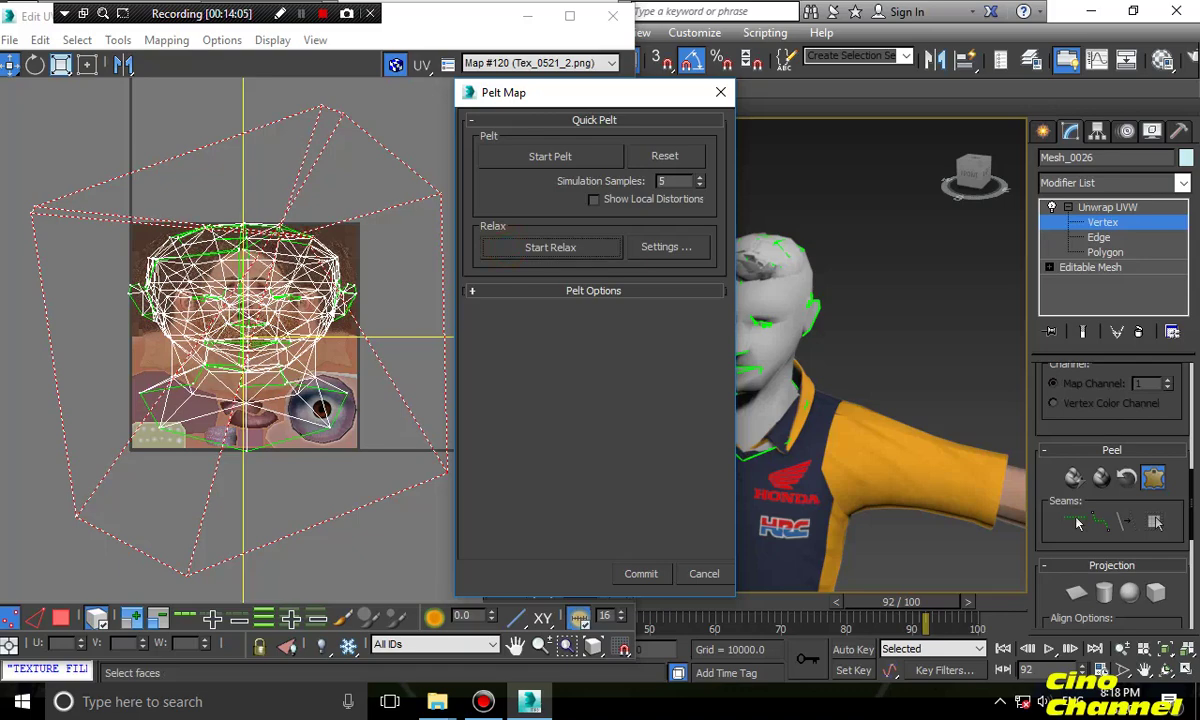
left_click(550, 157)
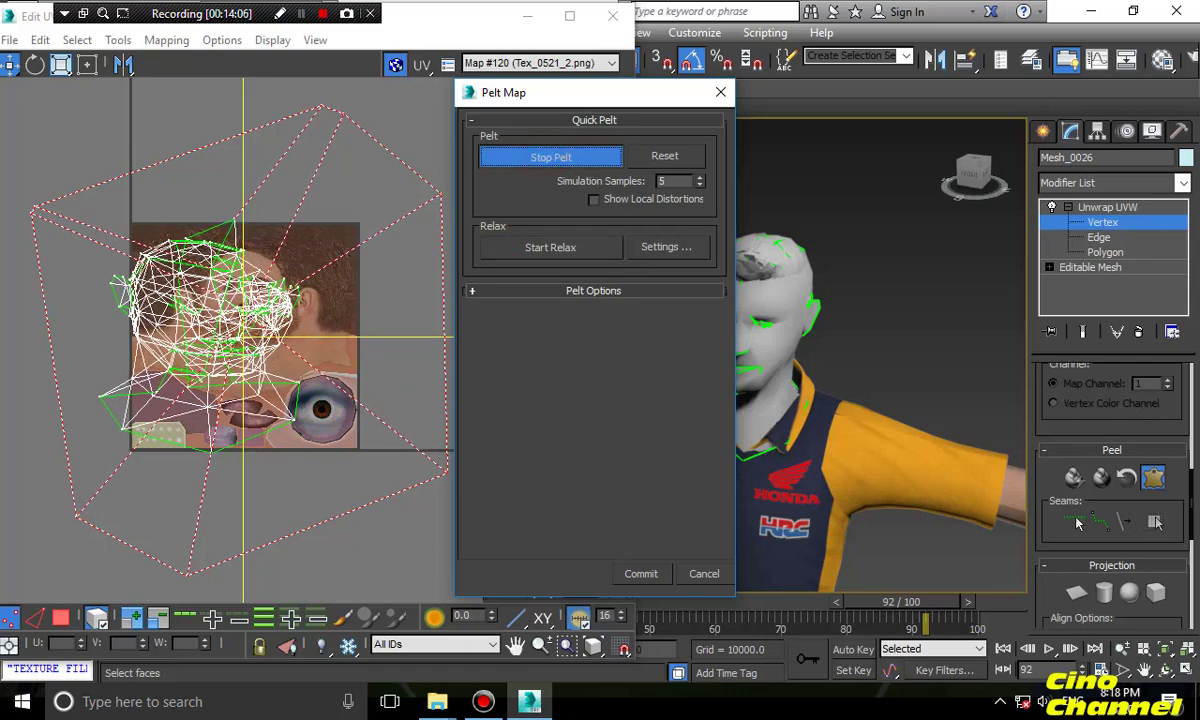
left_click(704, 574)
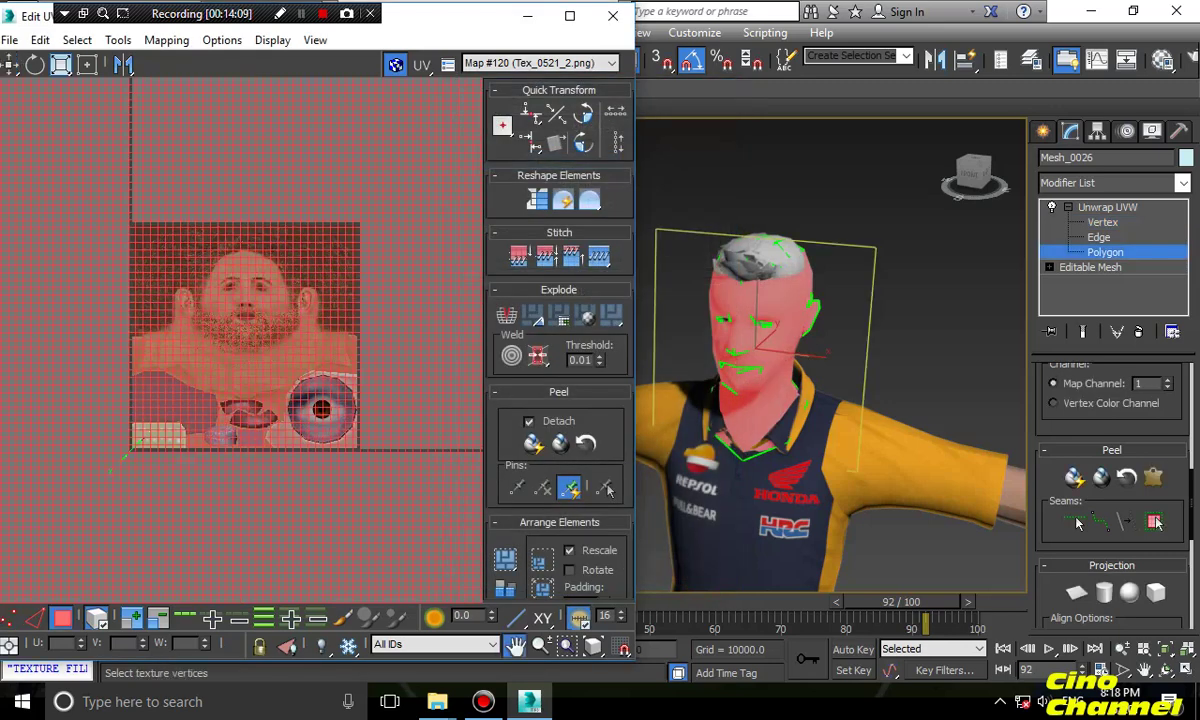
Try cylindrical projection on the head polygons and inspect the shell against the face texture
scroll(175, 288, "down", 5)
scroll(191, 297, "down", 10)
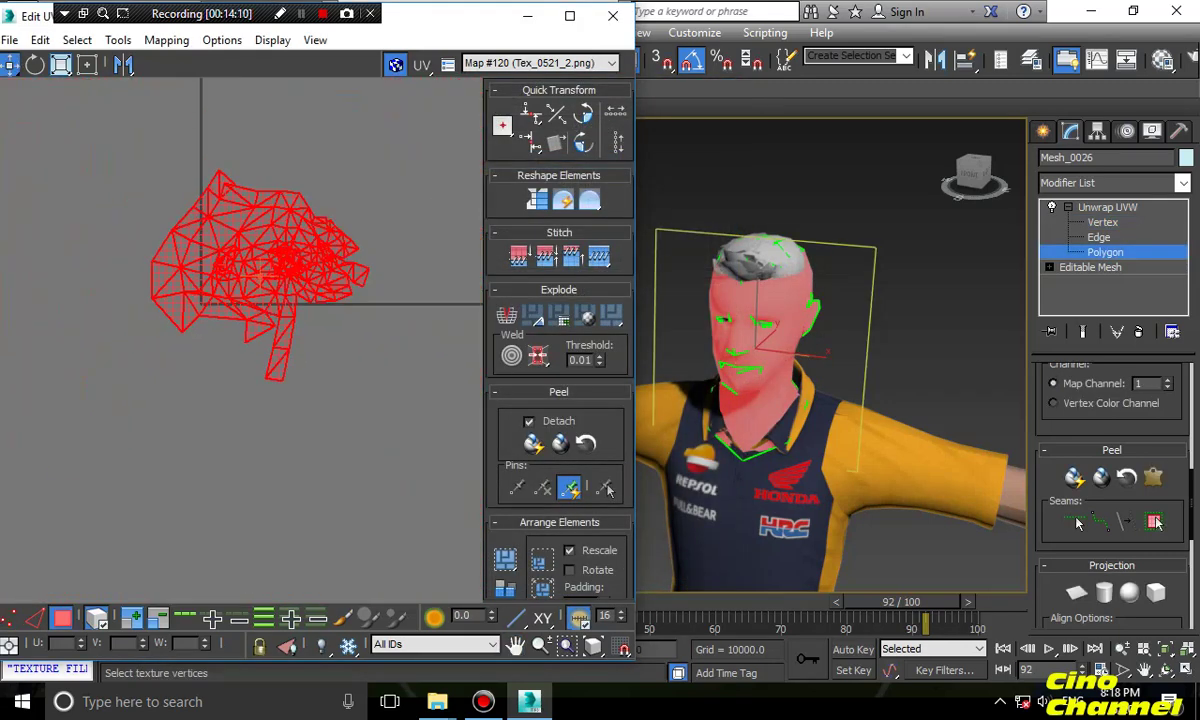
scroll(1110, 430, "down", 5)
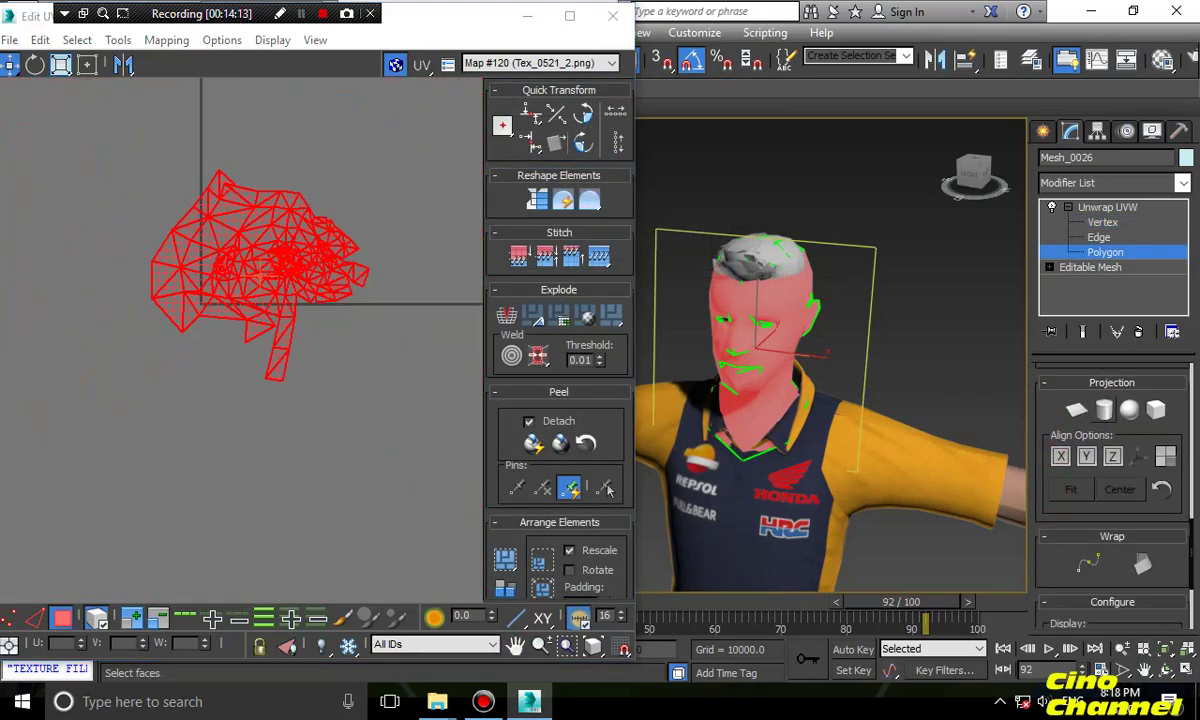
left_click(1104, 409)
left_click(1104, 409)
middle_click_drag(290, 250, 318, 317)
scroll(290, 380, "up", 5)
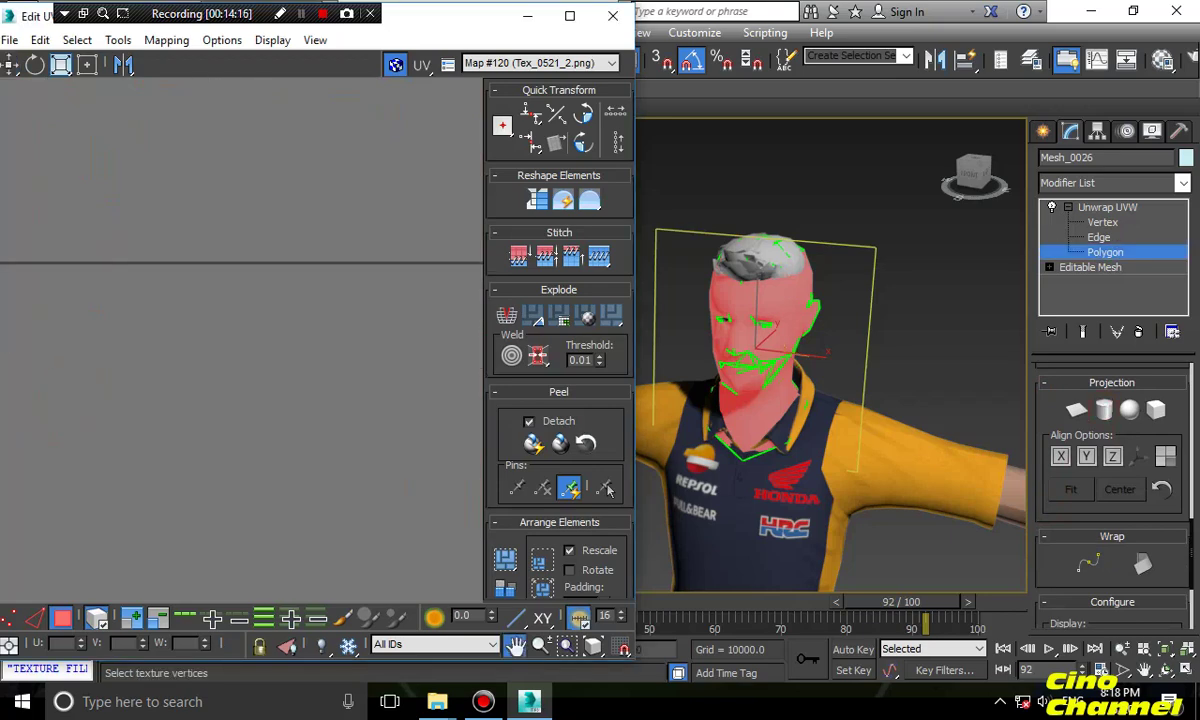
middle_click_drag(80, 260, 420, 370)
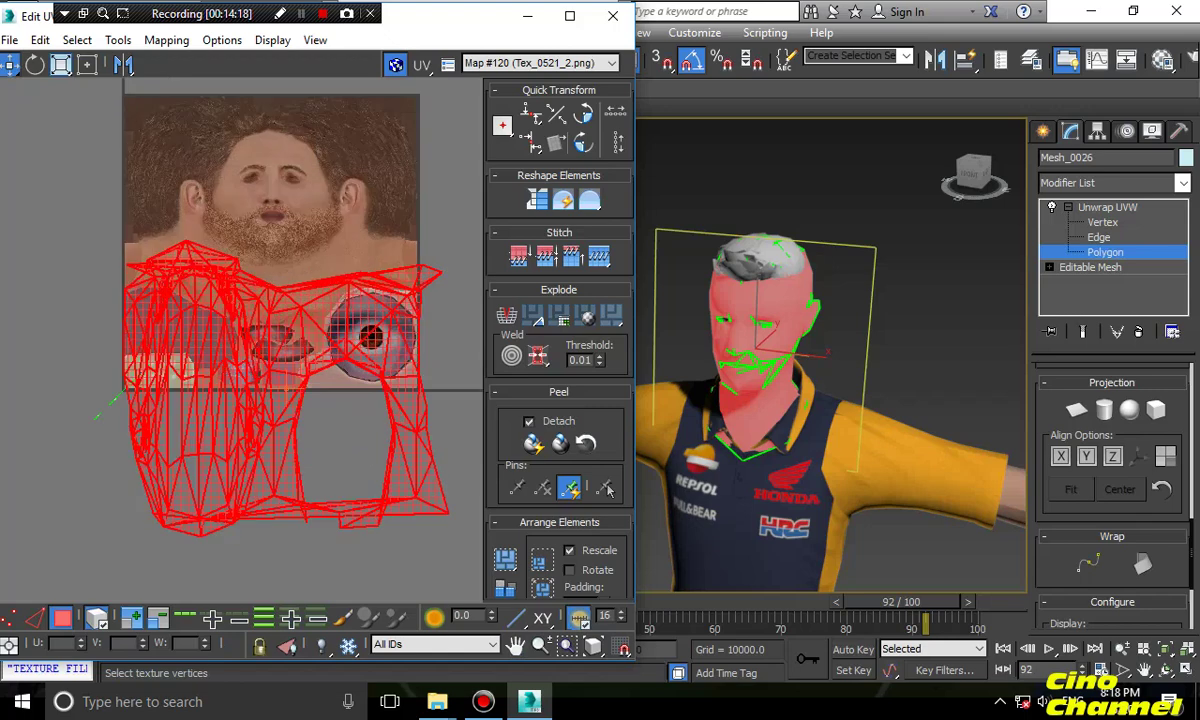
Test spherical projection on the head again and replace it with box projection
left_click(1128, 410)
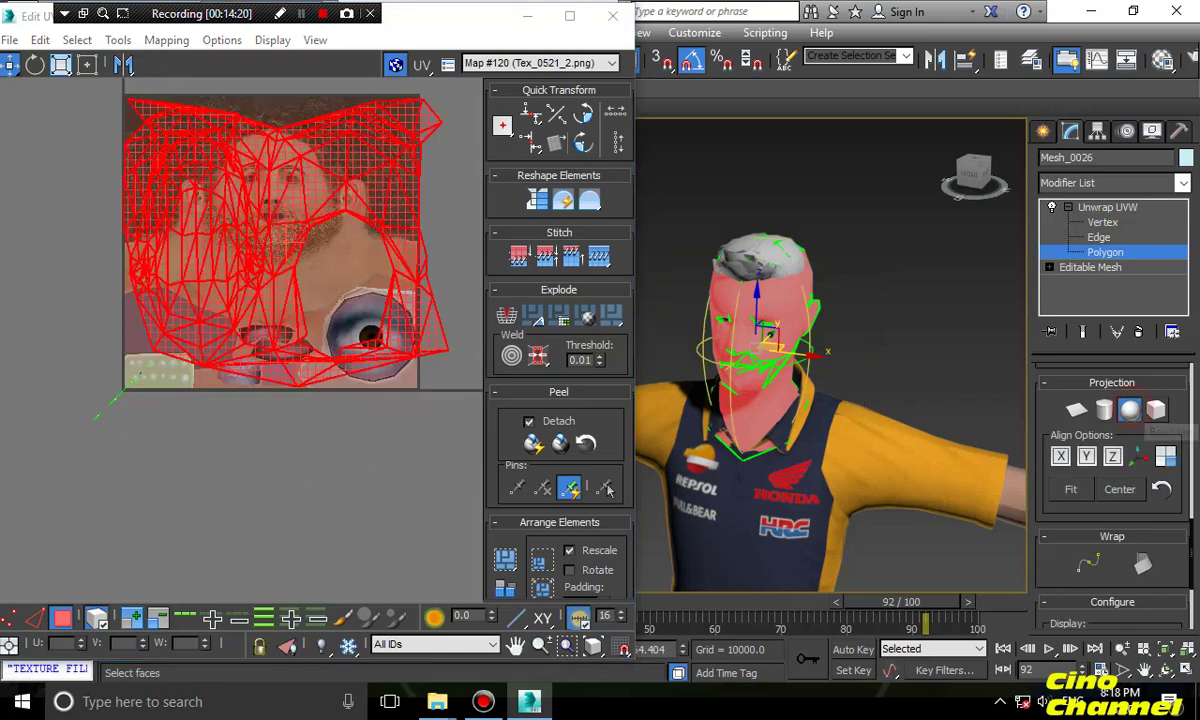
left_click(1155, 410)
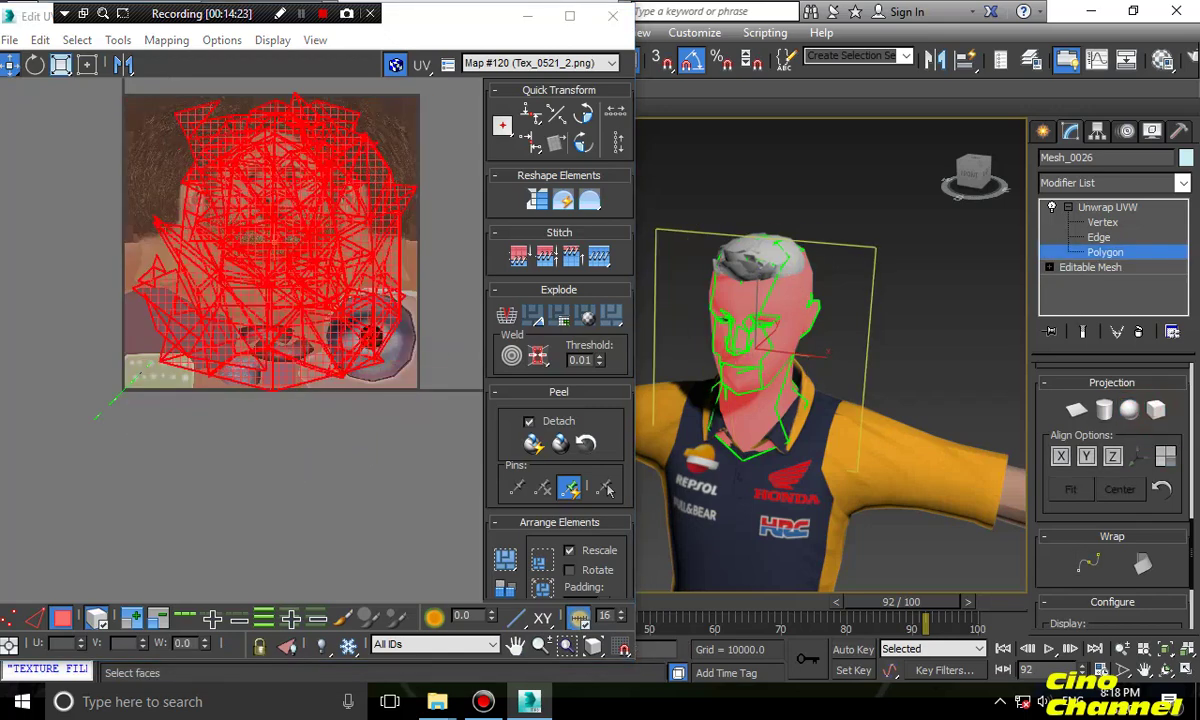